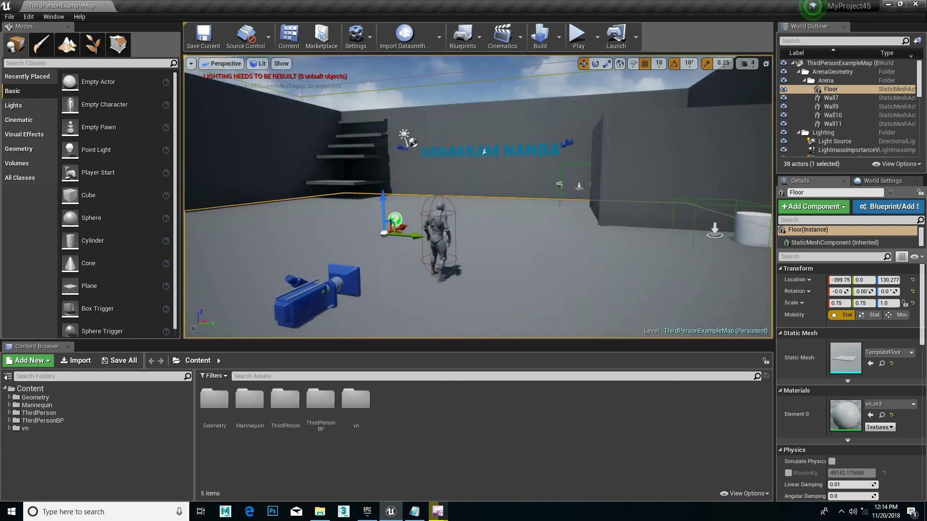
Review the tutorial notes and highlight the 'material change using UI buttons' item.
{"action": "left_click", "coordinate": [408, 517]}
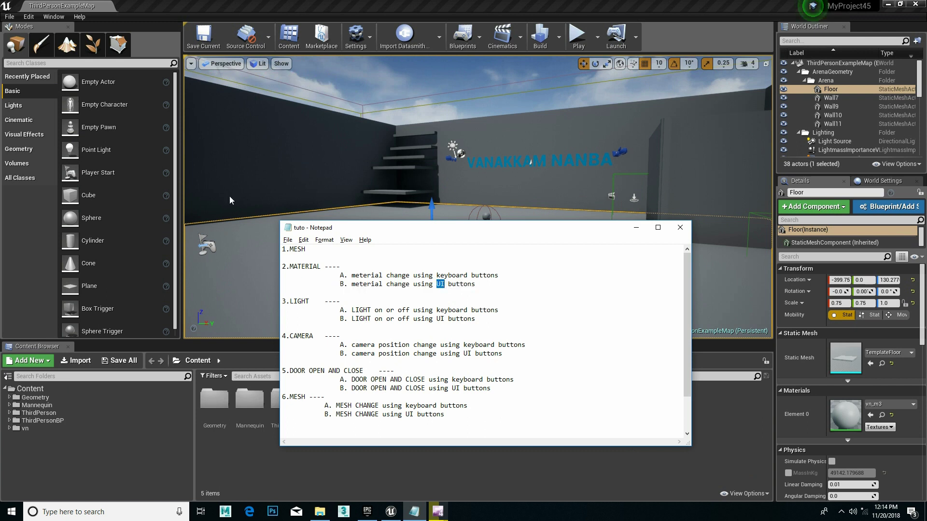
{"action": "left_click_drag", "start_coordinate": [489, 288], "coordinate": [457, 287]}
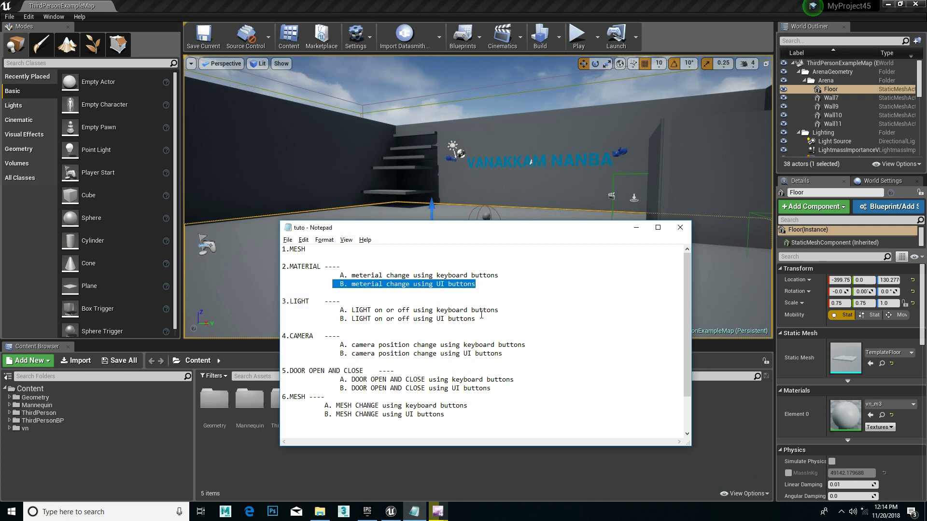
{"action": "left_click", "coordinate": [636, 227]}
Open the Level Blueprint from the Blueprints menu.
{"action": "left_click_drag", "start_coordinate": [636, 227], "coordinate": [589, 207]}
{"action": "left_click_drag", "start_coordinate": [651, 160], "coordinate": [651, 160]}
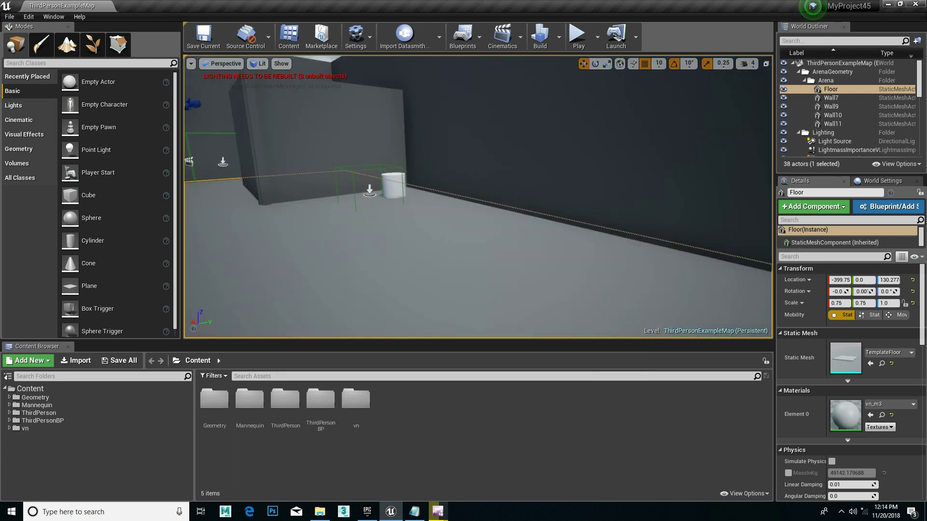
{"action": "left_click_drag", "start_coordinate": [436, 144], "coordinate": [436, 145]}
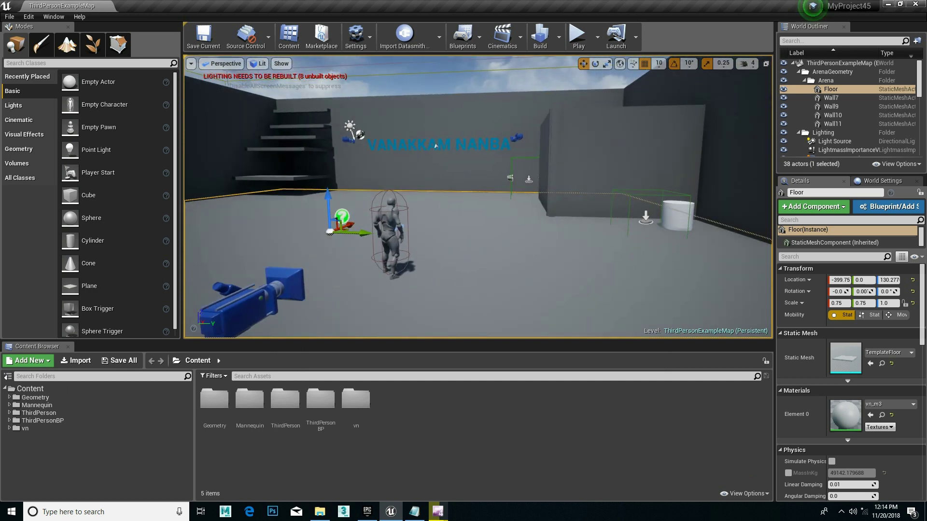
{"action": "left_click", "coordinate": [463, 36]}
{"action": "left_click", "coordinate": [474, 119]}
Zoom and pan the Event Graph across the CHANGE MATERIAL, flipflop, gate and LIGHT groups.
{"action": "scroll", "coordinate": [397, 146], "scroll_direction": "up", "scroll_amount": 1}
{"action": "scroll", "coordinate": [393, 150], "scroll_direction": "up", "scroll_amount": 2}
{"action": "scroll", "coordinate": [388, 156], "scroll_direction": "up", "scroll_amount": 1}
{"action": "scroll", "coordinate": [384, 155], "scroll_direction": "up", "scroll_amount": 3}
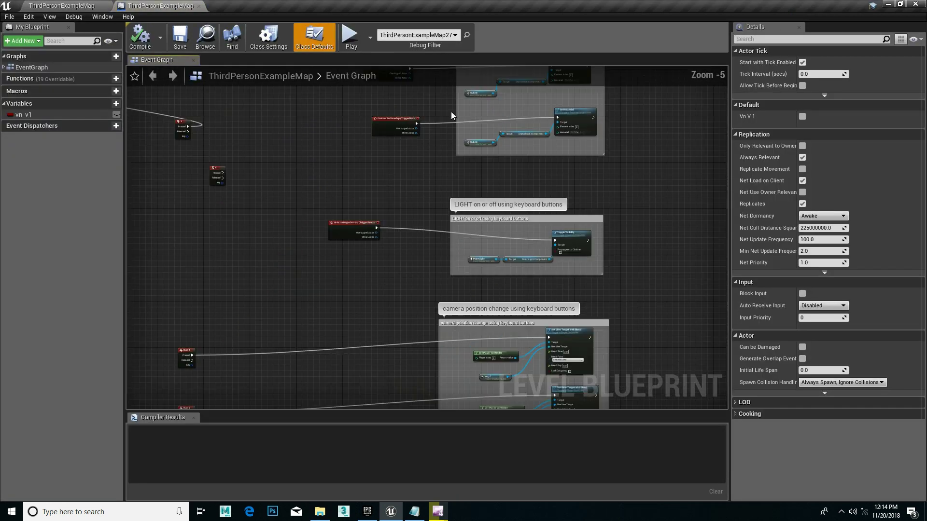
{"action": "right_click_drag", "start_coordinate": [450, 111], "coordinate": [366, 250]}
{"action": "scroll", "coordinate": [365, 250], "scroll_direction": "up", "scroll_amount": 1}
{"action": "scroll", "coordinate": [297, 233], "scroll_direction": "up", "scroll_amount": 2}
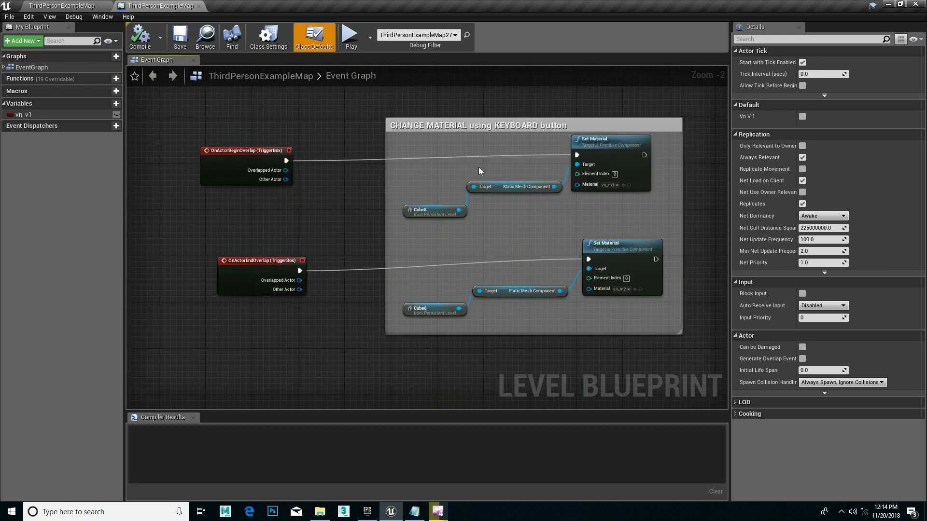
{"action": "scroll", "coordinate": [301, 255], "scroll_direction": "down", "scroll_amount": 5}
{"action": "right_click_drag", "start_coordinate": [338, 277], "coordinate": [469, 218]}
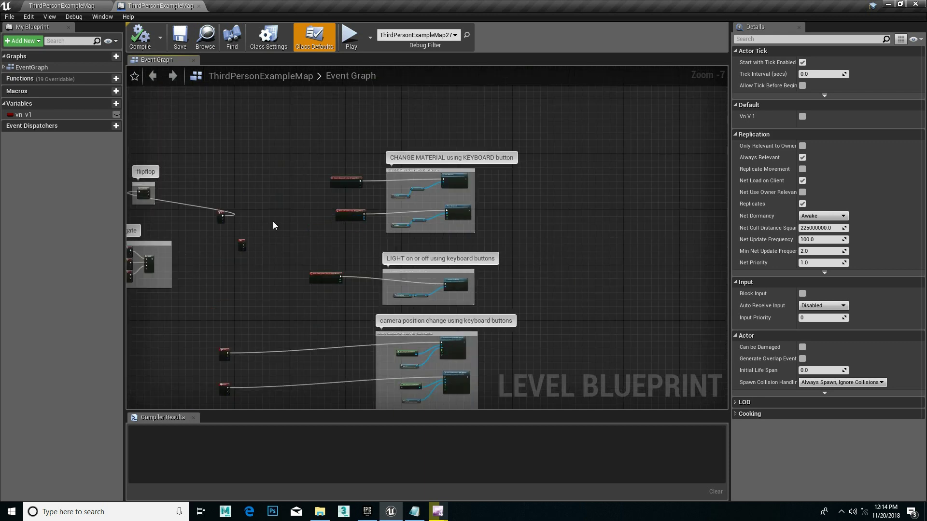
Browse the delay, branch, DOOR and MESH CHANGE groups, then marquee-select all graph nodes.
{"action": "scroll", "coordinate": [248, 154], "scroll_direction": "down", "scroll_amount": 2}
{"action": "right_click_drag", "start_coordinate": [277, 258], "coordinate": [303, 242]}
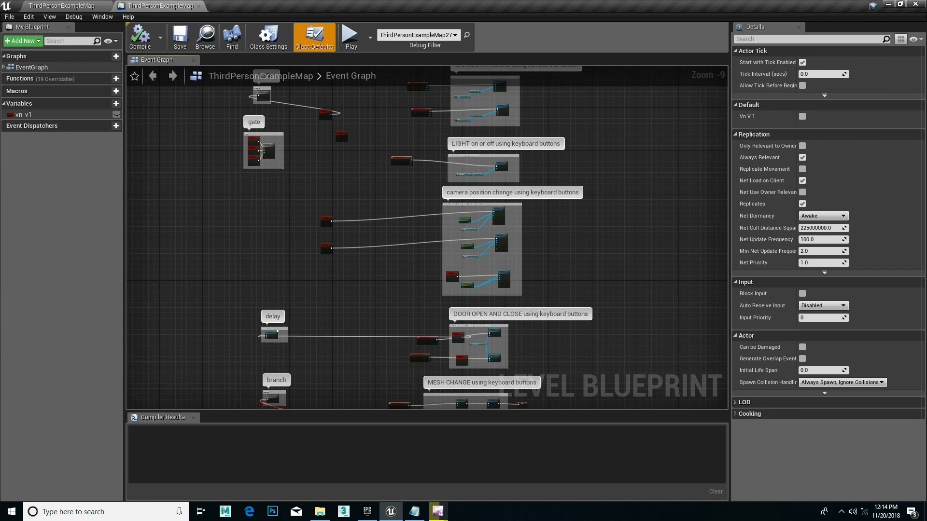
{"action": "mouse_move", "coordinate": [398, 170]}
{"action": "right_mouse_down"}
{"action": "mouse_move", "coordinate": [234, 288]}
{"action": "mouse_move", "coordinate": [309, 199]}
{"action": "right_mouse_up"}
{"action": "scroll", "coordinate": [309, 199], "scroll_direction": "up", "scroll_amount": 3}
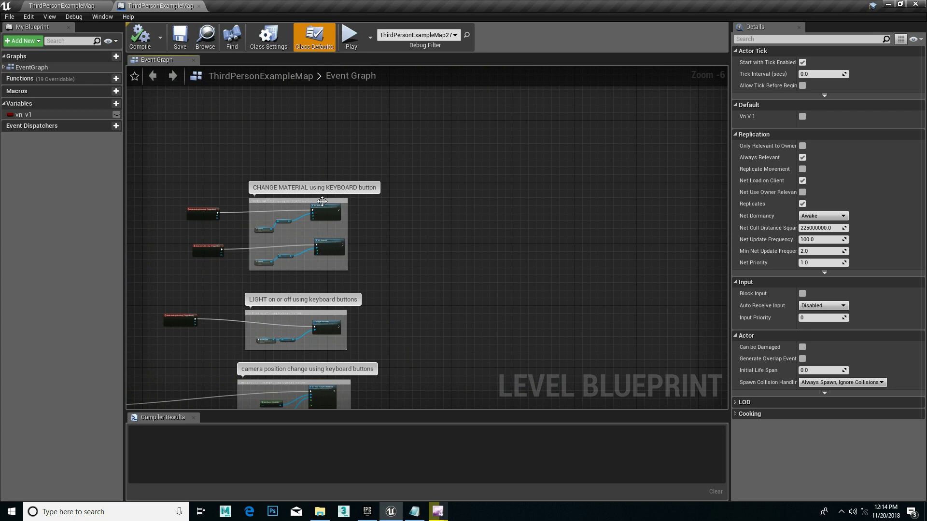
{"action": "scroll", "coordinate": [325, 222], "scroll_direction": "up", "scroll_amount": 2}
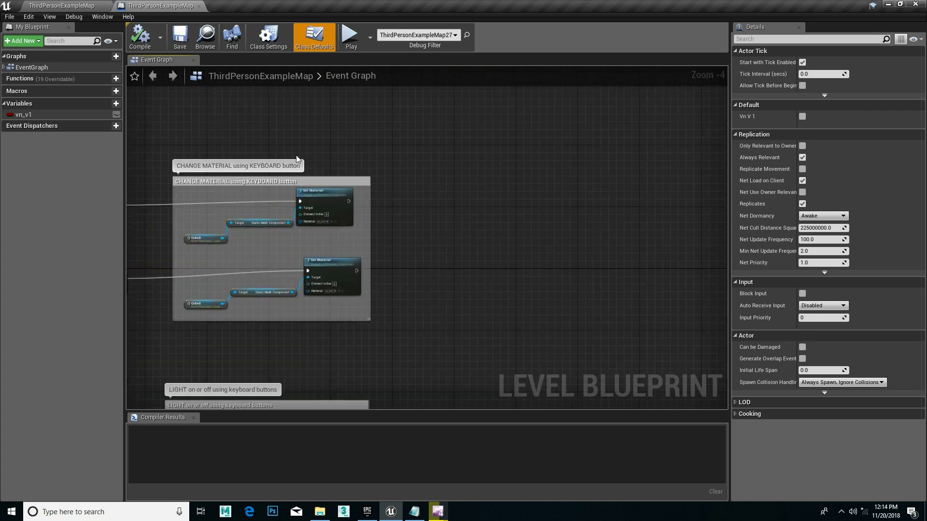
{"action": "scroll", "coordinate": [403, 184], "scroll_direction": "down", "scroll_amount": 8}
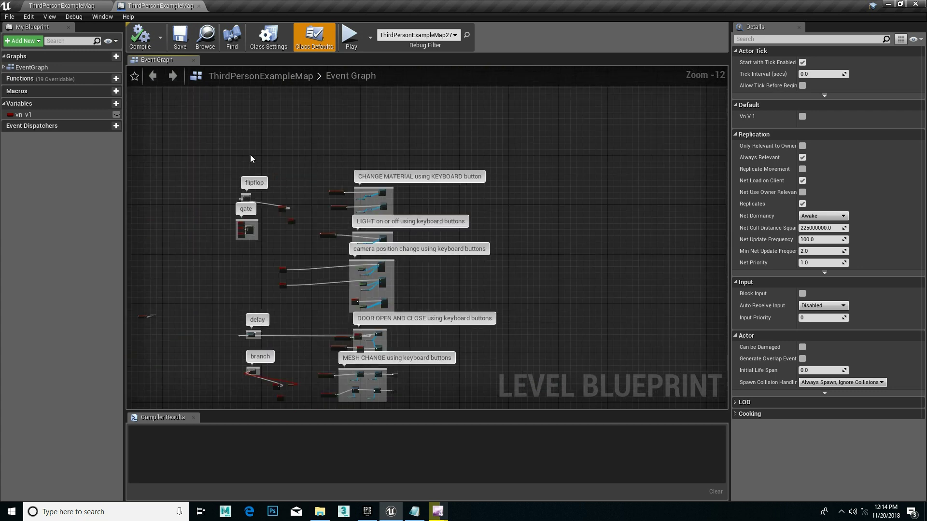
{"action": "right_click_drag", "start_coordinate": [259, 246], "coordinate": [343, 181]}
{"action": "left_click_drag", "start_coordinate": [592, 100], "coordinate": [228, 347]}
{"action": "left_click_drag", "start_coordinate": [181, 369], "coordinate": [183, 371]}
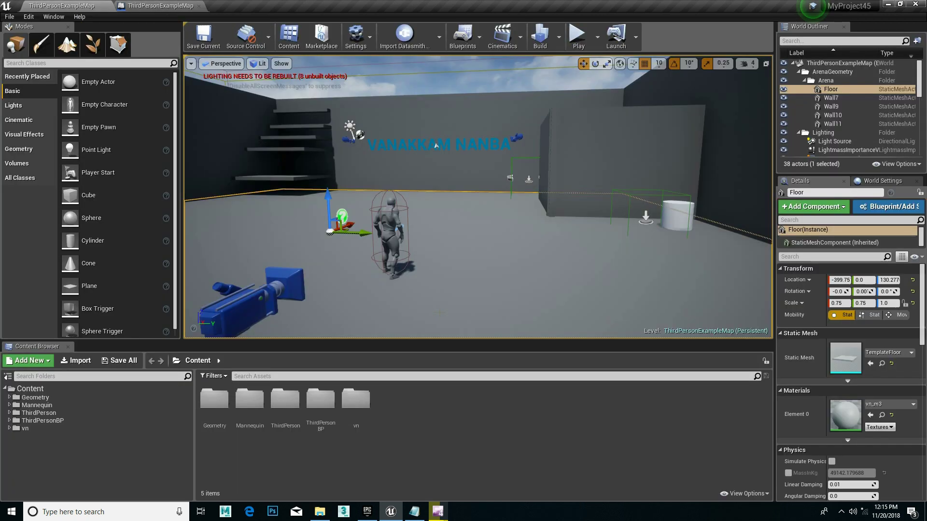
Frame the stairs and lower step Cube6 to Z 360 and Cube4 to Z 460.
{"action": "mouse_move", "coordinate": [435, 145]}
{"action": "right_mouse_down"}
{"action": "mouse_move", "coordinate": [530, 100]}
{"action": "mouse_move", "coordinate": [515, 90]}
{"action": "right_mouse_up"}
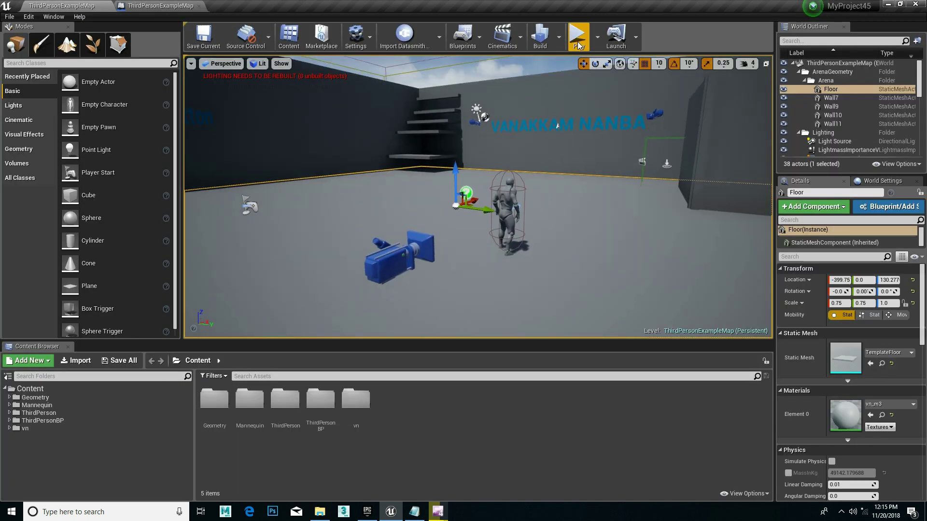
{"action": "mouse_move", "coordinate": [558, 126]}
{"action": "right_mouse_down"}
{"action": "mouse_move", "coordinate": [506, 121]}
{"action": "mouse_move", "coordinate": [466, 188]}
{"action": "right_mouse_up"}
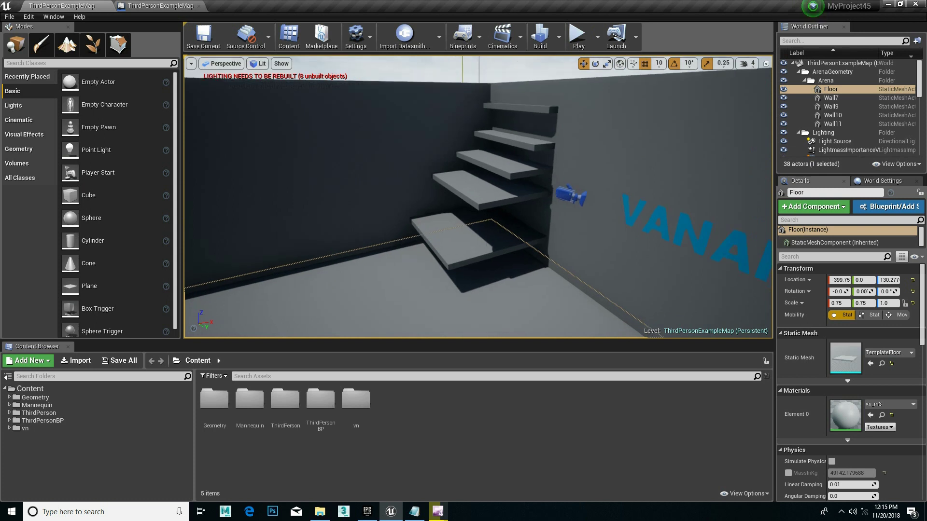
{"action": "left_click", "coordinate": [466, 189]}
{"action": "key", "text": "f"}
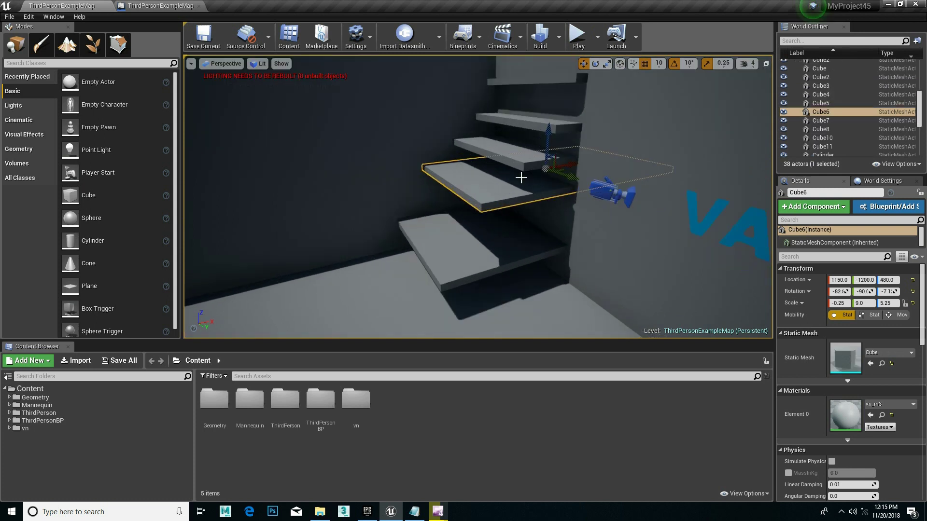
{"action": "left_click_drag", "start_coordinate": [567, 135], "coordinate": [559, 174]}
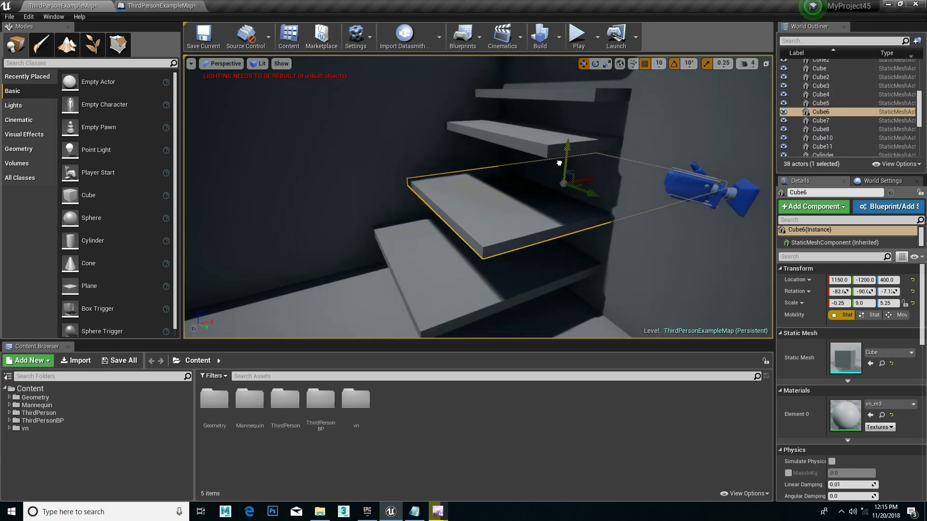
{"action": "left_click", "coordinate": [542, 147]}
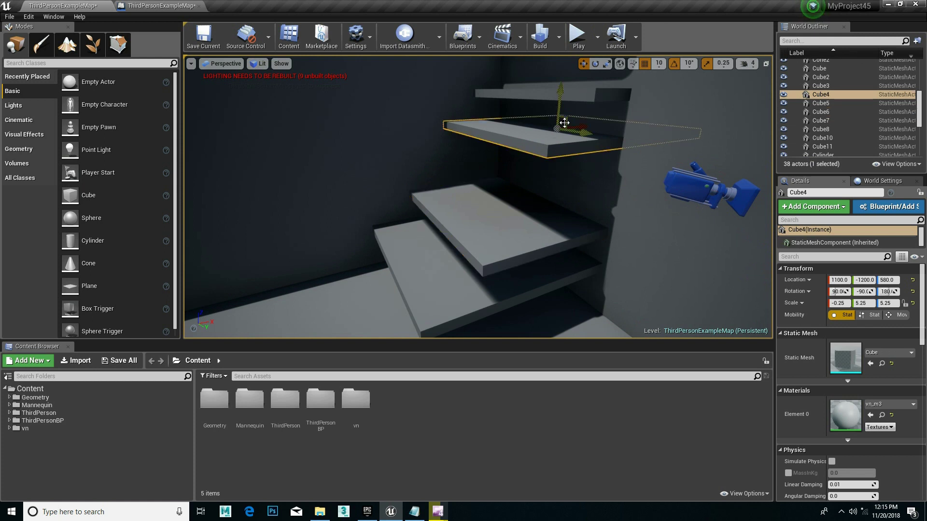
{"action": "left_click_drag", "start_coordinate": [564, 122], "coordinate": [548, 151]}
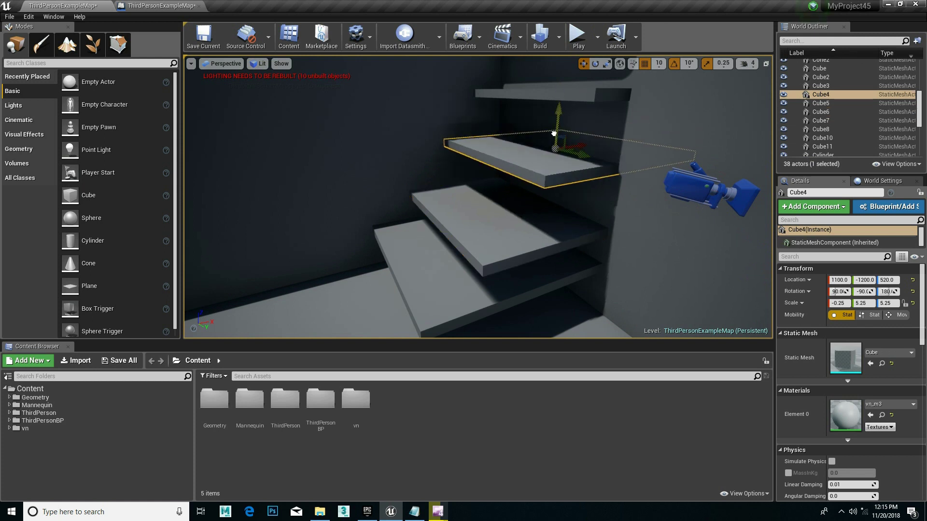
Keep the top step Cube3 at Z 680 and slide it to X 980.
{"action": "left_click", "coordinate": [565, 103]}
{"action": "scroll", "coordinate": [556, 90], "scroll_direction": "down", "scroll_amount": 2}
{"action": "mouse_move", "coordinate": [538, 83]}
{"action": "left_mouse_down"}
{"action": "mouse_move", "coordinate": [554, 174]}
{"action": "mouse_move", "coordinate": [535, 155]}
{"action": "mouse_move", "coordinate": [574, 160]}
{"action": "mouse_move", "coordinate": [575, 144]}
{"action": "left_mouse_up"}
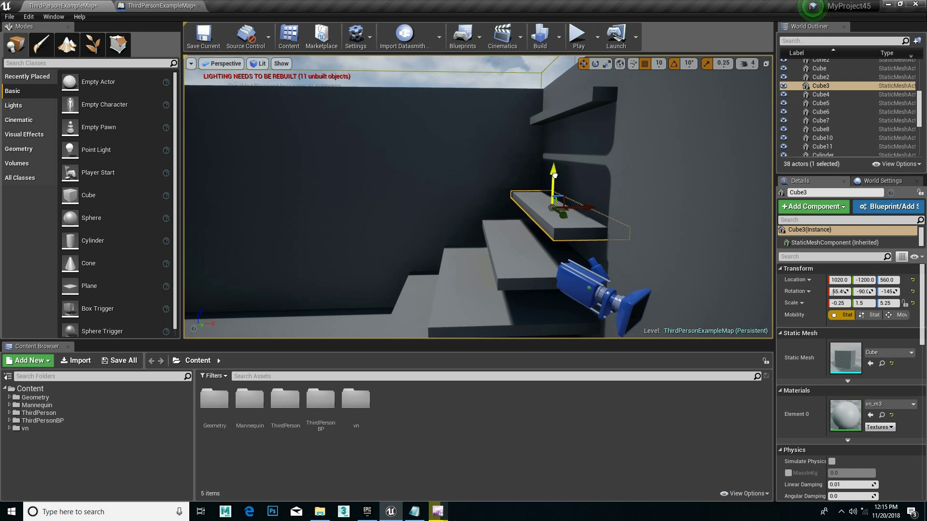
{"action": "left_click_drag", "start_coordinate": [554, 174], "coordinate": [565, 130]}
{"action": "left_click_drag", "start_coordinate": [589, 165], "coordinate": [563, 164]}
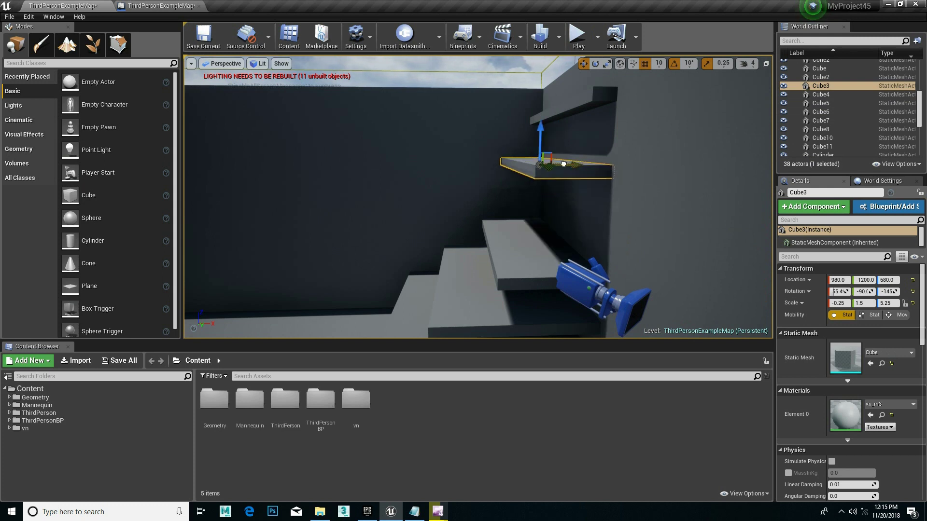
Raise step Cube4 to Z 540 and step Cube6 to Z 400.
{"action": "left_click", "coordinate": [538, 216]}
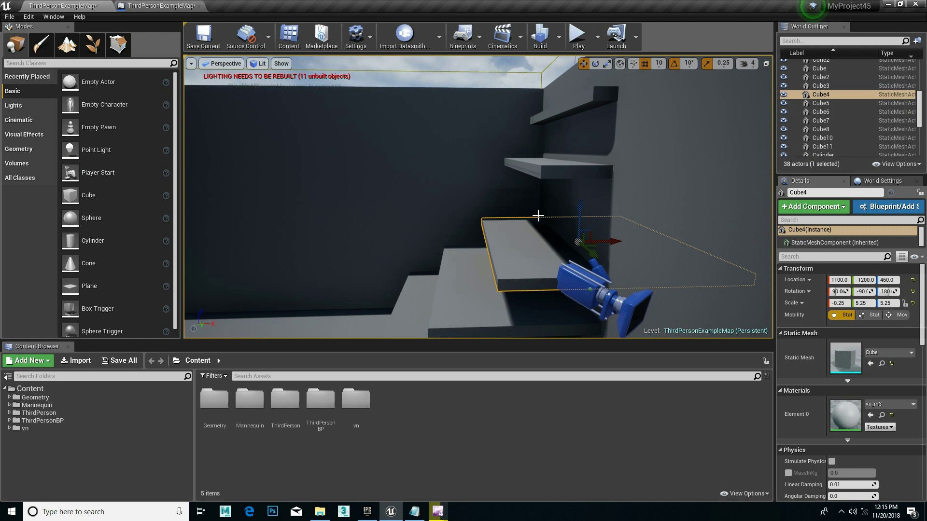
{"action": "left_click_drag", "start_coordinate": [579, 223], "coordinate": [582, 196]}
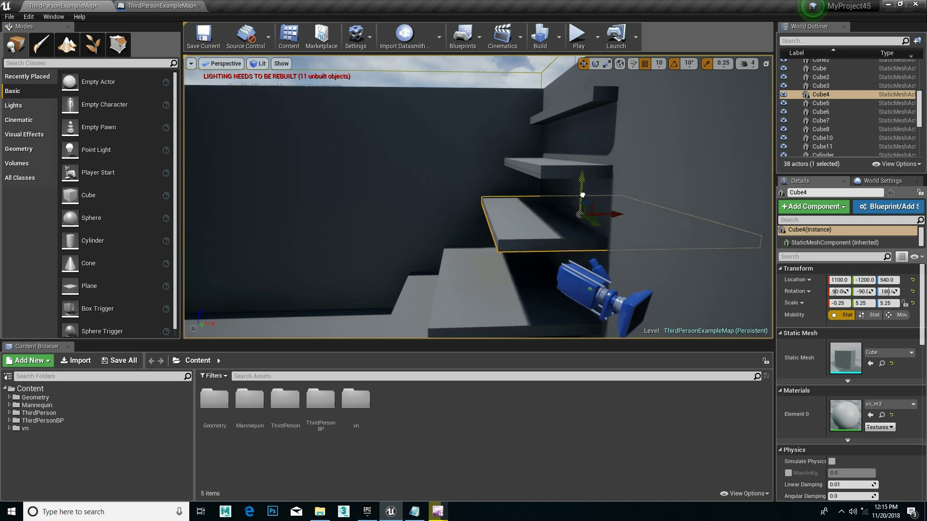
{"action": "left_click", "coordinate": [507, 263]}
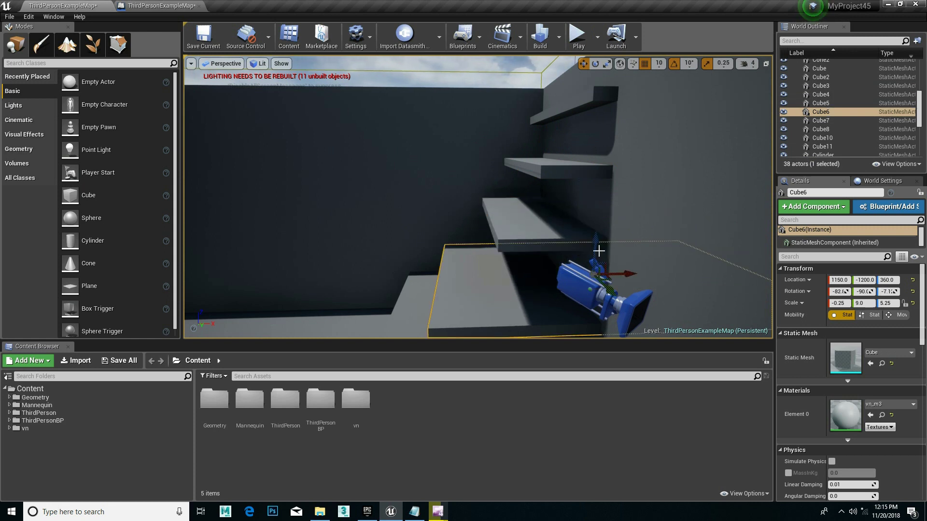
{"action": "left_click_drag", "start_coordinate": [599, 251], "coordinate": [598, 241]}
{"action": "key", "text": "e"}
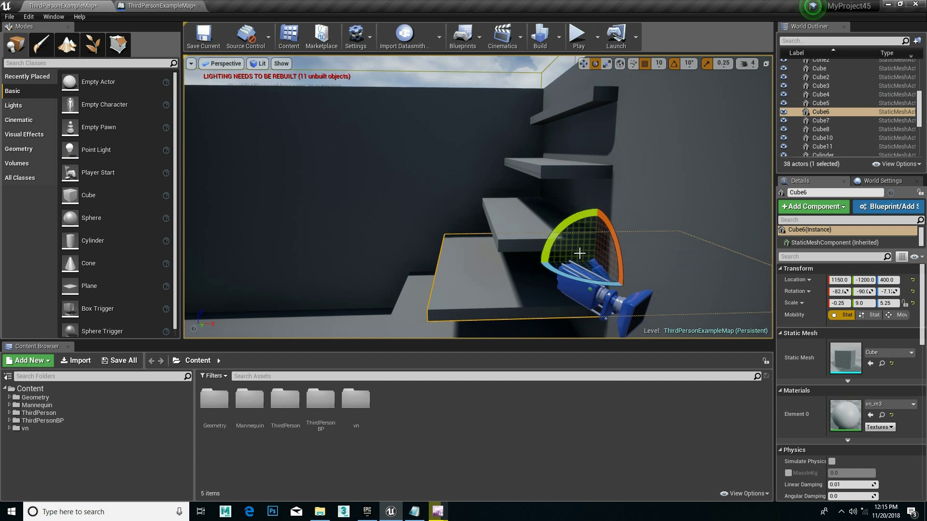
{"action": "right_click_drag", "start_coordinate": [554, 262], "coordinate": [554, 262]}
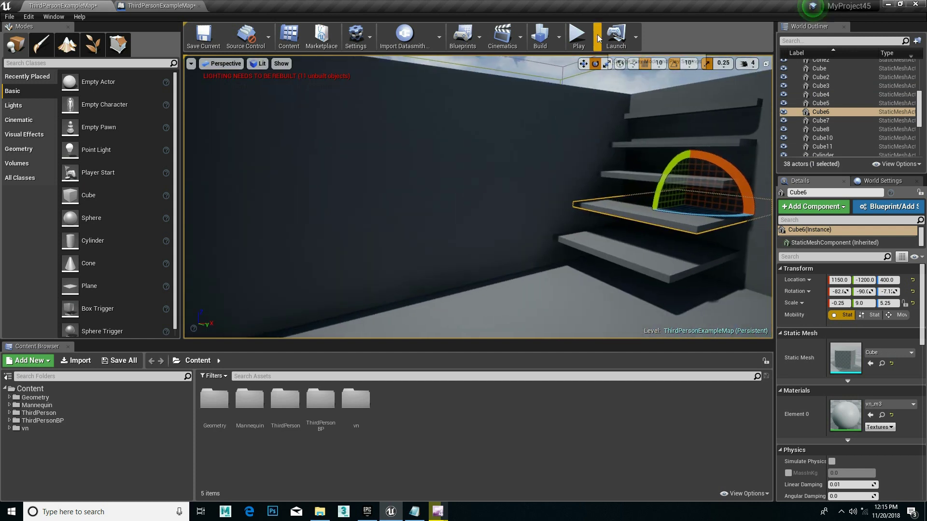
Play-test the level, jumping the character up the stair ledges, then stop and view the shelving.
{"action": "left_click", "coordinate": [582, 38]}
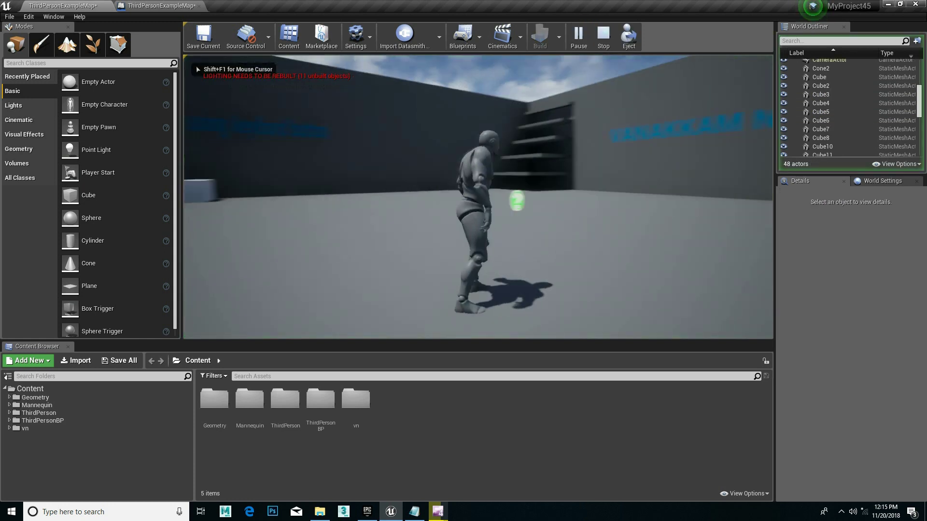
{"action": "key", "text": "w"}
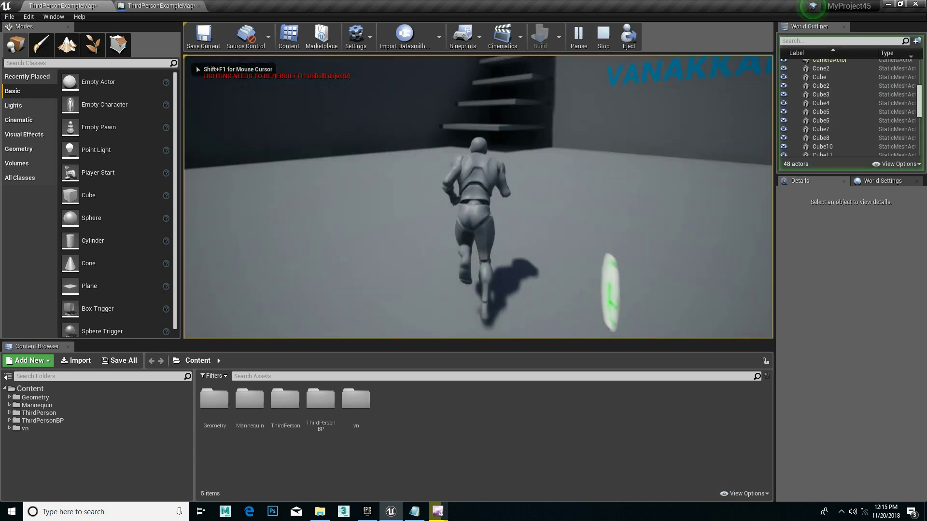
{"action": "key", "text": "space"}
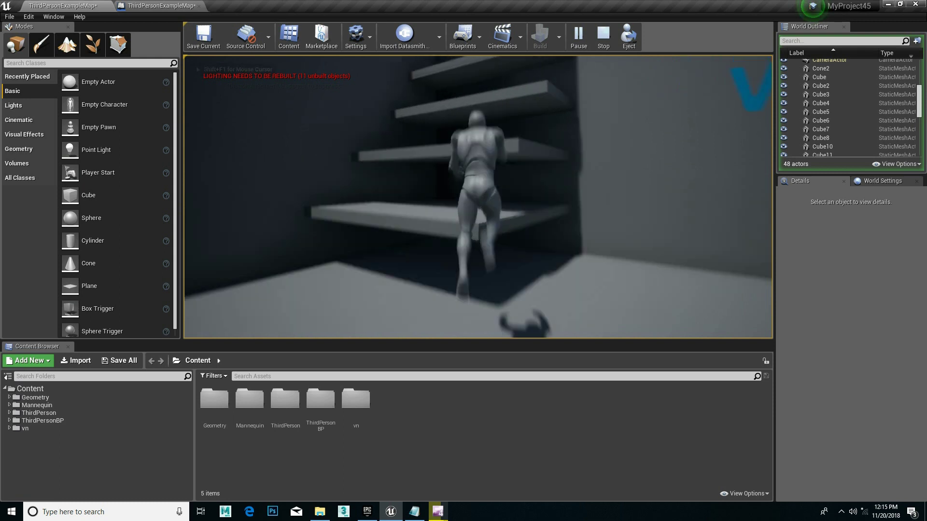
{"action": "key", "text": "space"}
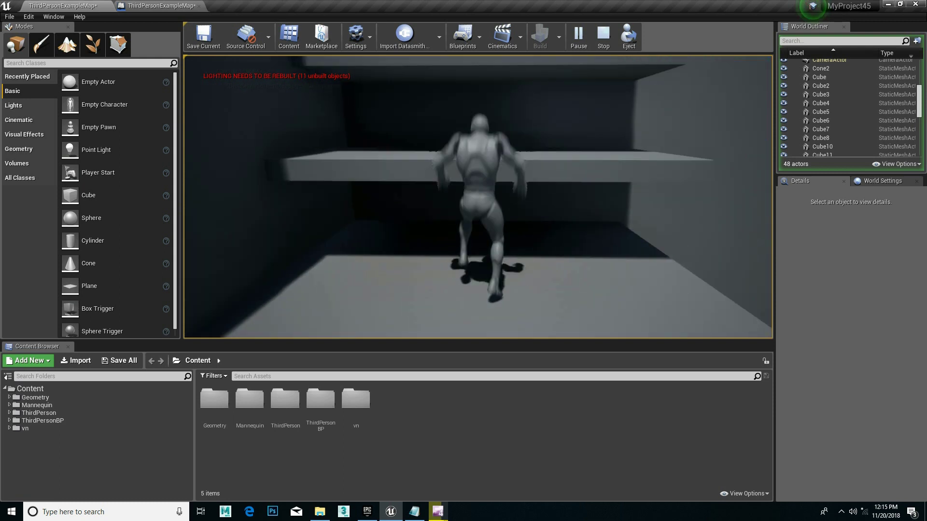
{"action": "key", "text": "space"}
{"action": "key", "text": "space"}
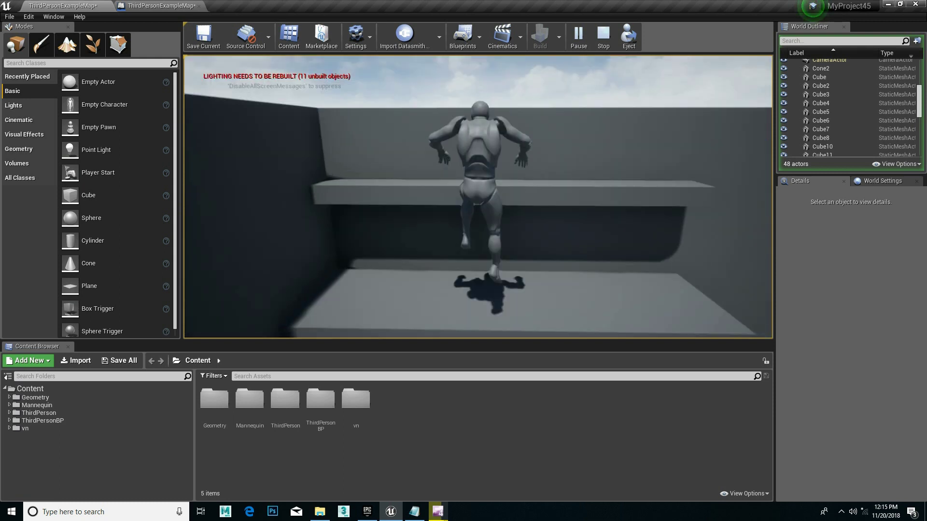
{"action": "key", "text": "space"}
{"action": "key", "text": "space"}
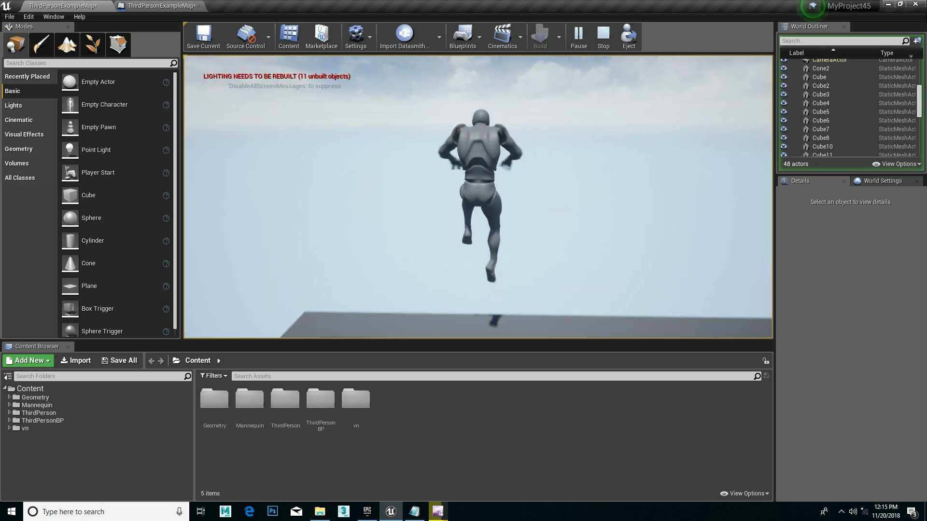
{"action": "key", "text": "w"}
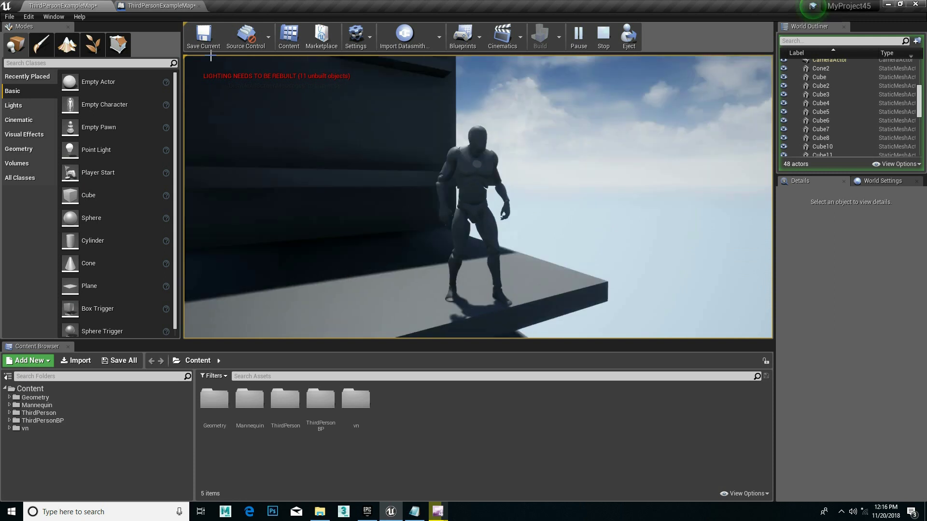
{"action": "key", "text": "Escape"}
{"action": "mouse_move", "coordinate": [546, 209]}
{"action": "left_mouse_down"}
{"action": "mouse_move", "coordinate": [536, 251]}
{"action": "mouse_move", "coordinate": [555, 231]}
{"action": "mouse_move", "coordinate": [413, 194]}
{"action": "left_mouse_up"}
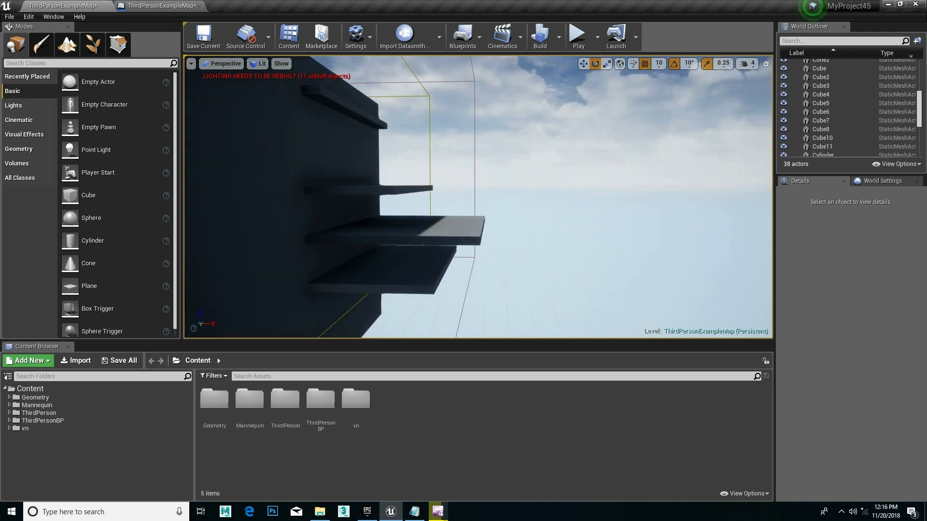
Duplicate the upper shelf Cube3 and slide the copy sideways along X.
{"action": "left_click", "coordinate": [401, 271]}
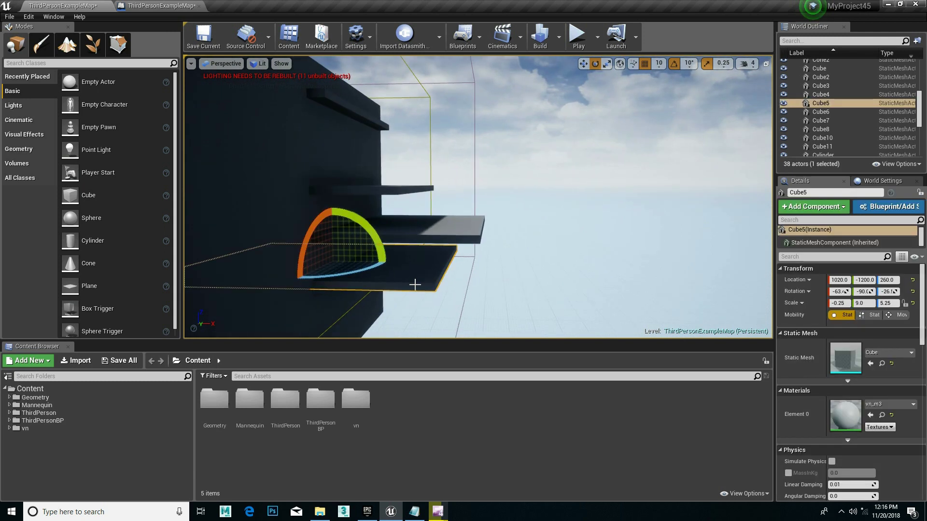
{"action": "left_click_drag", "start_coordinate": [345, 138], "coordinate": [364, 147], "text": "alt"}
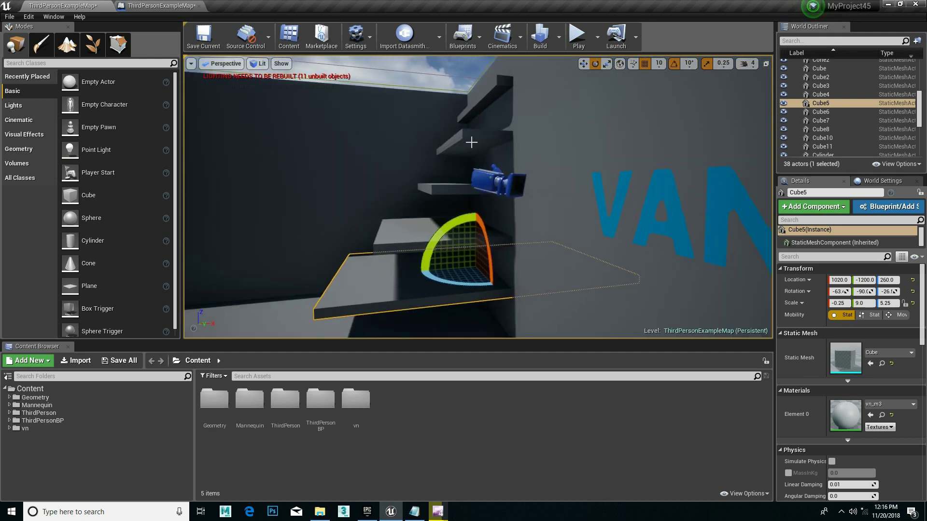
{"action": "left_click", "coordinate": [471, 142]}
{"action": "key", "text": "w"}
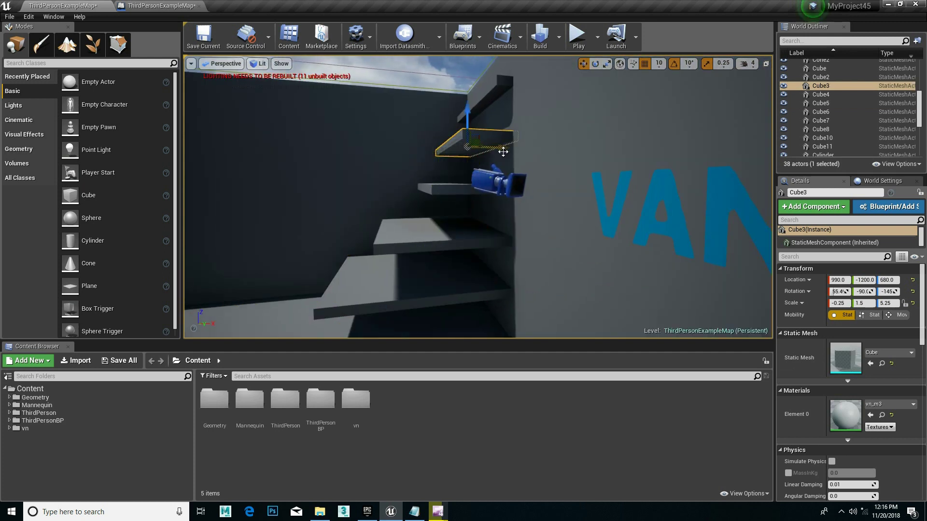
{"action": "left_click_drag", "start_coordinate": [503, 152], "coordinate": [481, 150], "text": "alt"}
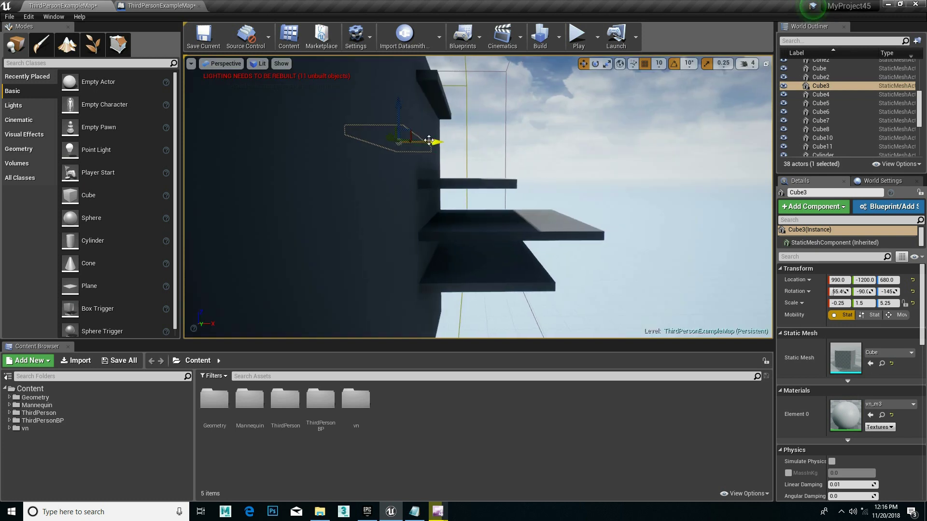
{"action": "left_click_drag", "start_coordinate": [430, 141], "coordinate": [446, 144], "text": "alt"}
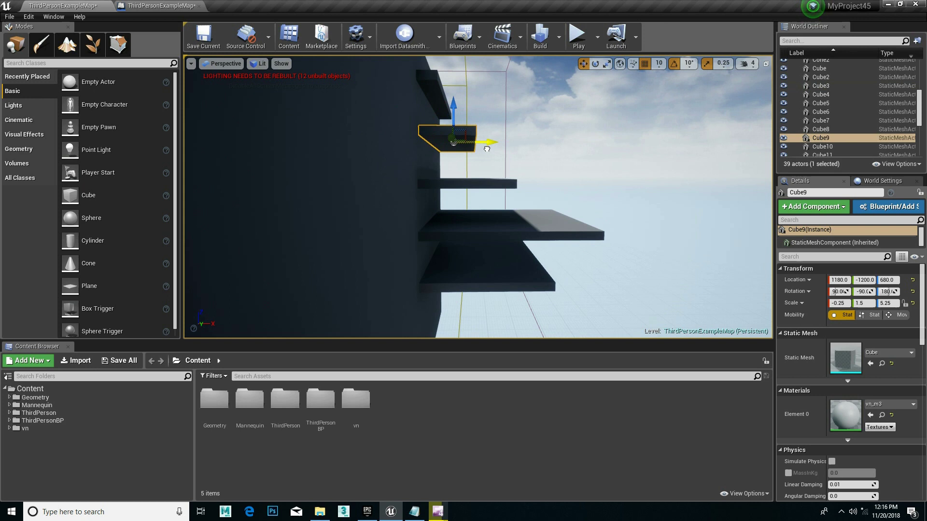
Duplicate the lower shelf Cube5 and slide the copy right along X.
{"action": "left_click", "coordinate": [518, 268]}
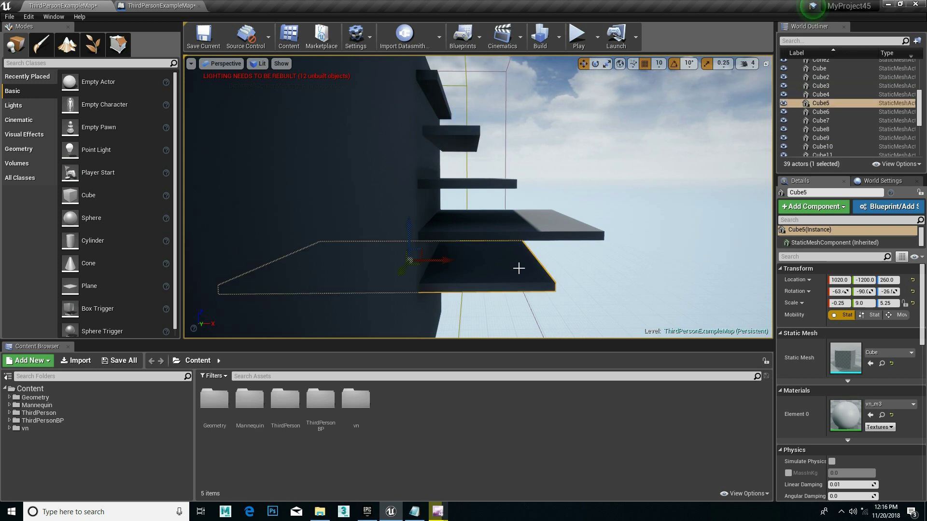
{"action": "left_click_drag", "start_coordinate": [440, 263], "coordinate": [576, 272], "text": "alt"}
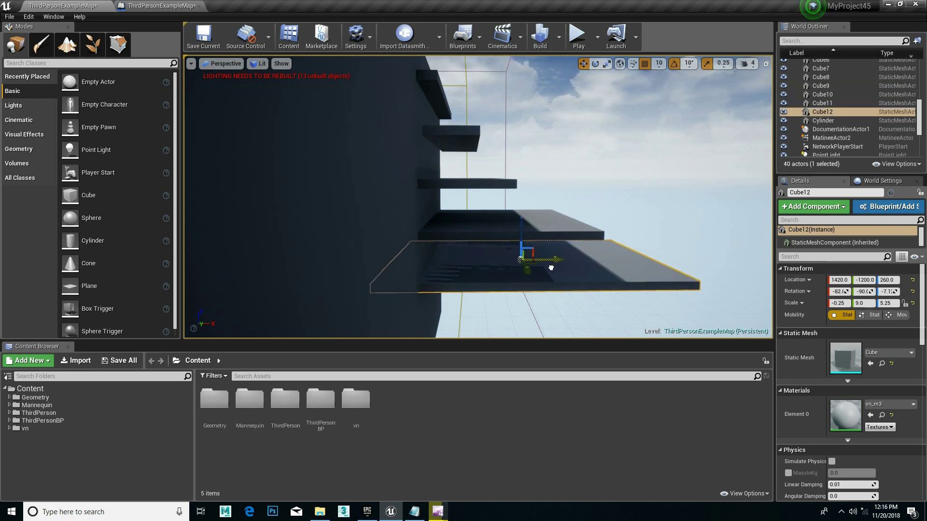
{"action": "right_click_drag", "start_coordinate": [575, 271], "coordinate": [574, 250]}
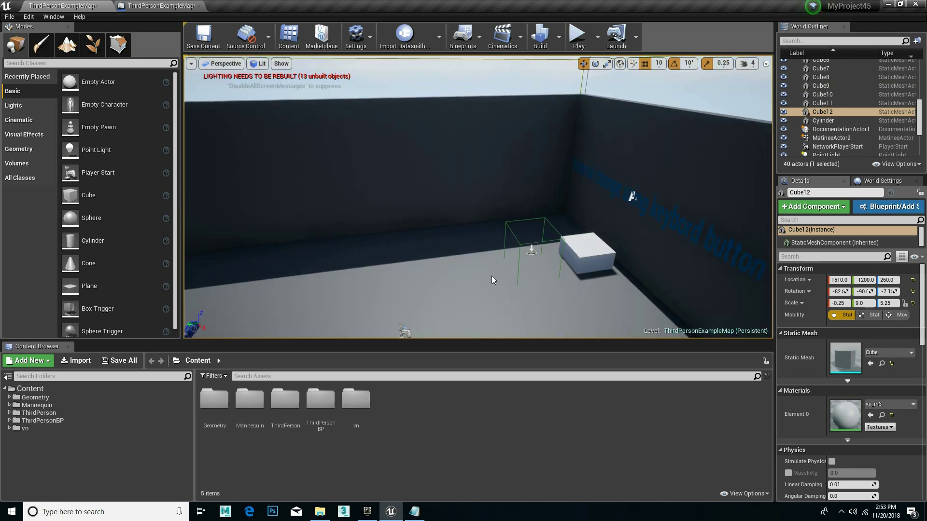
Select the arena Floor together with Wall10 and Wall9.
{"action": "right_click_drag", "start_coordinate": [537, 198], "coordinate": [519, 258]}
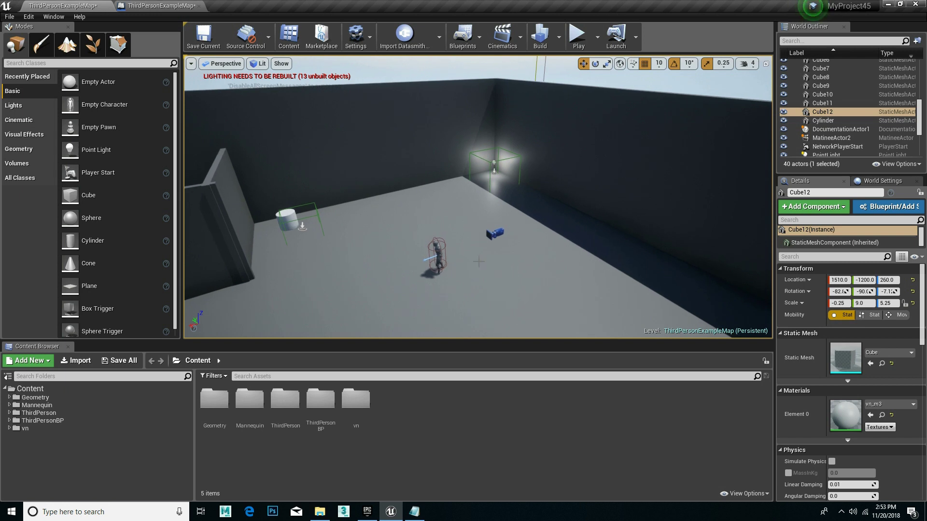
{"action": "right_click_drag", "start_coordinate": [600, 303], "coordinate": [600, 303]}
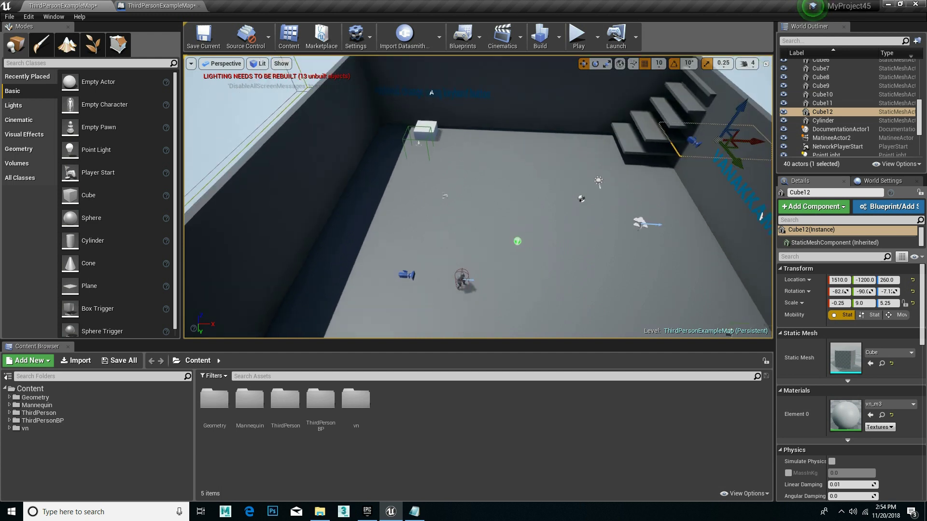
{"action": "right_click_drag", "start_coordinate": [503, 216], "coordinate": [503, 216]}
{"action": "left_click", "coordinate": [504, 215]}
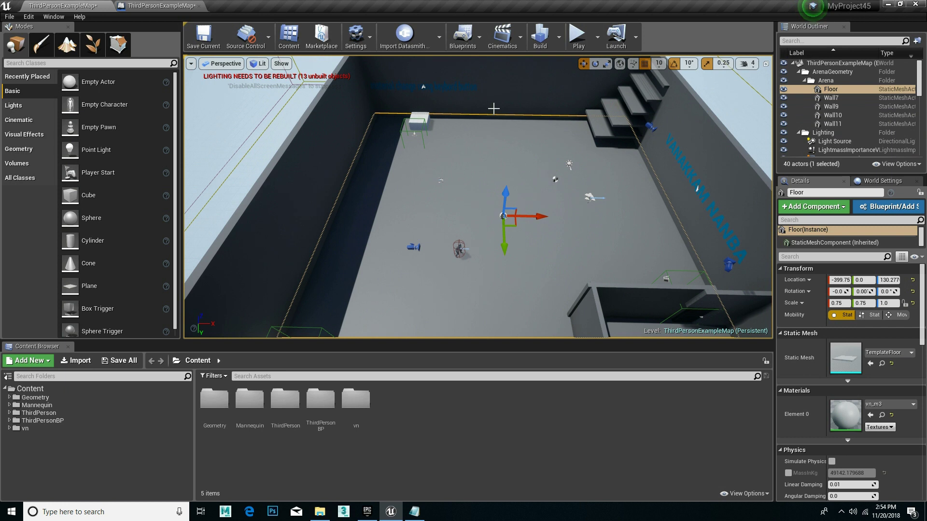
{"action": "left_click", "coordinate": [493, 108], "text": "ctrl"}
{"action": "left_click", "coordinate": [344, 144], "text": "ctrl"}
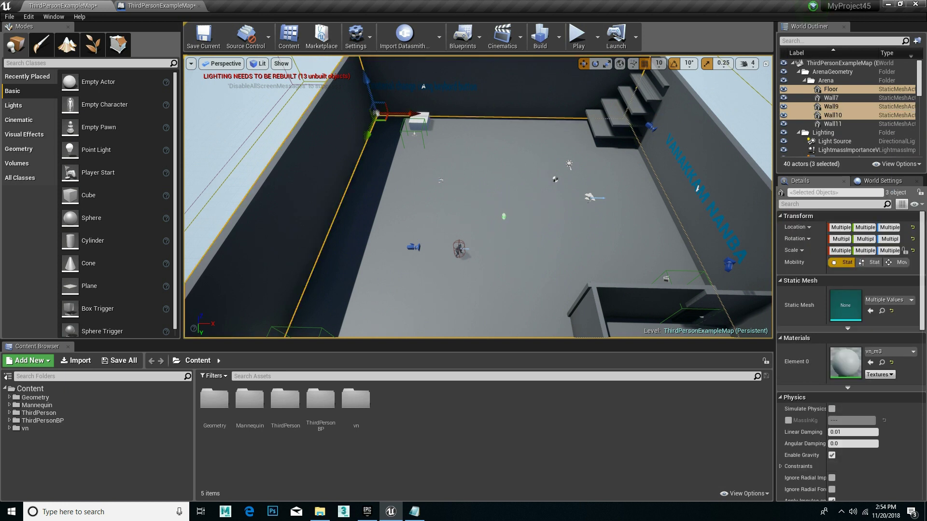
Add Wall7, the VANAKKAM NANBA text and another wall to the selection.
{"action": "left_click", "coordinate": [661, 167], "text": "ctrl"}
{"action": "left_click", "coordinate": [679, 159], "text": "ctrl"}
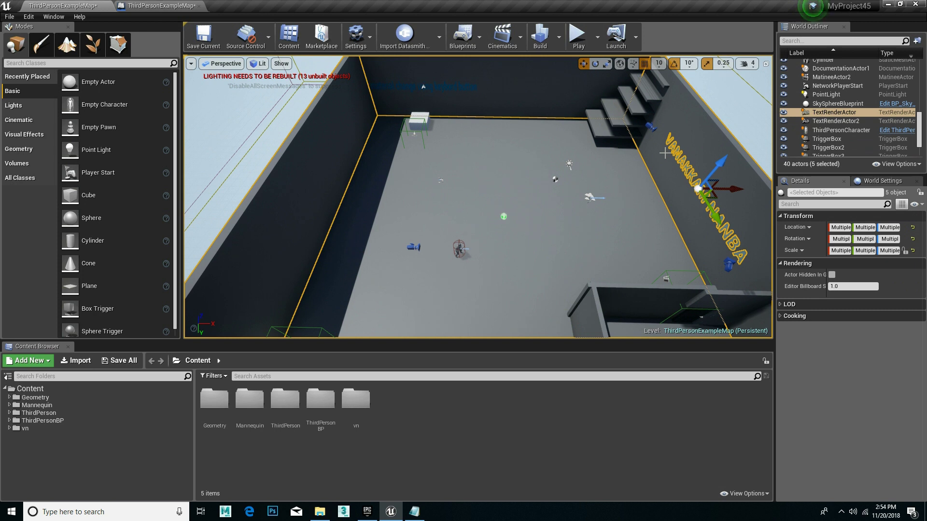
{"action": "right_click_drag", "start_coordinate": [423, 86], "coordinate": [423, 86]}
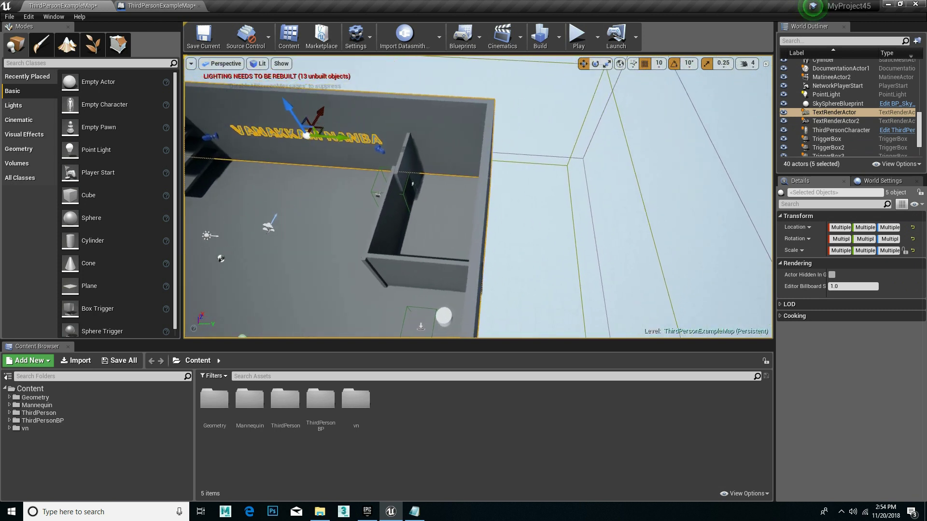
{"action": "left_click", "coordinate": [480, 206], "text": "ctrl"}
Duplicate the selected floor, walls and sign and slide the copy beside the original arena.
{"action": "right_click_drag", "start_coordinate": [481, 207], "coordinate": [419, 211]}
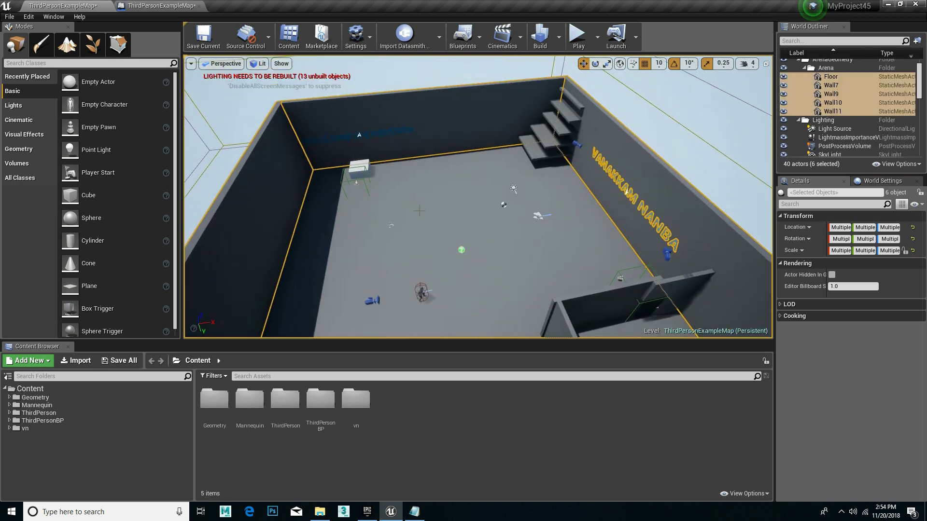
{"action": "scroll", "coordinate": [419, 211], "scroll_direction": "down", "scroll_amount": 2}
{"action": "scroll", "coordinate": [483, 246], "scroll_direction": "down", "scroll_amount": 2}
{"action": "scroll", "coordinate": [542, 280], "scroll_direction": "down", "scroll_amount": 2}
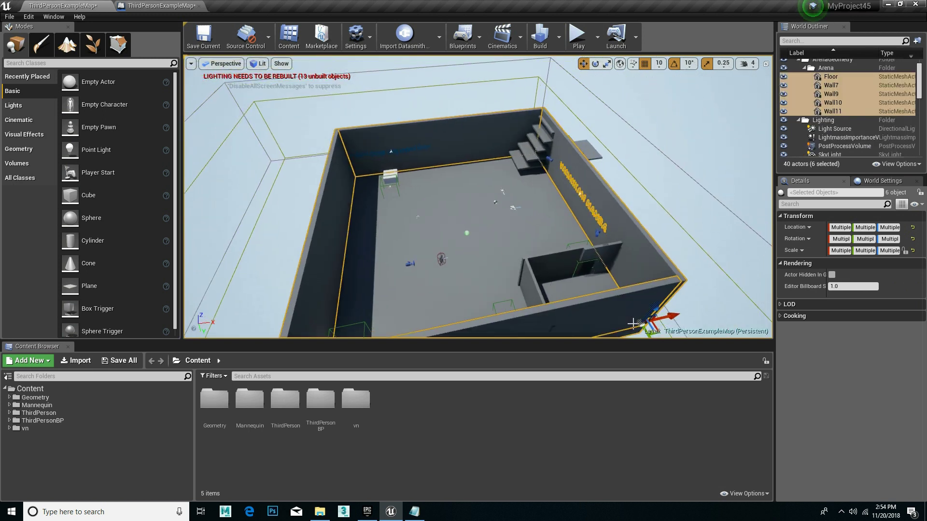
{"action": "mouse_move", "coordinate": [666, 317]}
{"action": "left_mouse_down", "text": "alt"}
{"action": "mouse_move", "coordinate": [674, 303]}
{"action": "mouse_move", "coordinate": [658, 314]}
{"action": "left_mouse_up", "text": "alt"}
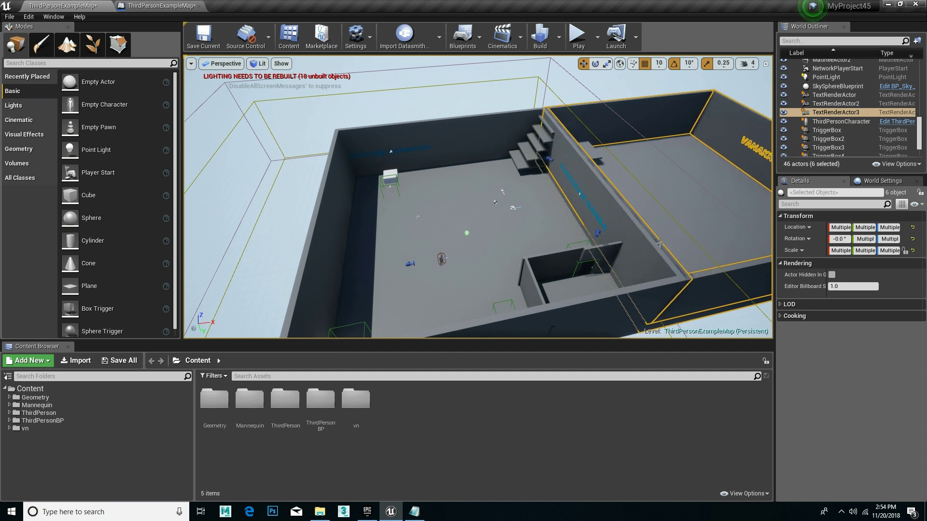
Play the level and run the character past the stairs and up the ledges.
{"action": "left_click", "coordinate": [581, 40]}
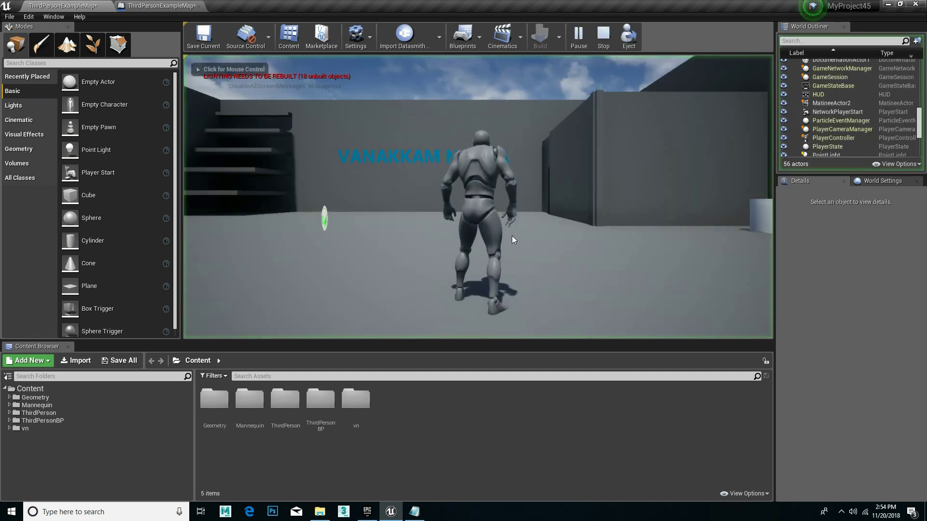
{"action": "key", "text": "w"}
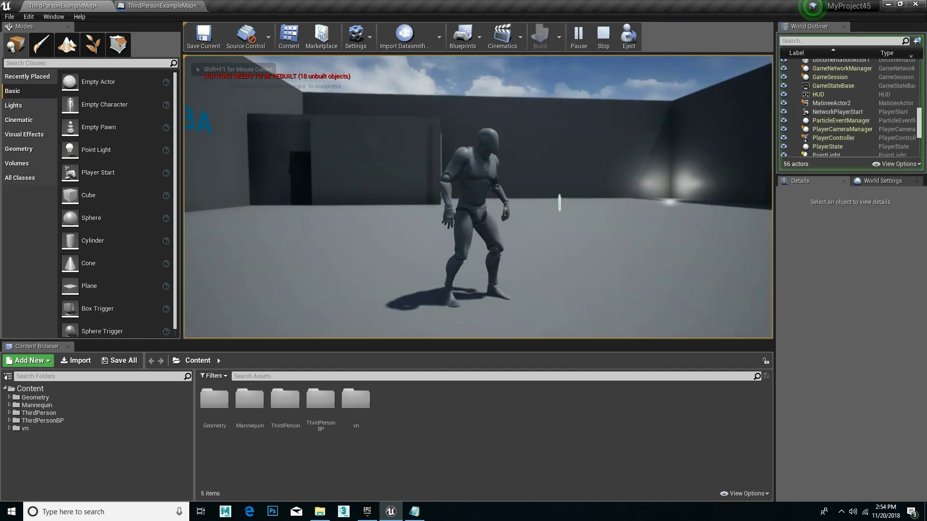
{"action": "key", "text": "w"}
{"action": "key", "text": "w"}
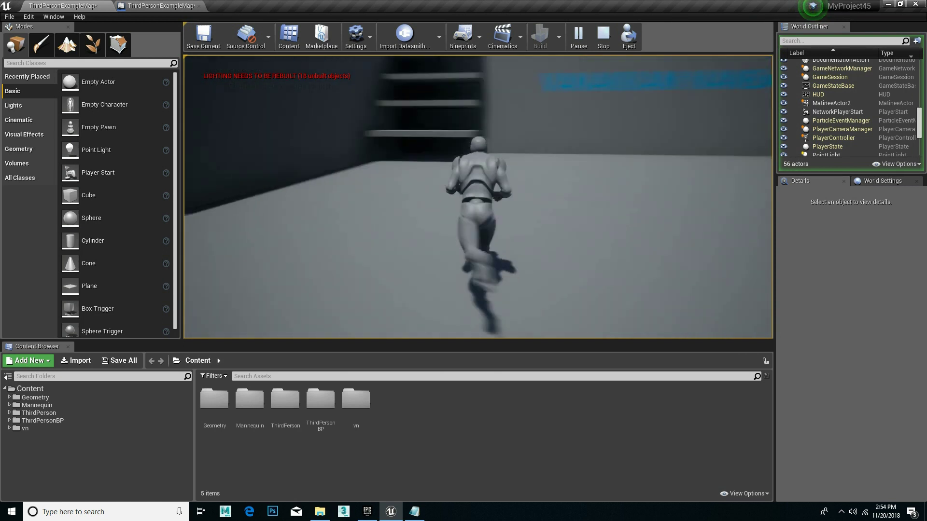
{"action": "key", "text": "w"}
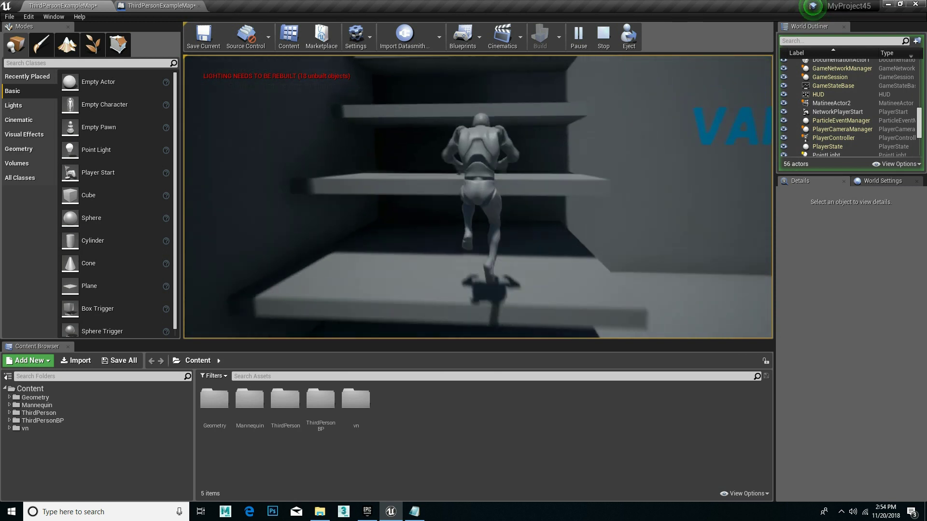
{"action": "key", "text": "w"}
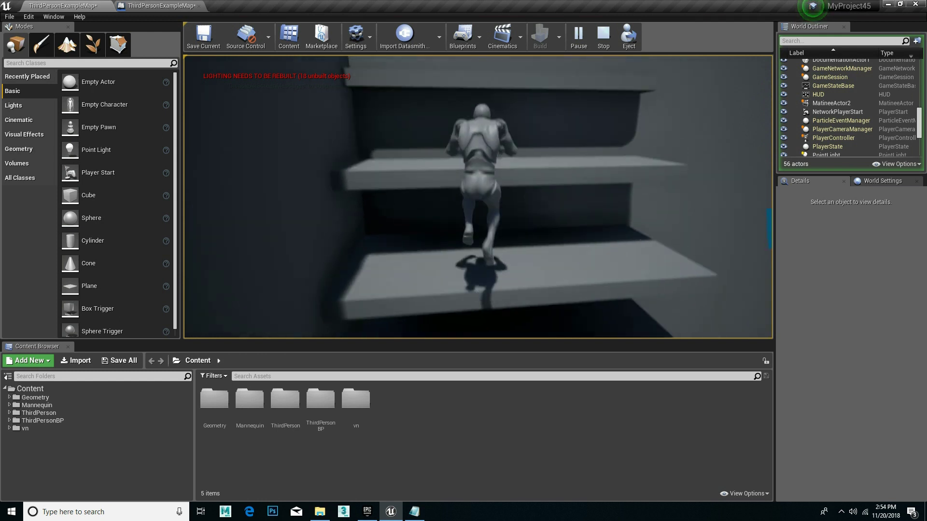
{"action": "key", "text": "w"}
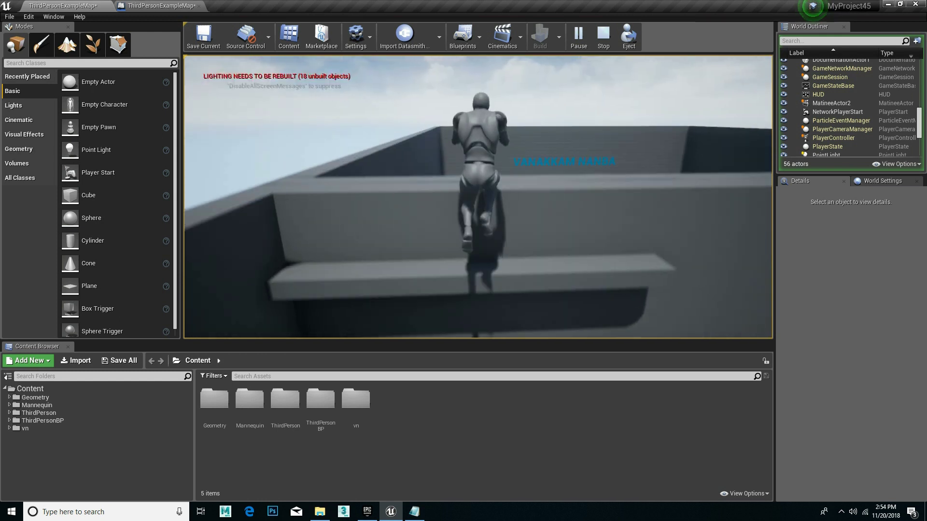
{"action": "key", "text": "w"}
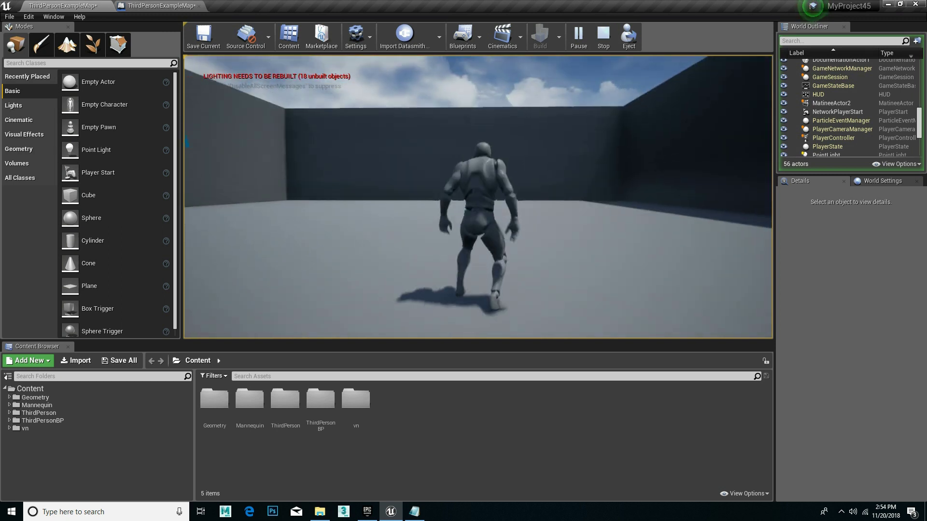
Run the character across the floor and along the VANAKKAM wall, then end the play test.
{"action": "key", "text": "a"}
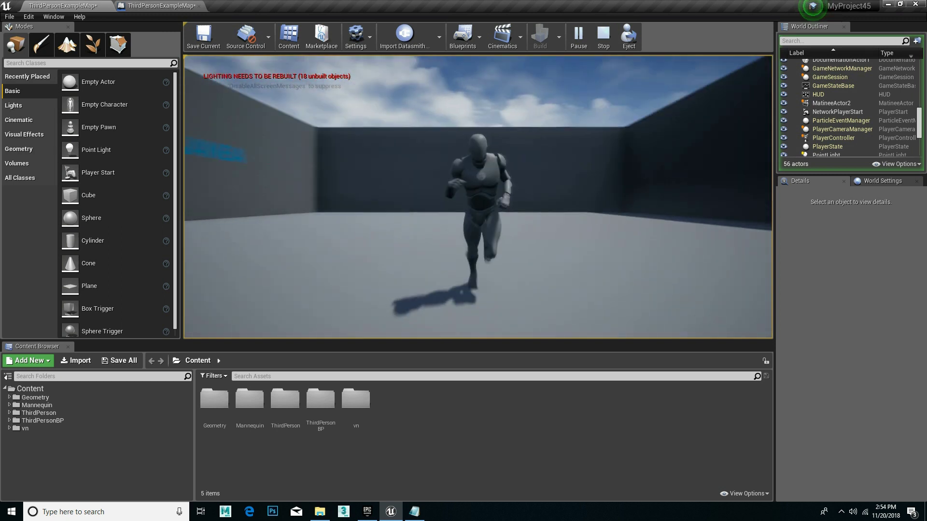
{"action": "key", "text": "w"}
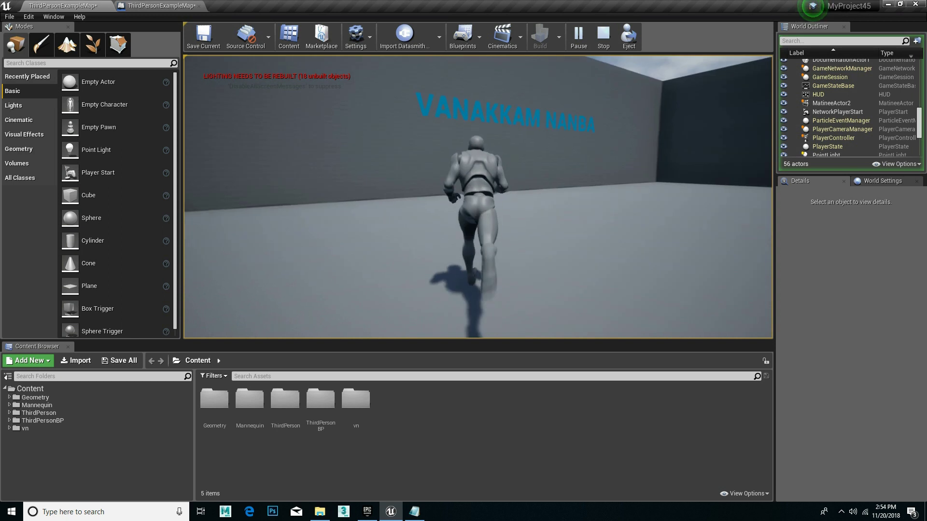
{"action": "key", "text": "d"}
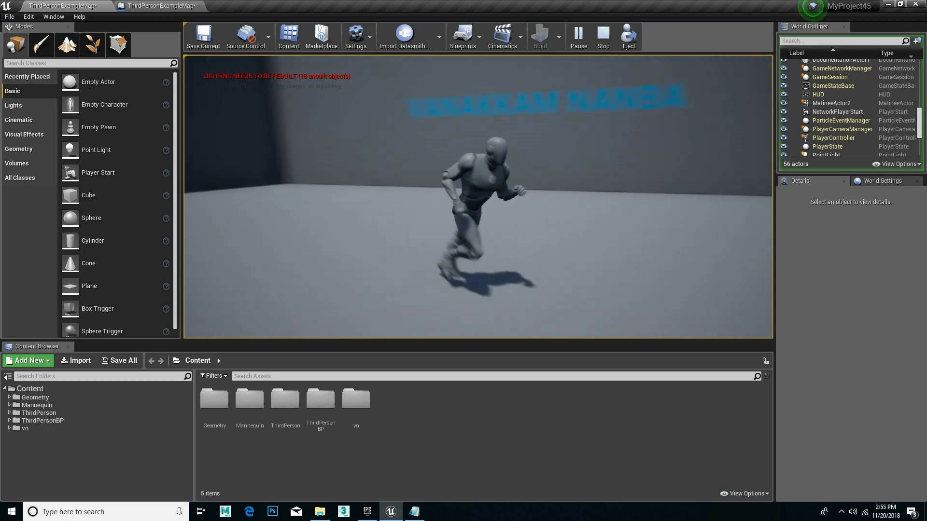
{"action": "key", "text": "s"}
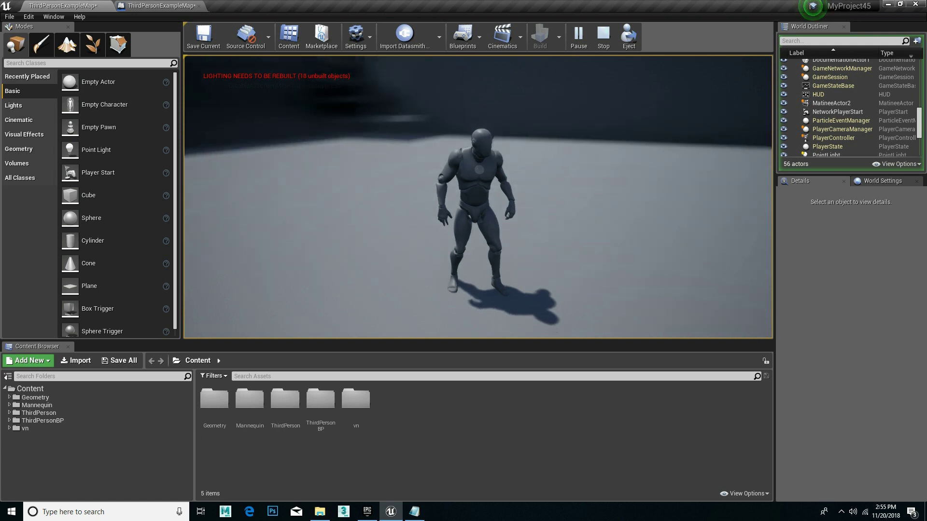
{"action": "key", "text": "Escape"}
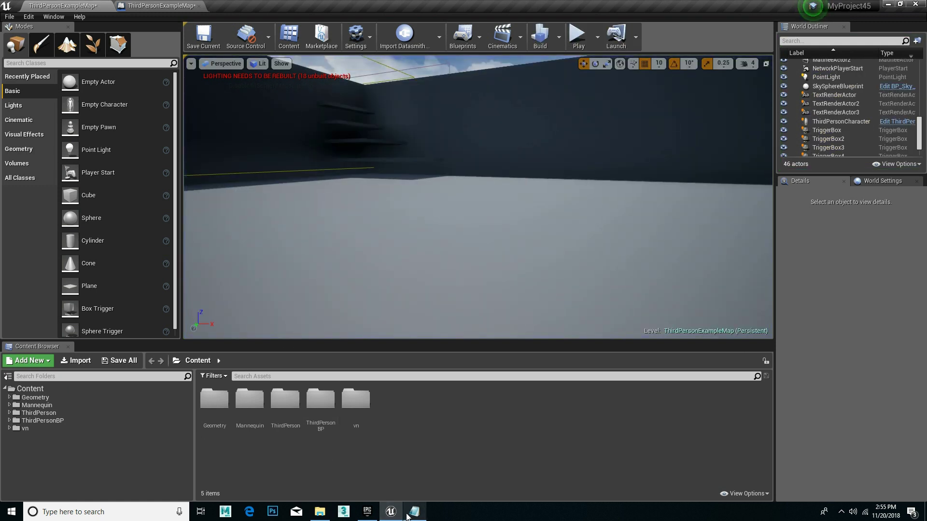
{"action": "left_click", "coordinate": [414, 511]}
{"action": "left_click", "coordinate": [347, 279]}
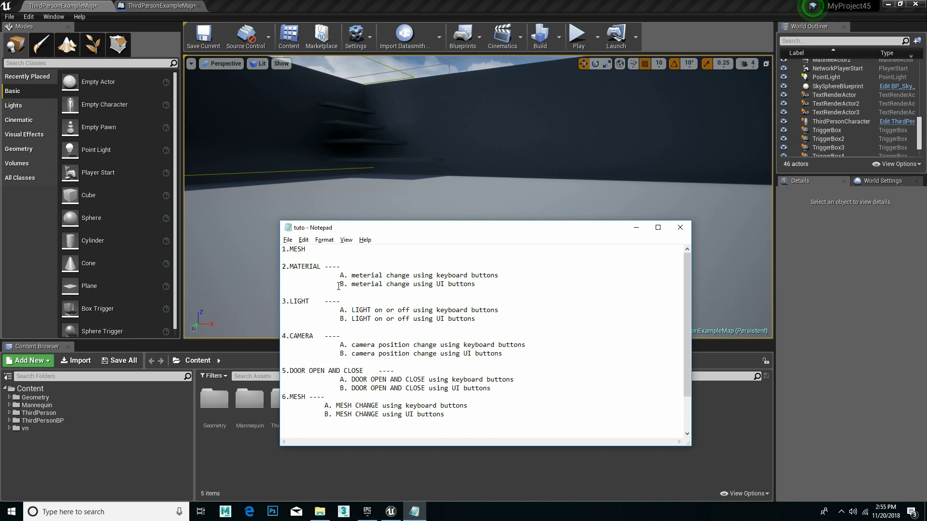
{"action": "left_click", "coordinate": [475, 286]}
{"action": "left_click", "coordinate": [638, 227]}
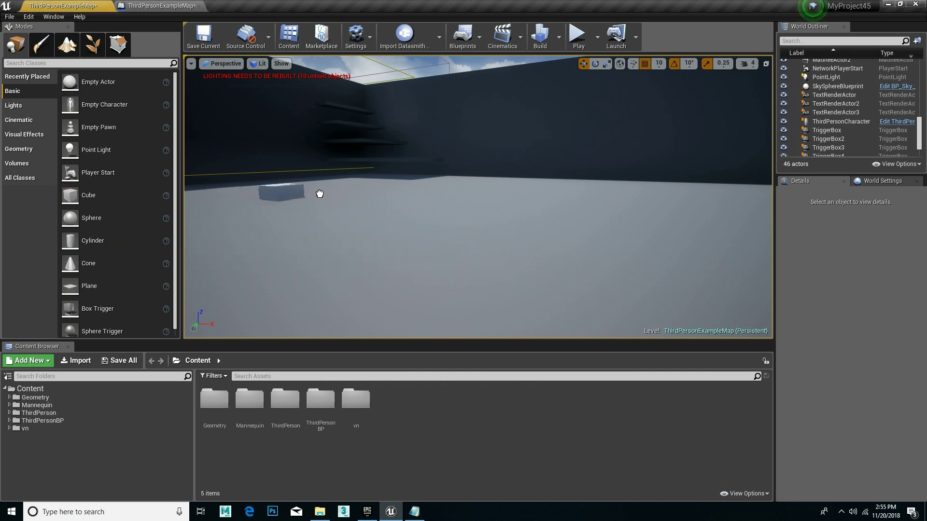
Place a new cube in the level and move it to 4000, -1310, 210.
{"action": "left_click_drag", "start_coordinate": [90, 203], "coordinate": [502, 189]}
{"action": "right_click_drag", "start_coordinate": [503, 190], "coordinate": [579, 193]}
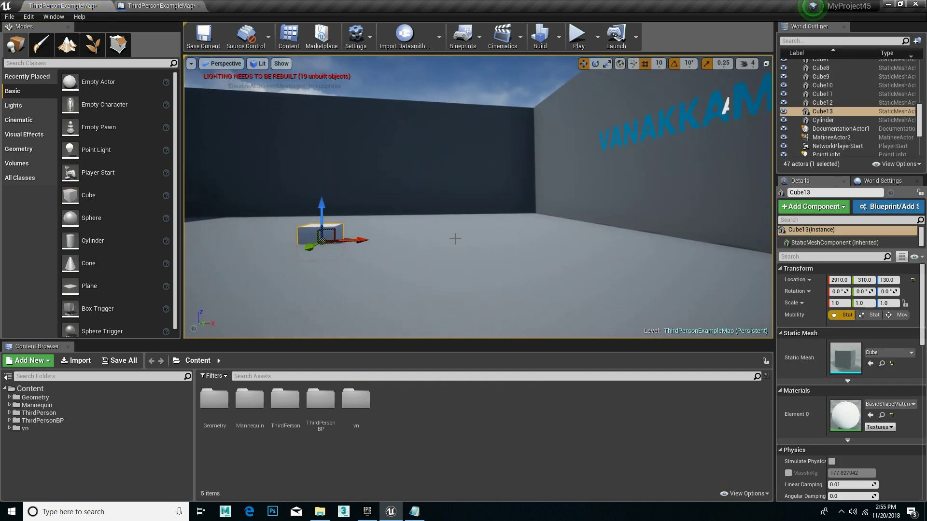
{"action": "left_click_drag", "start_coordinate": [370, 238], "coordinate": [653, 208]}
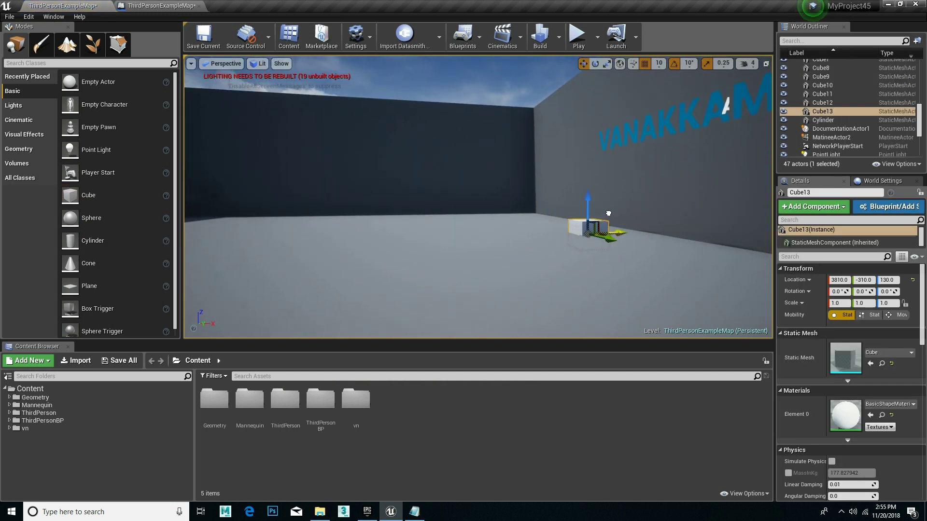
{"action": "mouse_move", "coordinate": [664, 239]}
{"action": "left_mouse_down"}
{"action": "mouse_move", "coordinate": [550, 211]}
{"action": "mouse_move", "coordinate": [537, 187]}
{"action": "left_mouse_up"}
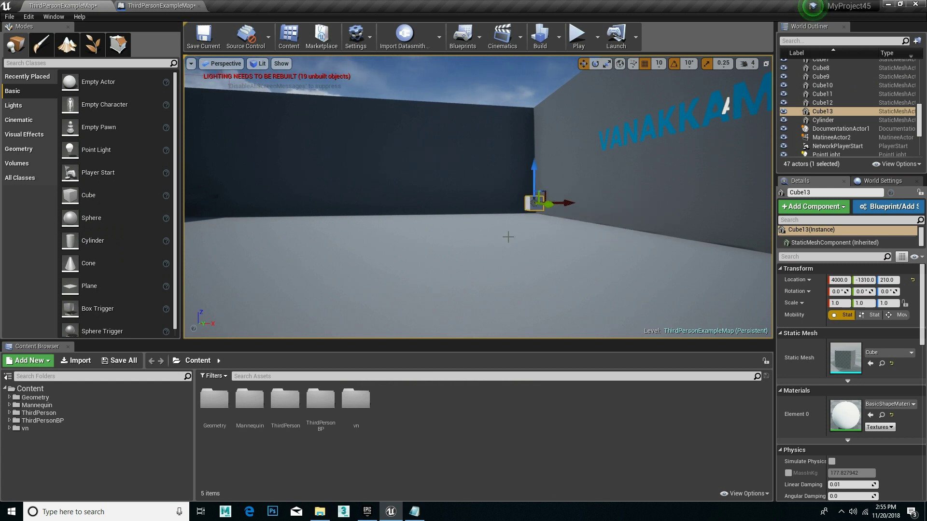
{"action": "scroll", "coordinate": [523, 243], "scroll_direction": "up", "scroll_amount": 2}
{"action": "scroll", "coordinate": [524, 243], "scroll_direction": "up", "scroll_amount": 2}
{"action": "scroll", "coordinate": [522, 241], "scroll_direction": "up", "scroll_amount": 2}
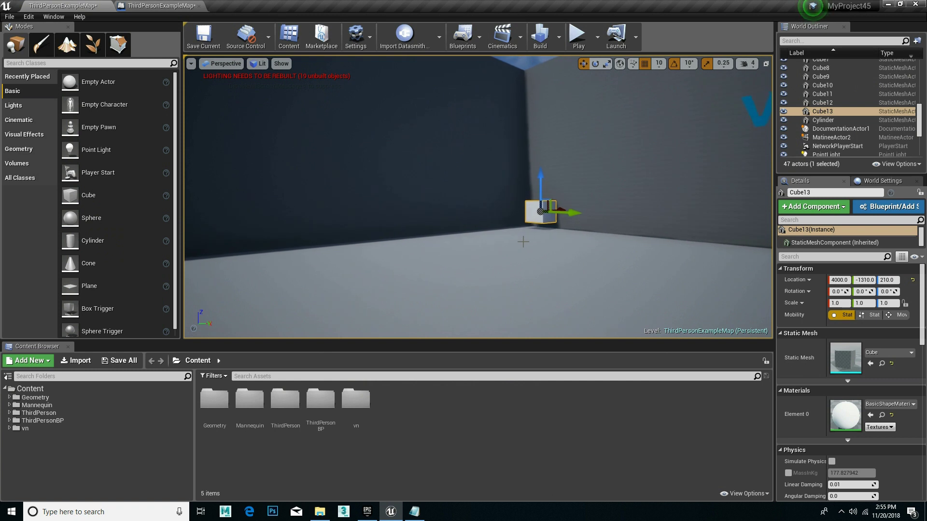
Browse the Content Browser to Content > vn > mesh and select vn_act_door.
{"action": "right_click", "coordinate": [546, 206]}
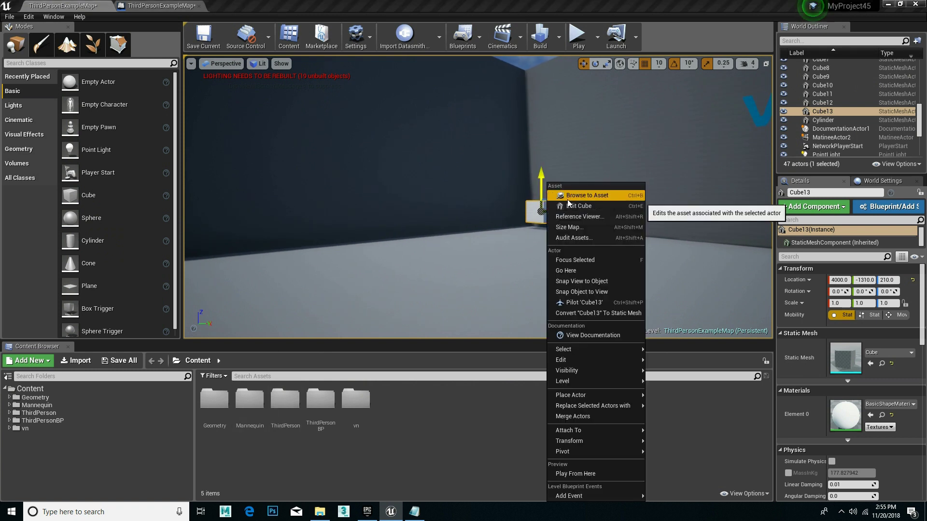
{"action": "left_click", "coordinate": [566, 196]}
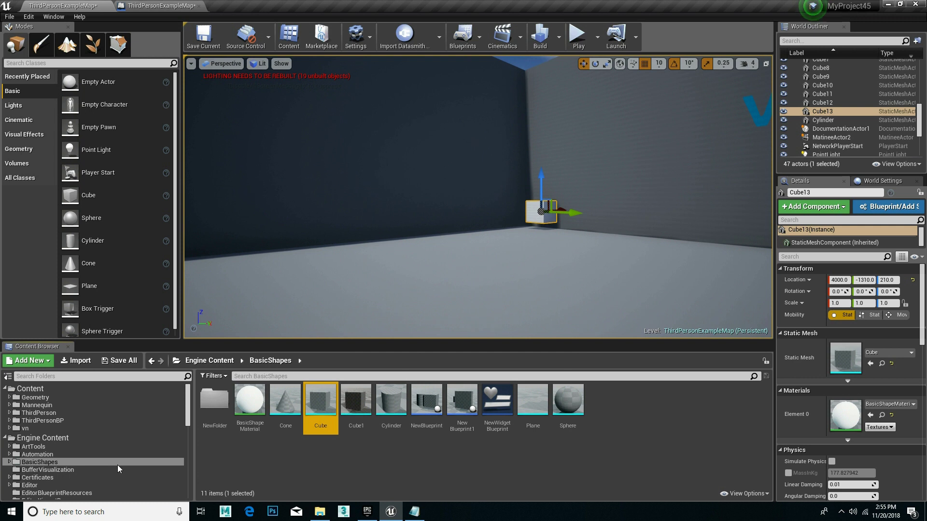
{"action": "left_click", "coordinate": [6, 390]}
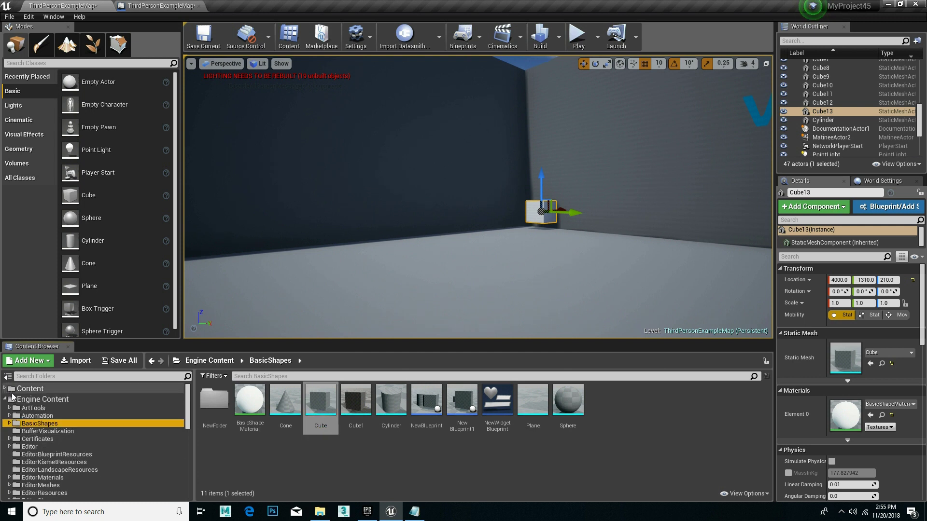
{"action": "left_click", "coordinate": [5, 399]}
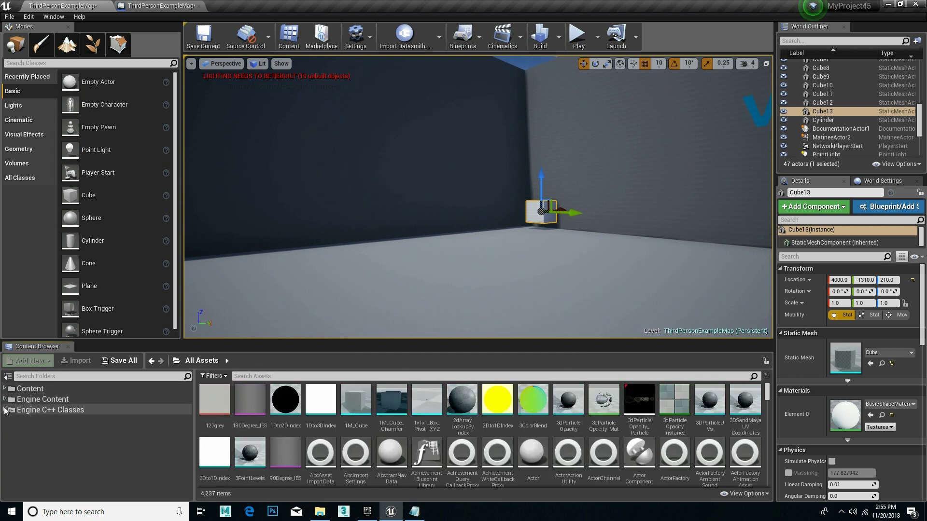
{"action": "left_click", "coordinate": [6, 389]}
{"action": "left_click", "coordinate": [24, 428]}
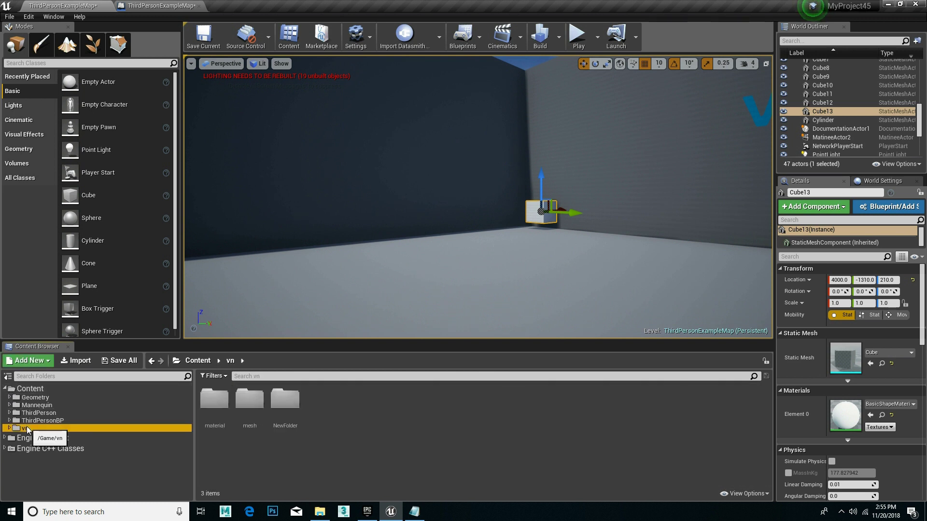
{"action": "left_click", "coordinate": [256, 408]}
{"action": "double_click", "coordinate": [256, 407]}
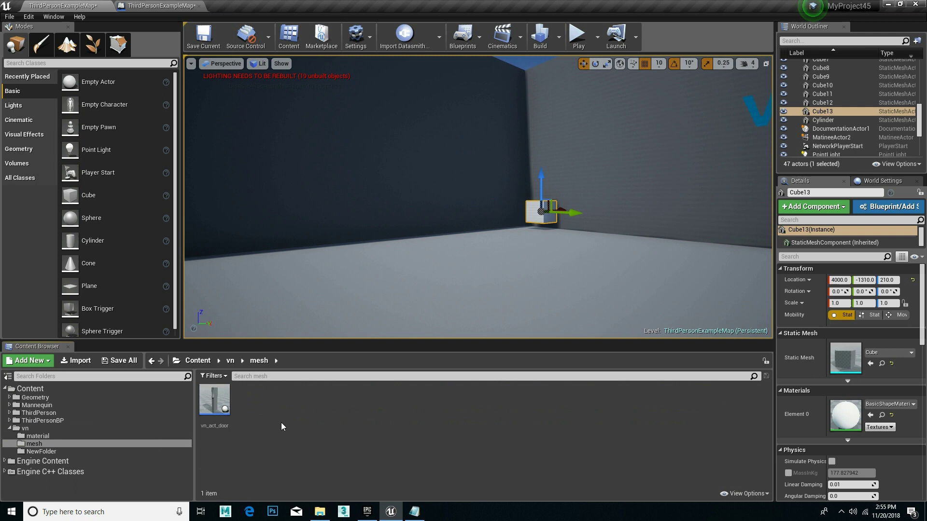
{"action": "left_click", "coordinate": [221, 403]}
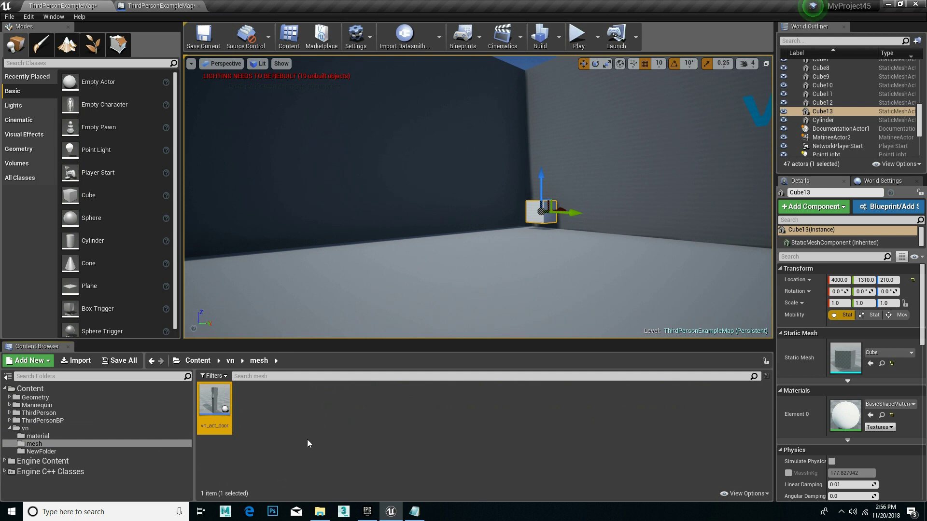
Create a new Actor Blueprint Class in the vn/mesh folder.
{"action": "right_click", "coordinate": [339, 428]}
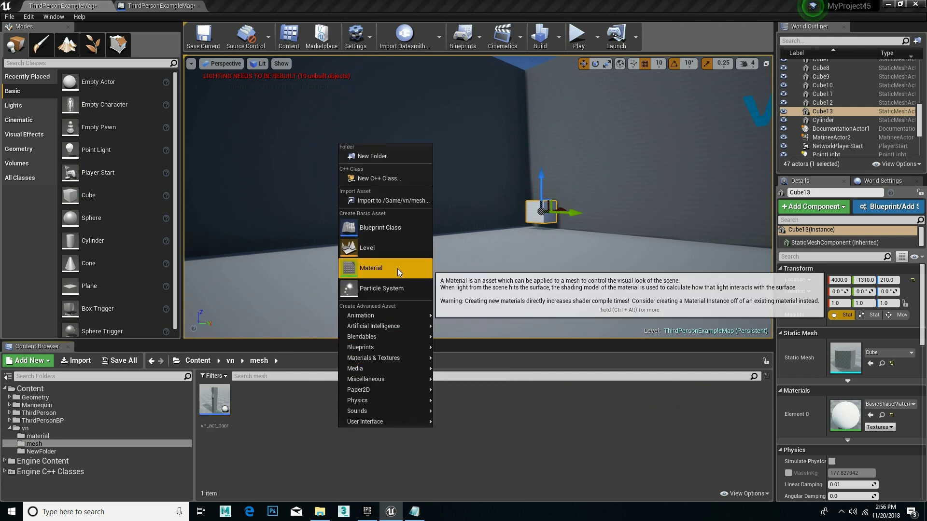
{"action": "left_click", "coordinate": [383, 233]}
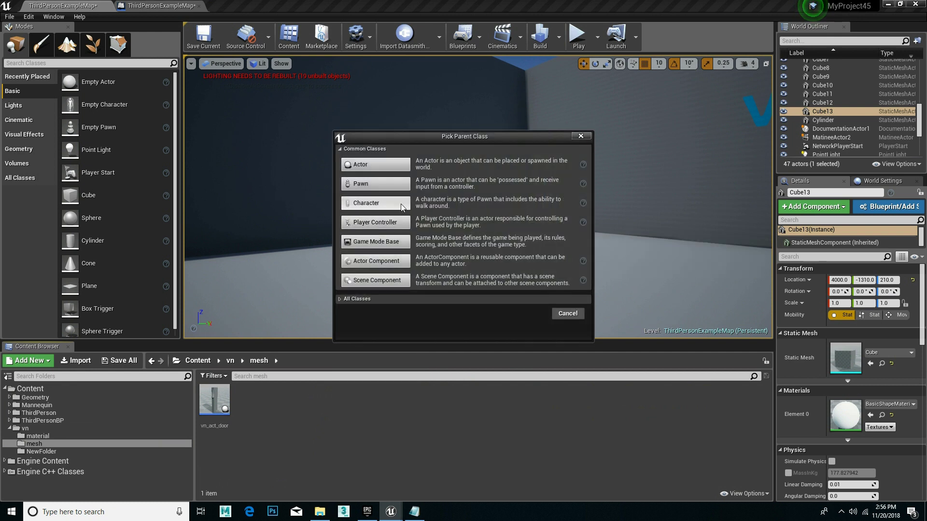
{"action": "left_click", "coordinate": [389, 169]}
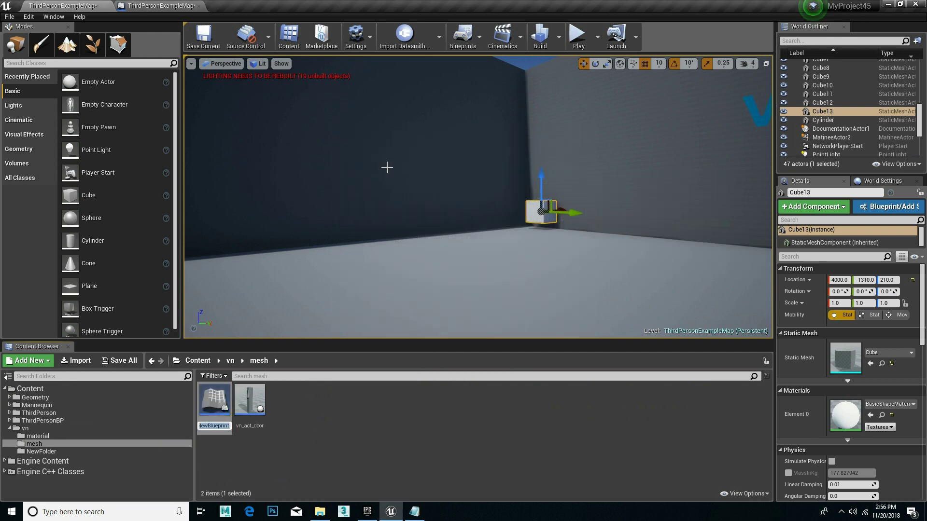
{"action": "key", "text": "Return"}
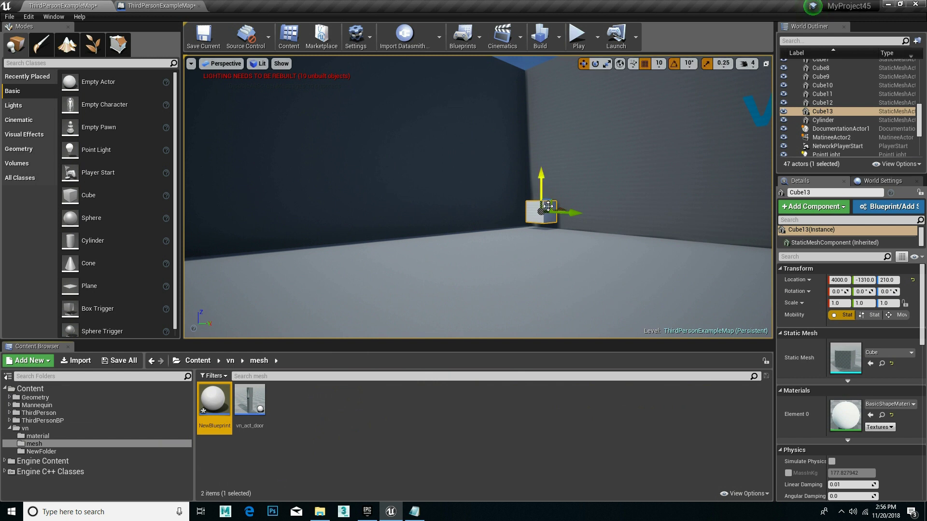
{"action": "right_click_drag", "start_coordinate": [385, 167], "coordinate": [308, 379]}
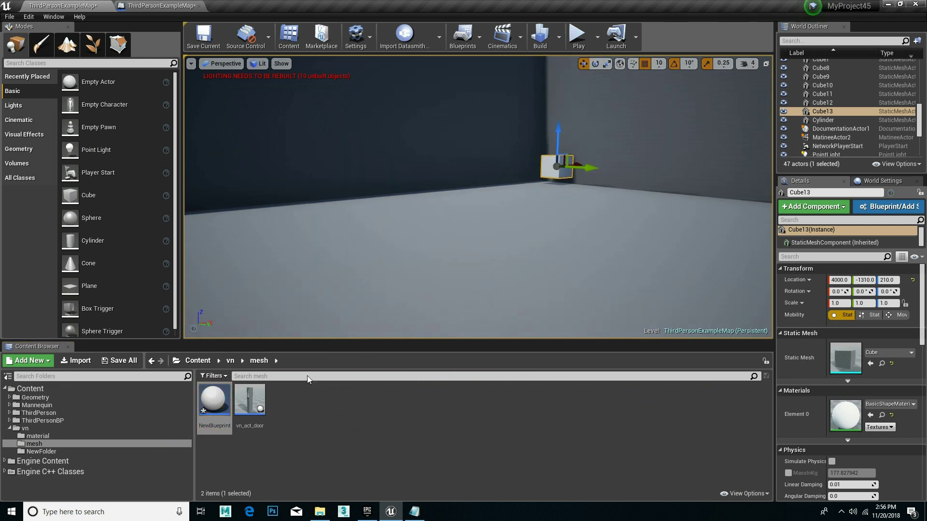
Rename the new blueprint to vn_act_m and open it for editing.
{"action": "left_click", "coordinate": [218, 403]}
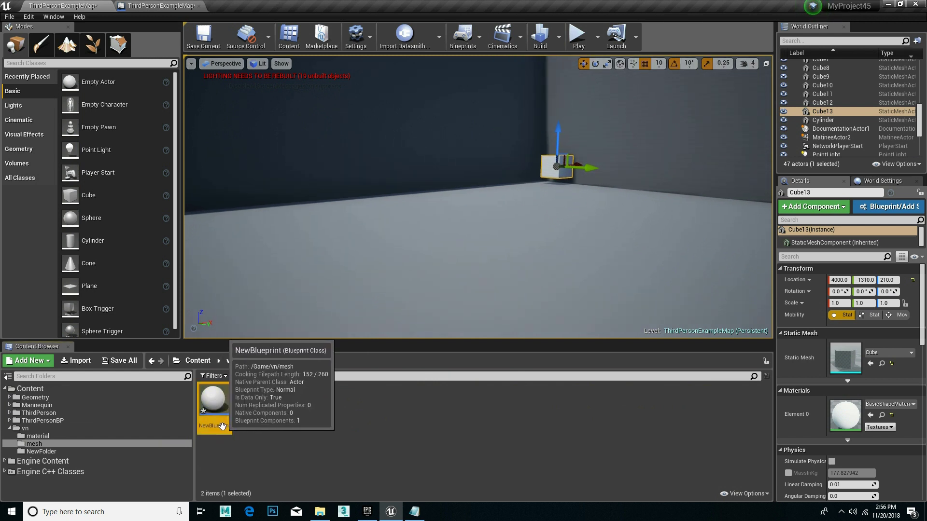
{"action": "left_click", "coordinate": [222, 426]}
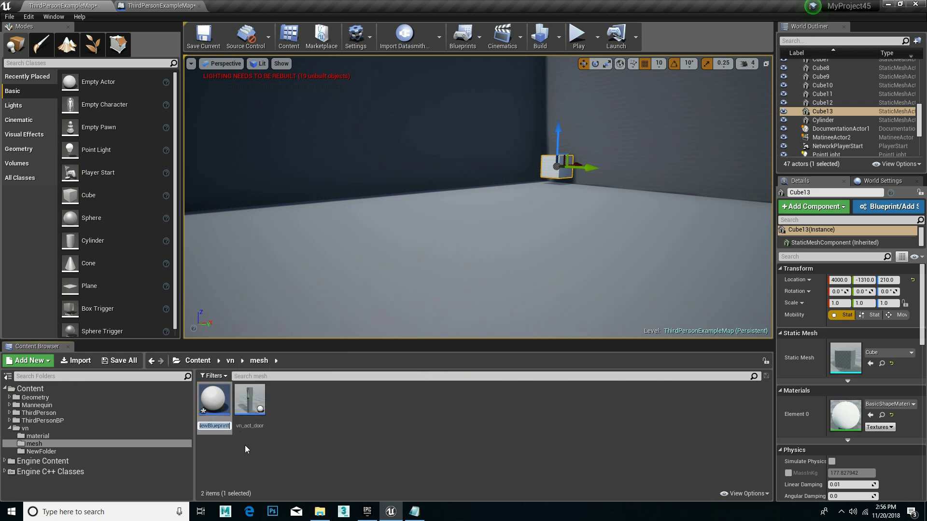
{"action": "type", "text": "vn"}
{"action": "type", "text": "_act"}
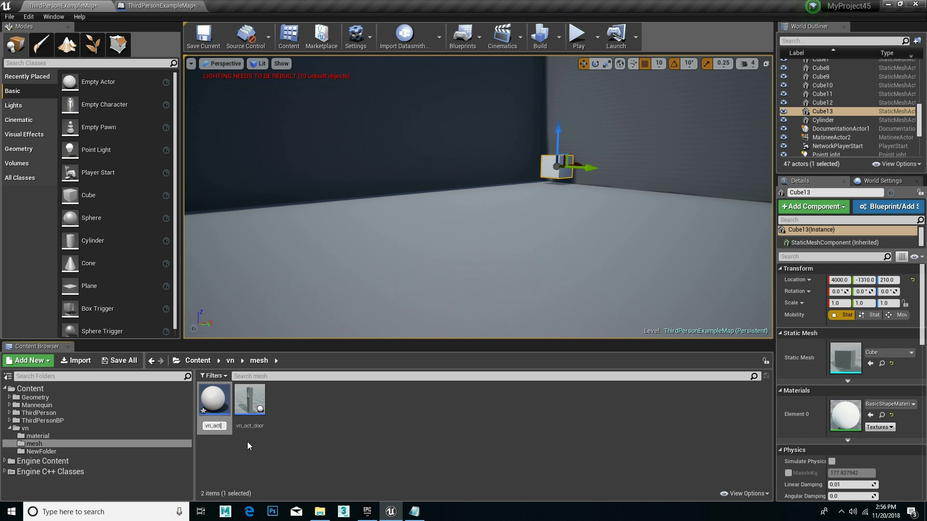
{"action": "type", "text": "_m"}
{"action": "key", "text": "Return"}
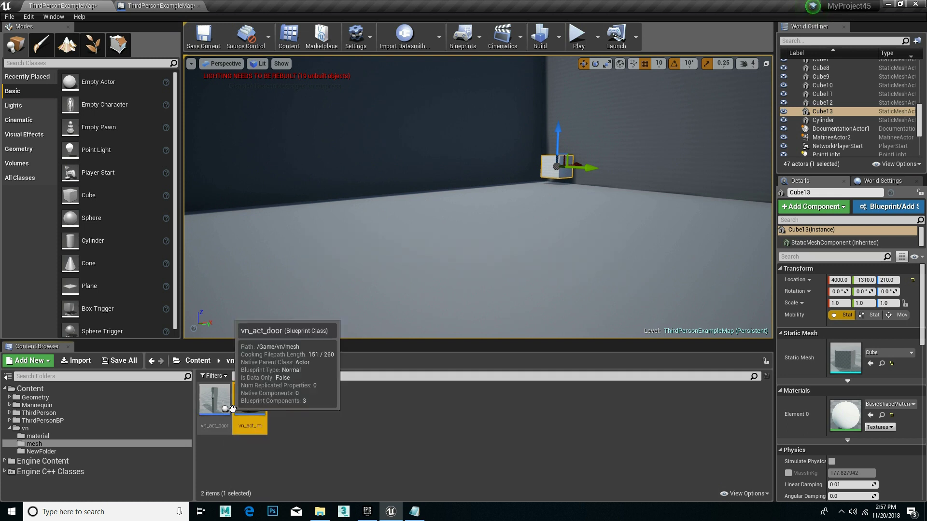
{"action": "double_click", "coordinate": [246, 397]}
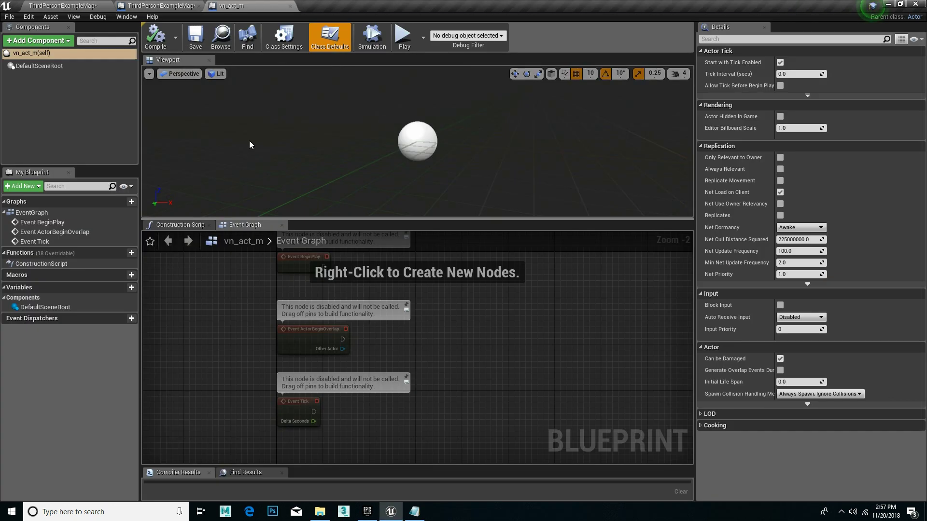
Add a Static Mesh component under vn_act_m's DefaultSceneRoot.
{"action": "left_click", "coordinate": [30, 66]}
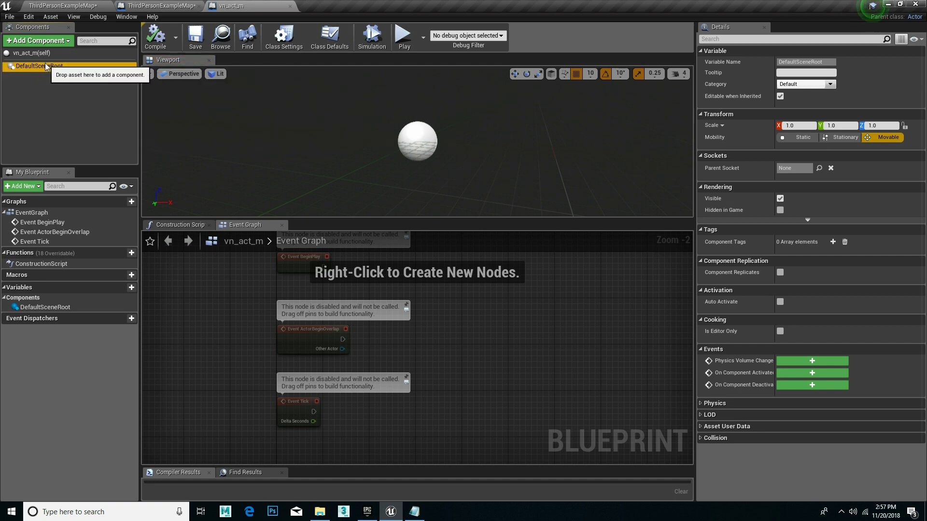
{"action": "left_click", "coordinate": [59, 41]}
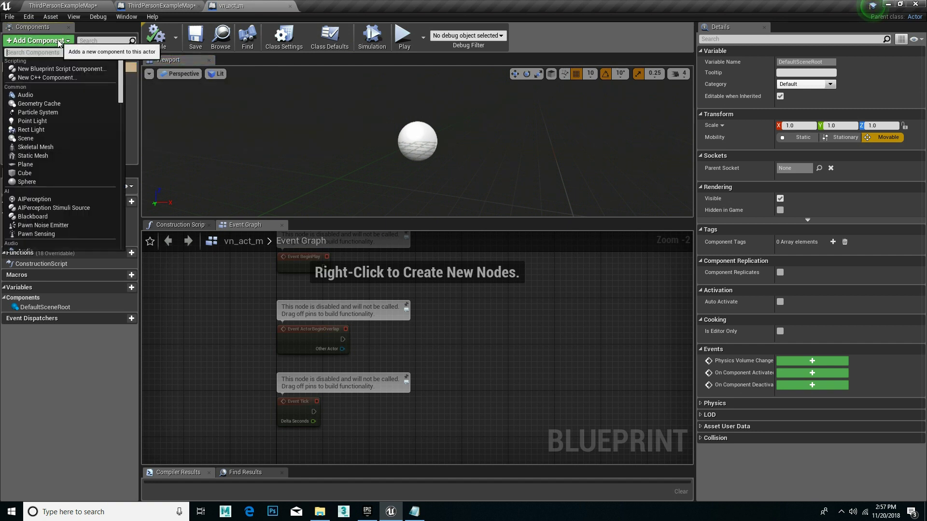
{"action": "left_click", "coordinate": [37, 156]}
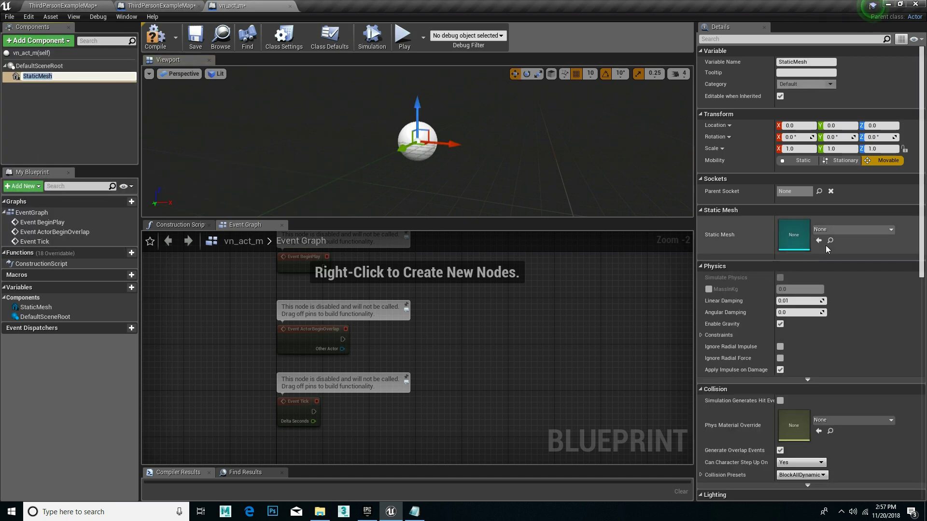
{"action": "left_click", "coordinate": [88, 5]}
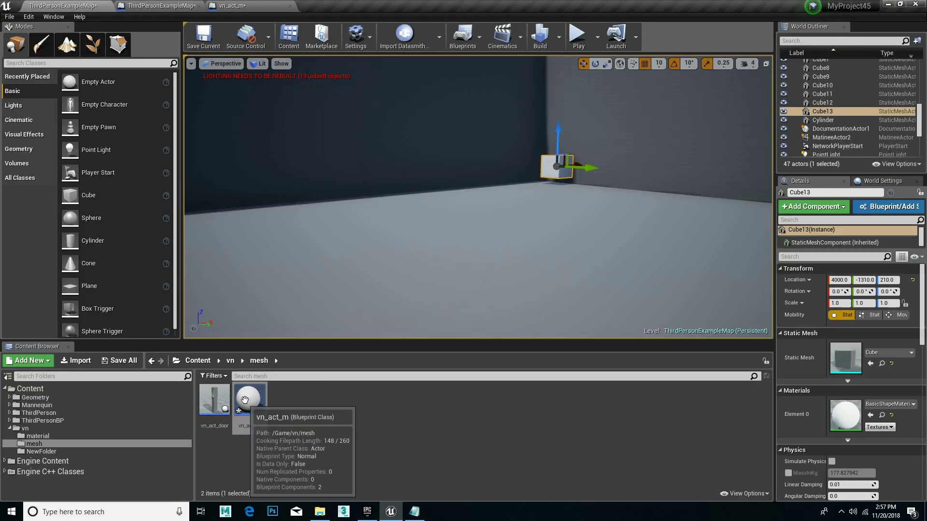
Assign Cube13's Cube mesh to the vn_act_m StaticMesh component using Use Selected.
{"action": "right_click", "coordinate": [559, 144]}
{"action": "left_click", "coordinate": [601, 157]}
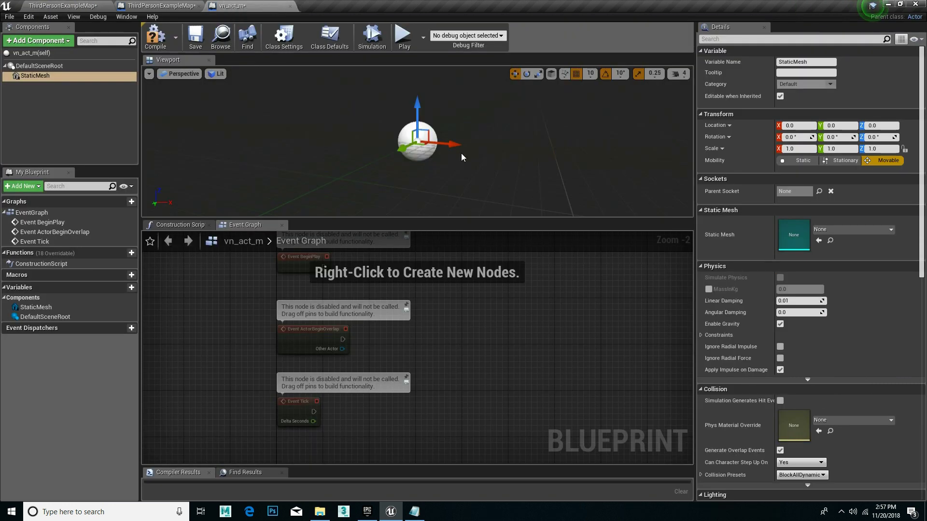
{"action": "left_click", "coordinate": [232, 5]}
{"action": "left_click", "coordinate": [818, 240]}
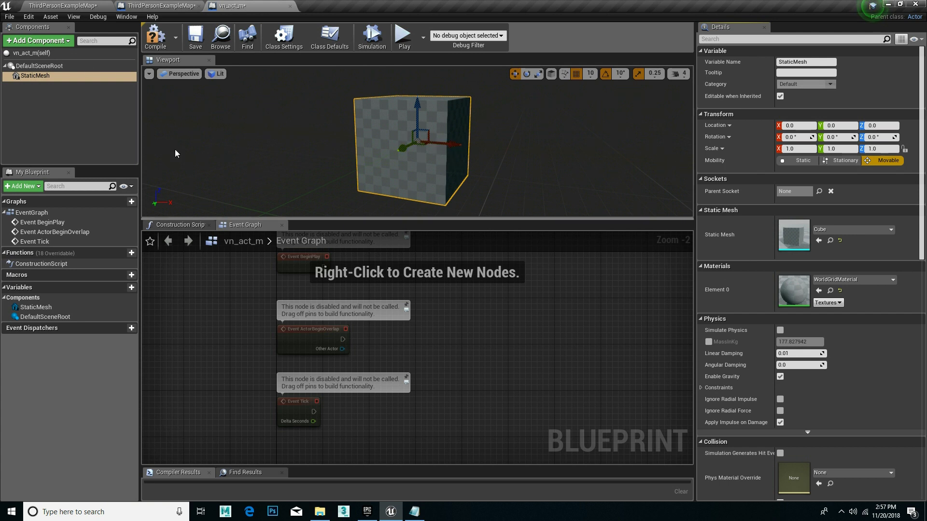
Dock the Construction Script and Event Graph tabs beside the Viewport in vn_act_m.
{"action": "left_click", "coordinate": [94, 4]}
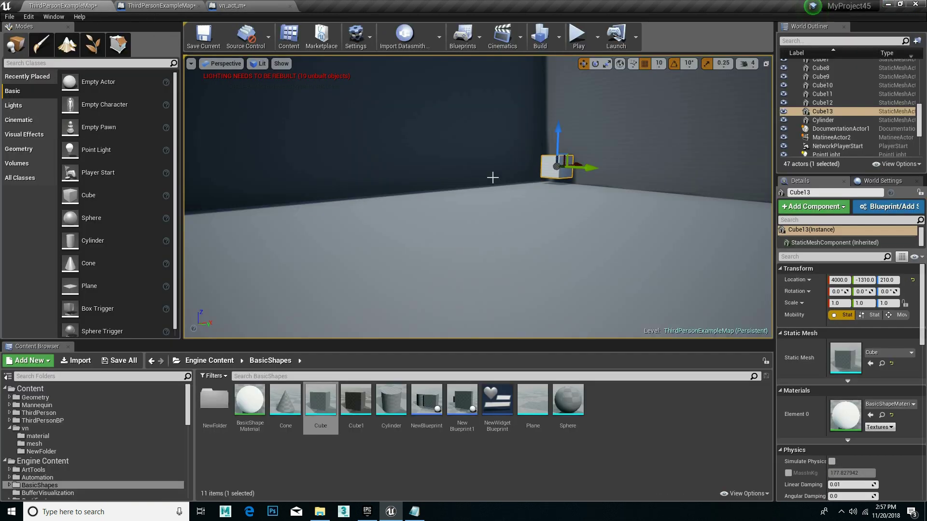
{"action": "left_click", "coordinate": [229, 6]}
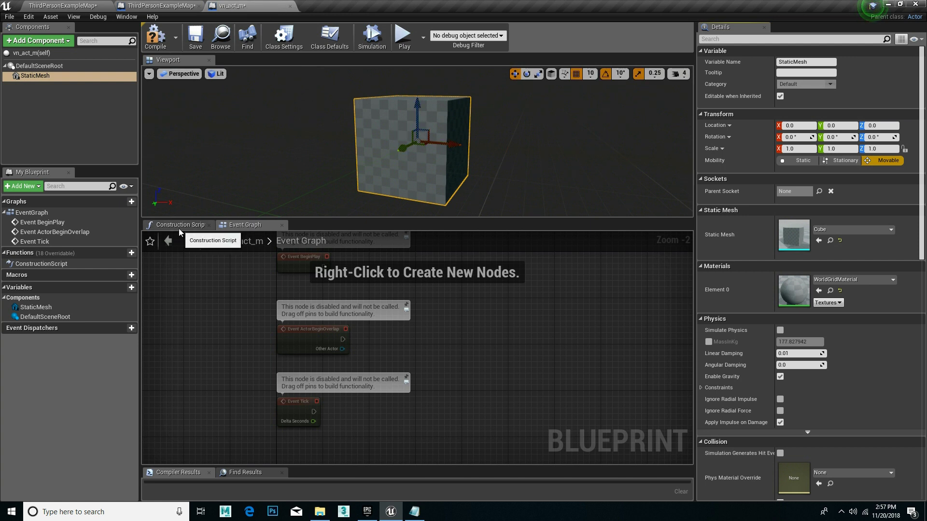
{"action": "left_click_drag", "start_coordinate": [180, 224], "coordinate": [249, 155]}
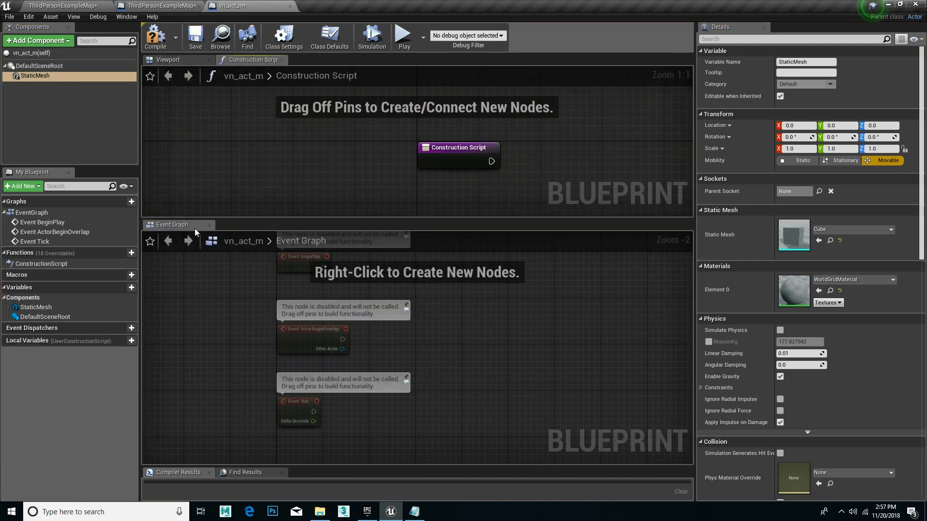
{"action": "left_click_drag", "start_coordinate": [195, 228], "coordinate": [312, 60]}
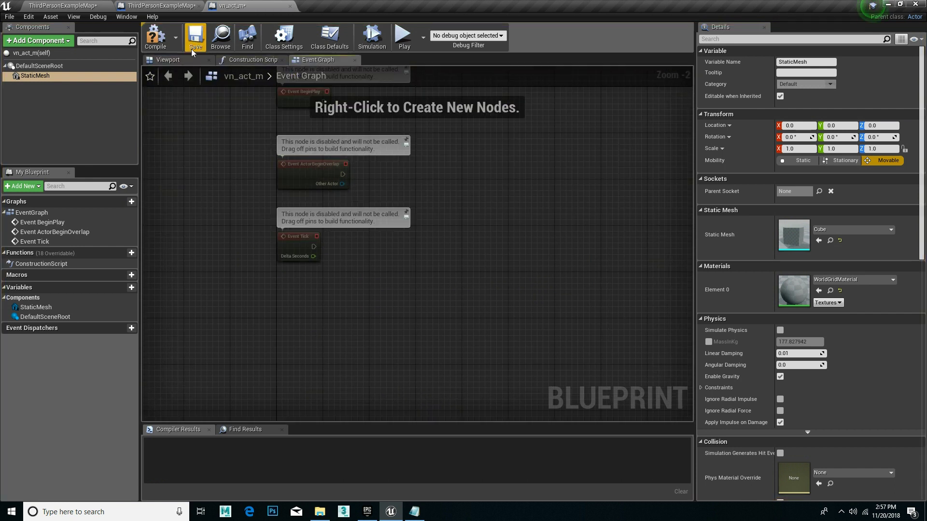
{"action": "left_click", "coordinate": [190, 58]}
{"action": "left_click", "coordinate": [247, 60]}
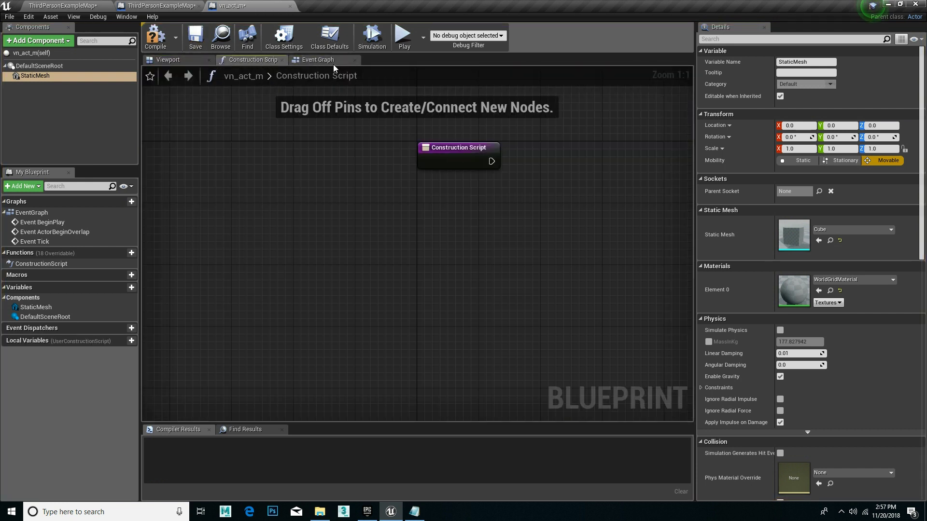
{"action": "left_click", "coordinate": [333, 64]}
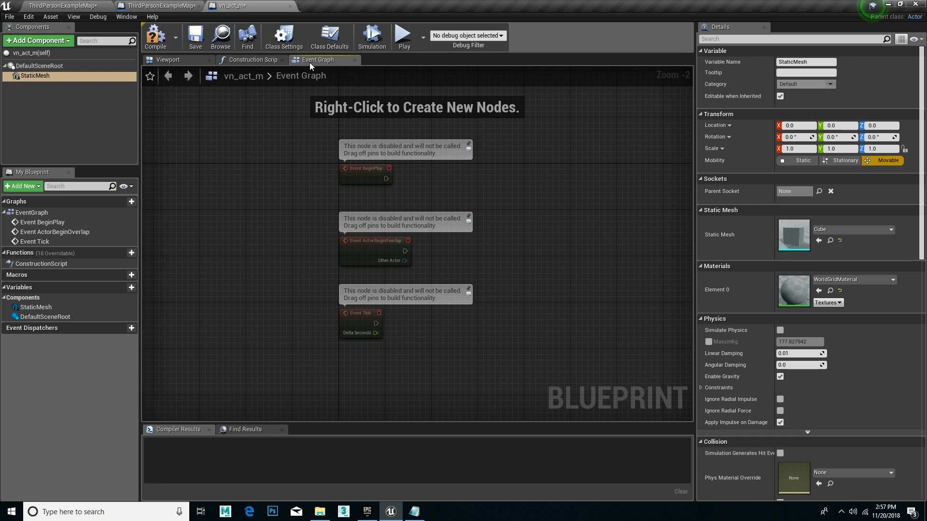
Delete the three default event nodes from the vn_act_m Event Graph.
{"action": "left_click_drag", "start_coordinate": [294, 120], "coordinate": [439, 349]}
{"action": "key", "text": "Delete"}
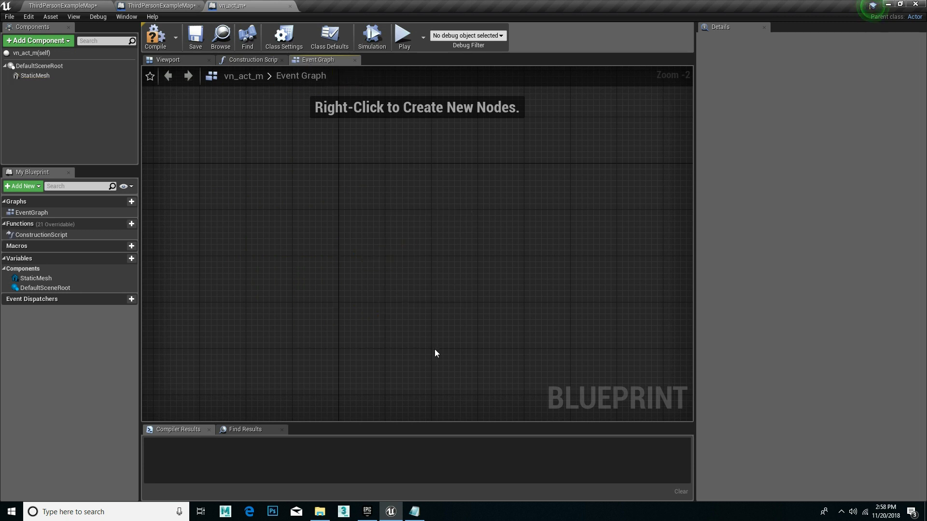
{"action": "left_click", "coordinate": [191, 61]}
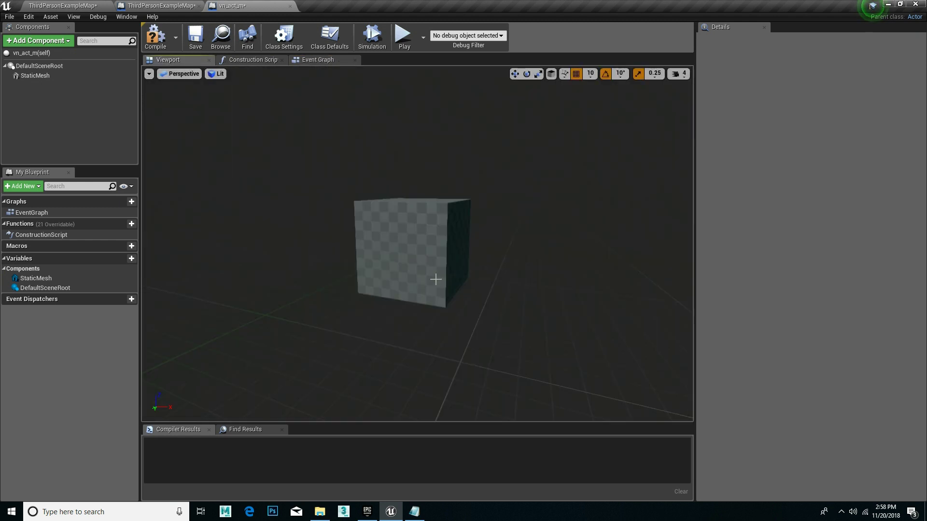
Reopen the vn_act_m Blueprint from Content > vn > mesh.
{"action": "left_click", "coordinate": [103, 4]}
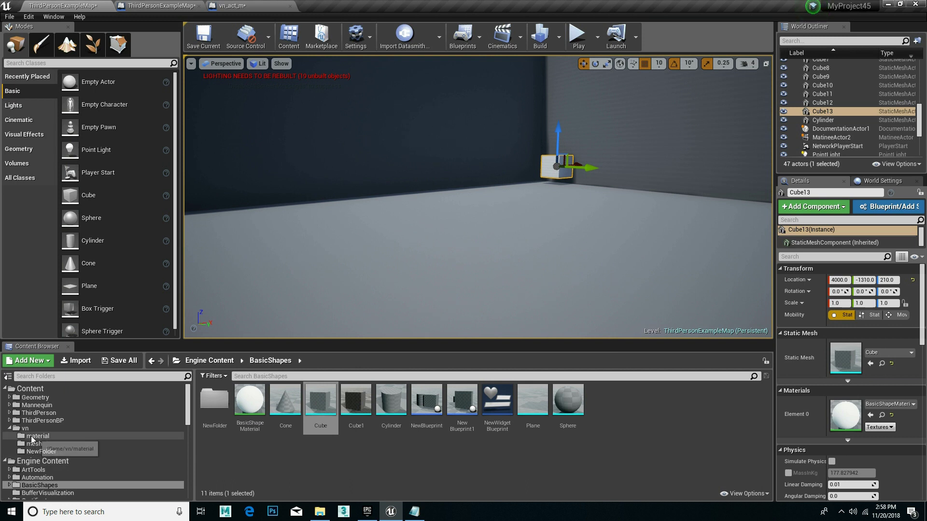
{"action": "left_click", "coordinate": [167, 428]}
{"action": "double_click", "coordinate": [249, 401]}
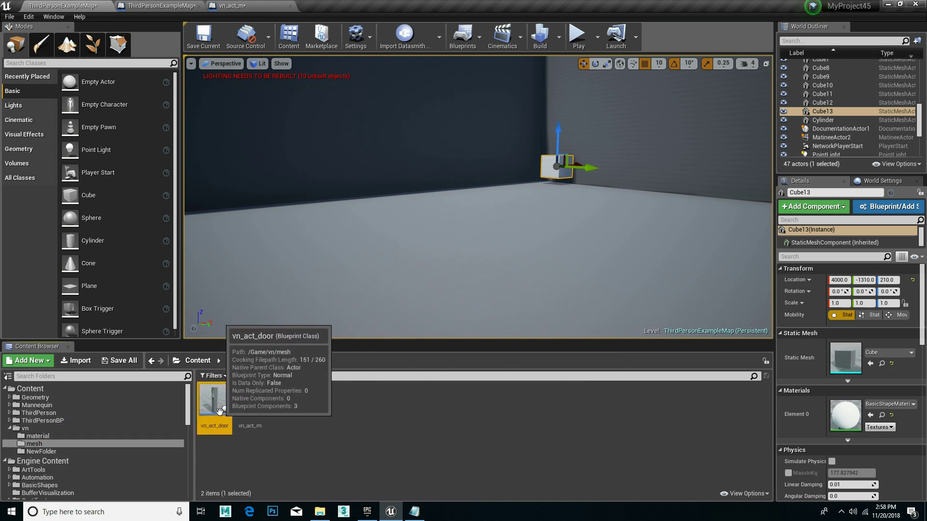
{"action": "left_click", "coordinate": [251, 404]}
{"action": "double_click", "coordinate": [250, 404]}
Show the empty Event Graph and select the StaticMesh component.
{"action": "left_click", "coordinate": [361, 271]}
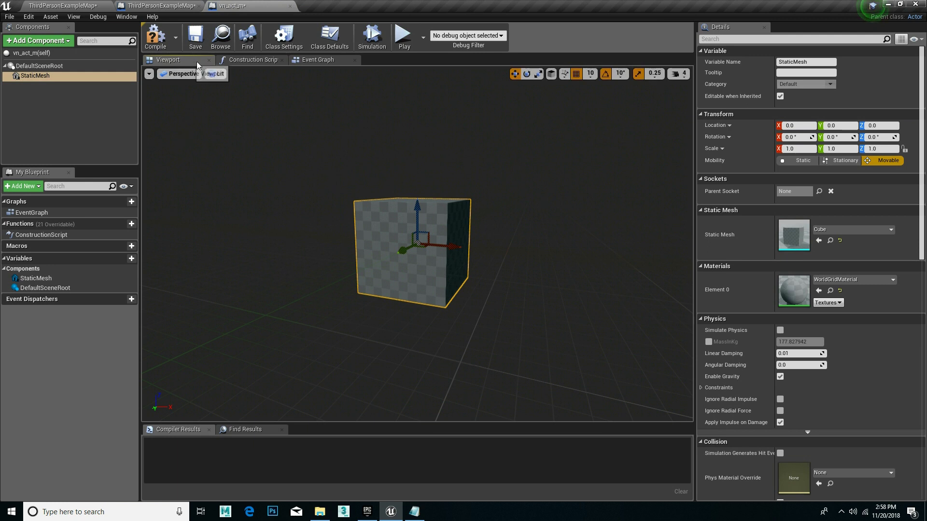
{"action": "left_click", "coordinate": [254, 60]}
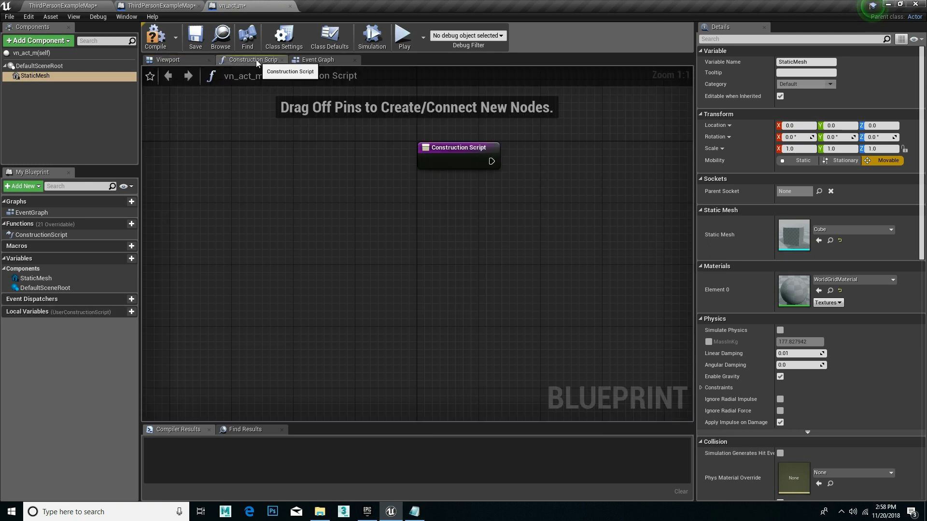
{"action": "left_click", "coordinate": [316, 60]}
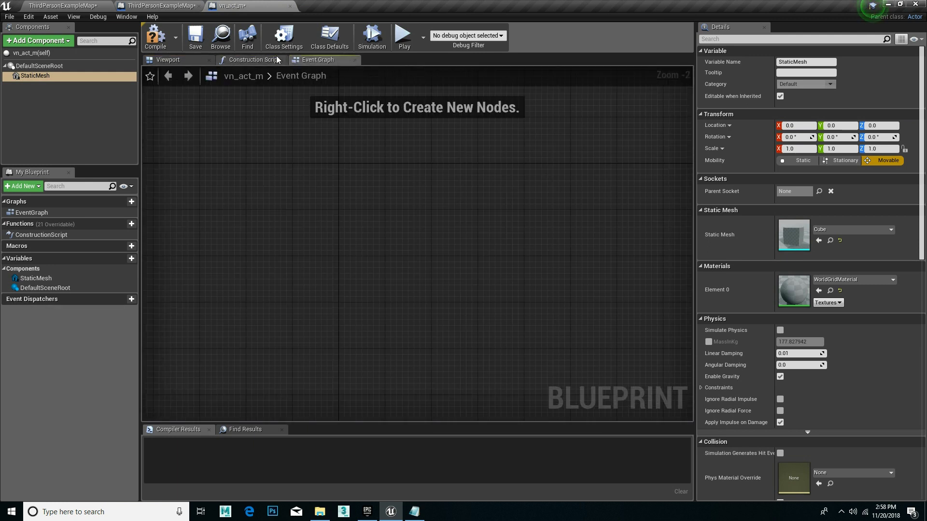
{"action": "scroll", "coordinate": [350, 260], "scroll_direction": "down", "scroll_amount": 1}
{"action": "mouse_move", "coordinate": [378, 234]}
{"action": "right_mouse_down"}
{"action": "mouse_move", "coordinate": [412, 191]}
{"action": "mouse_move", "coordinate": [459, 320]}
{"action": "mouse_move", "coordinate": [453, 302]}
{"action": "right_mouse_up"}
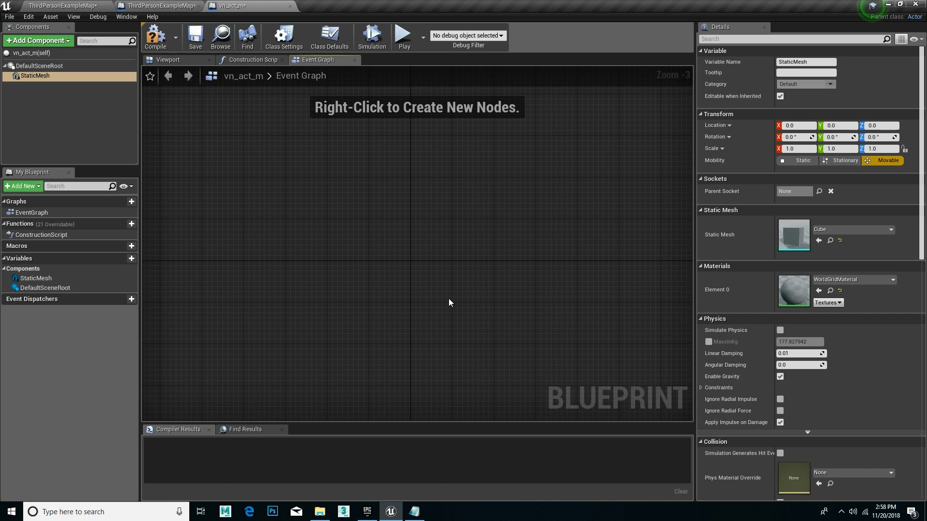
{"action": "right_click_drag", "start_coordinate": [457, 306], "coordinate": [407, 274]}
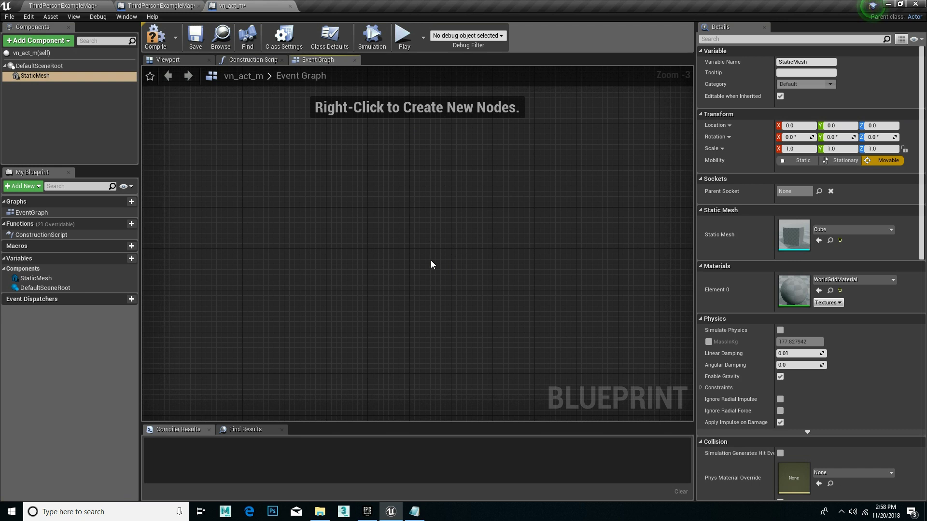
{"action": "left_click", "coordinate": [39, 76]}
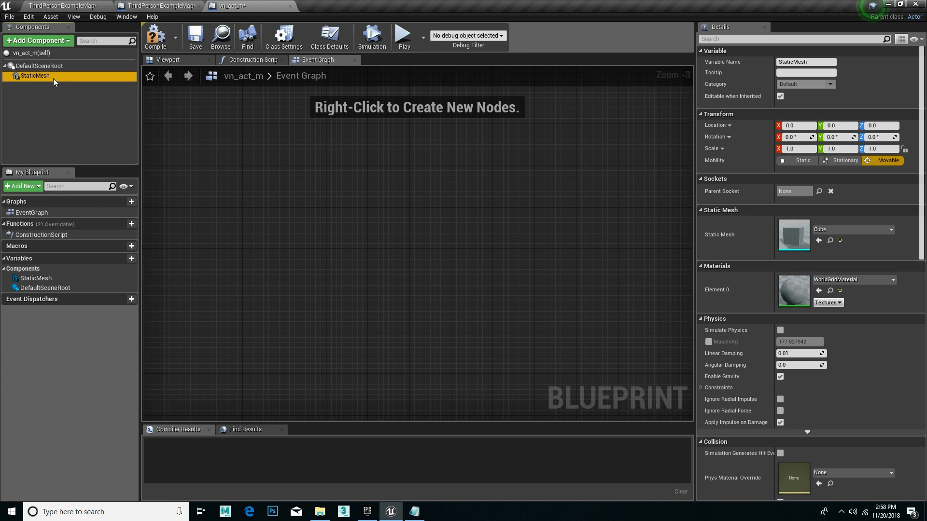
Place a Static Mesh reference node in the vn_act_m Event Graph.
{"action": "left_click_drag", "start_coordinate": [32, 75], "coordinate": [360, 258]}
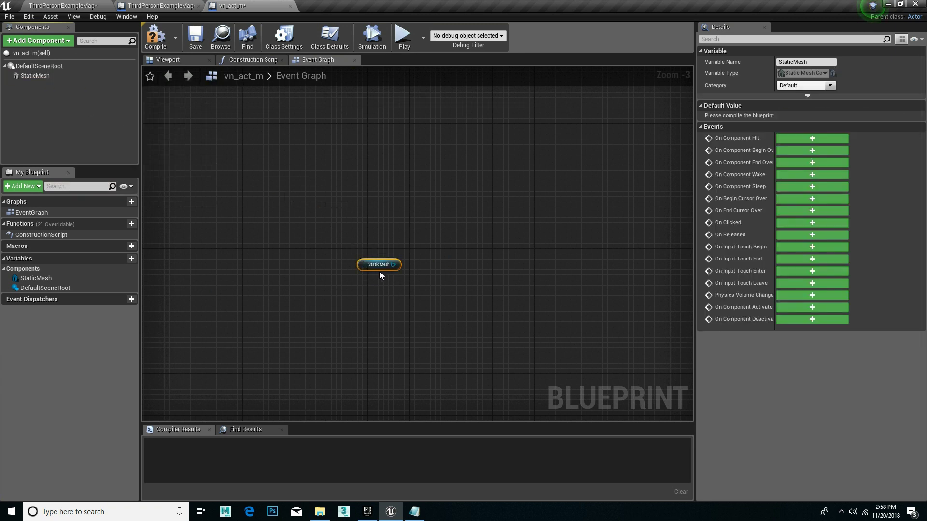
{"action": "left_click", "coordinate": [167, 61]}
{"action": "left_click", "coordinate": [336, 59]}
{"action": "scroll", "coordinate": [378, 251], "scroll_direction": "up", "scroll_amount": 3}
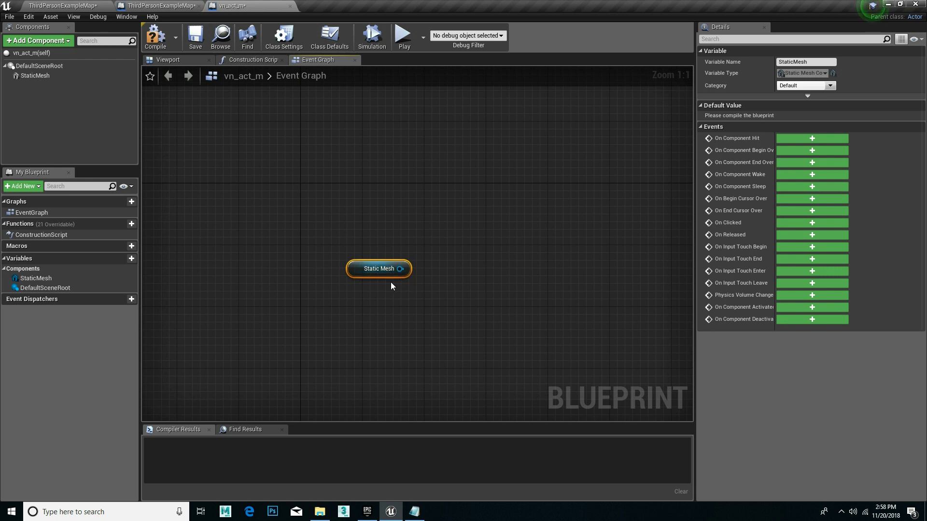
{"action": "left_click_drag", "start_coordinate": [315, 201], "coordinate": [342, 223]}
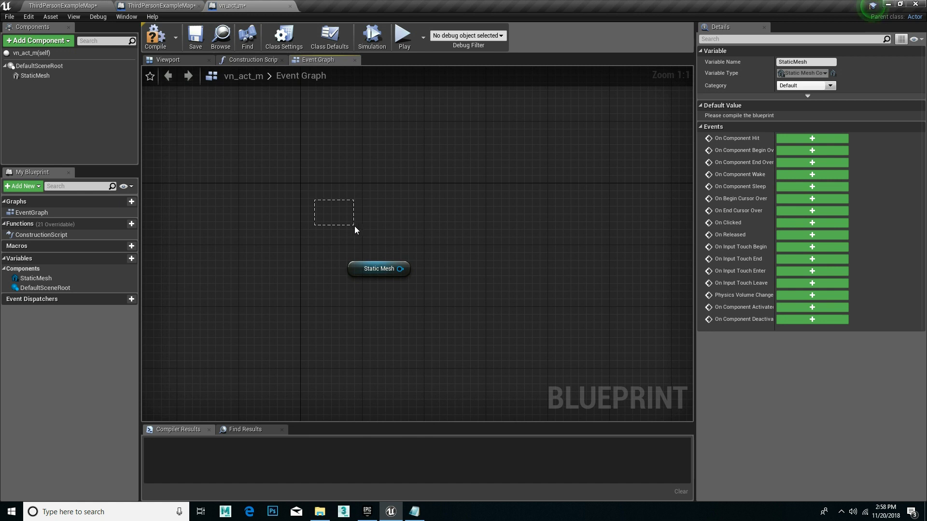
{"action": "left_click_drag", "start_coordinate": [354, 225], "coordinate": [328, 213]}
Add a custom event named vnm1 and move it left of the Static Mesh node.
{"action": "right_click", "coordinate": [326, 213]}
{"action": "type", "text": "cu"}
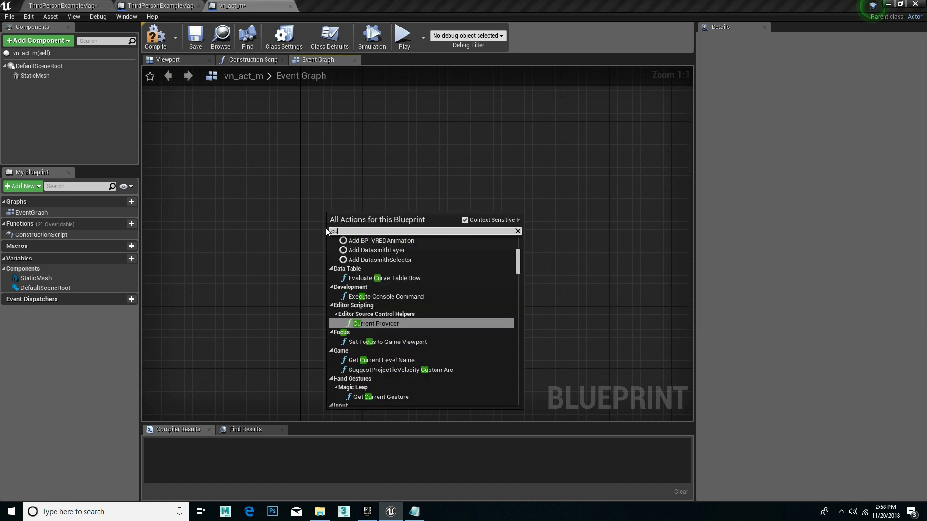
{"action": "type", "text": "s"}
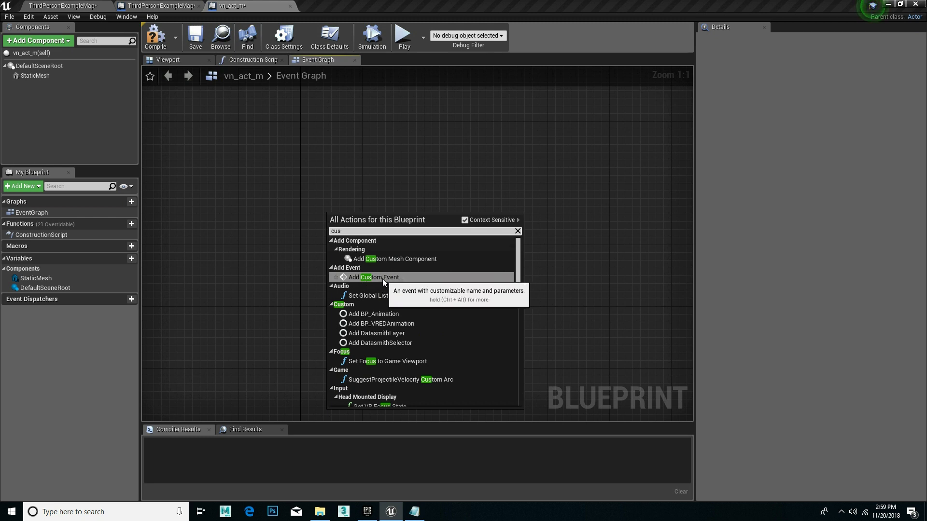
{"action": "left_click", "coordinate": [382, 279]}
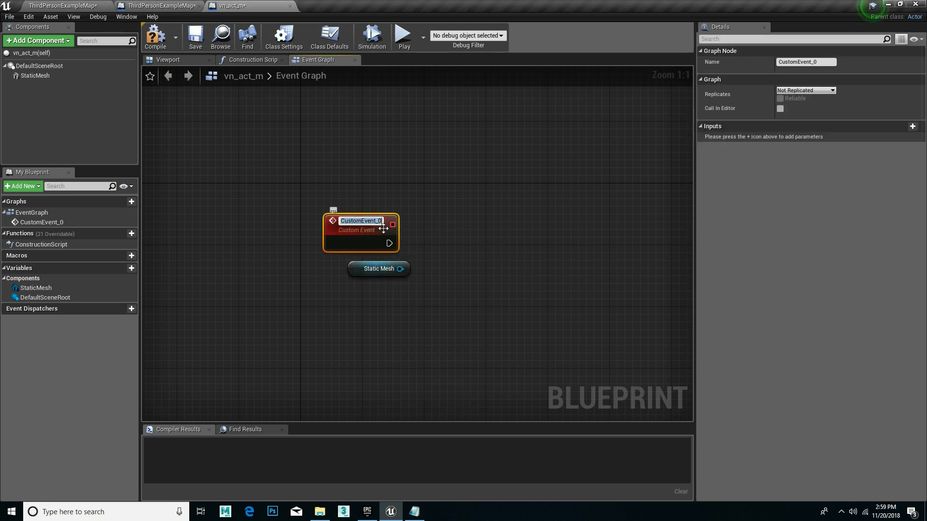
{"action": "type", "text": "vnm"}
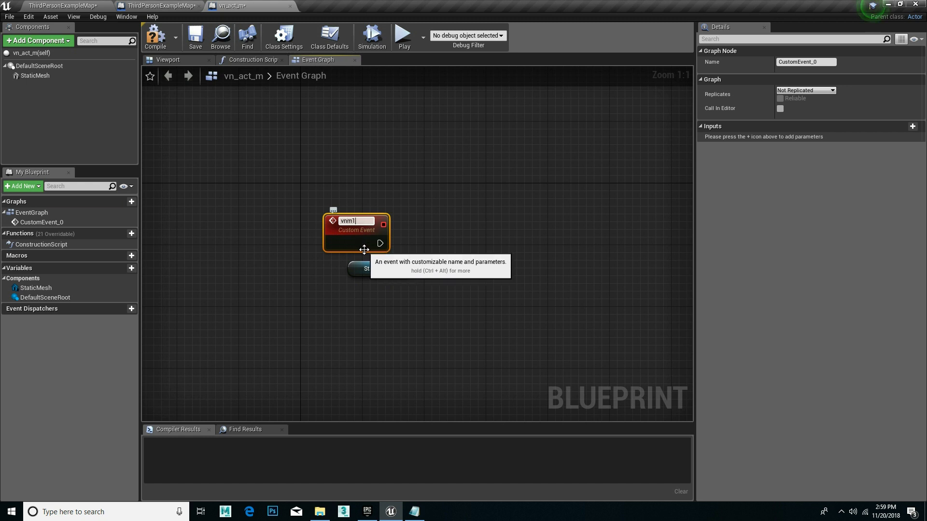
{"action": "type", "text": "1"}
{"action": "key", "text": "Return"}
{"action": "left_click_drag", "start_coordinate": [367, 228], "coordinate": [283, 217]}
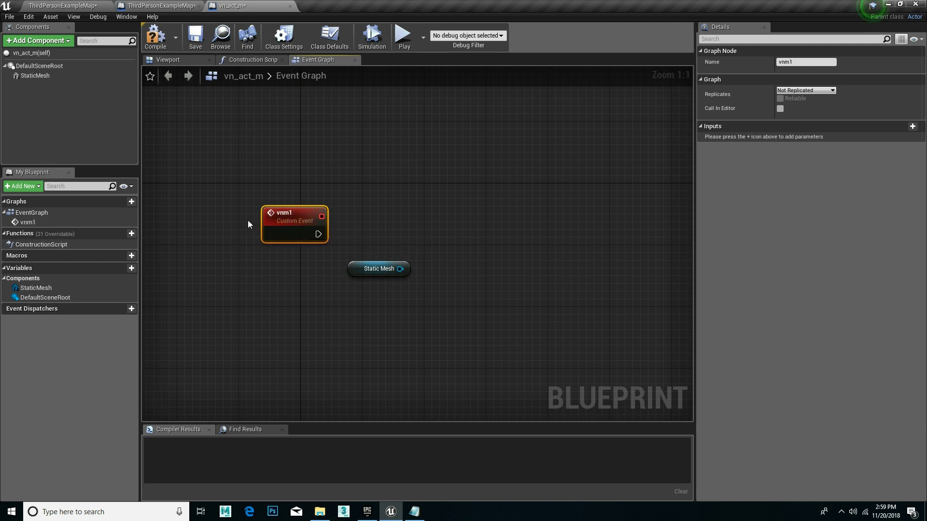
{"action": "left_click_drag", "start_coordinate": [251, 208], "coordinate": [187, 152]}
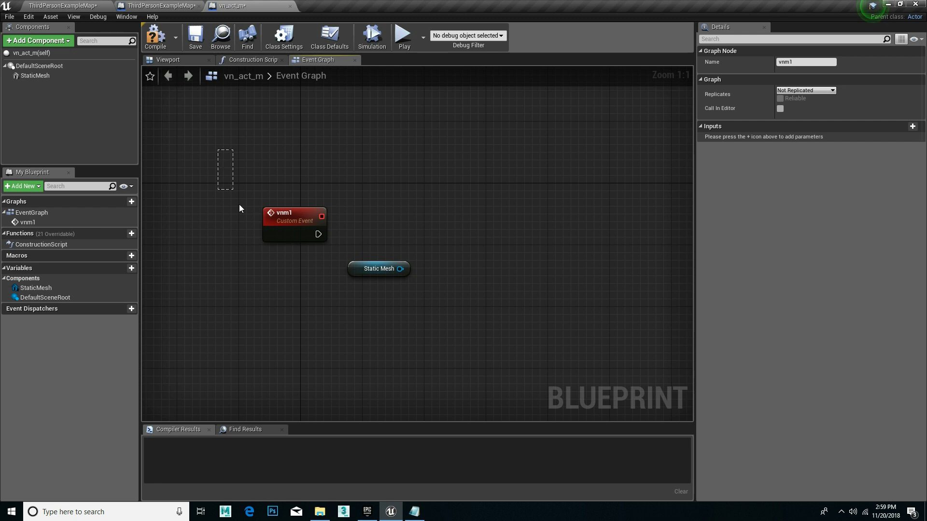
{"action": "left_click_drag", "start_coordinate": [272, 153], "coordinate": [328, 151]}
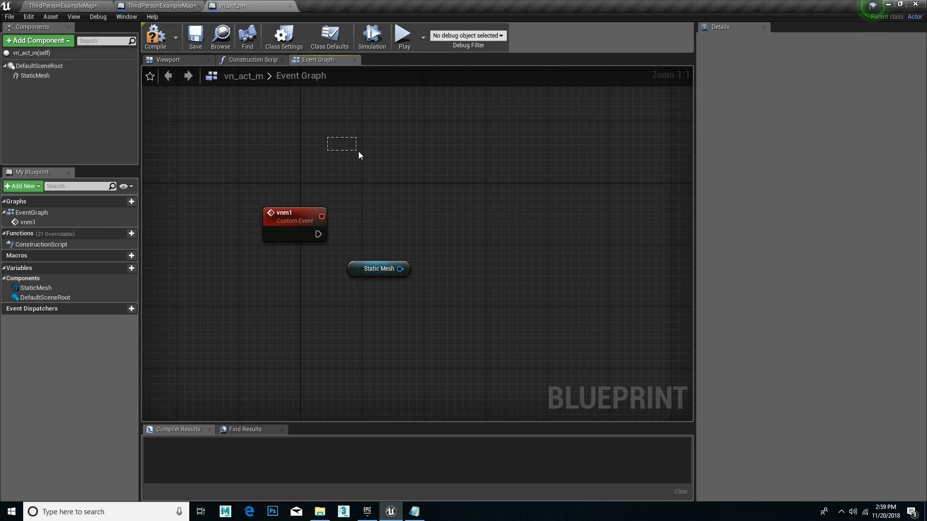
{"action": "left_click", "coordinate": [304, 215]}
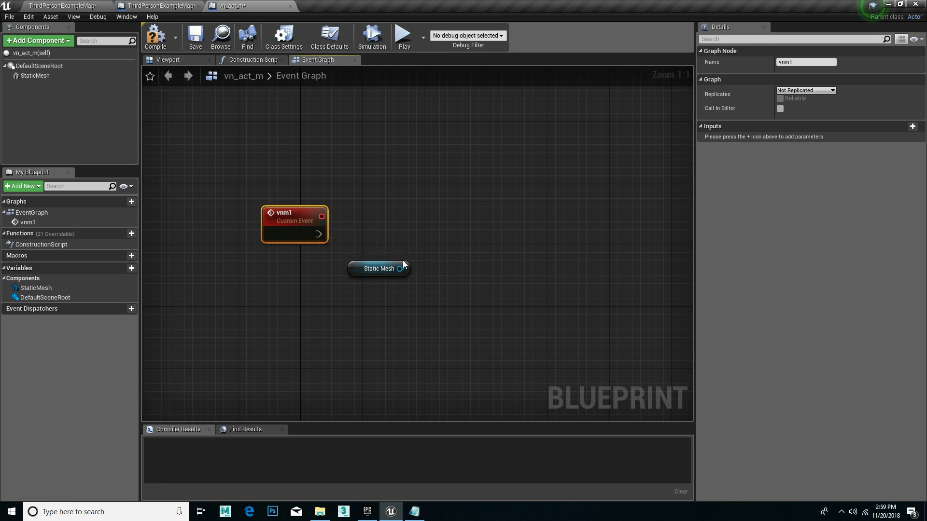
Add a Set Material node targeting the Static Mesh reference.
{"action": "left_click", "coordinate": [381, 270]}
{"action": "left_click_drag", "start_coordinate": [471, 204], "coordinate": [554, 272]}
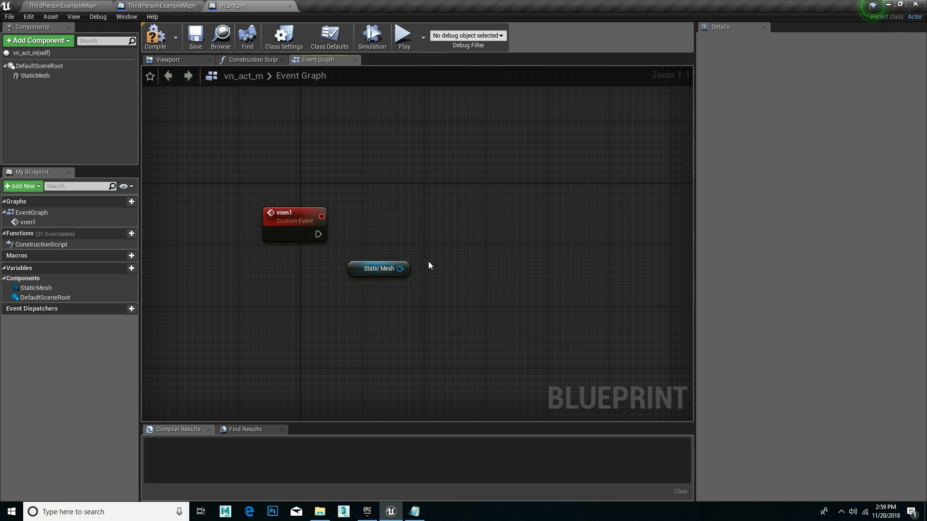
{"action": "left_click_drag", "start_coordinate": [399, 269], "coordinate": [411, 271]}
{"action": "type", "text": "s"}
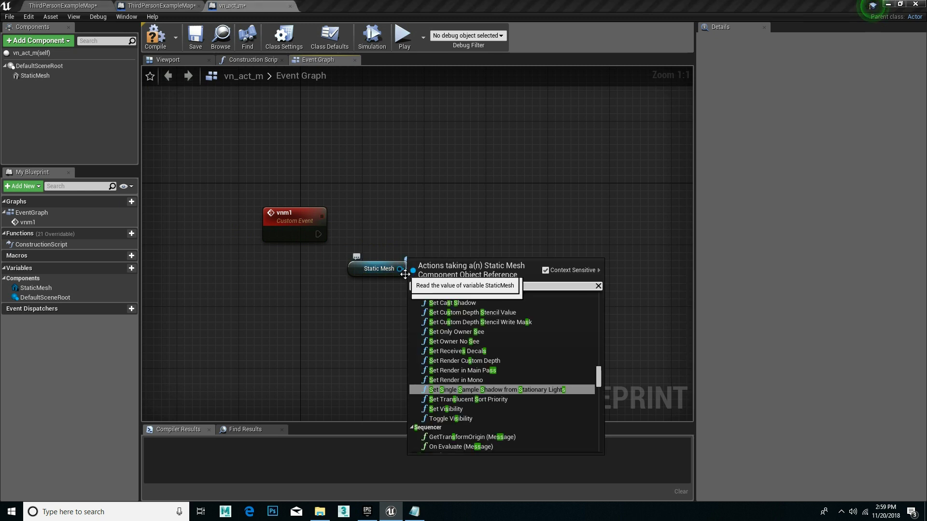
{"action": "type", "text": "et "}
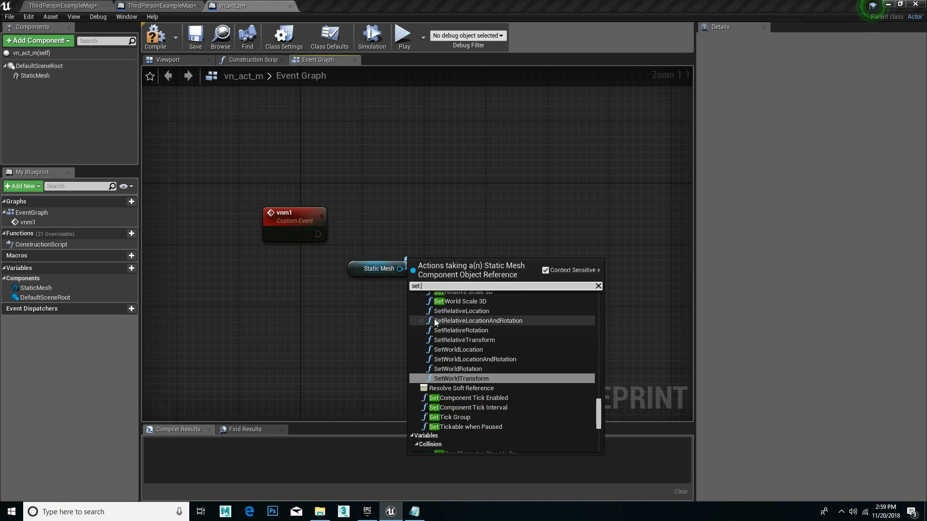
{"action": "type", "text": "mate"}
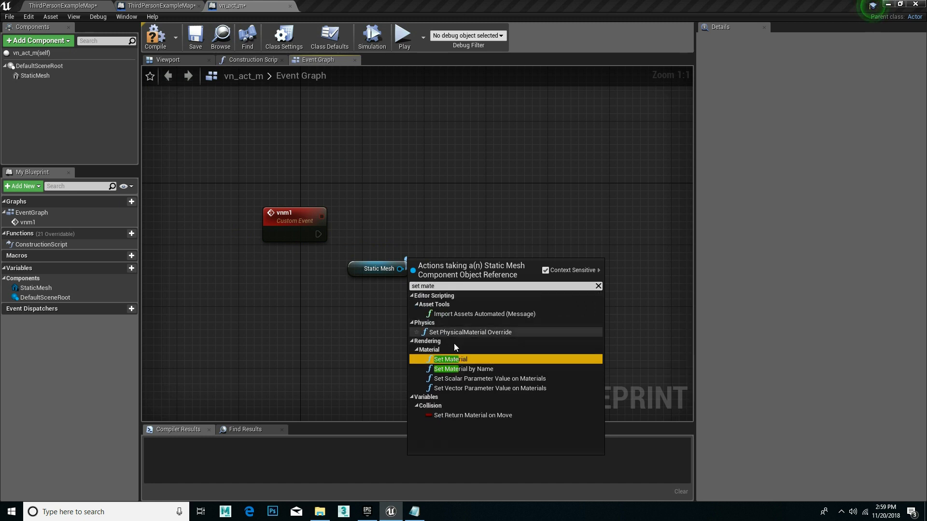
{"action": "left_click", "coordinate": [450, 359]}
{"action": "left_click_drag", "start_coordinate": [461, 276], "coordinate": [499, 191]}
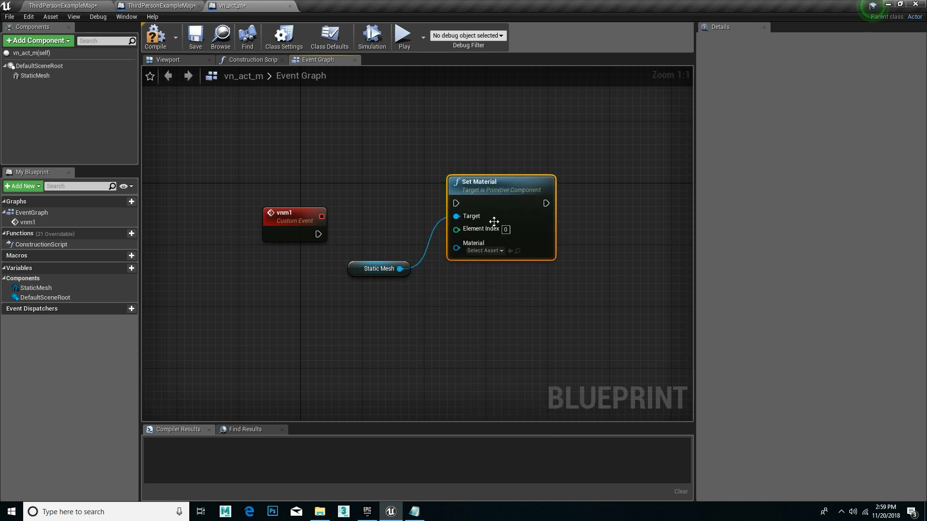
Set the node's material to vn_m1 and wire vnm1's exec output into it.
{"action": "left_click", "coordinate": [490, 252]}
{"action": "scroll", "coordinate": [494, 370], "scroll_direction": "down", "scroll_amount": 3}
{"action": "scroll", "coordinate": [495, 343], "scroll_direction": "down", "scroll_amount": 2}
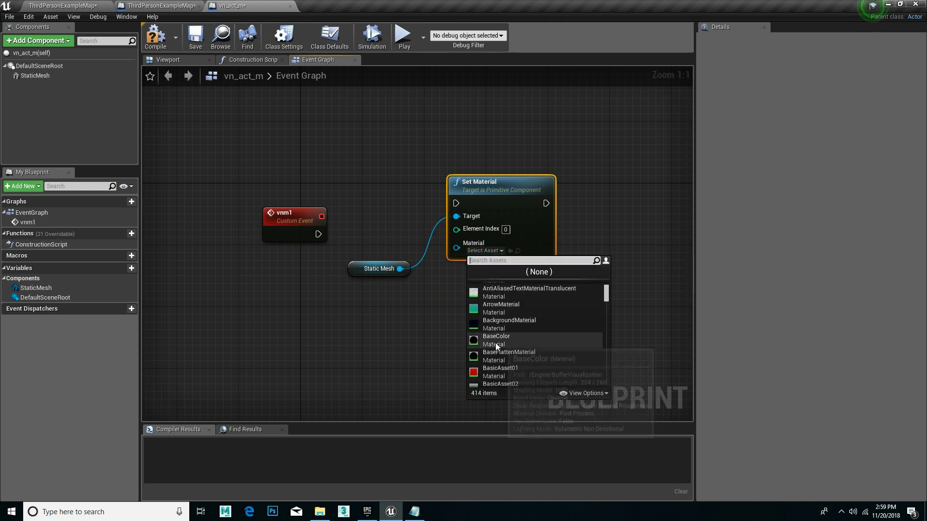
{"action": "scroll", "coordinate": [497, 331], "scroll_direction": "up", "scroll_amount": 2}
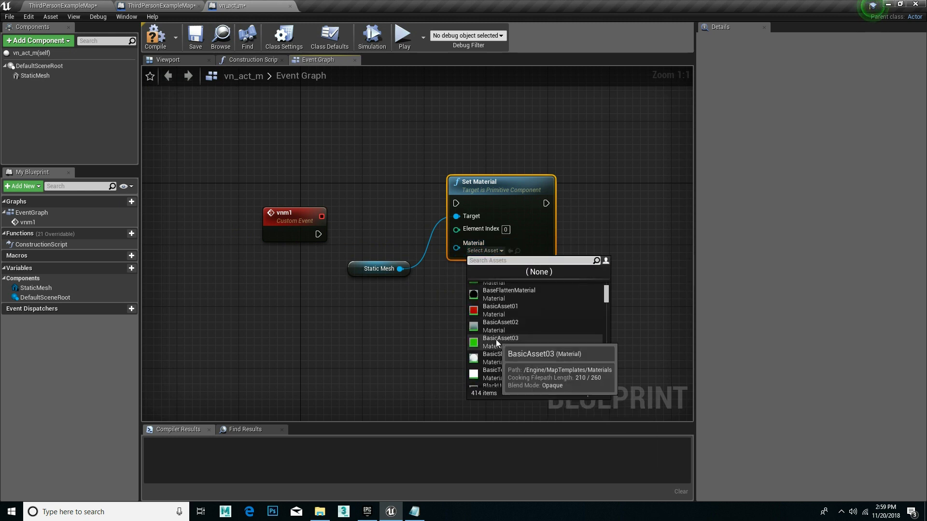
{"action": "left_click", "coordinate": [496, 340]}
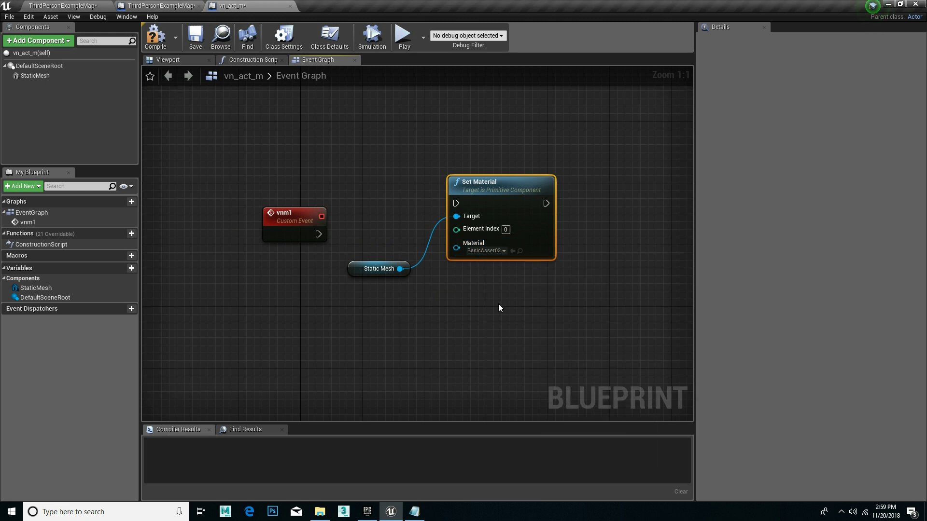
{"action": "left_click", "coordinate": [488, 251]}
{"action": "type", "text": "v"}
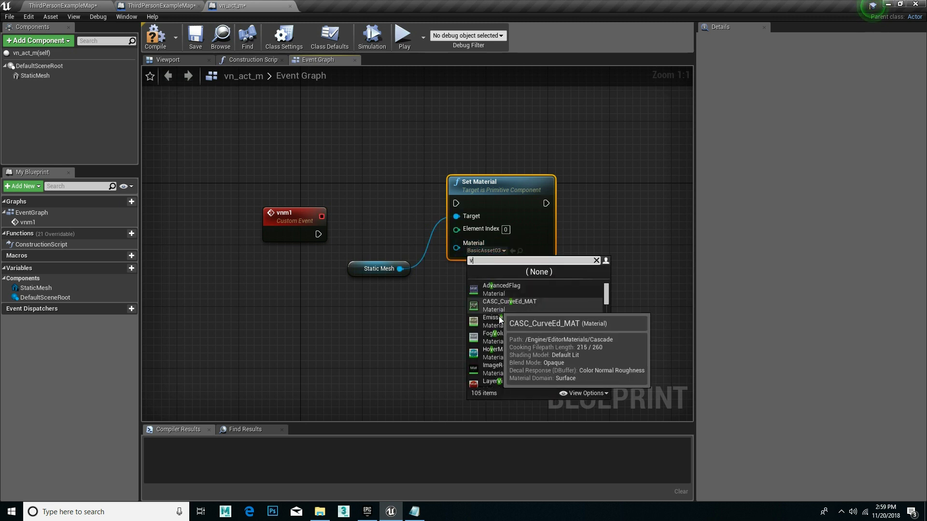
{"action": "type", "text": "n"}
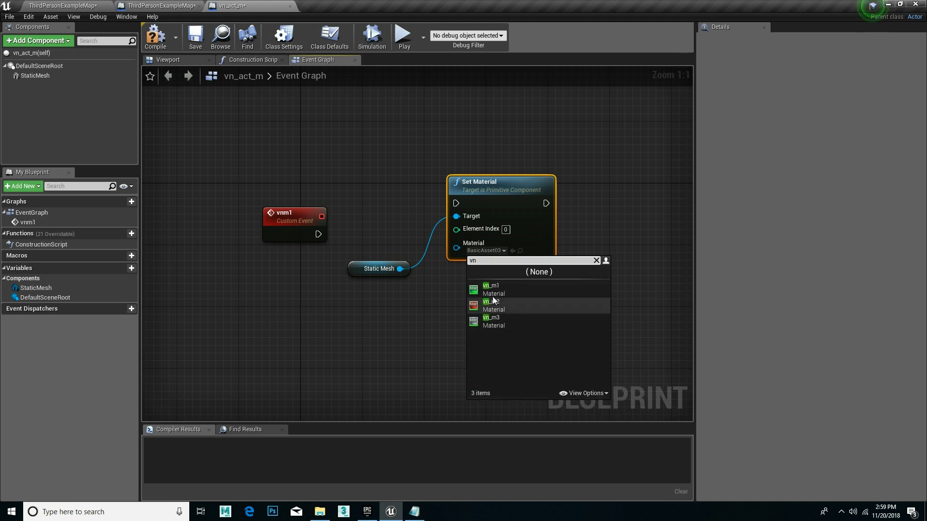
{"action": "left_click", "coordinate": [490, 289]}
{"action": "left_click_drag", "start_coordinate": [318, 234], "coordinate": [457, 202]}
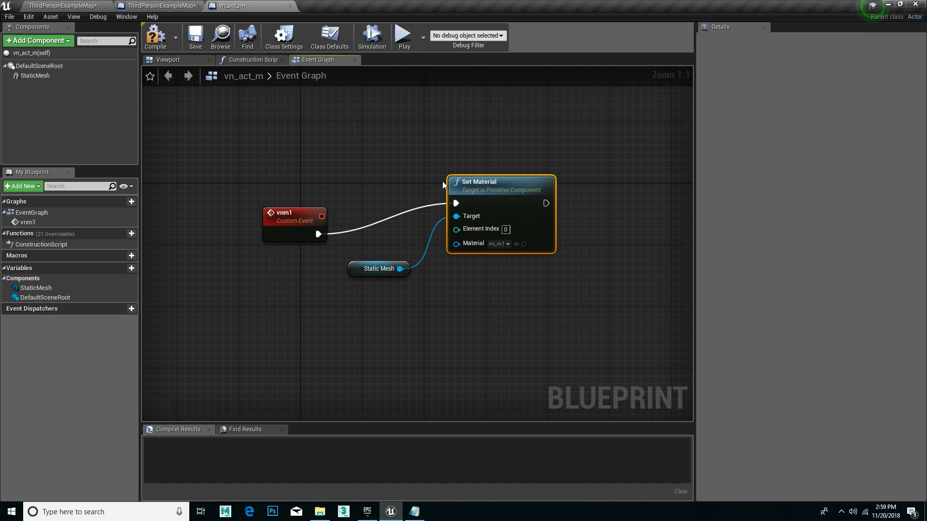
Add a second custom event named vnm2.
{"action": "right_click", "coordinate": [276, 338]}
{"action": "type", "text": "cus"}
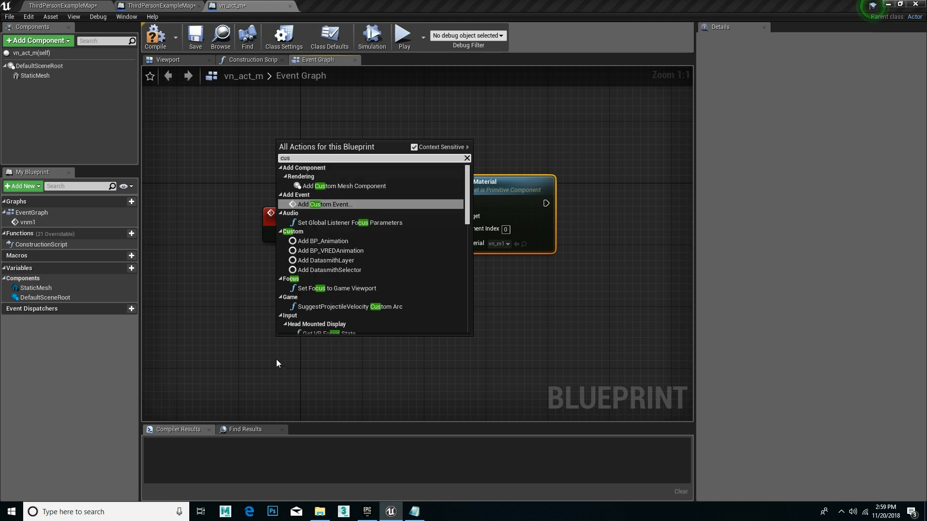
{"action": "left_click", "coordinate": [333, 206]}
{"action": "type", "text": "v"}
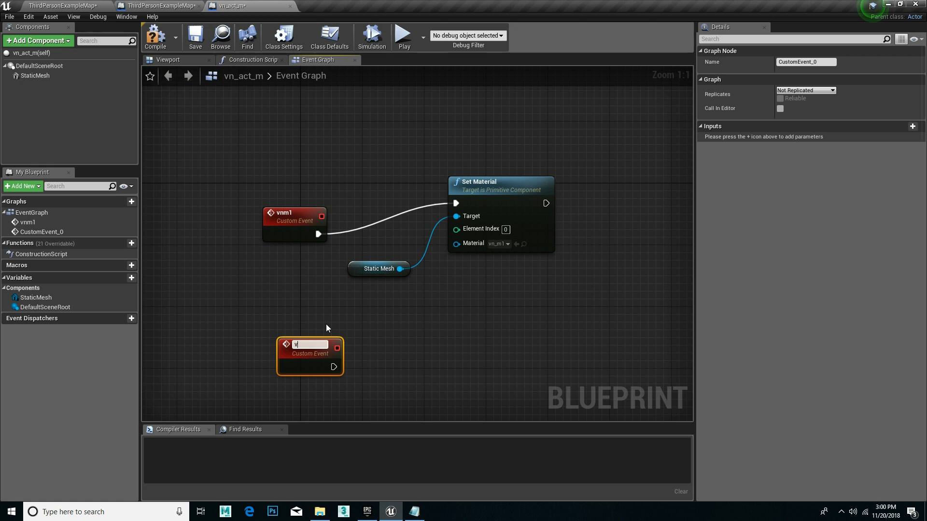
{"action": "type", "text": "nm2"}
{"action": "left_click", "coordinate": [346, 366]}
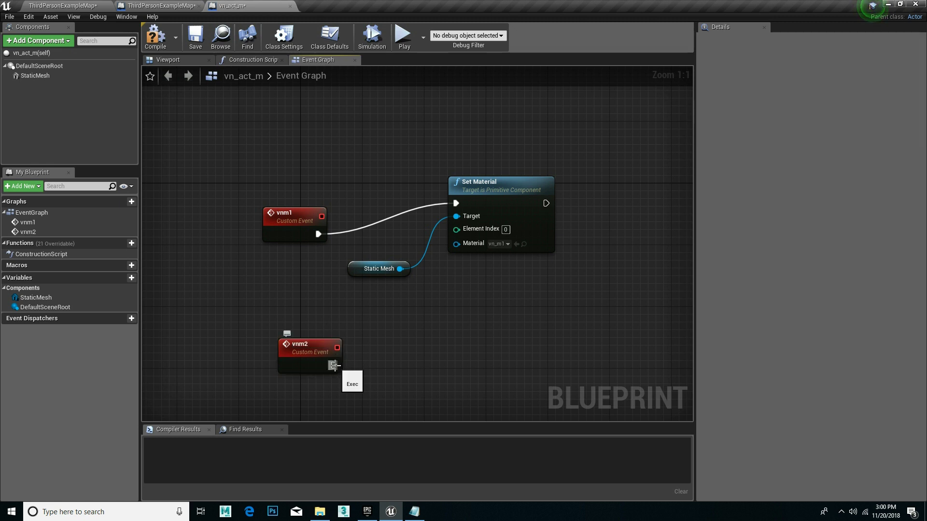
Duplicate the Set Material and Static Mesh nodes and wire vnm2 to the copy.
{"action": "mouse_move", "coordinate": [504, 321]}
{"action": "left_mouse_down"}
{"action": "mouse_move", "coordinate": [475, 198]}
{"action": "mouse_move", "coordinate": [407, 174]}
{"action": "left_mouse_up"}
{"action": "key", "text": "ctrl+c"}
{"action": "key", "text": "ctrl+v"}
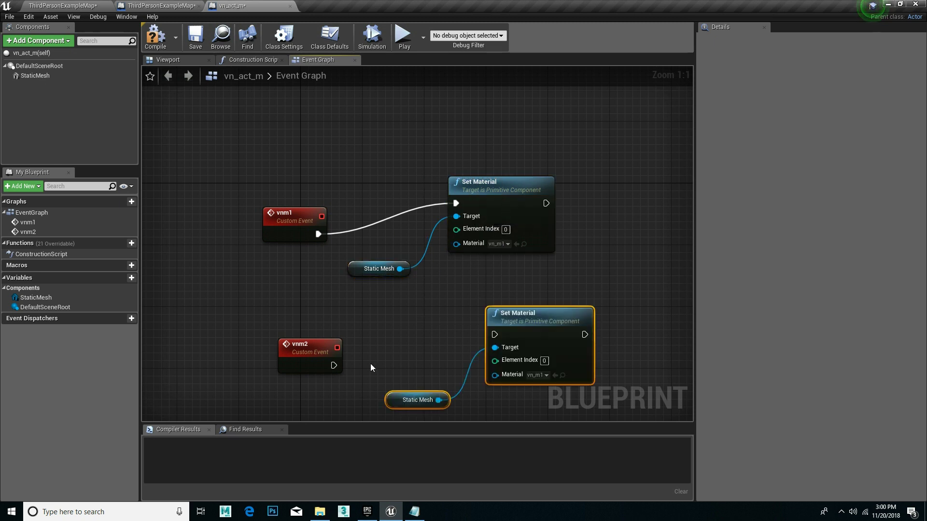
{"action": "mouse_move", "coordinate": [334, 366]}
{"action": "left_mouse_down"}
{"action": "mouse_move", "coordinate": [476, 370]}
{"action": "mouse_move", "coordinate": [496, 336]}
{"action": "left_mouse_up"}
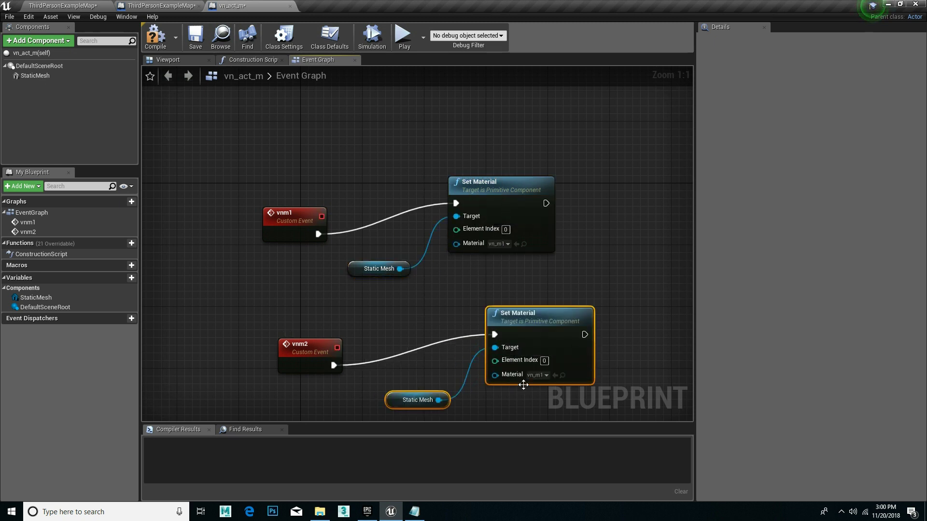
Set the copied Set Material node's material to vn_m2.
{"action": "left_click", "coordinate": [531, 376]}
{"action": "type", "text": "vn"}
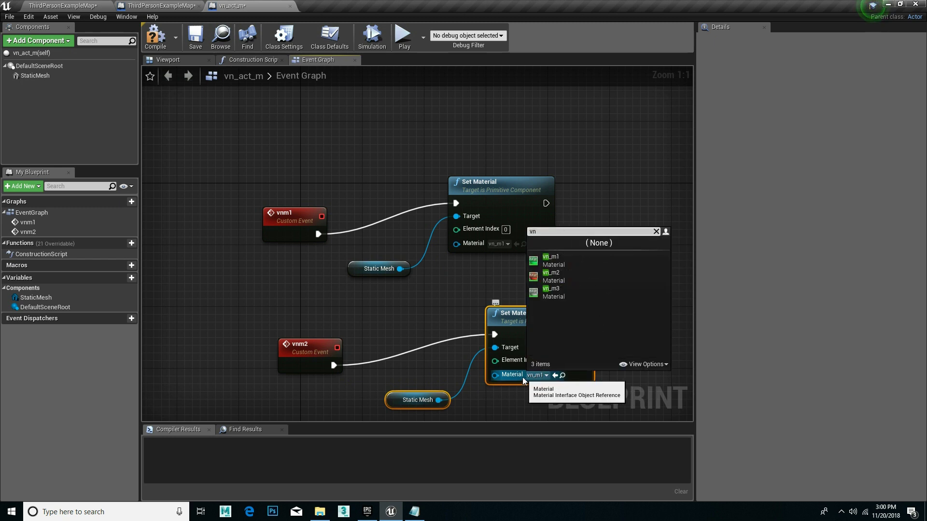
{"action": "left_click", "coordinate": [551, 275]}
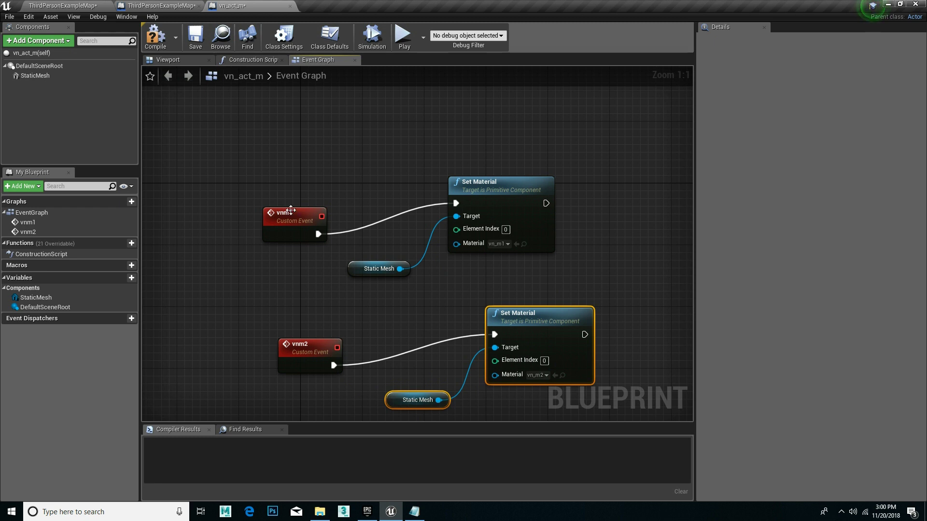
Line up the vnm1 and vnm2 event nodes, then return to the ThirdPersonExampleMap level.
{"action": "scroll", "coordinate": [233, 155], "scroll_direction": "down", "scroll_amount": 3}
{"action": "mouse_move", "coordinate": [216, 134]}
{"action": "left_mouse_down"}
{"action": "mouse_move", "coordinate": [506, 363]}
{"action": "mouse_move", "coordinate": [325, 152]}
{"action": "left_mouse_up"}
{"action": "left_click_drag", "start_coordinate": [217, 135], "coordinate": [299, 341]}
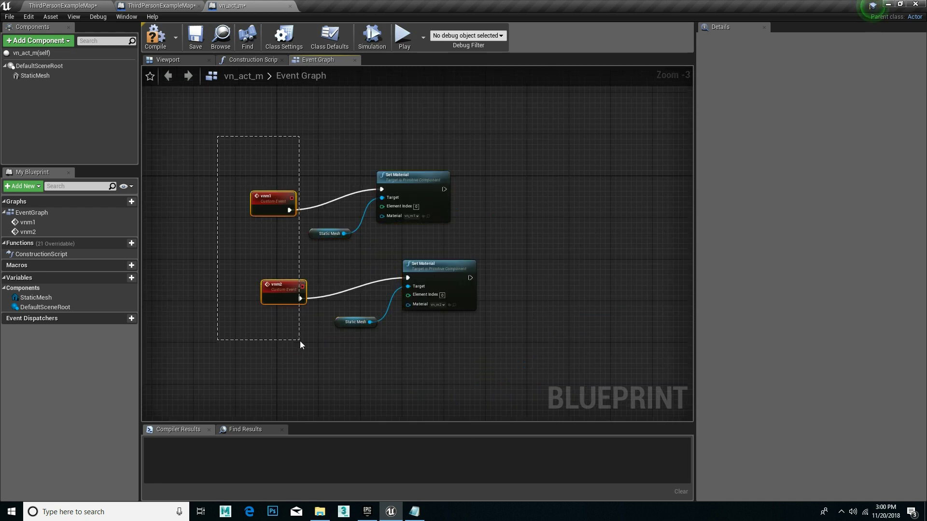
{"action": "left_click", "coordinate": [262, 195]}
{"action": "left_click", "coordinate": [276, 278]}
{"action": "left_click", "coordinate": [274, 291]}
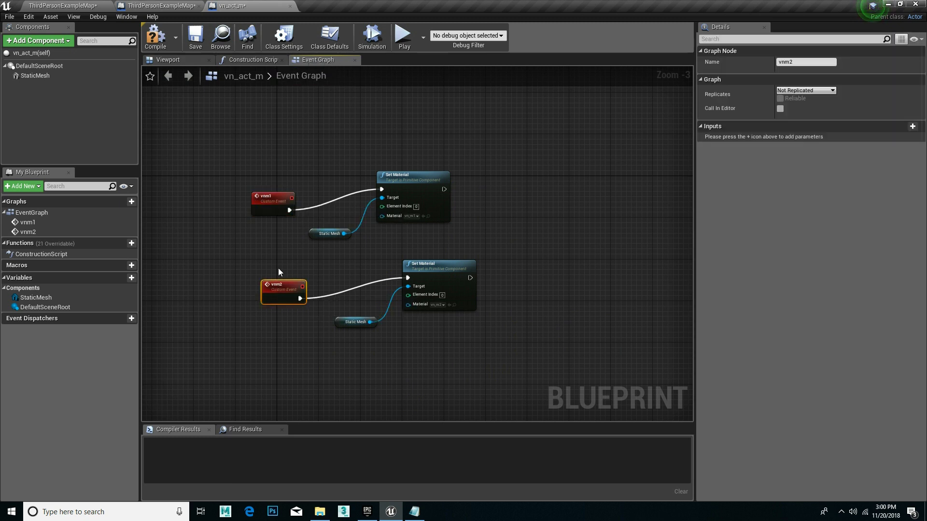
{"action": "left_click", "coordinate": [270, 199]}
{"action": "left_click_drag", "start_coordinate": [326, 164], "coordinate": [510, 357]}
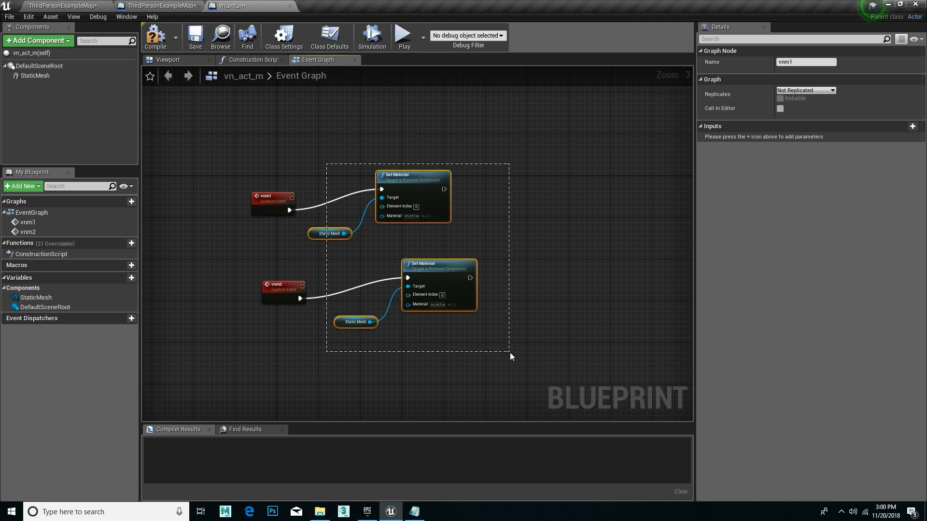
{"action": "left_click", "coordinate": [283, 224]}
{"action": "left_click_drag", "start_coordinate": [265, 193], "coordinate": [259, 186]}
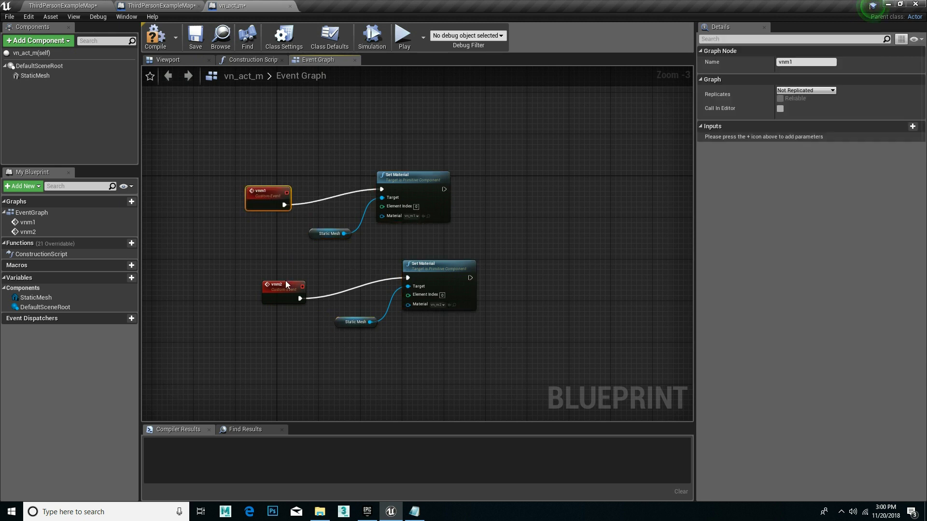
{"action": "left_click_drag", "start_coordinate": [286, 284], "coordinate": [275, 278]}
{"action": "right_click_drag", "start_coordinate": [187, 268], "coordinate": [211, 276]}
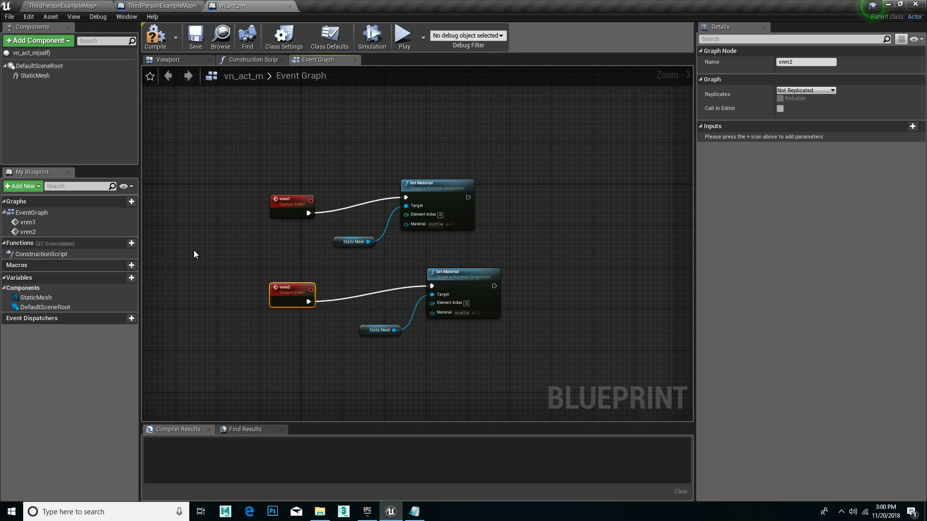
{"action": "left_click", "coordinate": [81, 6]}
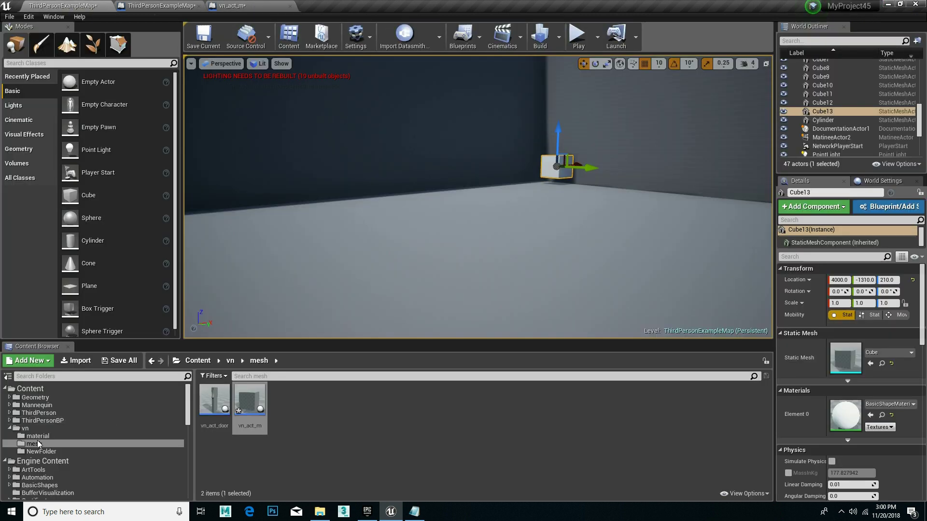
Rename NewFolder inside vn to UI.
{"action": "left_click", "coordinate": [24, 428]}
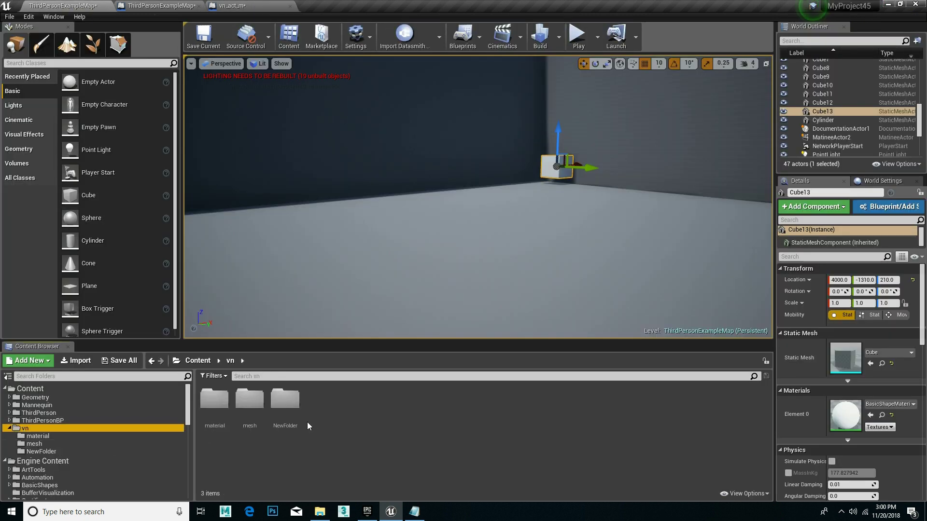
{"action": "left_click", "coordinate": [282, 401]}
{"action": "key", "text": "F2"}
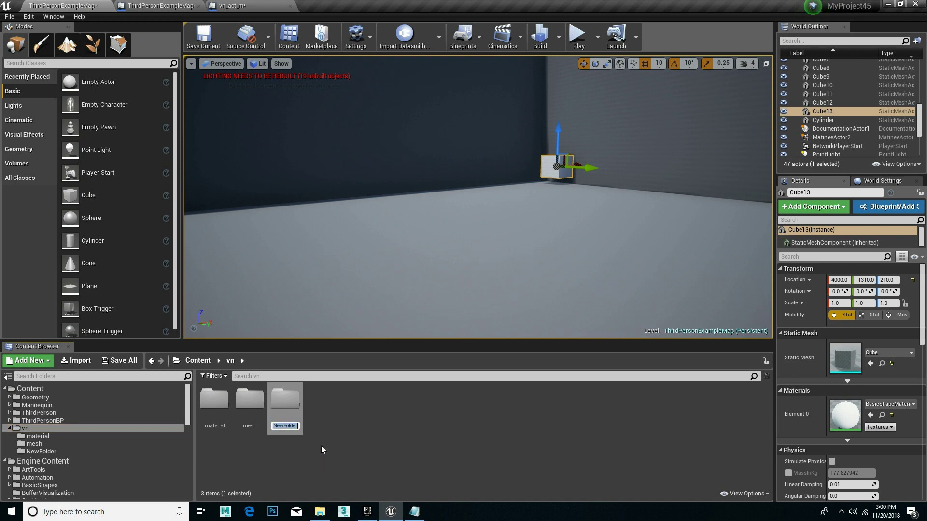
{"action": "type", "text": "UI"}
{"action": "key", "text": "Return"}
{"action": "key", "text": "Return"}
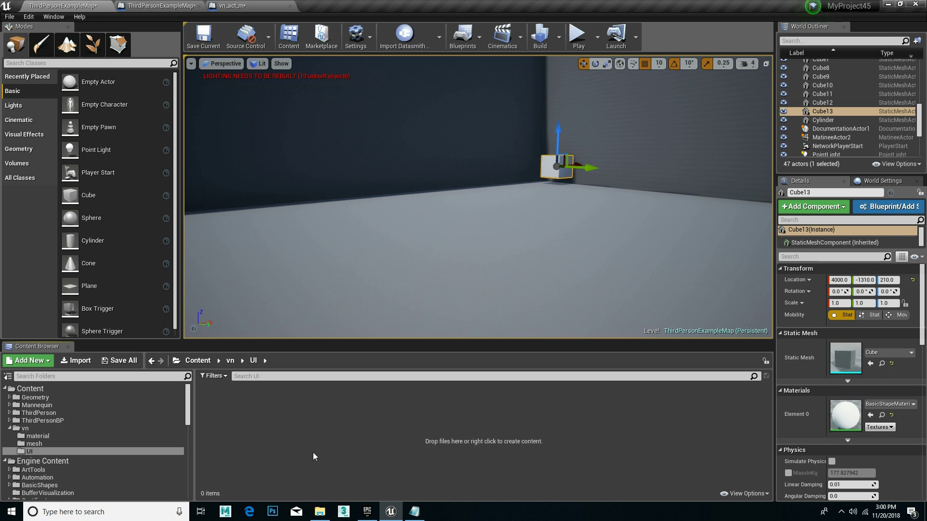
Open the UI folder after checking the material and mesh folders.
{"action": "left_click", "coordinate": [24, 453]}
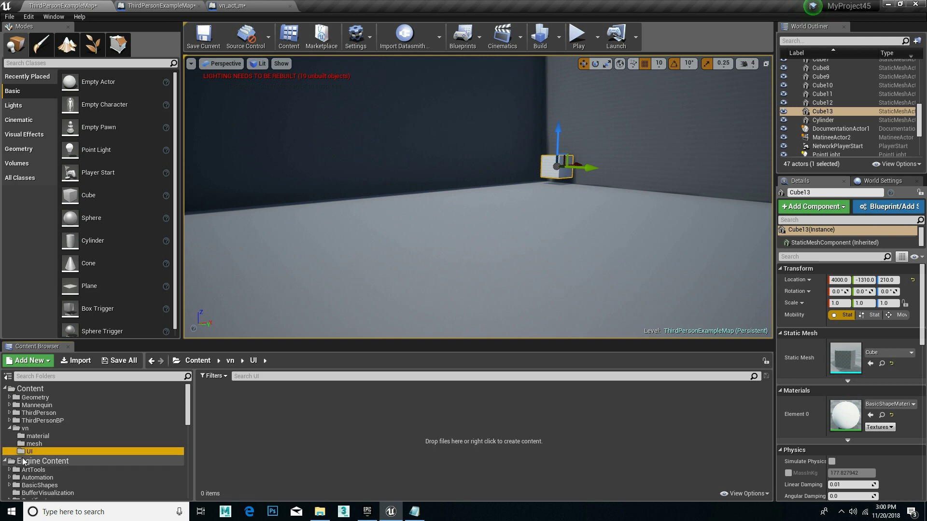
{"action": "left_click", "coordinate": [29, 437]}
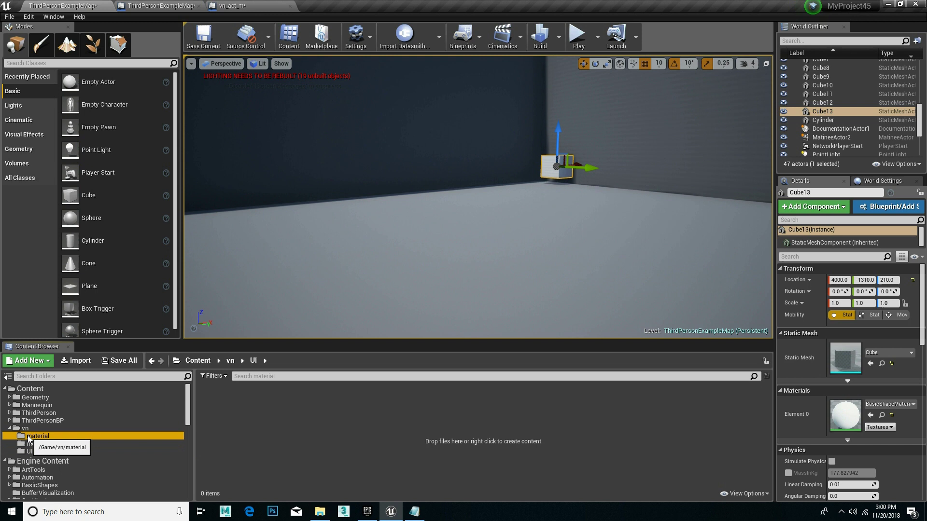
{"action": "left_click", "coordinate": [53, 443]}
{"action": "key", "text": "Down"}
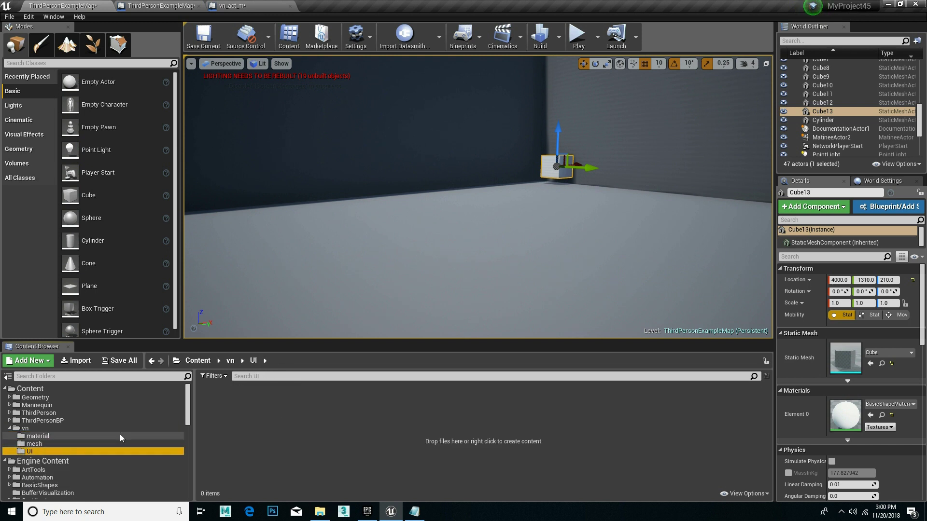
{"action": "key", "text": "Up"}
{"action": "key", "text": "Down"}
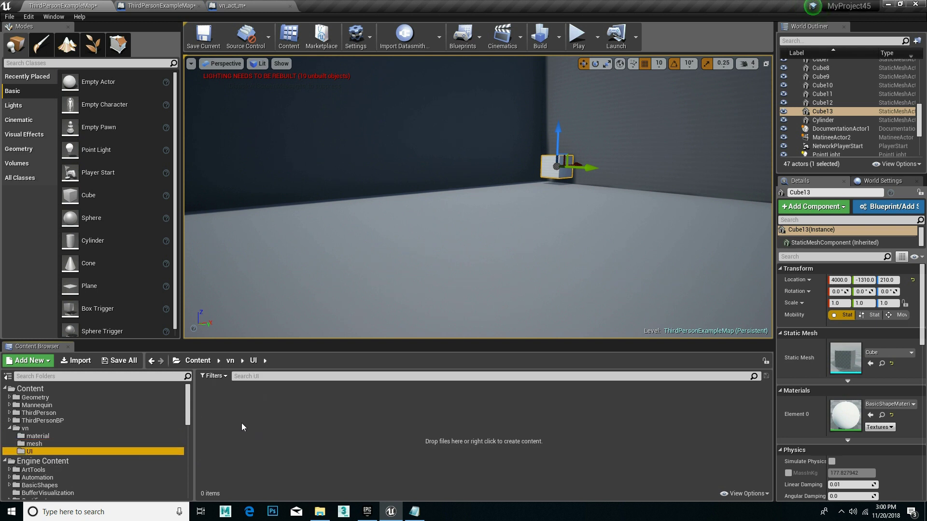
Create a User Interface > Widget Blueprint named VN_UI in the UI folder.
{"action": "right_click", "coordinate": [241, 438]}
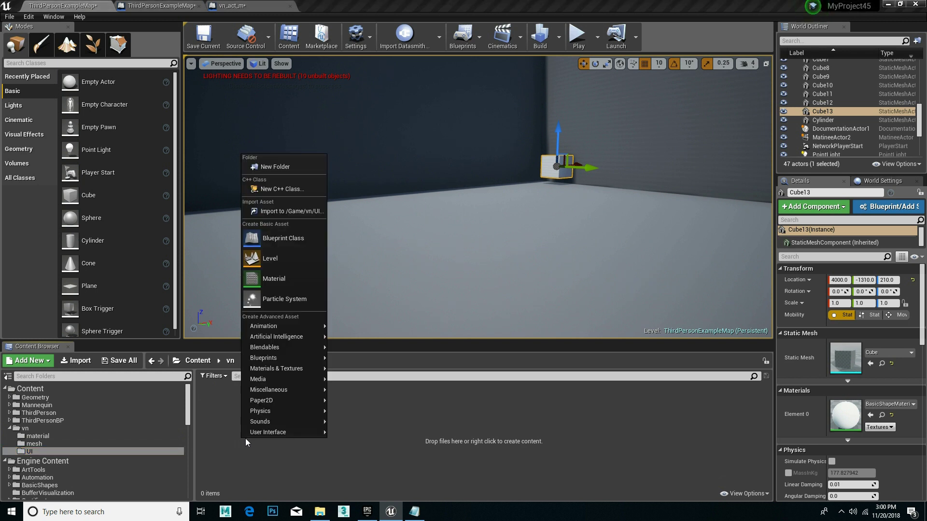
{"action": "mouse_move", "coordinate": [267, 433]}
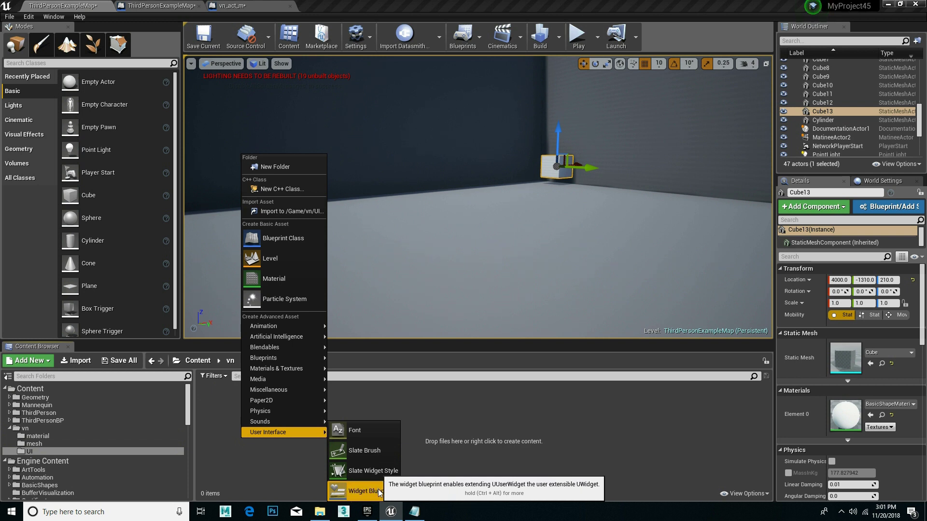
{"action": "left_click", "coordinate": [379, 492]}
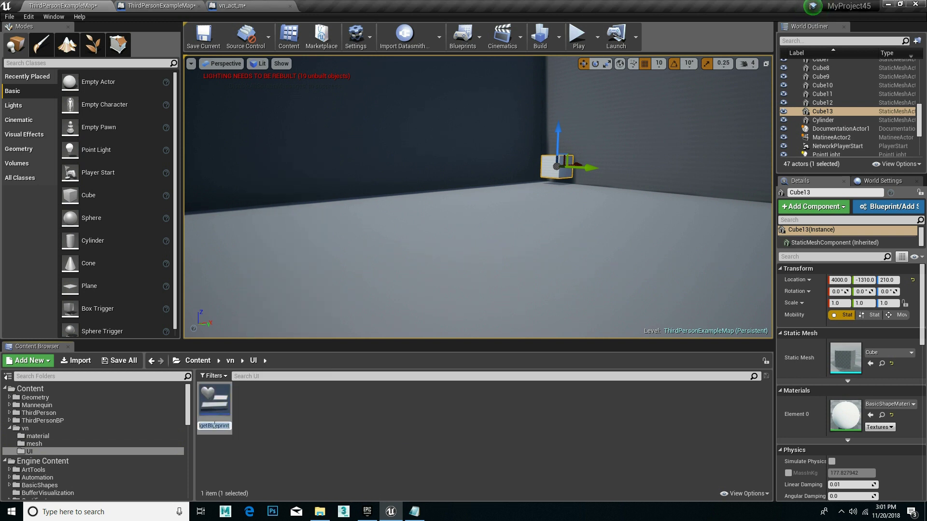
{"action": "type", "text": "VN_UI"}
{"action": "key", "text": "Return"}
{"action": "key", "text": "Return"}
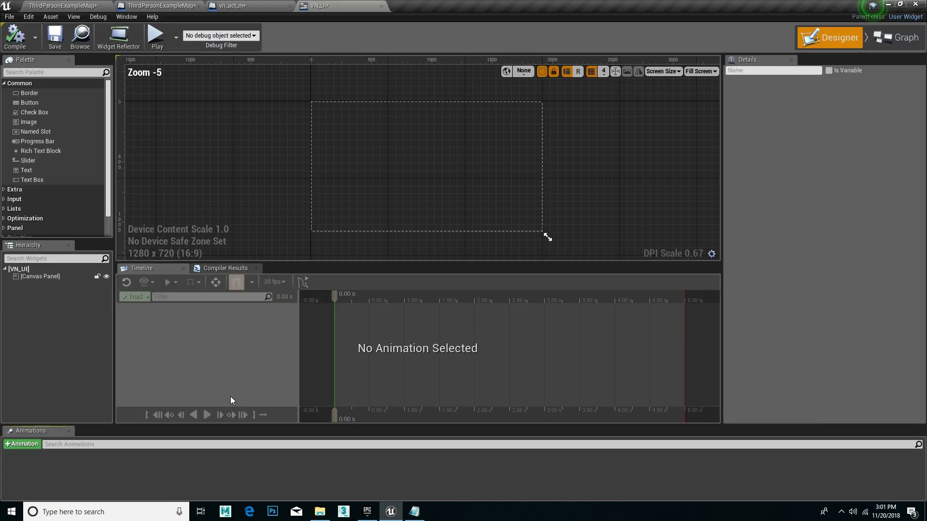
Frame the VN_UI designer canvas and select its root 1280 x 720 Canvas Panel.
{"action": "scroll", "coordinate": [372, 178], "scroll_direction": "up", "scroll_amount": 3}
{"action": "scroll", "coordinate": [408, 182], "scroll_direction": "down", "scroll_amount": 3}
{"action": "right_click_drag", "start_coordinate": [407, 182], "coordinate": [399, 158]}
{"action": "scroll", "coordinate": [387, 164], "scroll_direction": "down", "scroll_amount": 1}
{"action": "scroll", "coordinate": [388, 163], "scroll_direction": "up", "scroll_amount": 4}
{"action": "scroll", "coordinate": [387, 163], "scroll_direction": "down", "scroll_amount": 1}
{"action": "scroll", "coordinate": [395, 130], "scroll_direction": "down", "scroll_amount": 1}
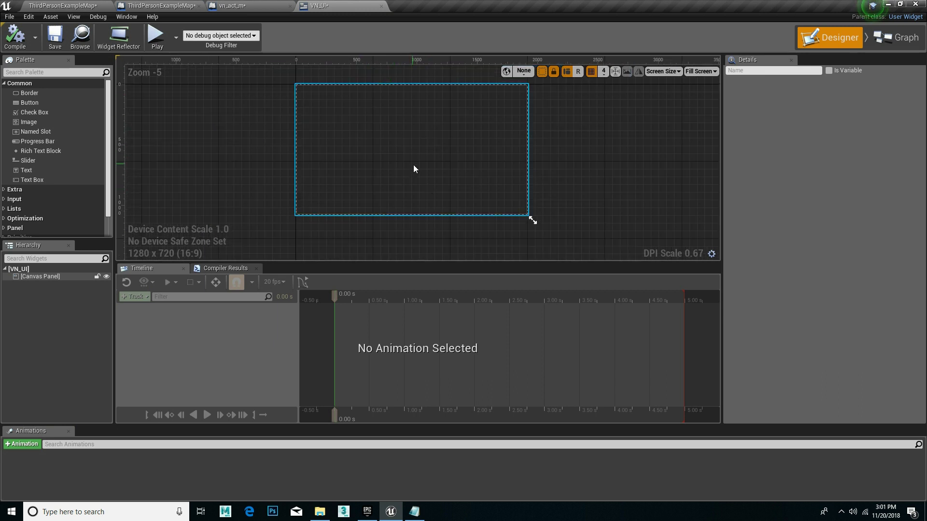
{"action": "right_click_drag", "start_coordinate": [430, 157], "coordinate": [401, 183]}
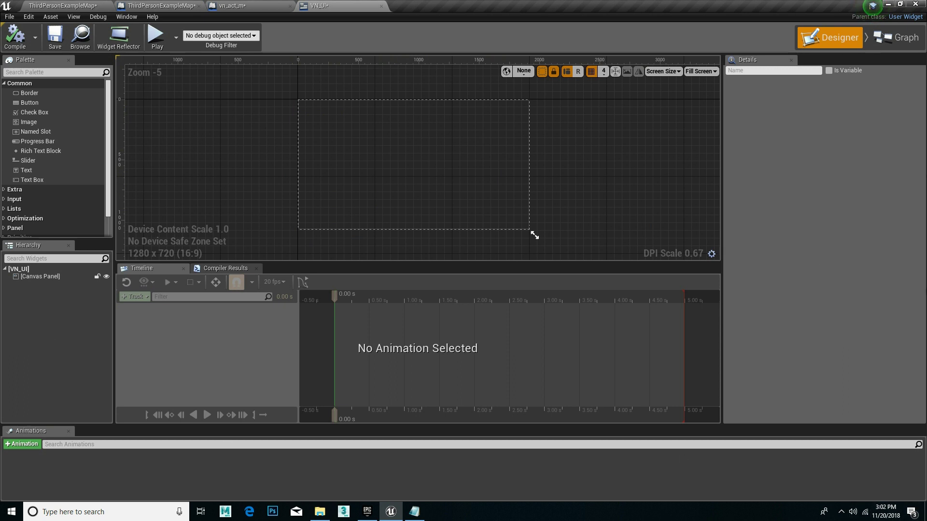
{"action": "scroll", "coordinate": [348, 152], "scroll_direction": "up", "scroll_amount": 1}
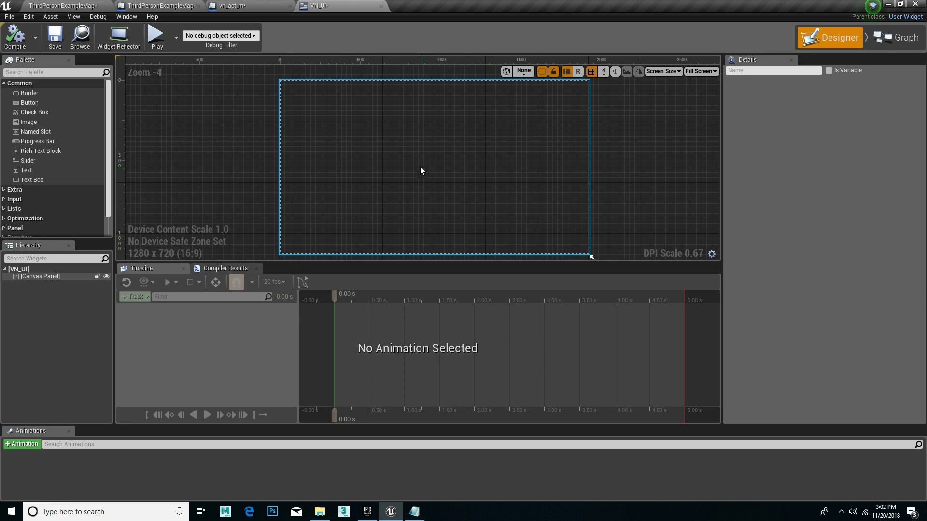
{"action": "left_click", "coordinate": [416, 152]}
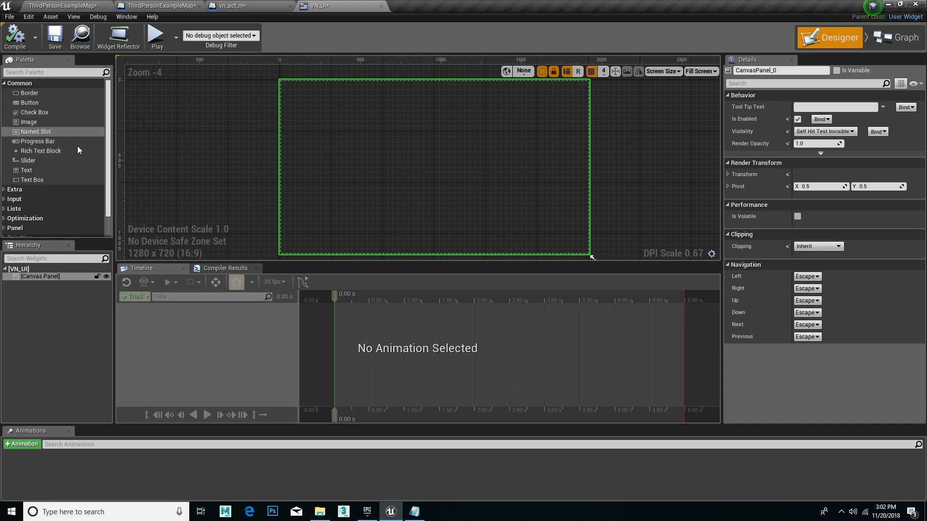
Place a Button and an Image on the canvas, with a Text label inside the button.
{"action": "left_click_drag", "start_coordinate": [23, 103], "coordinate": [350, 148]}
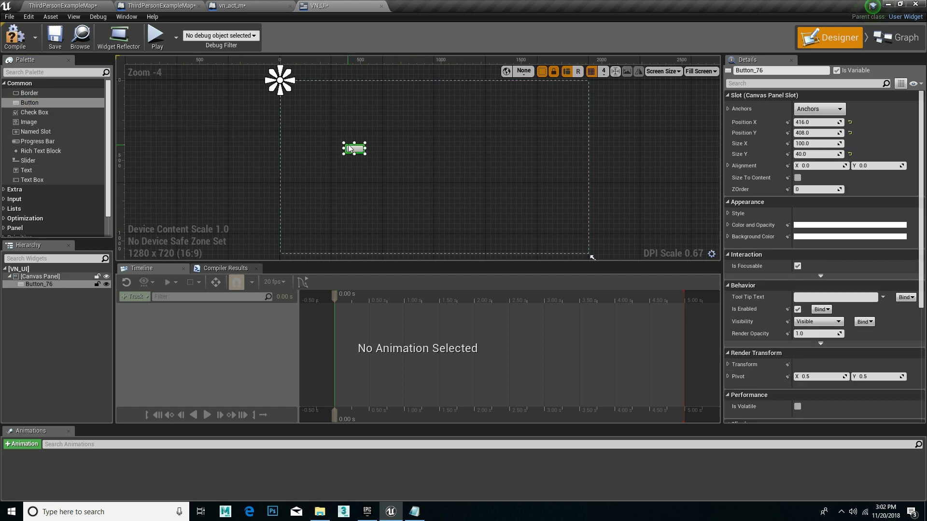
{"action": "left_click_drag", "start_coordinate": [31, 123], "coordinate": [411, 137]}
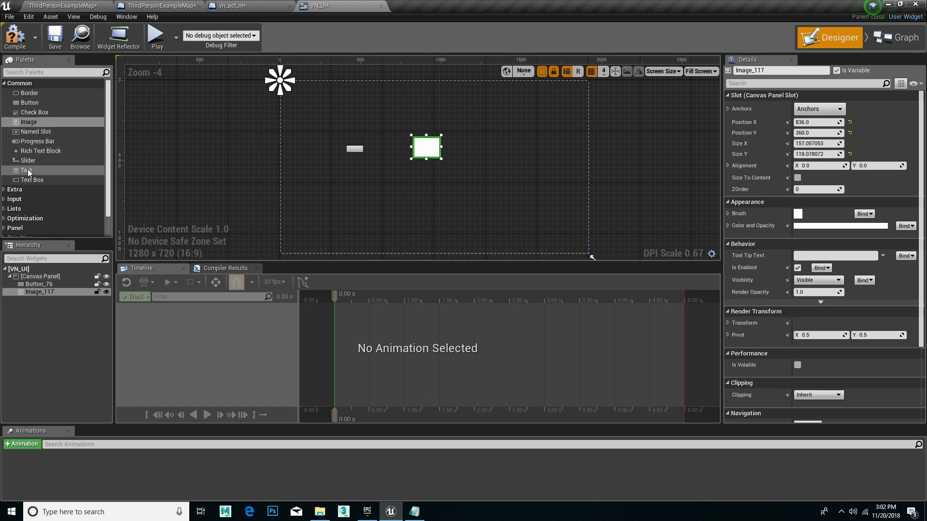
{"action": "left_click_drag", "start_coordinate": [27, 170], "coordinate": [429, 209]}
{"action": "left_click_drag", "start_coordinate": [350, 157], "coordinate": [352, 152]}
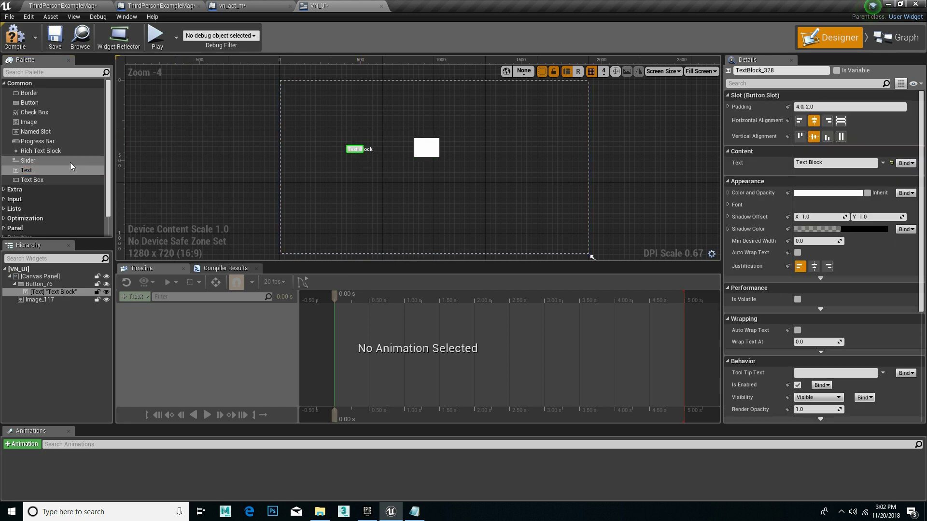
Add a separate Text block, a Text Box and a Border to the canvas.
{"action": "left_click_drag", "start_coordinate": [22, 170], "coordinate": [374, 189]}
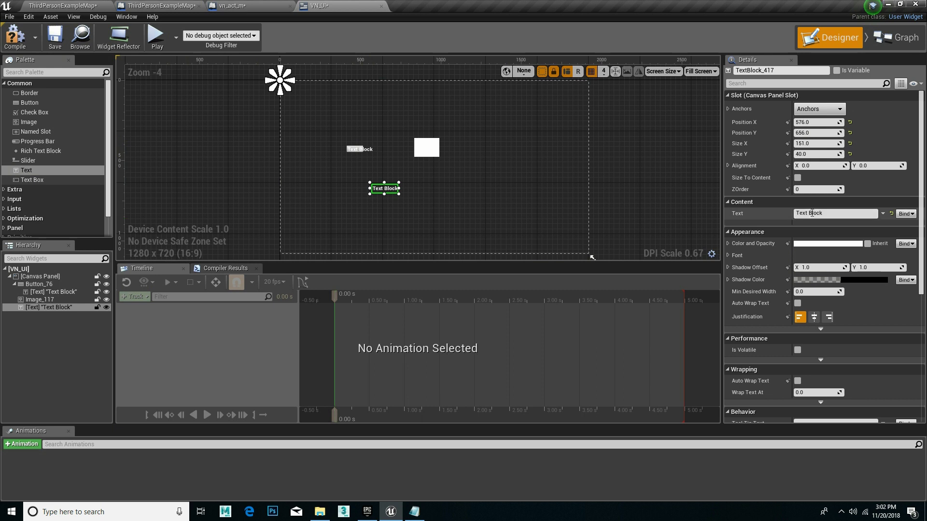
{"action": "left_click", "coordinate": [801, 245]}
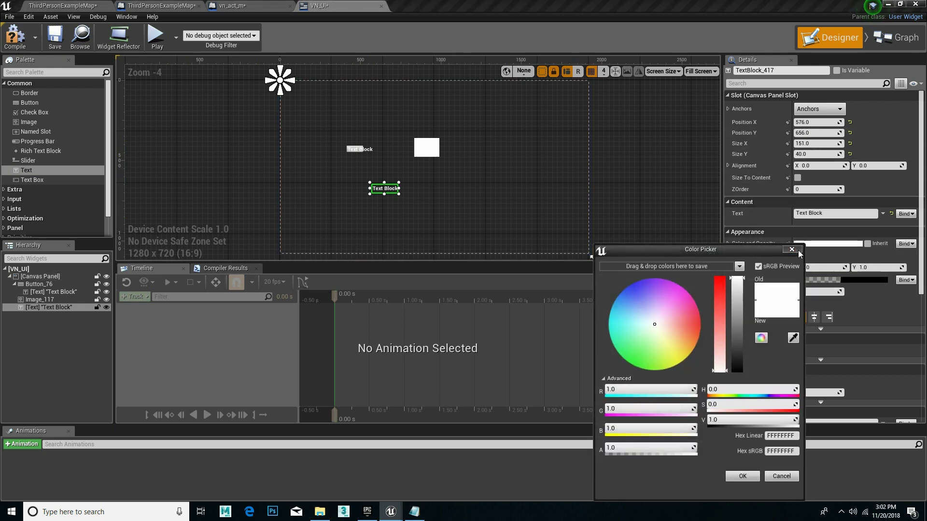
{"action": "left_click", "coordinate": [795, 250]}
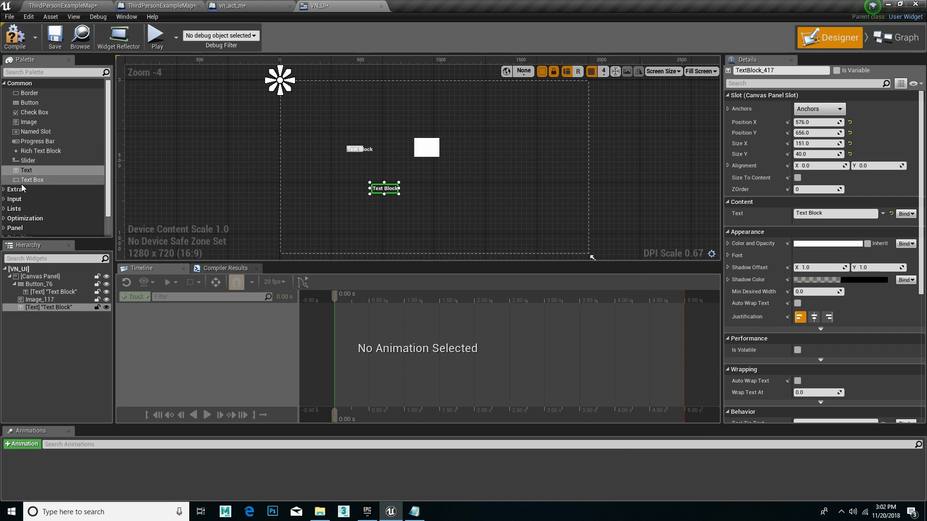
{"action": "left_click_drag", "start_coordinate": [29, 180], "coordinate": [313, 174]}
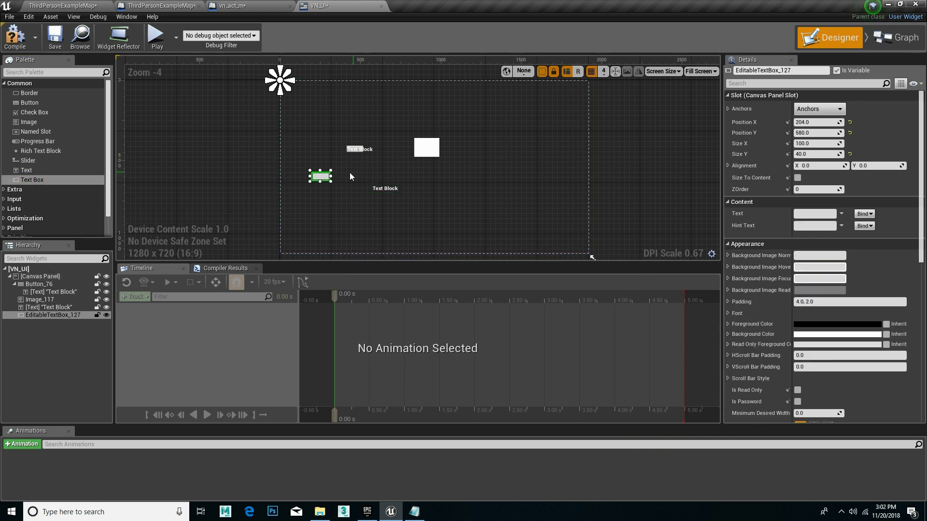
{"action": "scroll", "coordinate": [321, 175], "scroll_direction": "up", "scroll_amount": 4}
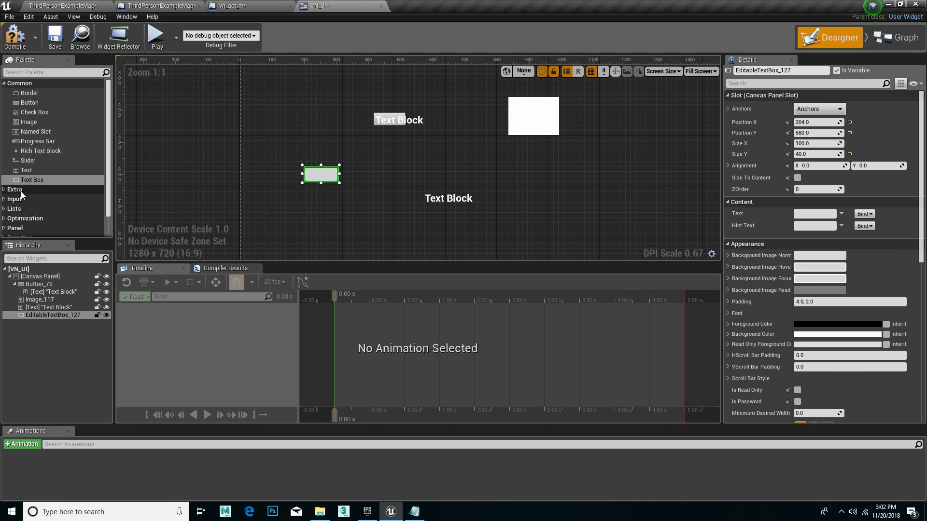
{"action": "scroll", "coordinate": [21, 191], "scroll_direction": "down", "scroll_amount": 2}
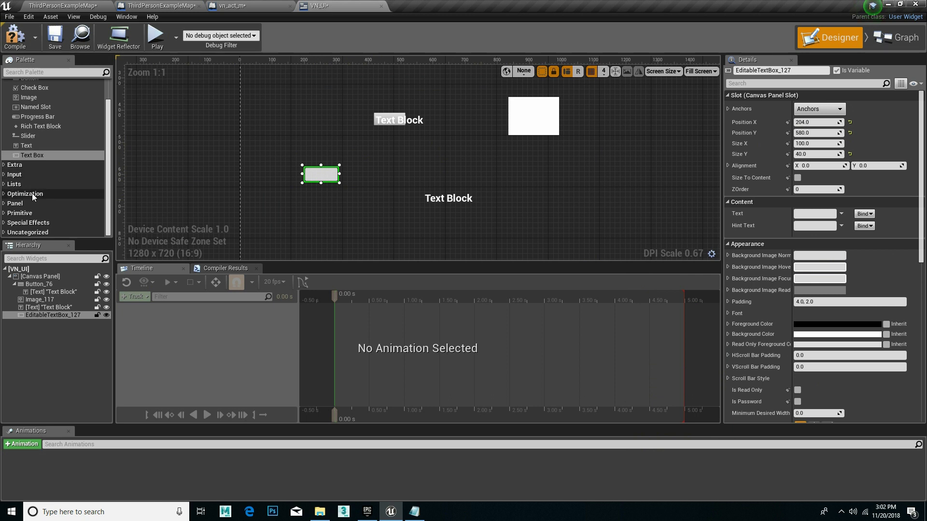
{"action": "scroll", "coordinate": [32, 193], "scroll_direction": "up", "scroll_amount": 2}
{"action": "mouse_move", "coordinate": [29, 94]}
{"action": "left_mouse_down"}
{"action": "mouse_move", "coordinate": [401, 144]}
{"action": "mouse_move", "coordinate": [558, 184]}
{"action": "left_mouse_up"}
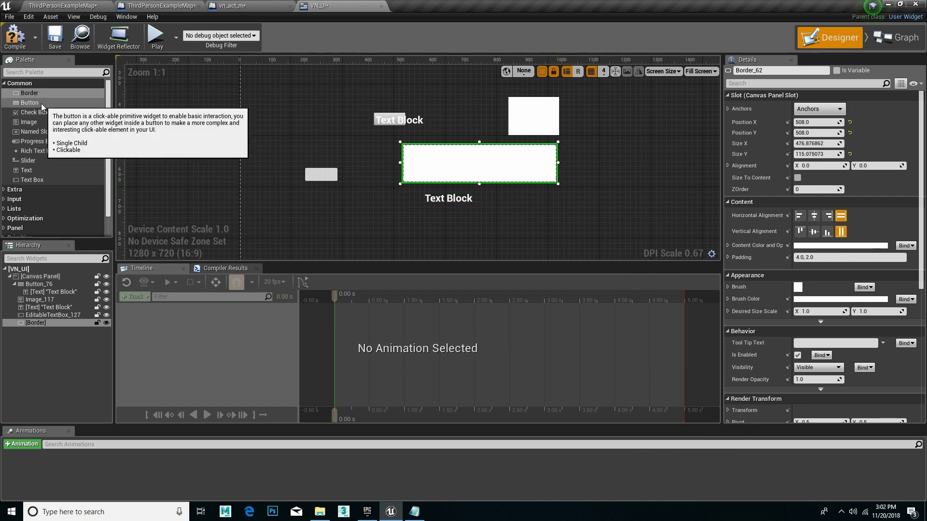
Place a button inside the Border, then try dropping a second button onto it.
{"action": "left_click_drag", "start_coordinate": [36, 101], "coordinate": [424, 164]}
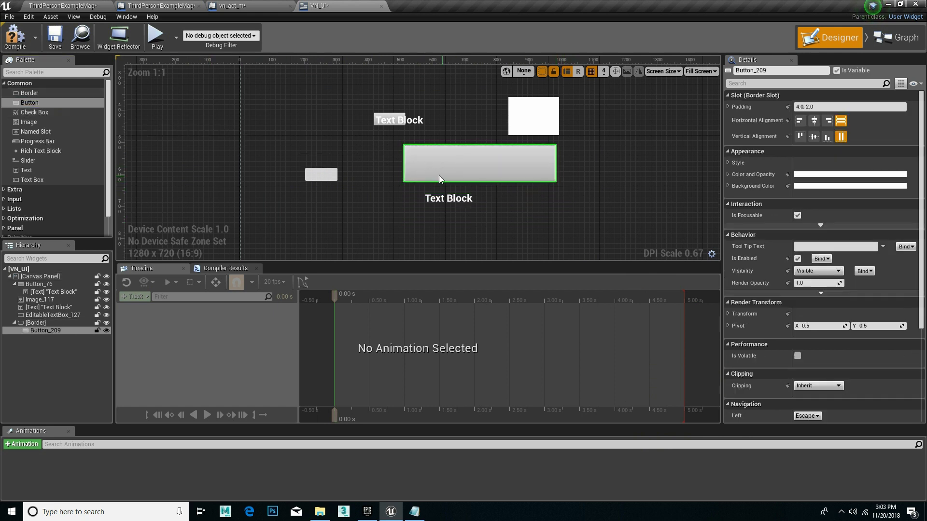
{"action": "mouse_move", "coordinate": [30, 104]}
{"action": "left_mouse_down"}
{"action": "mouse_move", "coordinate": [32, 324]}
{"action": "mouse_move", "coordinate": [36, 286]}
{"action": "left_mouse_up"}
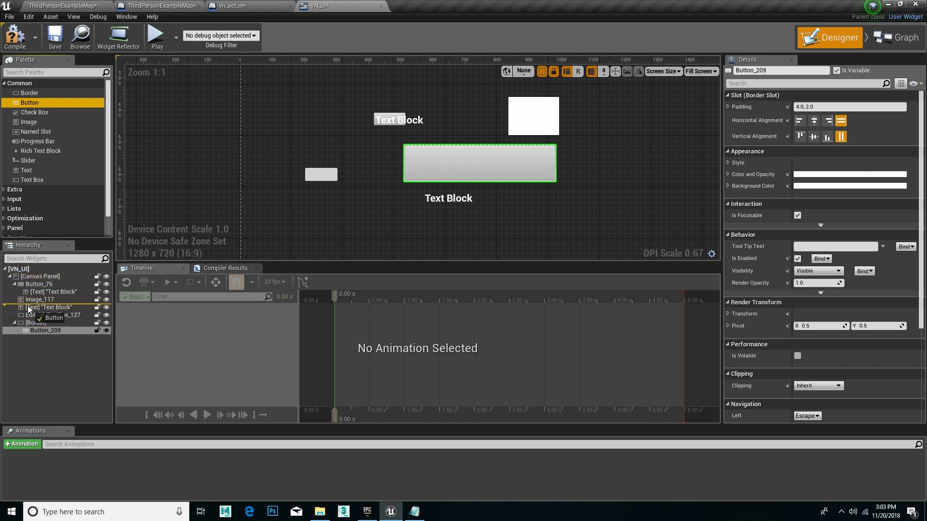
{"action": "mouse_move", "coordinate": [36, 286]}
{"action": "left_mouse_down"}
{"action": "mouse_move", "coordinate": [13, 285]}
{"action": "mouse_move", "coordinate": [14, 326]}
{"action": "mouse_move", "coordinate": [36, 331]}
{"action": "left_mouse_up"}
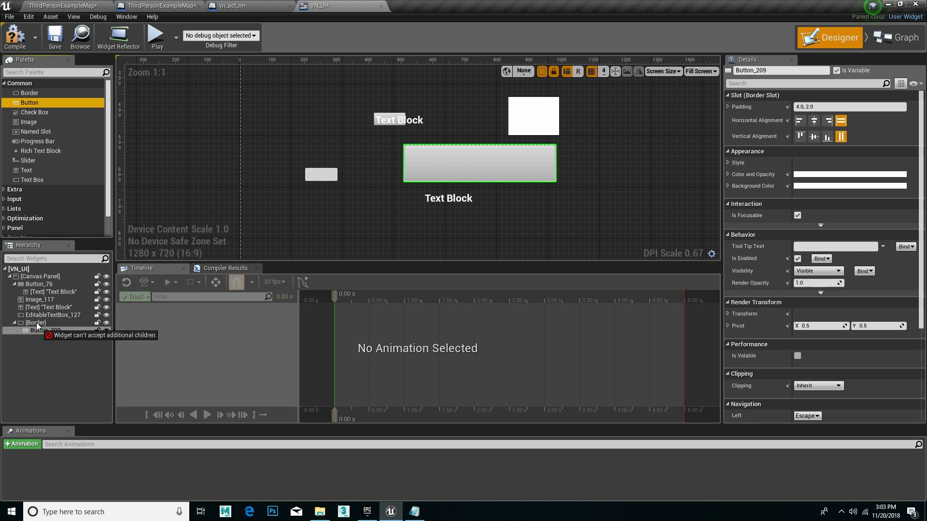
{"action": "mouse_move", "coordinate": [36, 331]}
{"action": "left_mouse_down"}
{"action": "mouse_move", "coordinate": [44, 282]}
{"action": "mouse_move", "coordinate": [32, 111]}
{"action": "left_mouse_up"}
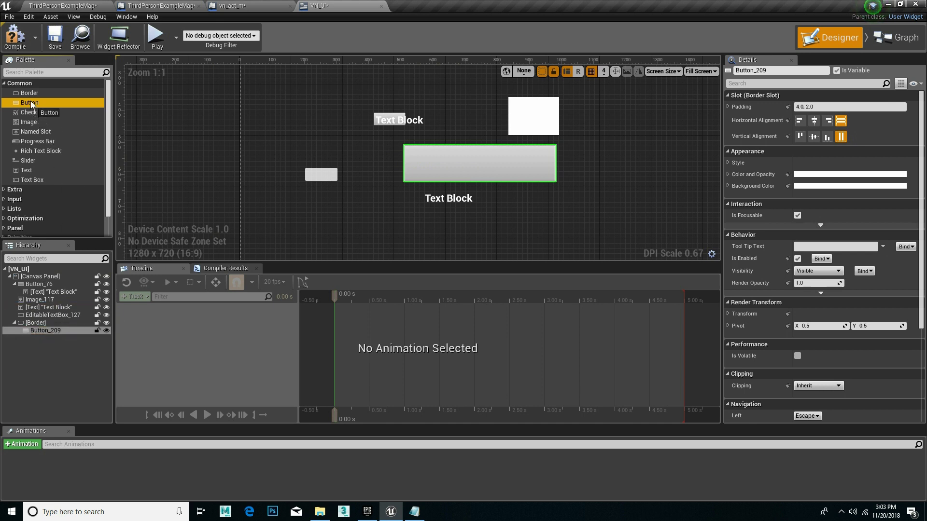
Delete the extra button the Border won't accept, keeping Button_209 as its only child.
{"action": "left_click", "coordinate": [34, 322]}
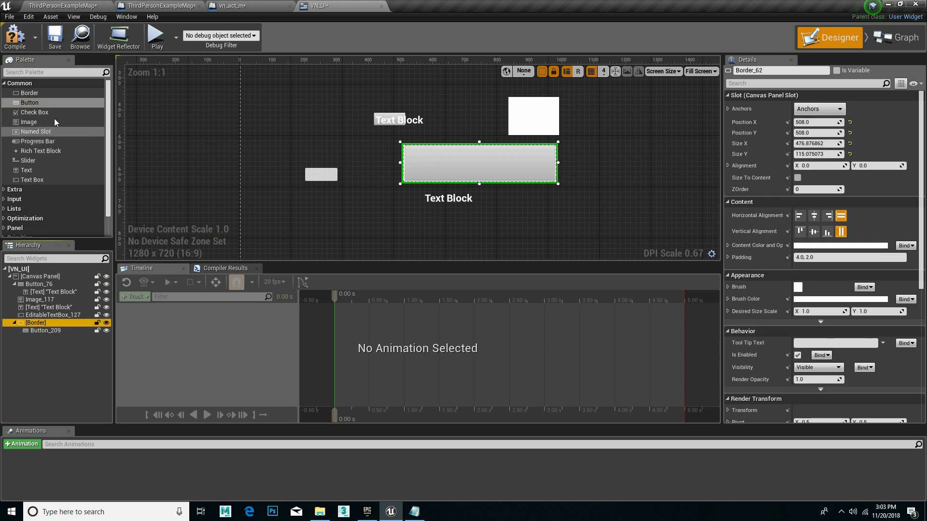
{"action": "mouse_move", "coordinate": [28, 100]}
{"action": "left_mouse_down"}
{"action": "mouse_move", "coordinate": [44, 260]}
{"action": "mouse_move", "coordinate": [37, 326]}
{"action": "left_mouse_up"}
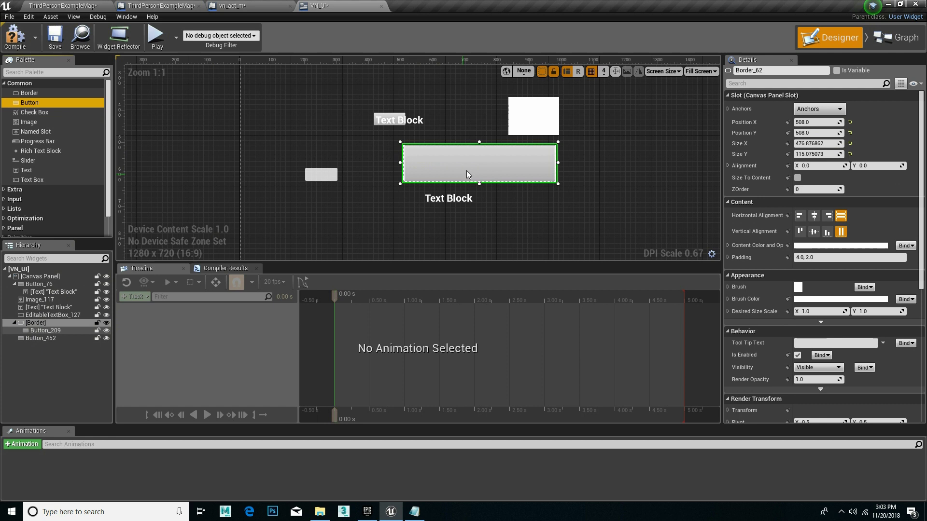
{"action": "mouse_move", "coordinate": [36, 342]}
{"action": "left_mouse_down"}
{"action": "mouse_move", "coordinate": [30, 324]}
{"action": "mouse_move", "coordinate": [56, 342]}
{"action": "left_mouse_up"}
{"action": "left_click", "coordinate": [50, 338]}
{"action": "key", "text": "Delete"}
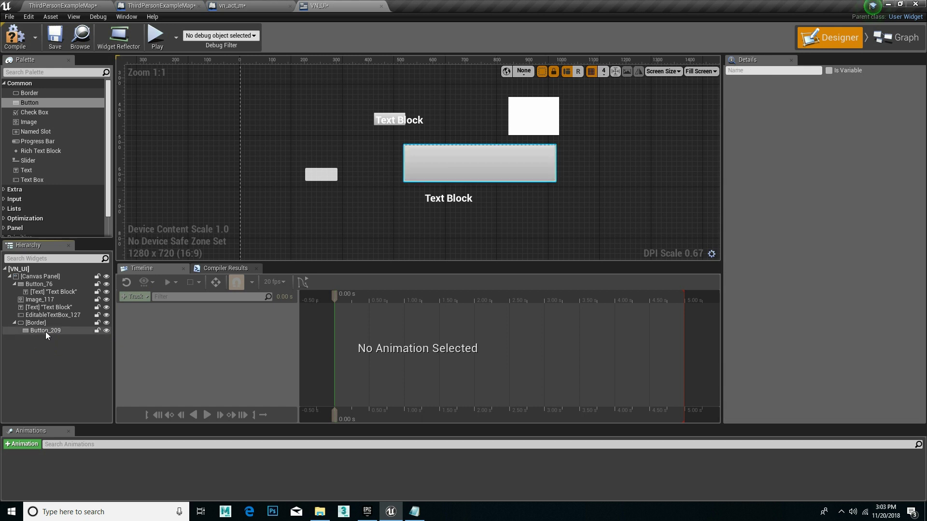
{"action": "left_click", "coordinate": [45, 331]}
{"action": "scroll", "coordinate": [442, 167], "scroll_direction": "down", "scroll_amount": 1}
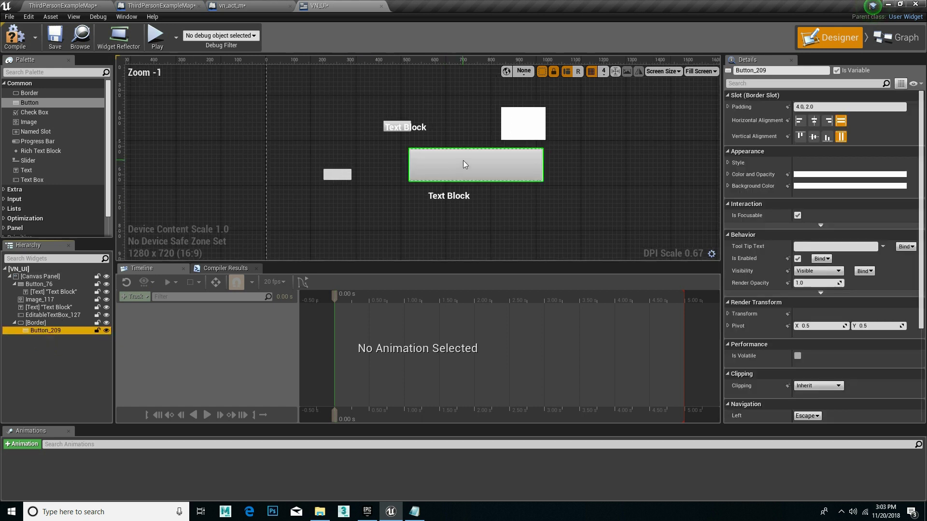
{"action": "scroll", "coordinate": [462, 160], "scroll_direction": "down", "scroll_amount": 2}
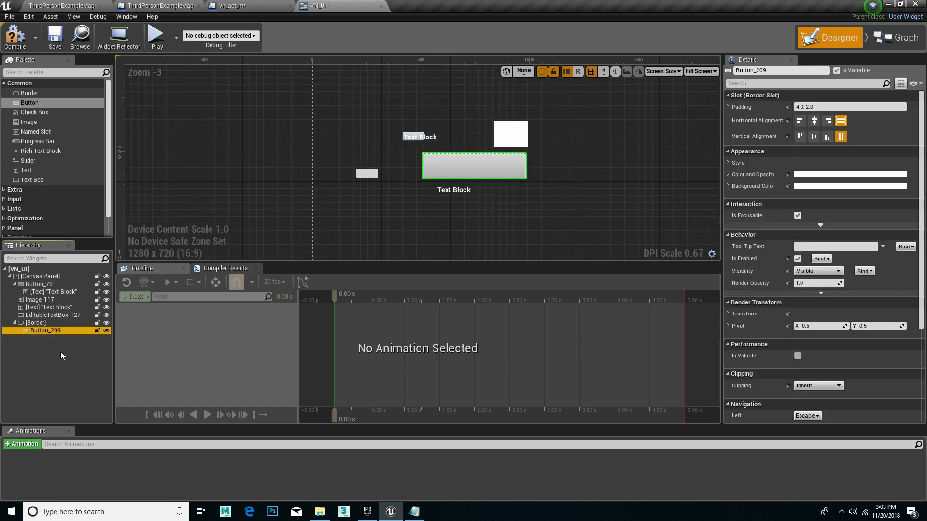
Delete Button_209, the Border and the text box from the Hierarchy.
{"action": "left_click", "coordinate": [59, 351]}
{"action": "left_click", "coordinate": [46, 330]}
{"action": "key", "text": "Delete"}
{"action": "left_click", "coordinate": [39, 323]}
{"action": "key", "text": "Delete"}
{"action": "left_click", "coordinate": [41, 315]}
{"action": "key", "text": "Delete"}
Delete the standalone text block, Image_117 and Button_76 with its text.
{"action": "left_click", "coordinate": [42, 308]}
{"action": "key", "text": "Delete"}
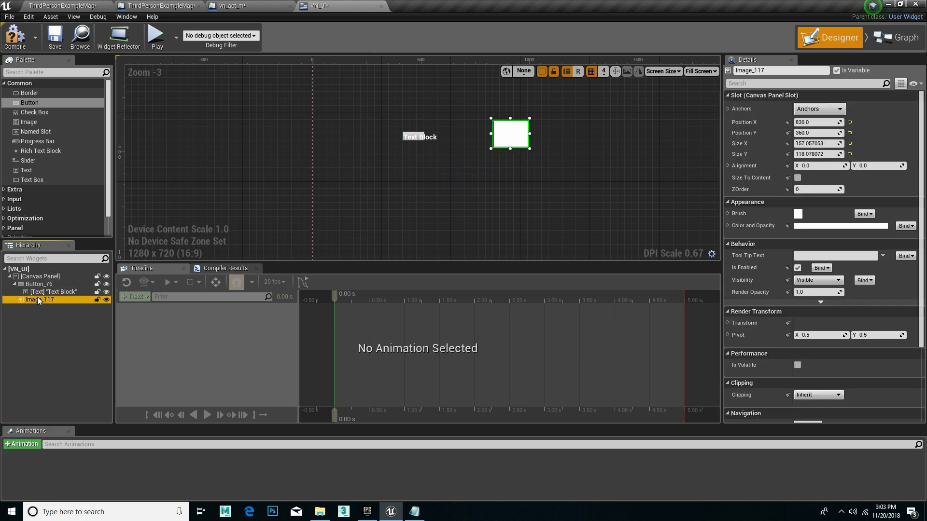
{"action": "key", "text": "Delete"}
{"action": "left_click", "coordinate": [38, 292]}
{"action": "left_click", "coordinate": [37, 285]}
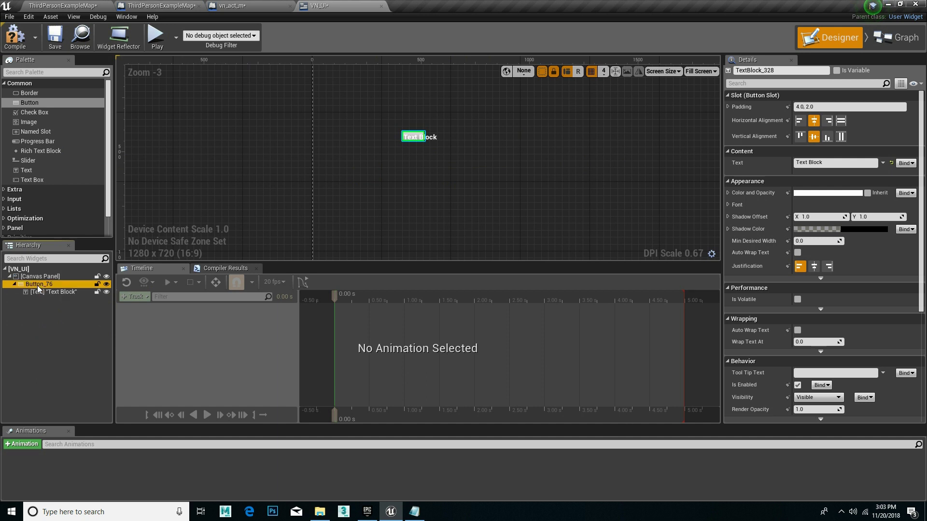
{"action": "key", "text": "Delete"}
{"action": "scroll", "coordinate": [456, 141], "scroll_direction": "down", "scroll_amount": 3}
{"action": "right_click_drag", "start_coordinate": [456, 141], "coordinate": [395, 109]}
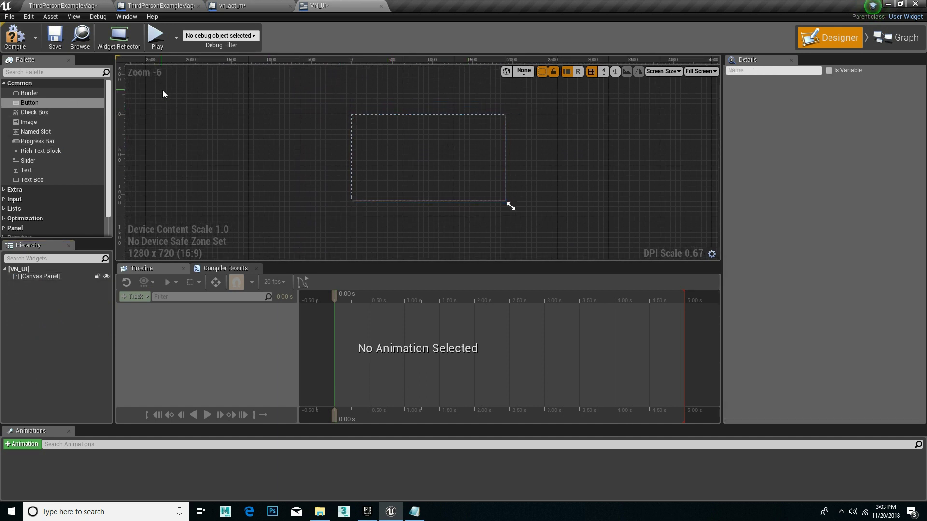
Drop a new Button from the Palette onto the Canvas Panel.
{"action": "left_click", "coordinate": [215, 127]}
{"action": "left_click", "coordinate": [189, 106]}
{"action": "mouse_move", "coordinate": [29, 102]}
{"action": "left_mouse_down"}
{"action": "mouse_move", "coordinate": [397, 160]}
{"action": "mouse_move", "coordinate": [330, 143]}
{"action": "left_mouse_up"}
{"action": "mouse_move", "coordinate": [39, 103]}
{"action": "left_mouse_down"}
{"action": "mouse_move", "coordinate": [402, 155]}
{"action": "mouse_move", "coordinate": [391, 152]}
{"action": "left_mouse_up"}
Move the new Button_1227 to position 188, 840 on the canvas.
{"action": "scroll", "coordinate": [391, 151], "scroll_direction": "up", "scroll_amount": 3}
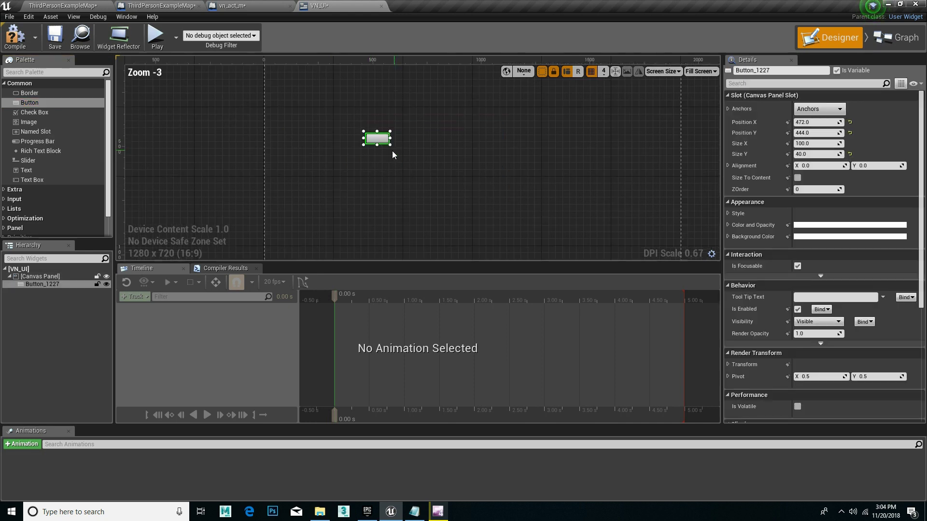
{"action": "scroll", "coordinate": [384, 147], "scroll_direction": "up", "scroll_amount": 4}
{"action": "scroll", "coordinate": [370, 177], "scroll_direction": "down", "scroll_amount": 5}
{"action": "scroll", "coordinate": [377, 159], "scroll_direction": "down", "scroll_amount": 2}
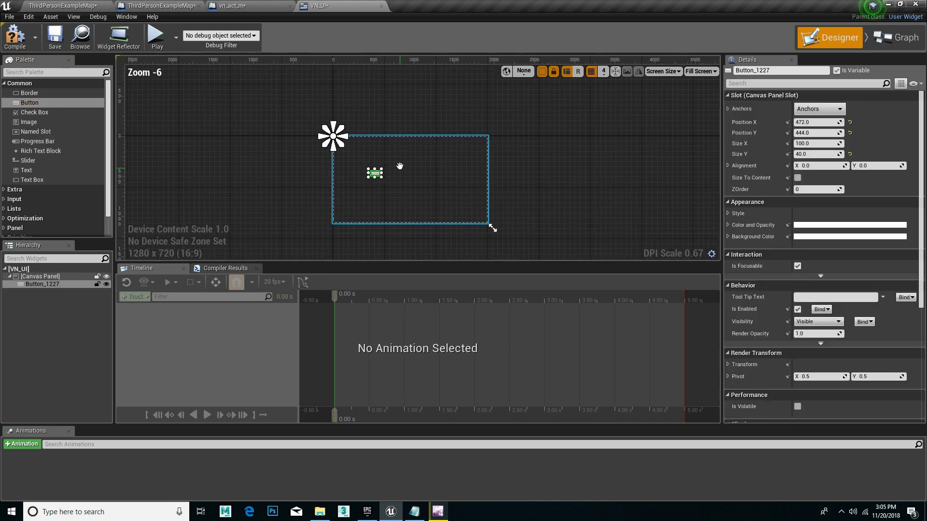
{"action": "scroll", "coordinate": [377, 140], "scroll_direction": "up", "scroll_amount": 3}
{"action": "scroll", "coordinate": [434, 129], "scroll_direction": "down", "scroll_amount": 2}
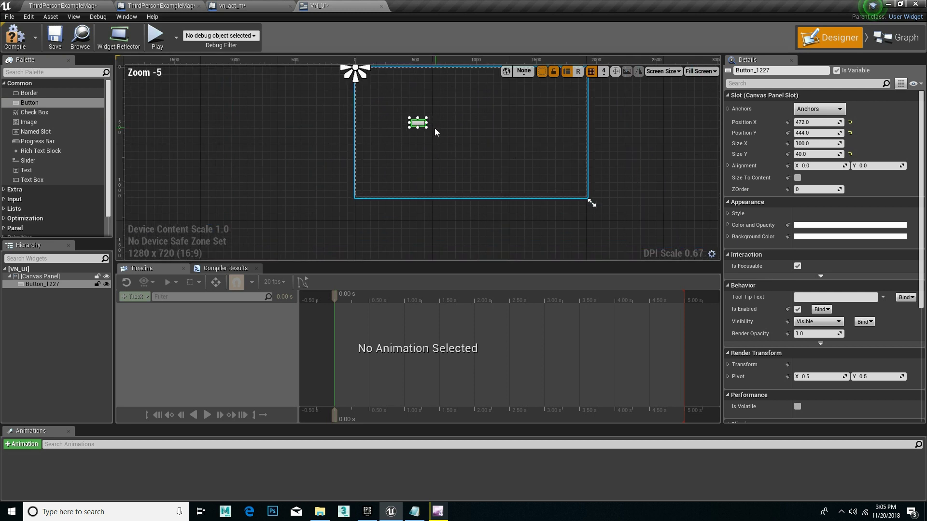
{"action": "left_click_drag", "start_coordinate": [421, 127], "coordinate": [375, 168]}
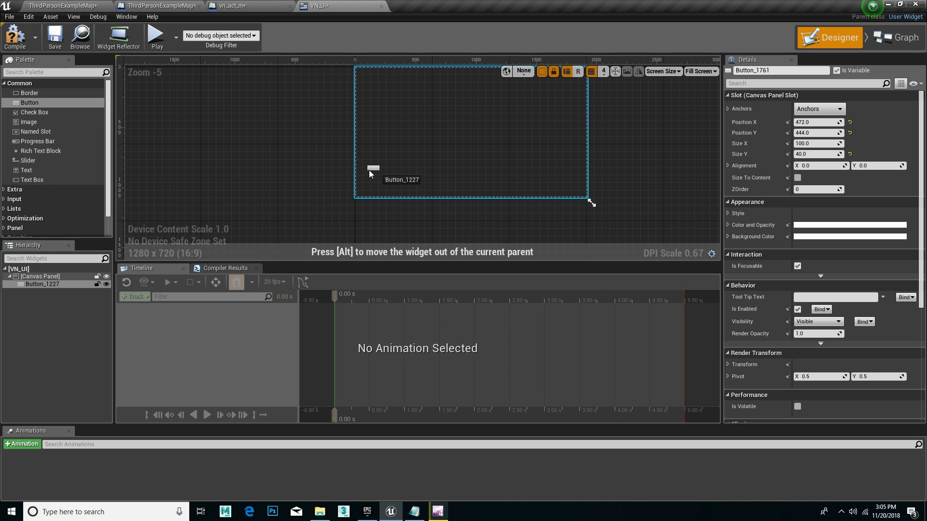
{"action": "scroll", "coordinate": [369, 170], "scroll_direction": "up", "scroll_amount": 5}
{"action": "mouse_move", "coordinate": [375, 168]}
{"action": "left_mouse_down"}
{"action": "mouse_move", "coordinate": [366, 150]}
{"action": "mouse_move", "coordinate": [369, 159]}
{"action": "mouse_move", "coordinate": [402, 158]}
{"action": "left_mouse_up"}
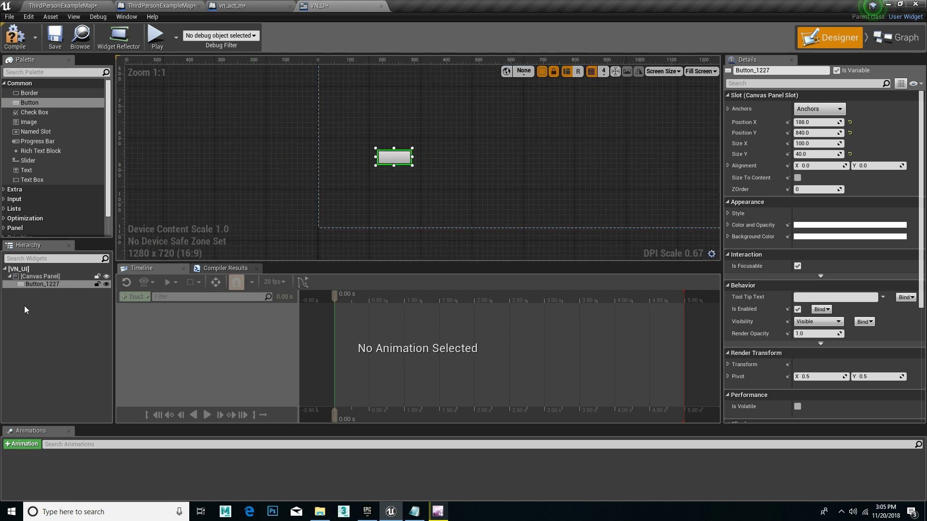
Rename the new button to M1.
{"action": "key", "text": "F2"}
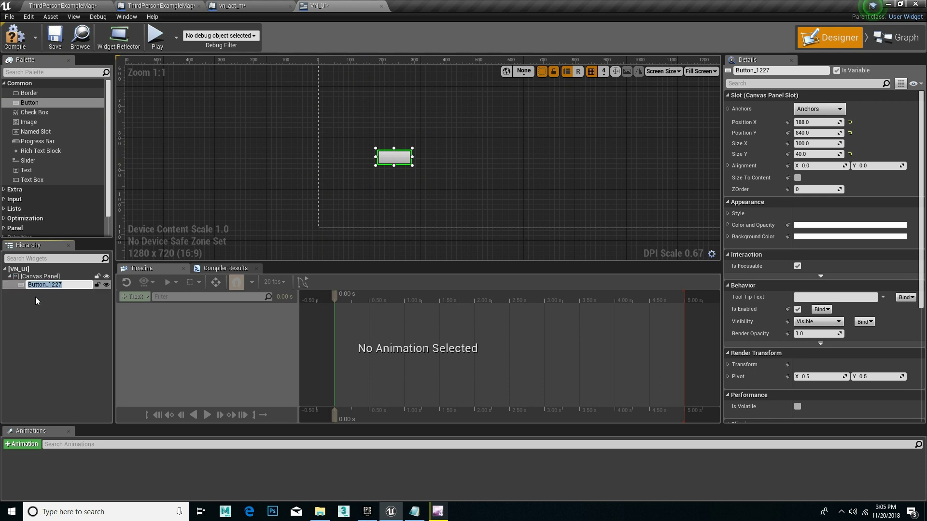
{"action": "type", "text": "M"}
{"action": "type", "text": "1"}
{"action": "key", "text": "Return"}
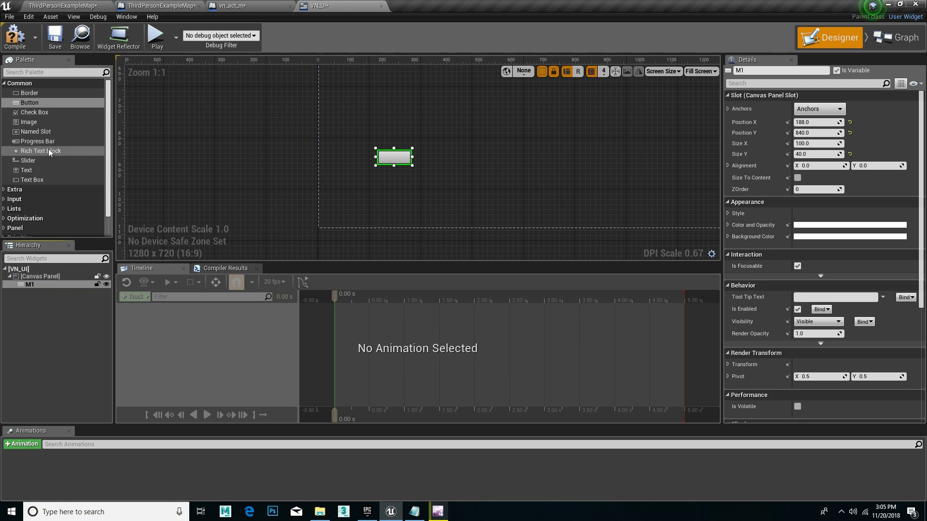
Add a second button below M1 and rename it M2.
{"action": "mouse_move", "coordinate": [36, 103]}
{"action": "left_mouse_down"}
{"action": "mouse_move", "coordinate": [405, 184]}
{"action": "mouse_move", "coordinate": [380, 184]}
{"action": "left_mouse_up"}
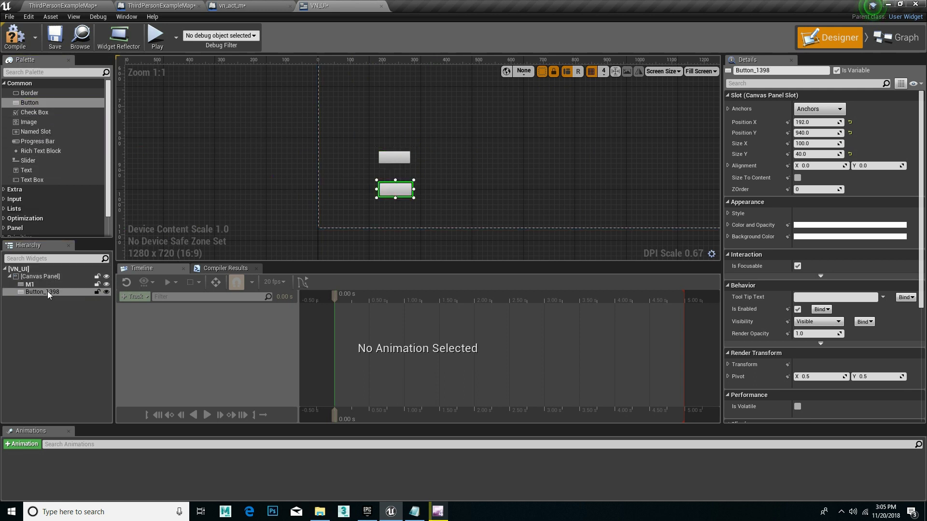
{"action": "double_click", "coordinate": [47, 292]}
{"action": "type", "text": "M2"}
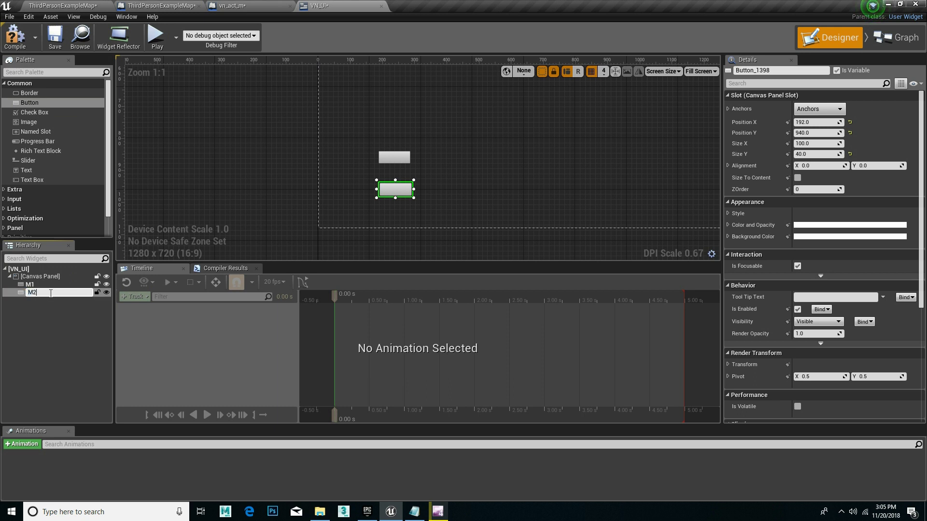
{"action": "key", "text": "Return"}
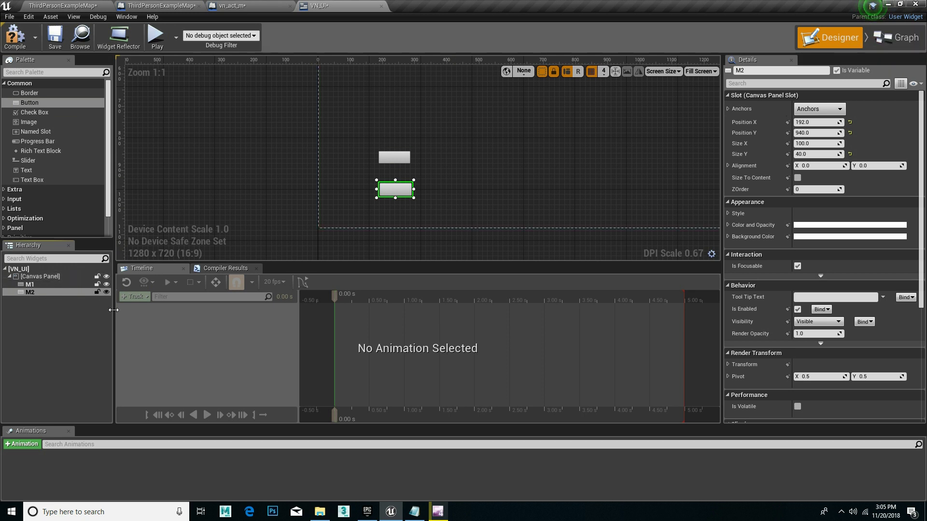
Switch VN_UI to its Event Graph.
{"action": "scroll", "coordinate": [502, 157], "scroll_direction": "down", "scroll_amount": 1}
{"action": "scroll", "coordinate": [475, 190], "scroll_direction": "down", "scroll_amount": 1}
{"action": "mouse_move", "coordinate": [475, 189]}
{"action": "right_mouse_down"}
{"action": "mouse_move", "coordinate": [395, 139]}
{"action": "mouse_move", "coordinate": [370, 173]}
{"action": "right_mouse_up"}
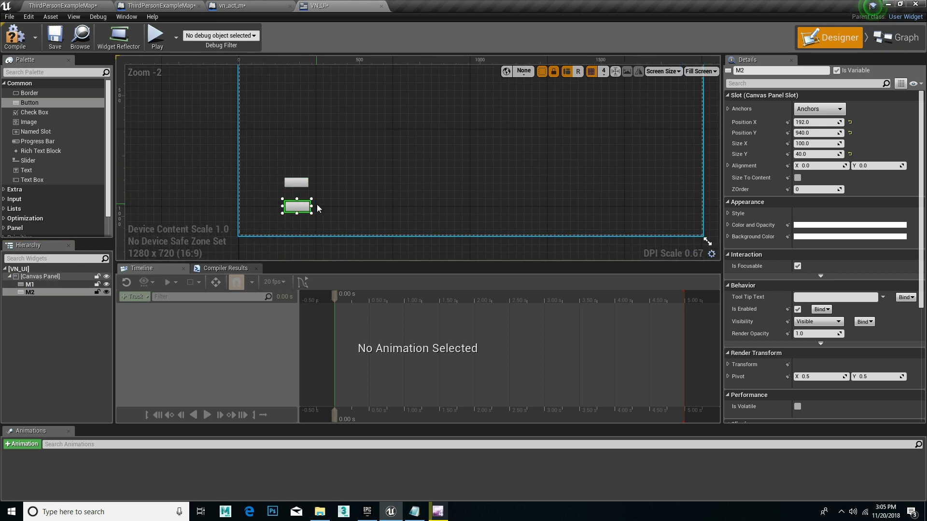
{"action": "left_click", "coordinate": [891, 36]}
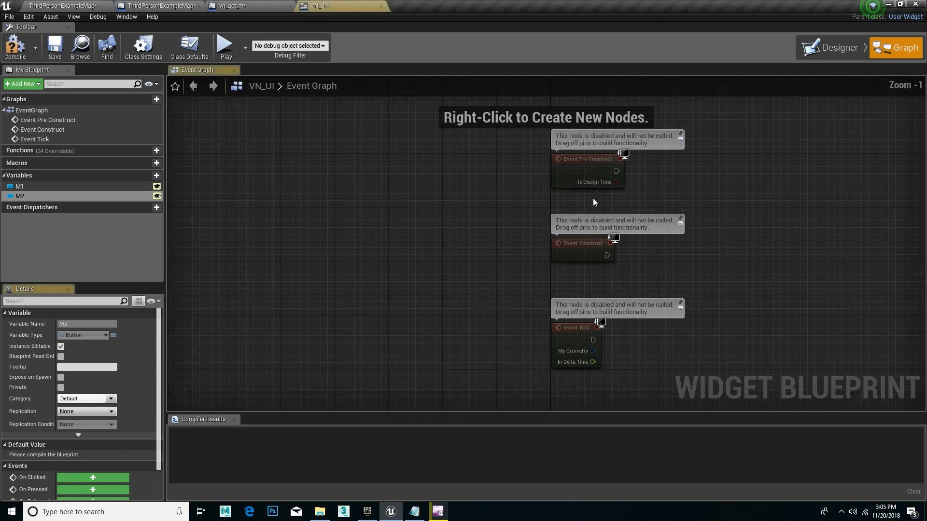
Return to the Designer and select buttons M2 and M1, ending on M2 at 192, 940.
{"action": "left_click", "coordinate": [843, 50]}
{"action": "scroll", "coordinate": [289, 146], "scroll_direction": "up", "scroll_amount": 3}
{"action": "scroll", "coordinate": [290, 147], "scroll_direction": "down", "scroll_amount": 6}
{"action": "left_click", "coordinate": [354, 176]}
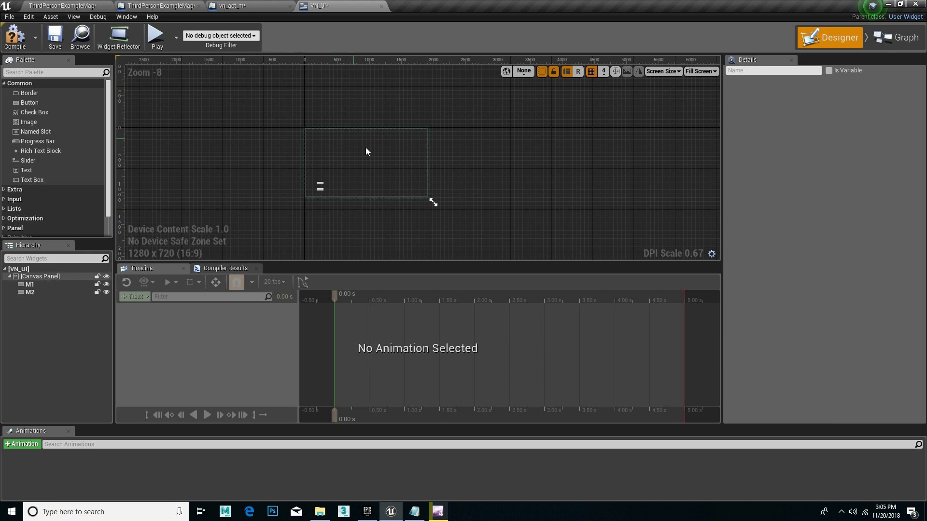
{"action": "scroll", "coordinate": [318, 153], "scroll_direction": "up", "scroll_amount": 4}
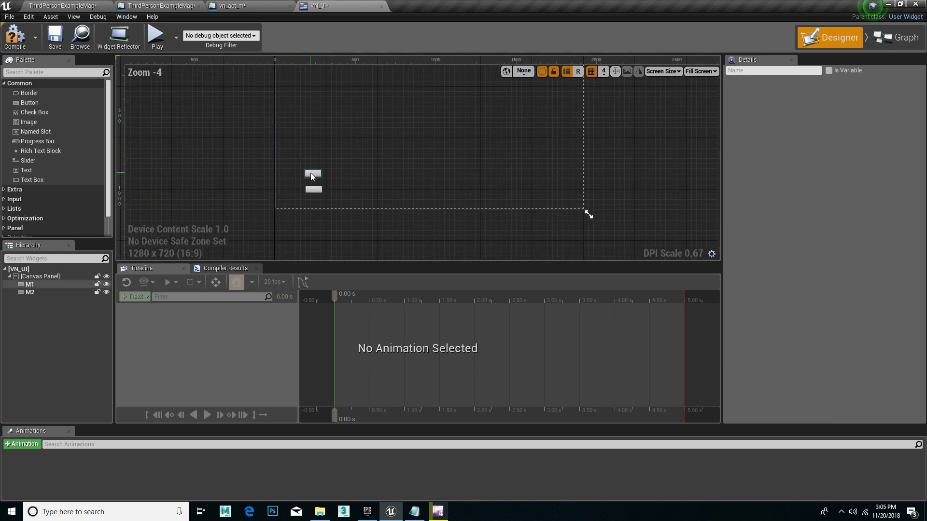
{"action": "scroll", "coordinate": [312, 172], "scroll_direction": "up", "scroll_amount": 2}
{"action": "left_click", "coordinate": [326, 175]}
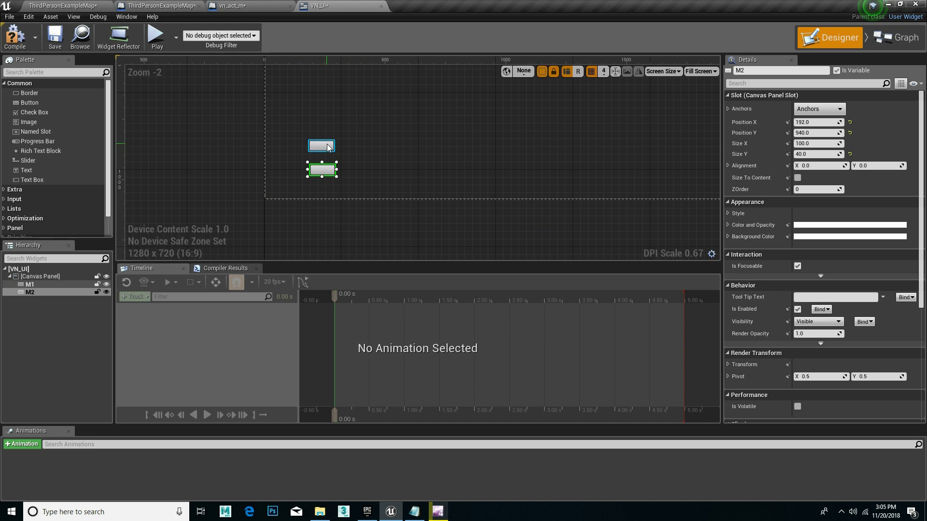
{"action": "left_click", "coordinate": [321, 146]}
{"action": "left_click", "coordinate": [310, 171]}
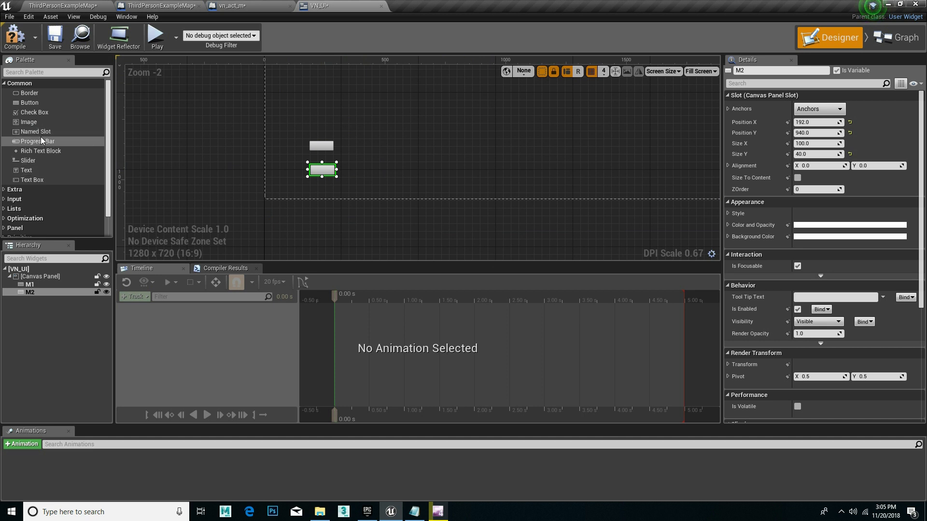
Drop a Text block into button M1 and set its text to M1.
{"action": "left_click_drag", "start_coordinate": [31, 171], "coordinate": [336, 197]}
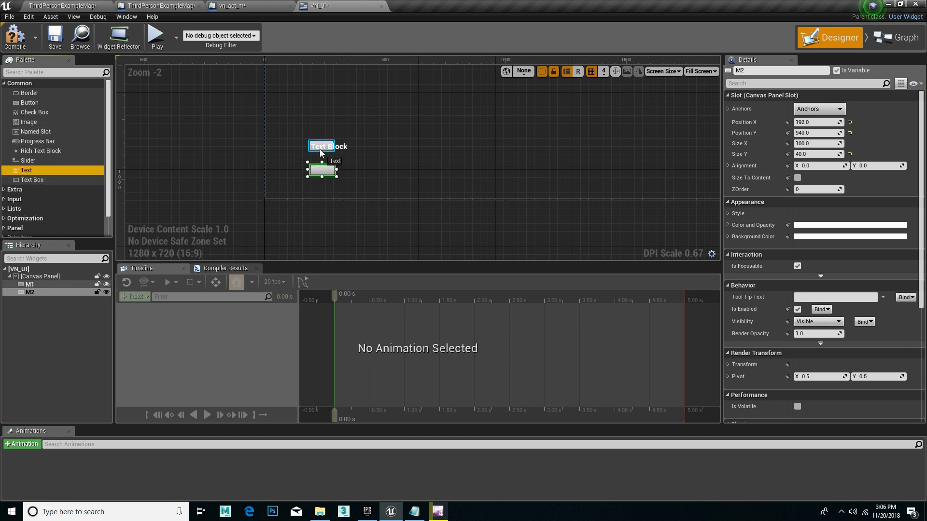
{"action": "left_click_drag", "start_coordinate": [335, 197], "coordinate": [320, 148]}
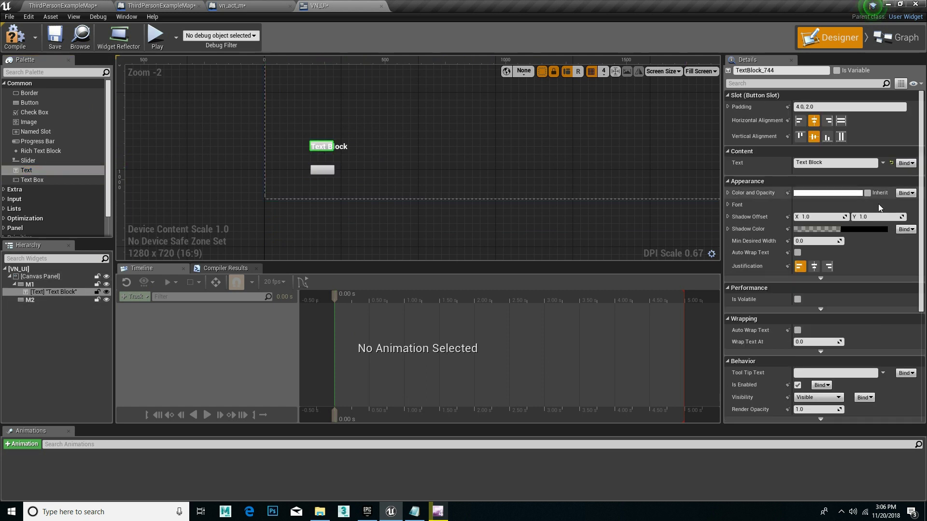
{"action": "left_click", "coordinate": [826, 163]}
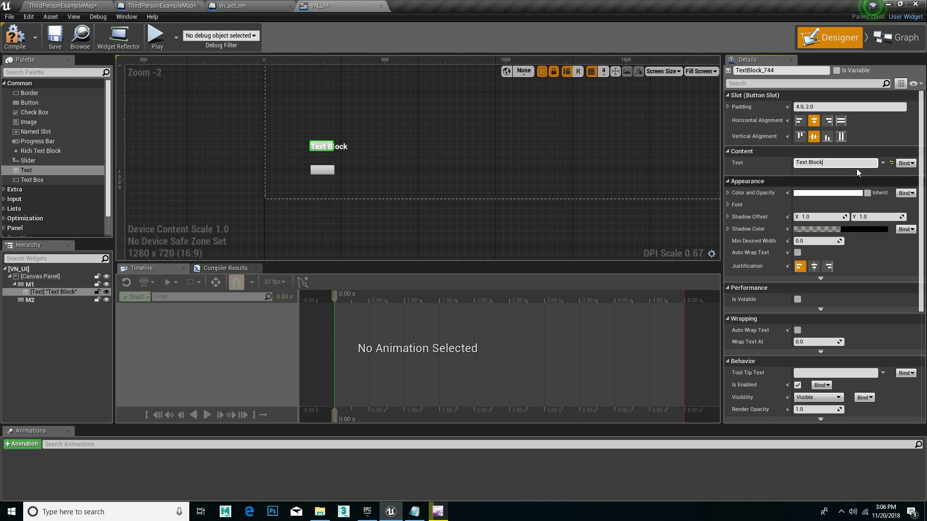
{"action": "left_click", "coordinate": [820, 162]}
{"action": "type", "text": "M1"}
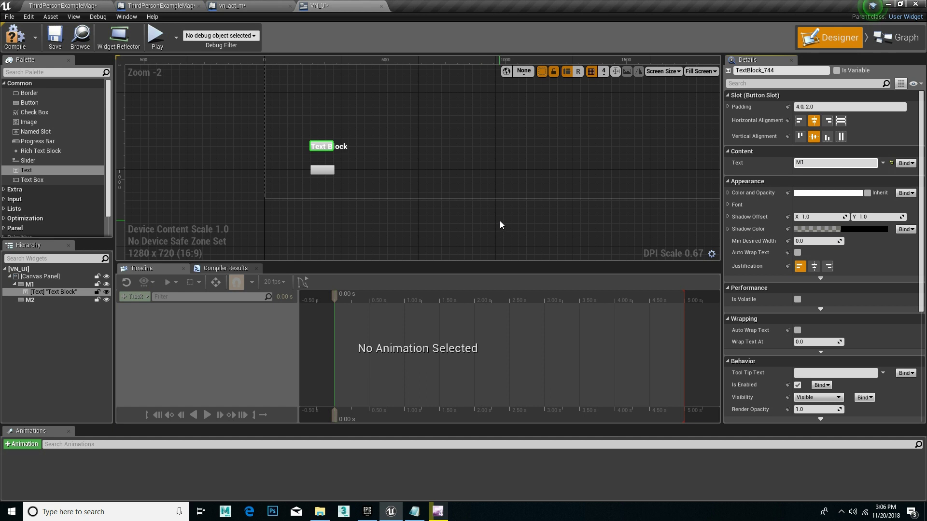
{"action": "key", "text": "Return"}
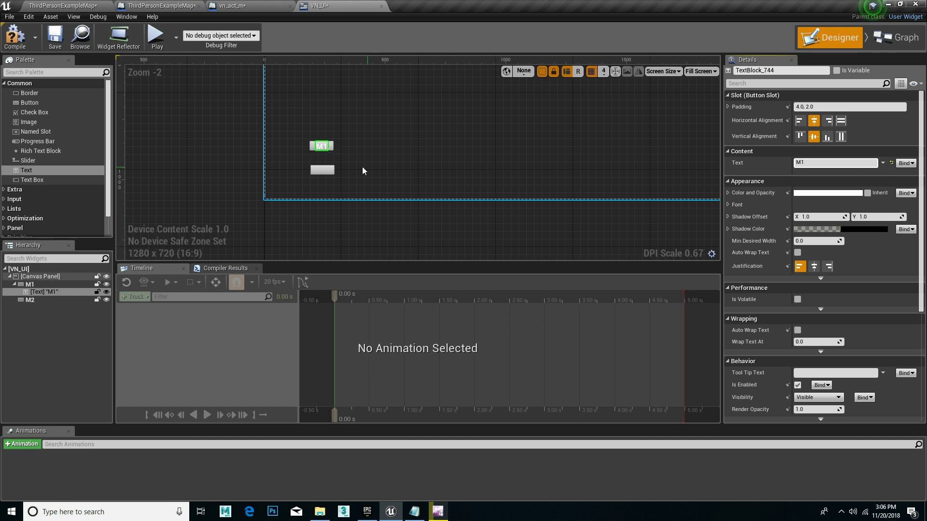
Paste a copy of the label into button M2 so it reads M2.
{"action": "left_click", "coordinate": [323, 149]}
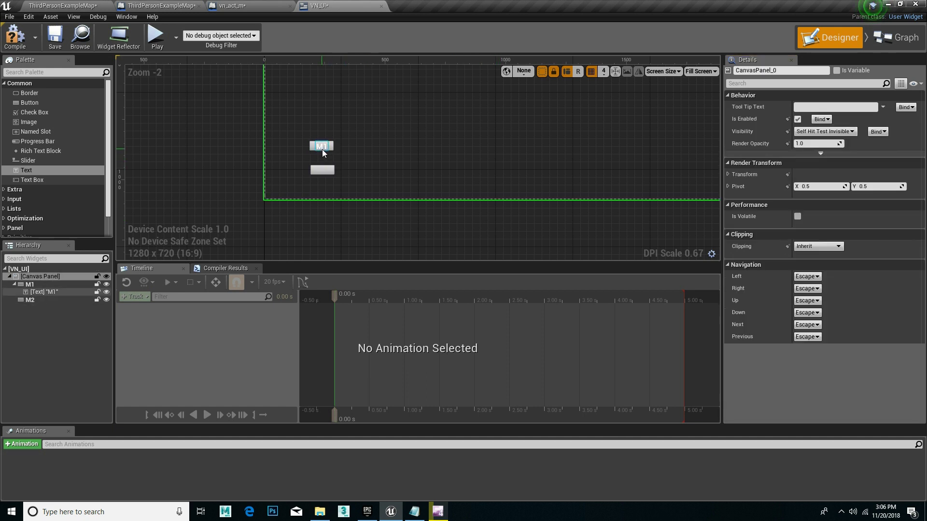
{"action": "left_click", "coordinate": [323, 147]}
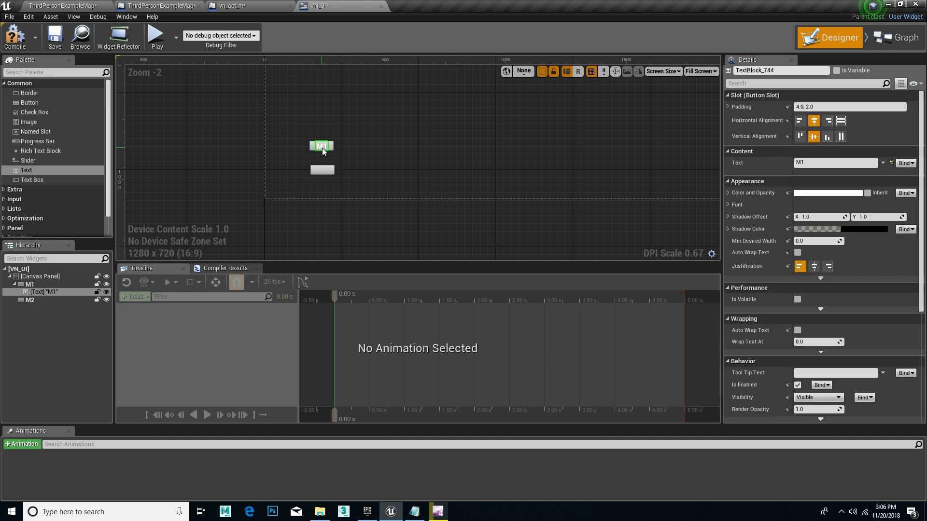
{"action": "left_click", "coordinate": [330, 173]}
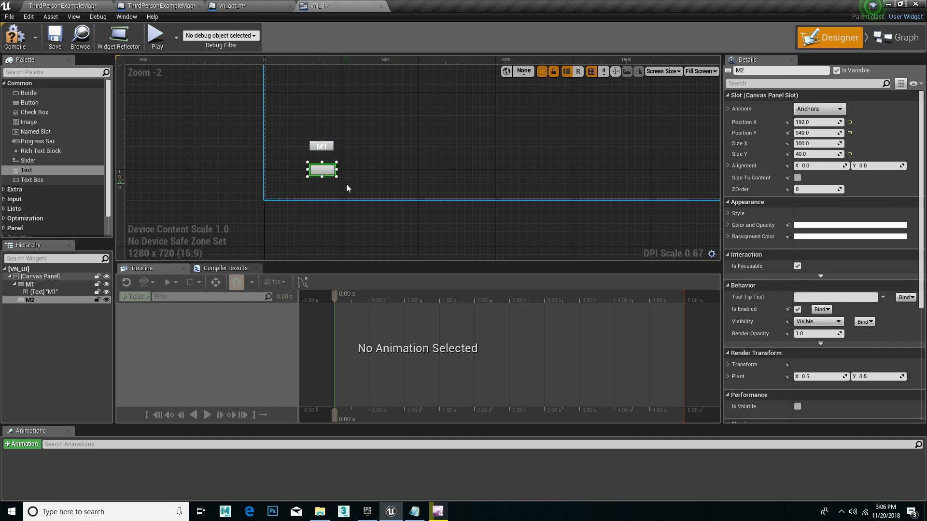
{"action": "key", "text": "ctrl+v"}
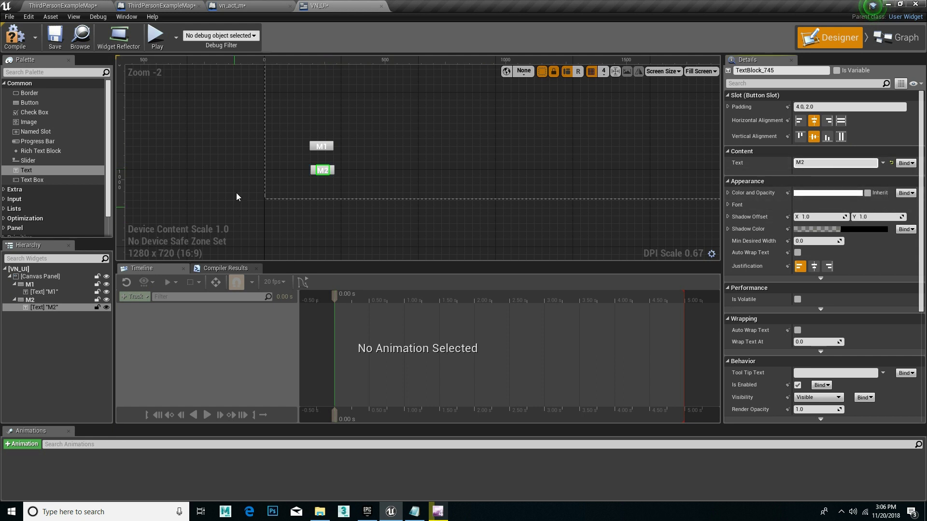
{"action": "scroll", "coordinate": [366, 144], "scroll_direction": "down", "scroll_amount": 2}
{"action": "left_click", "coordinate": [363, 153]}
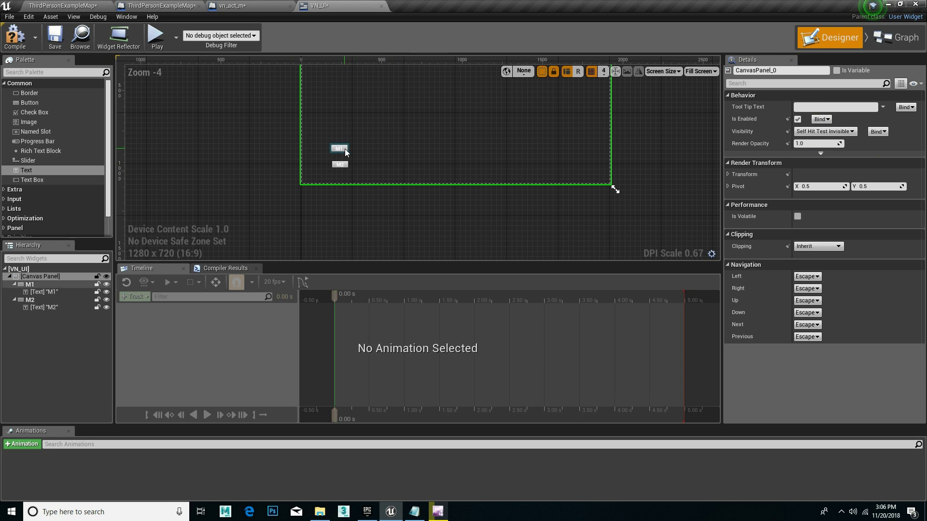
{"action": "scroll", "coordinate": [357, 155], "scroll_direction": "up", "scroll_amount": 3}
{"action": "left_click", "coordinate": [337, 144]}
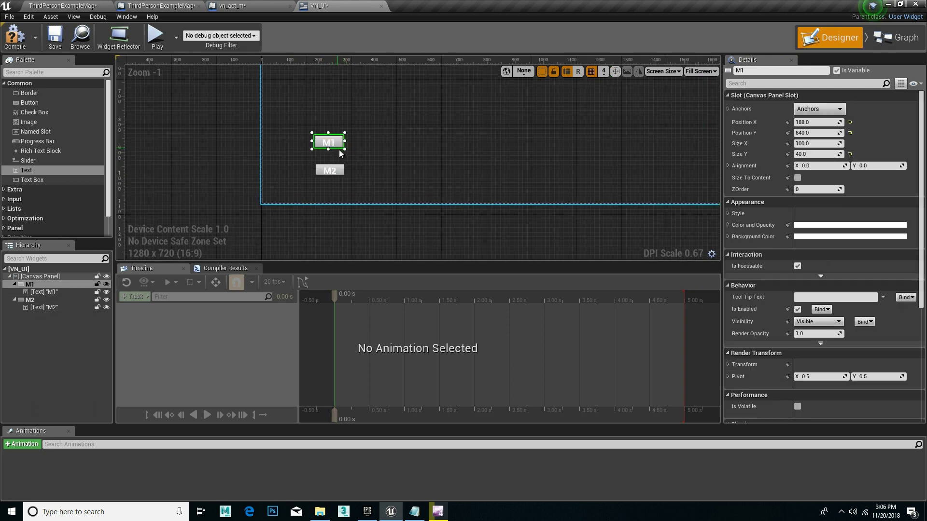
{"action": "left_click", "coordinate": [330, 170]}
{"action": "scroll", "coordinate": [353, 132], "scroll_direction": "down", "scroll_amount": 1}
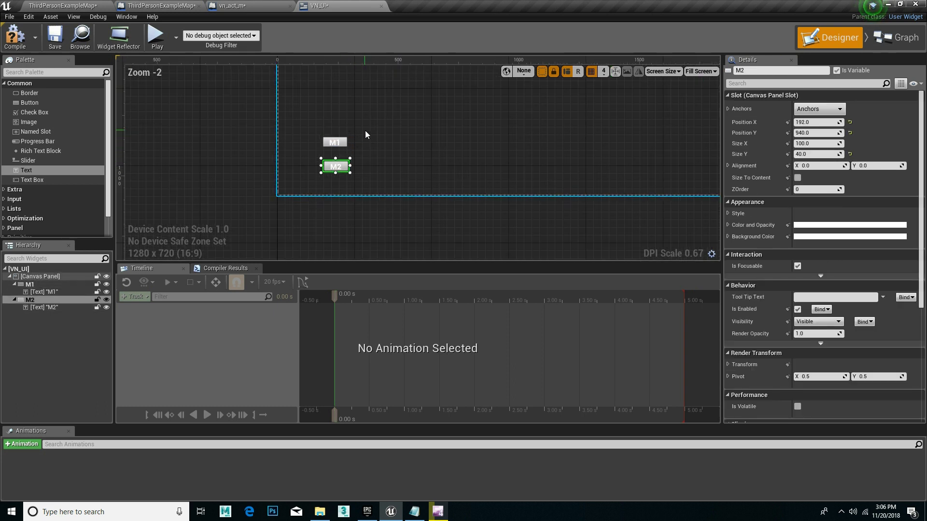
Add a free text block above the buttons and set its text to MATERIAL.
{"action": "mouse_move", "coordinate": [25, 172]}
{"action": "left_mouse_down"}
{"action": "mouse_move", "coordinate": [287, 142]}
{"action": "mouse_move", "coordinate": [312, 120]}
{"action": "left_mouse_up"}
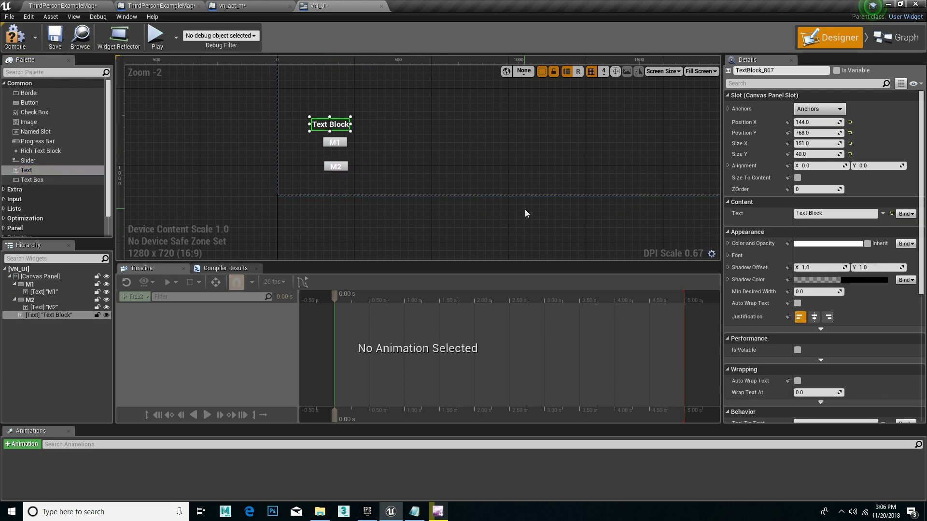
{"action": "left_click", "coordinate": [829, 216]}
{"action": "type", "text": "MATERIA"}
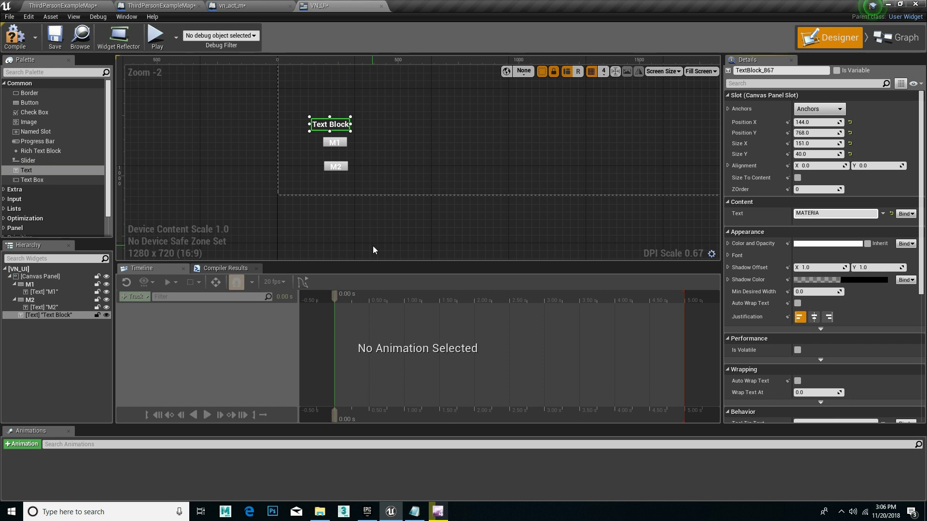
{"action": "type", "text": "L"}
{"action": "key", "text": "Return"}
{"action": "left_click", "coordinate": [376, 205]}
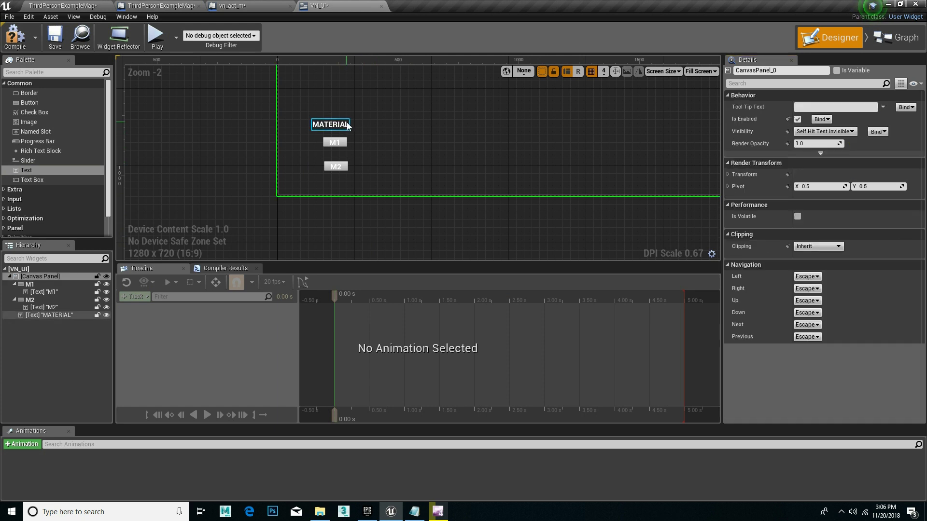
Position the MATERIAL text block just above the M1 button.
{"action": "left_click", "coordinate": [340, 127]}
{"action": "left_click_drag", "start_coordinate": [338, 130], "coordinate": [343, 127]}
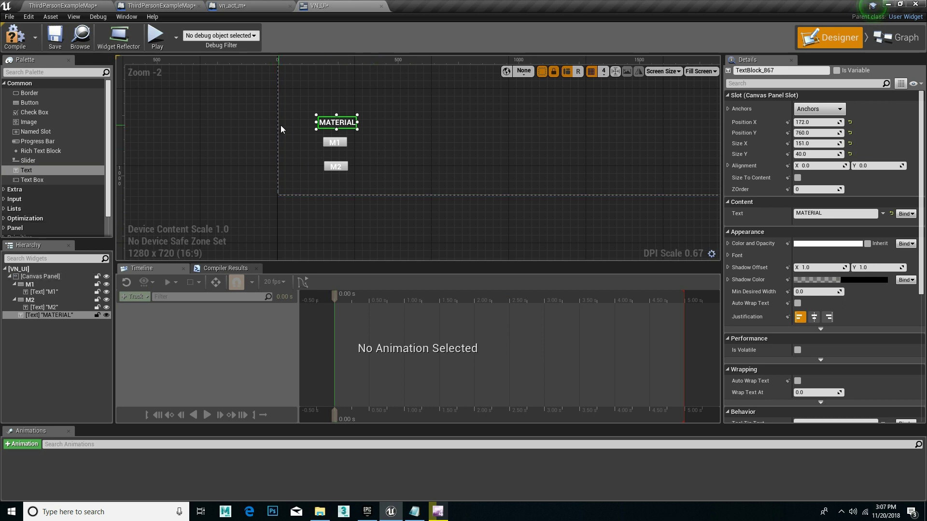
{"action": "scroll", "coordinate": [381, 176], "scroll_direction": "down", "scroll_amount": 1}
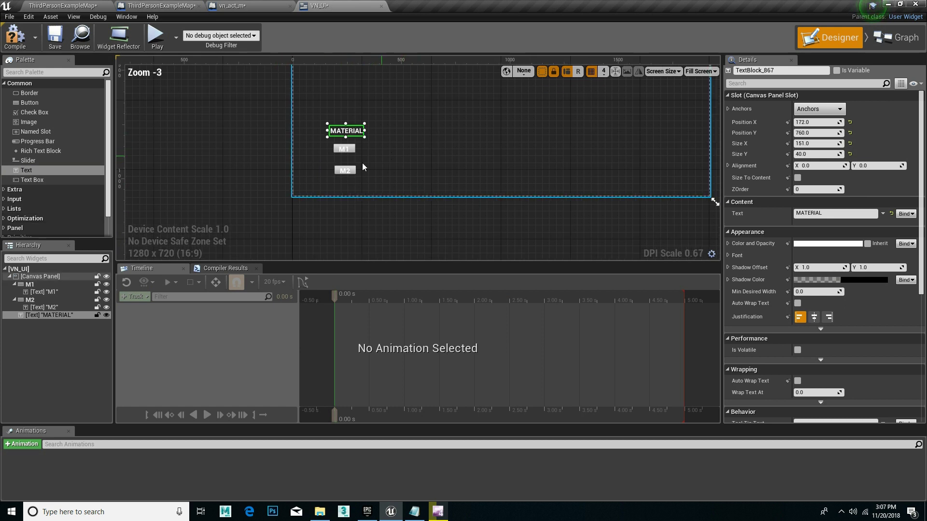
{"action": "right_click_drag", "start_coordinate": [420, 145], "coordinate": [418, 152]}
{"action": "scroll", "coordinate": [417, 152], "scroll_direction": "down", "scroll_amount": 1}
{"action": "left_click", "coordinate": [395, 158]}
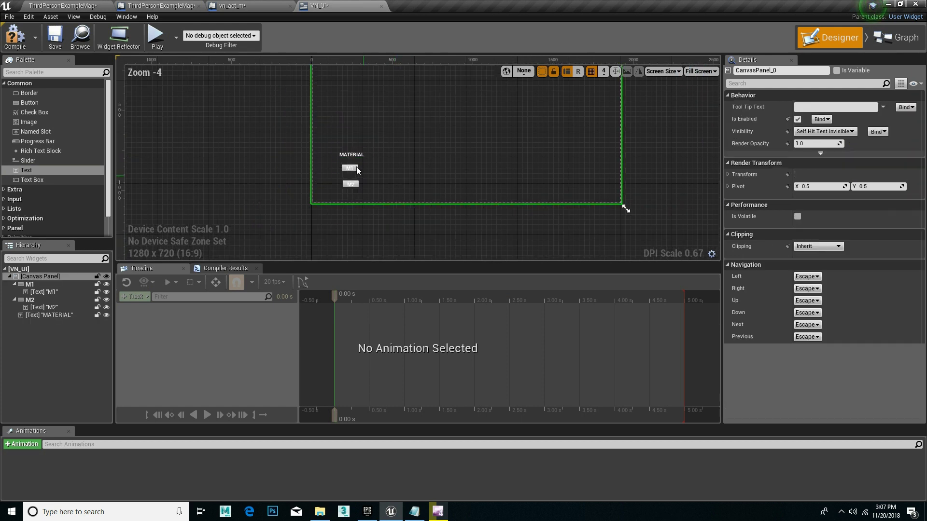
{"action": "scroll", "coordinate": [400, 149], "scroll_direction": "down", "scroll_amount": 2}
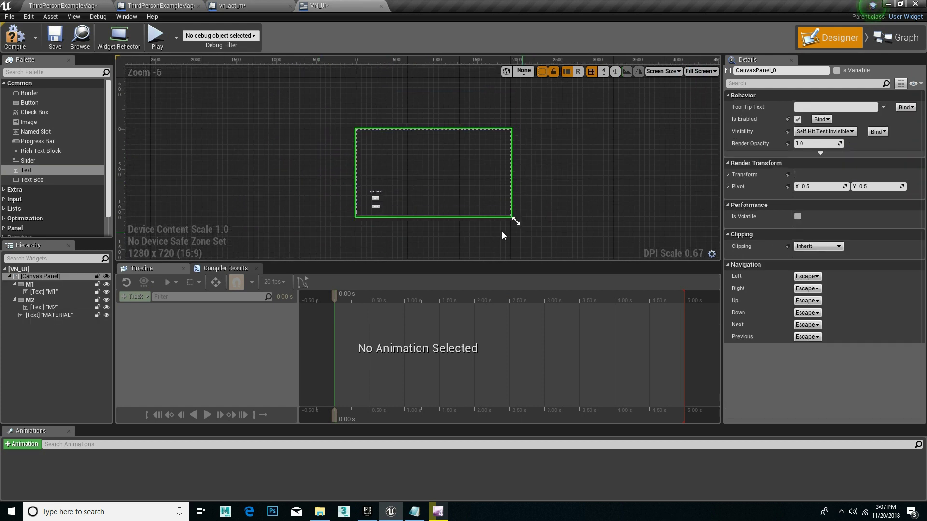
{"action": "scroll", "coordinate": [404, 217], "scroll_direction": "up", "scroll_amount": 2}
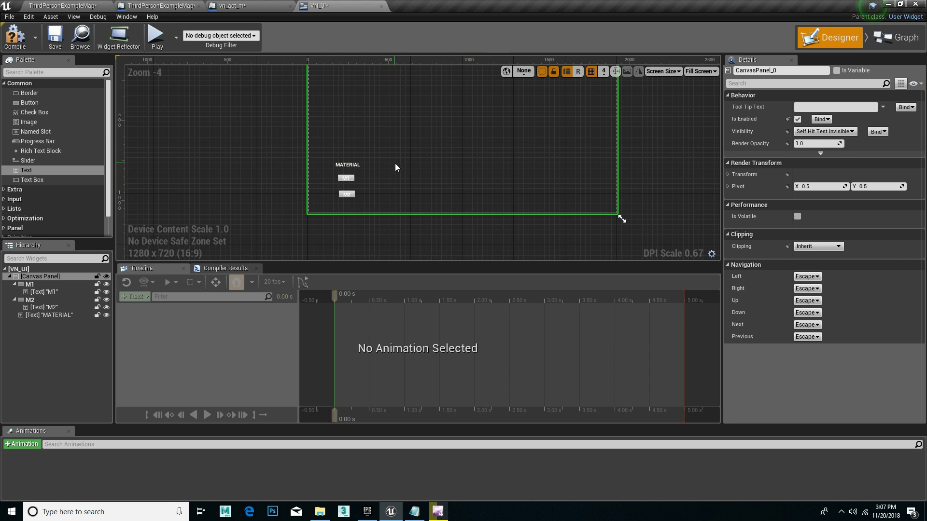
{"action": "right_click_drag", "start_coordinate": [396, 168], "coordinate": [402, 167]}
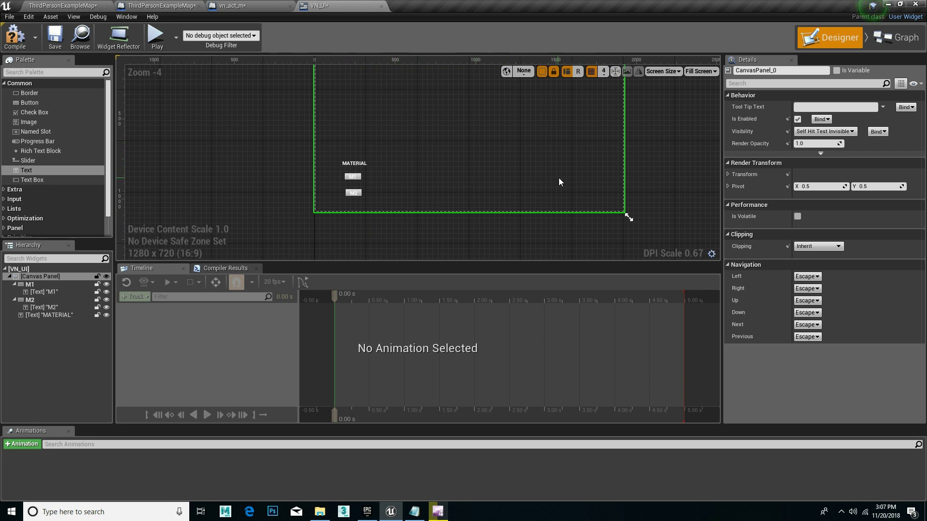
Select M1 in the Hierarchy, open the Event Graph, and box-select the three default event nodes.
{"action": "left_click", "coordinate": [359, 179]}
{"action": "left_click", "coordinate": [406, 141]}
{"action": "scroll", "coordinate": [363, 173], "scroll_direction": "up", "scroll_amount": 4}
{"action": "left_click", "coordinate": [337, 178]}
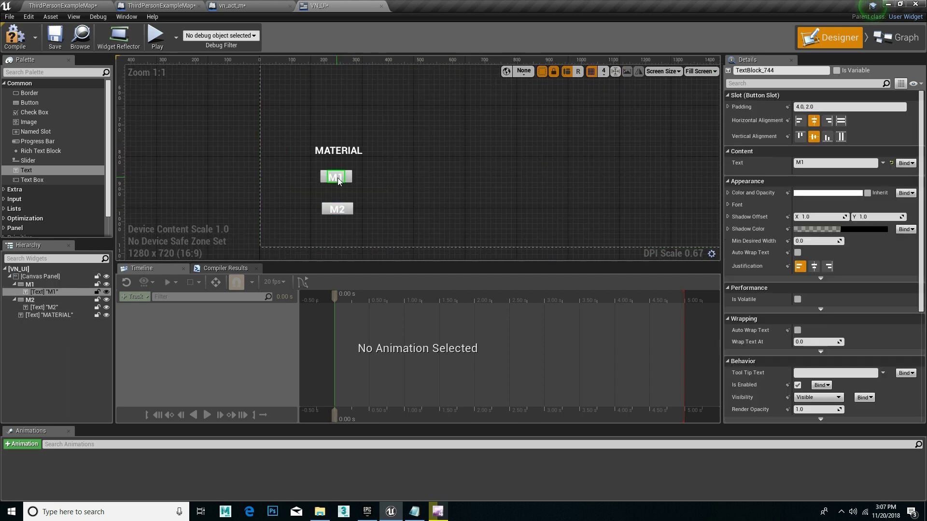
{"action": "left_click", "coordinate": [356, 178]}
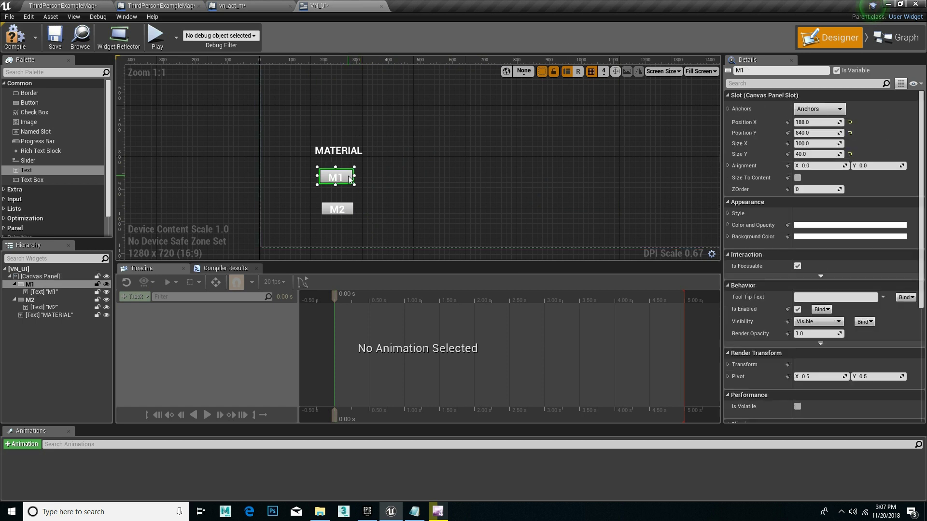
{"action": "left_click", "coordinate": [28, 289]}
{"action": "left_click", "coordinate": [28, 285]}
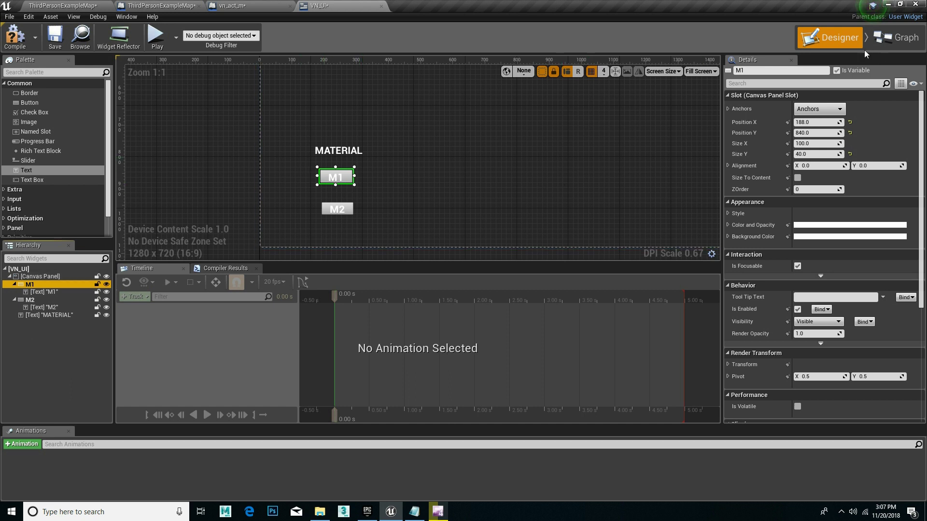
{"action": "left_click", "coordinate": [893, 47]}
{"action": "left_click_drag", "start_coordinate": [472, 316], "coordinate": [645, 125]}
Delete Event Pre Construct, Event Construct and Event Tick, leaving the graph empty.
{"action": "key", "text": "Delete"}
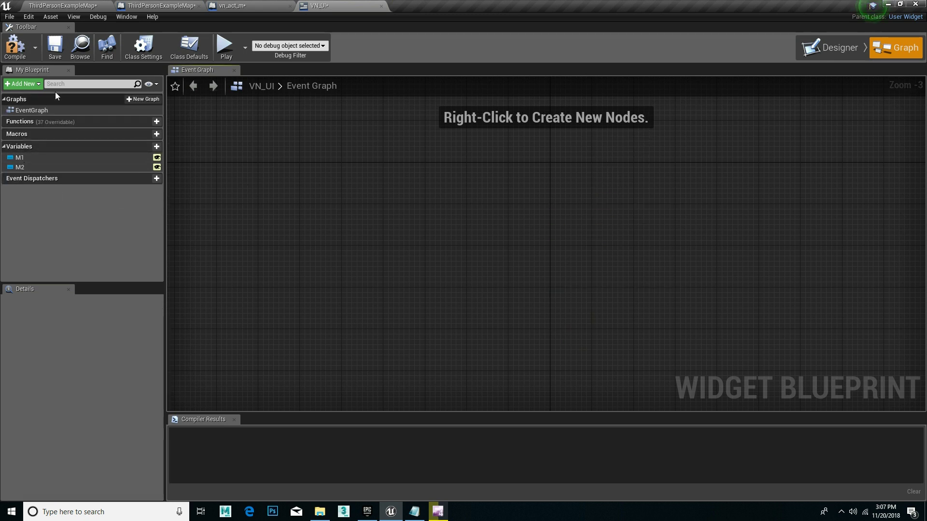
{"action": "left_click", "coordinate": [832, 47]}
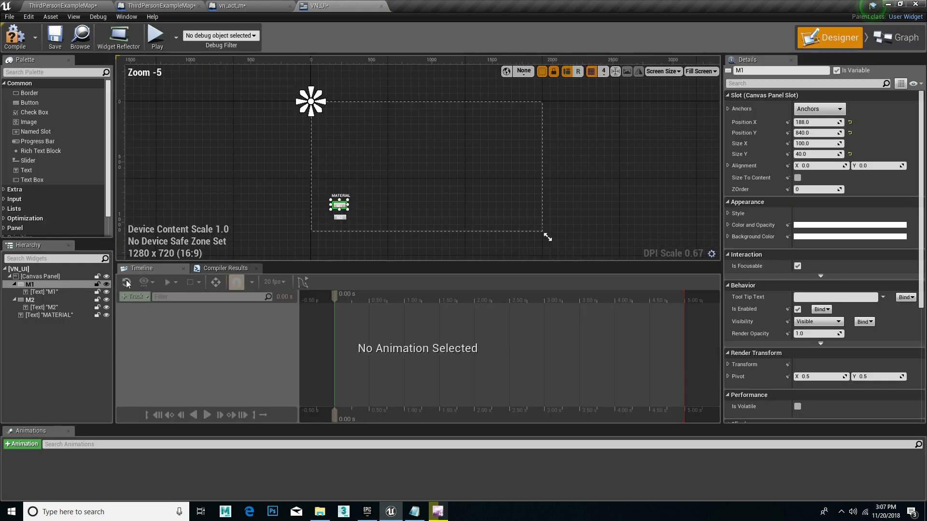
{"action": "left_click", "coordinate": [898, 37]}
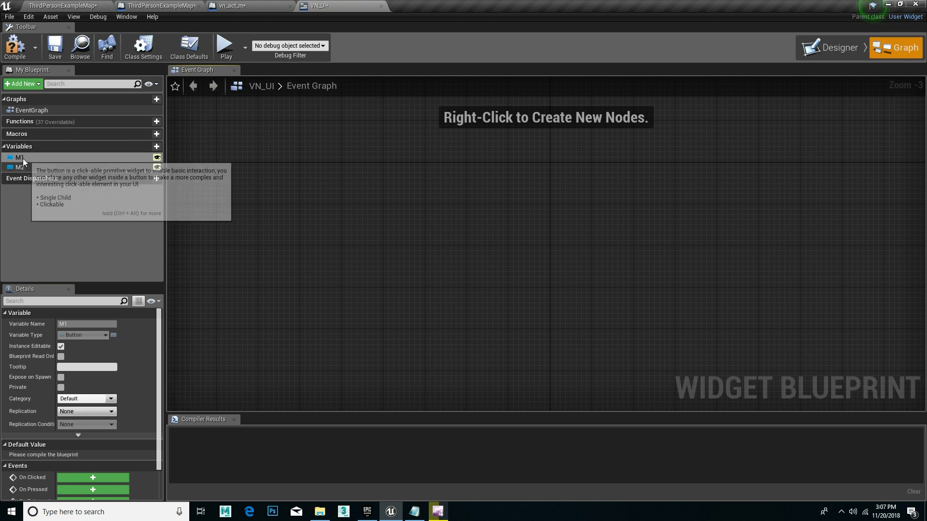
{"action": "left_click_drag", "start_coordinate": [22, 158], "coordinate": [246, 215]}
{"action": "left_click_drag", "start_coordinate": [372, 268], "coordinate": [51, 221]}
Add an On Clicked (M1) event node from the Details panel's Events section.
{"action": "scroll", "coordinate": [56, 434], "scroll_direction": "down", "scroll_amount": 3}
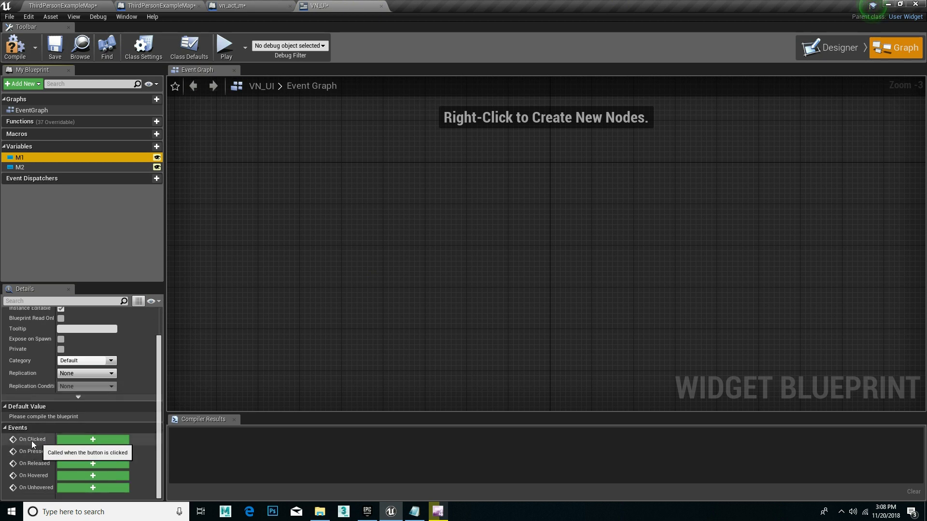
{"action": "left_click", "coordinate": [94, 442]}
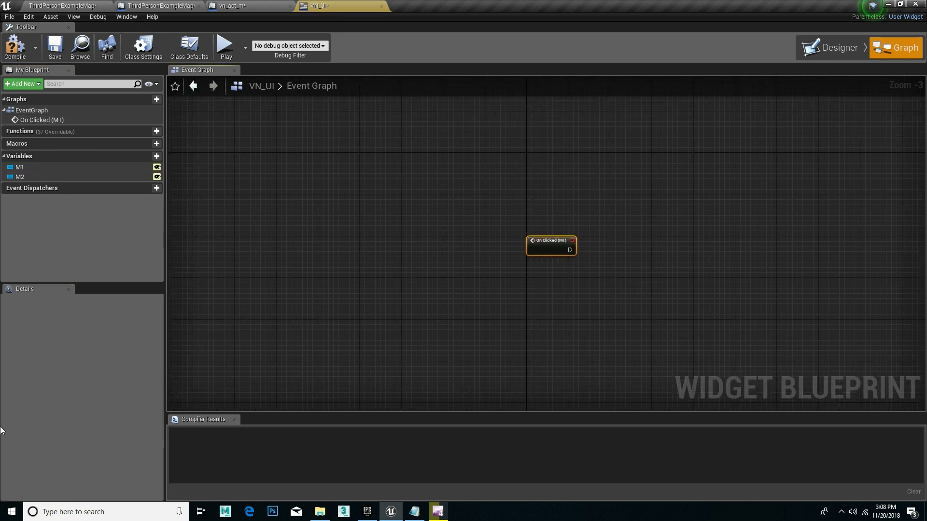
{"action": "mouse_move", "coordinate": [579, 252]}
{"action": "left_mouse_down"}
{"action": "mouse_move", "coordinate": [644, 259]}
{"action": "mouse_move", "coordinate": [618, 247]}
{"action": "left_mouse_up"}
{"action": "left_click", "coordinate": [594, 260]}
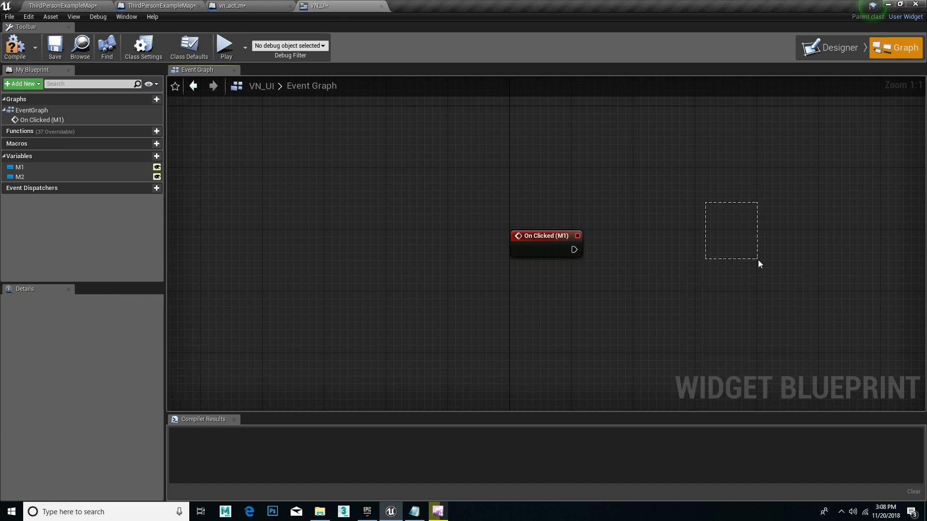
{"action": "left_click_drag", "start_coordinate": [758, 260], "coordinate": [757, 259]}
Inspect the vnm1 custom event in the vn_act_m blueprint, then return to VN_UI's graph.
{"action": "left_click", "coordinate": [275, 5]}
{"action": "left_click_drag", "start_coordinate": [306, 182], "coordinate": [313, 350]}
{"action": "left_click_drag", "start_coordinate": [239, 152], "coordinate": [281, 348]}
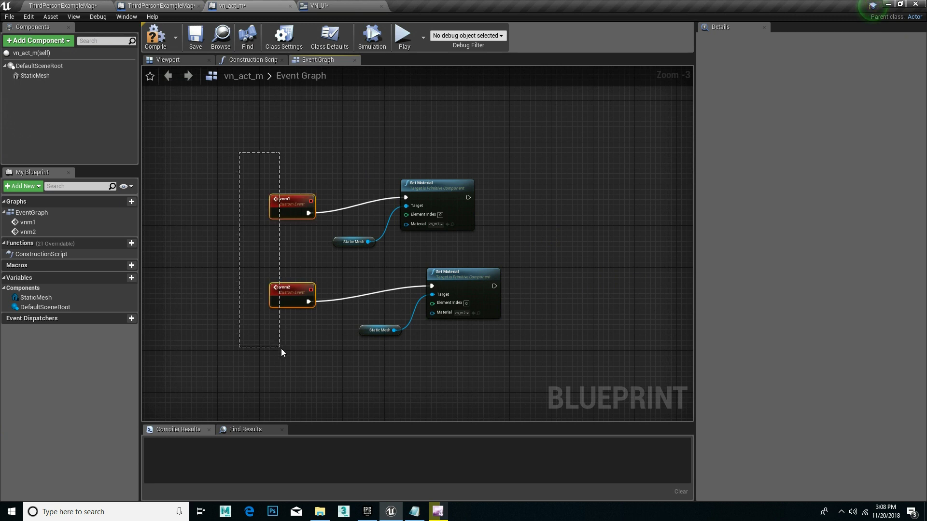
{"action": "left_click", "coordinate": [283, 196]}
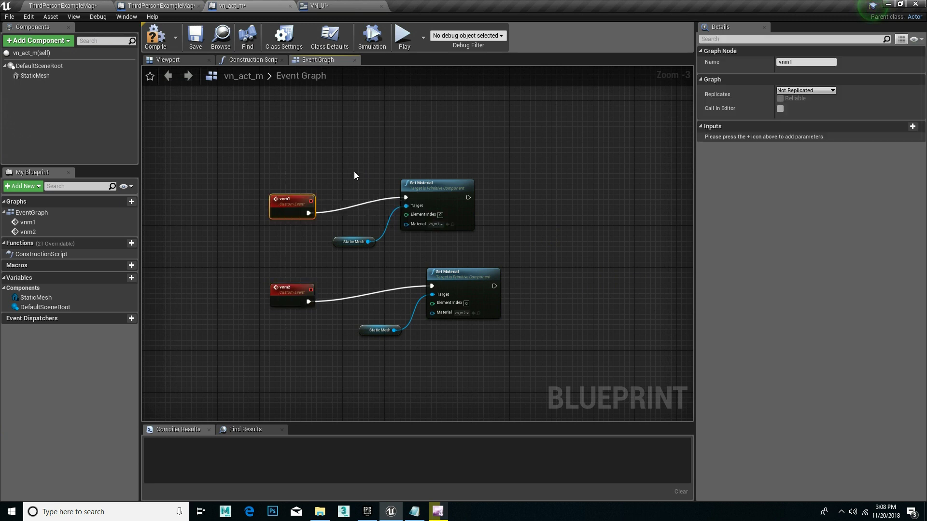
{"action": "left_click", "coordinate": [159, 5]}
{"action": "left_click", "coordinate": [320, 6]}
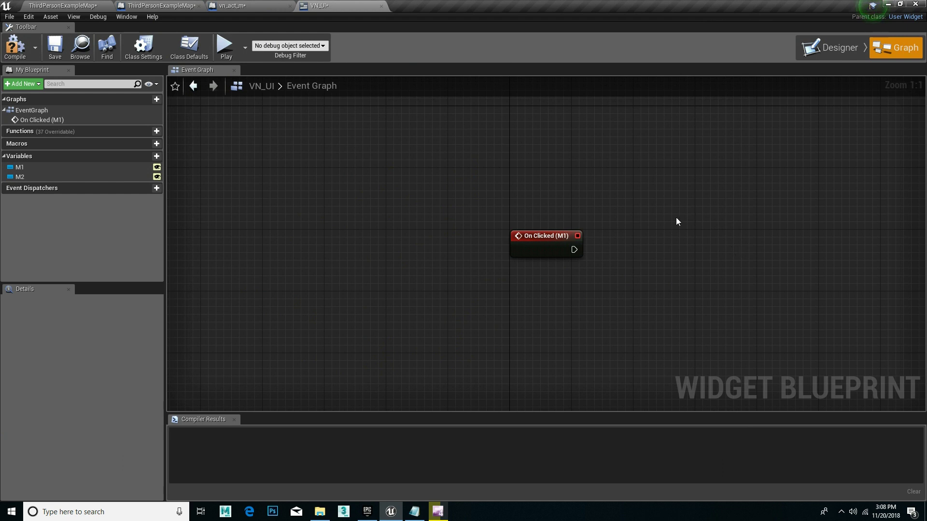
{"action": "mouse_move", "coordinate": [679, 218]}
{"action": "left_mouse_down"}
{"action": "mouse_move", "coordinate": [731, 269]}
{"action": "mouse_move", "coordinate": [765, 262]}
{"action": "left_mouse_up"}
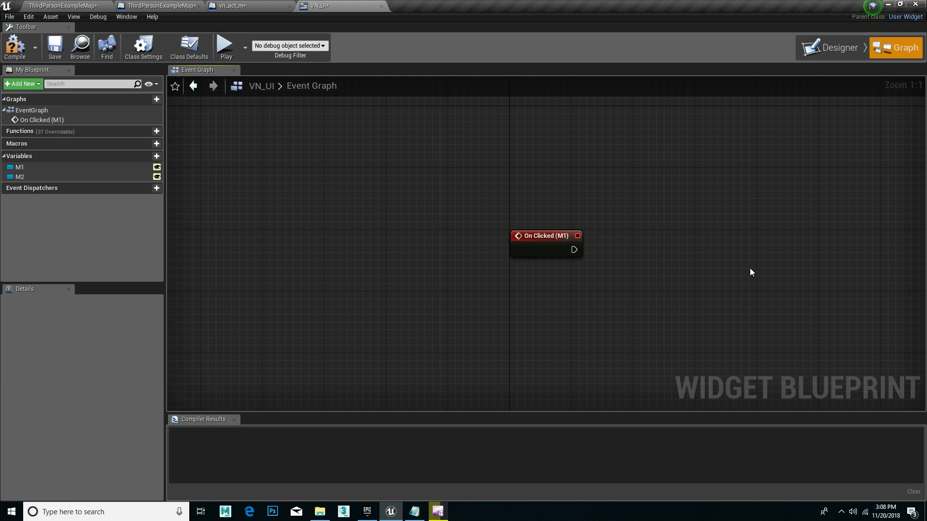
Search the VN_UI graph's action list for 'vnm', dismiss it, and pan On Clicked further left.
{"action": "right_click", "coordinate": [730, 247]}
{"action": "type", "text": "v"}
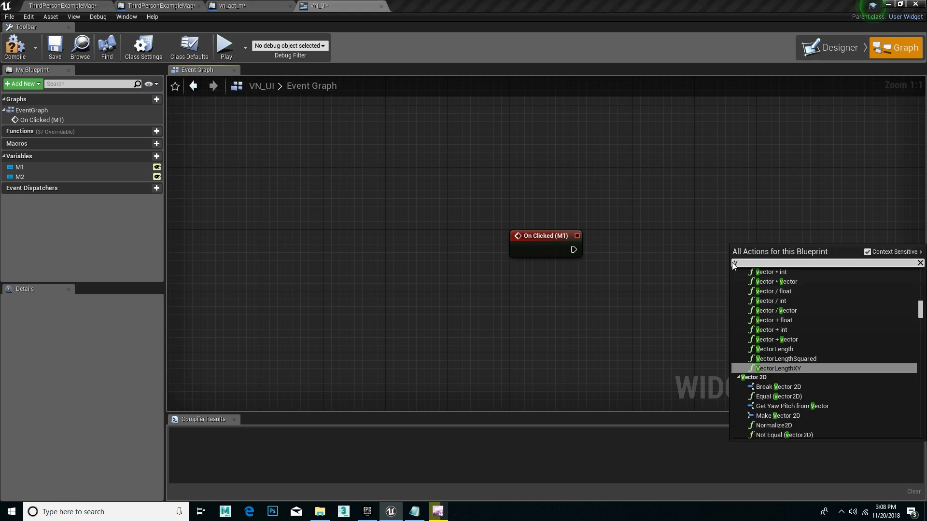
{"action": "type", "text": "N"}
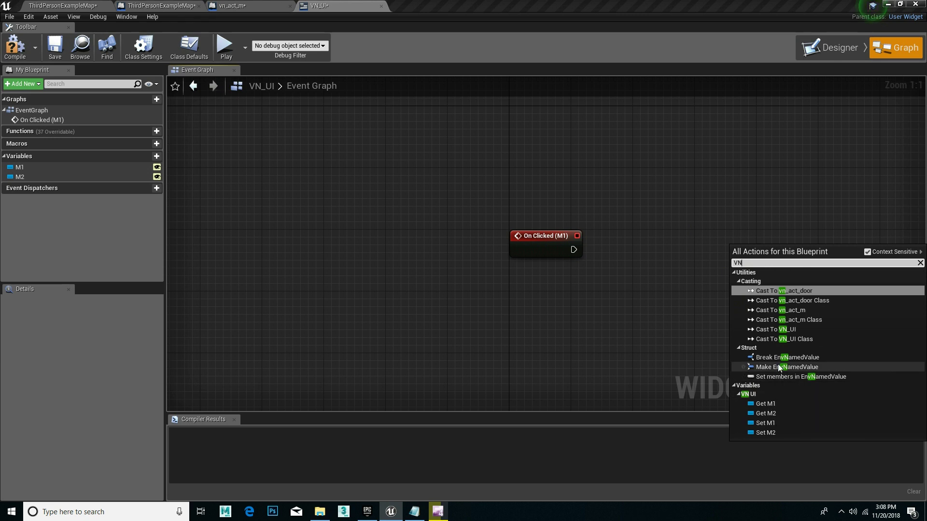
{"action": "type", "text": "M"}
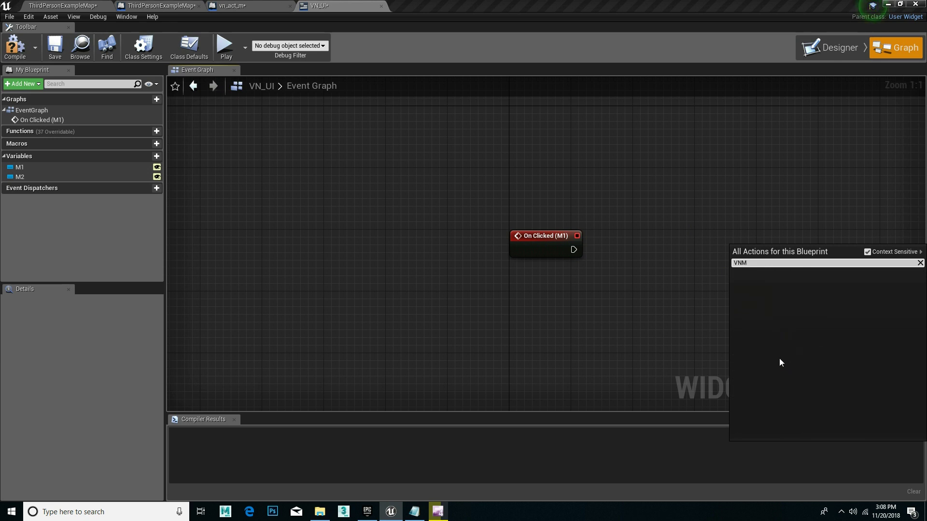
{"action": "key", "text": "BackSpace"}
{"action": "key", "text": "BackSpace"}
{"action": "key", "text": "BackSpace"}
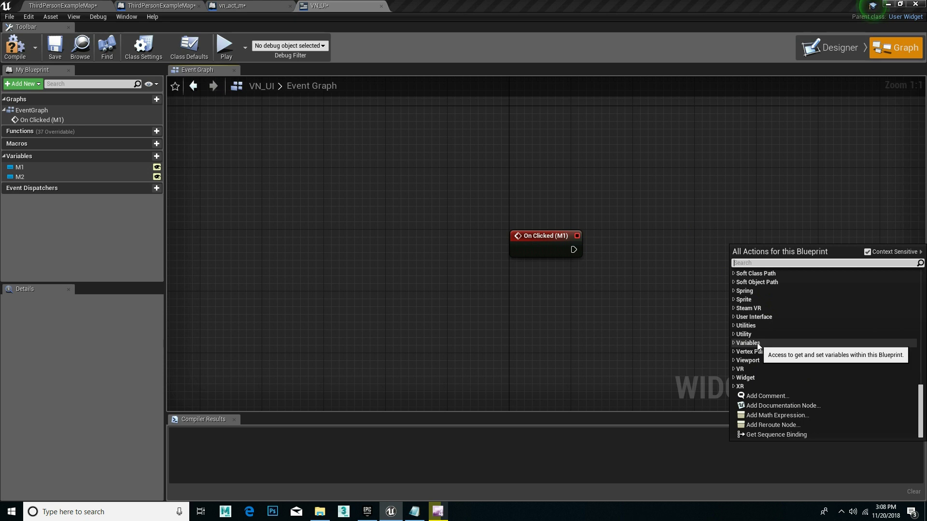
{"action": "type", "text": "vn"}
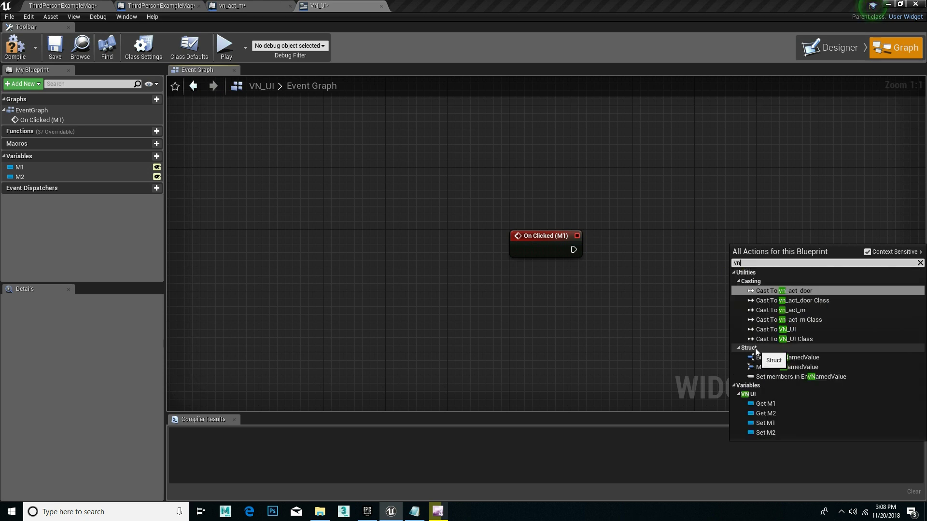
{"action": "type", "text": "m"}
{"action": "left_click", "coordinate": [613, 319]}
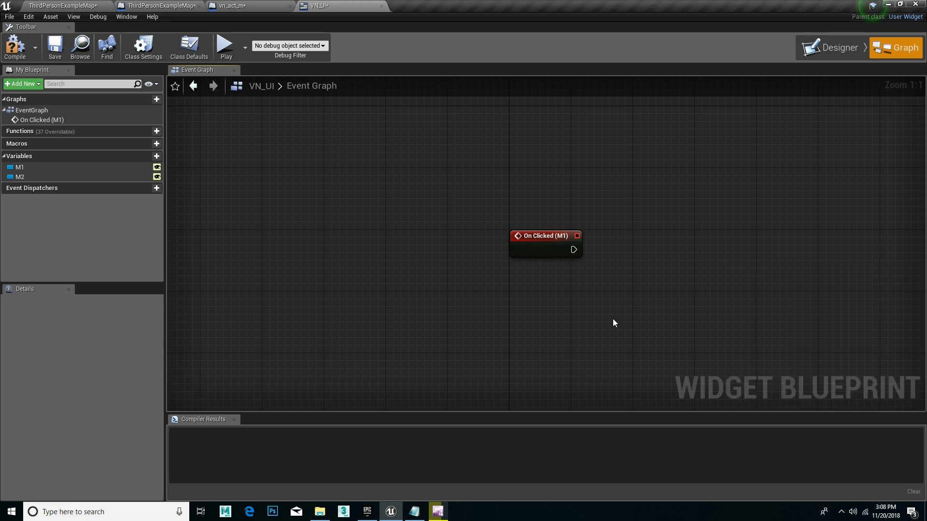
{"action": "right_click_drag", "start_coordinate": [683, 314], "coordinate": [601, 326]}
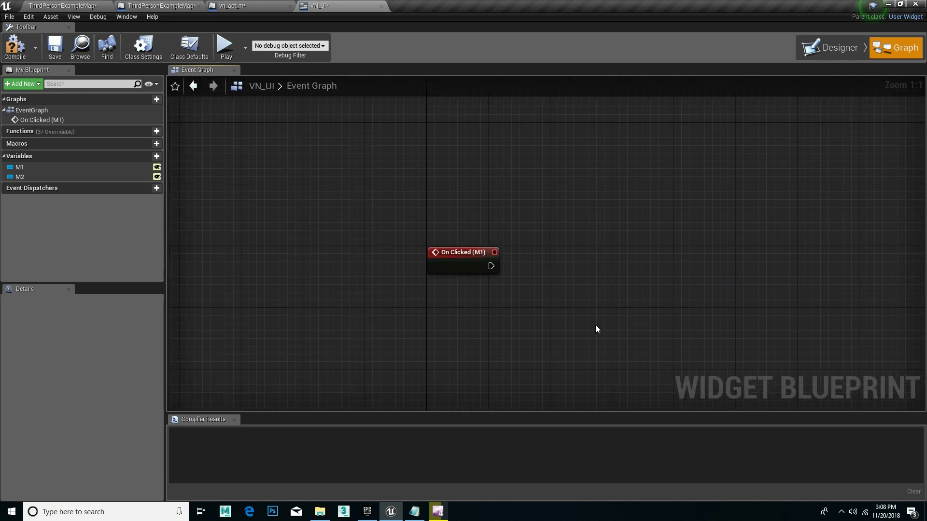
Compile the vn_act_m blueprint, return to VN_UI, and pull a wire from On Clicked (M1).
{"action": "left_click", "coordinate": [234, 6]}
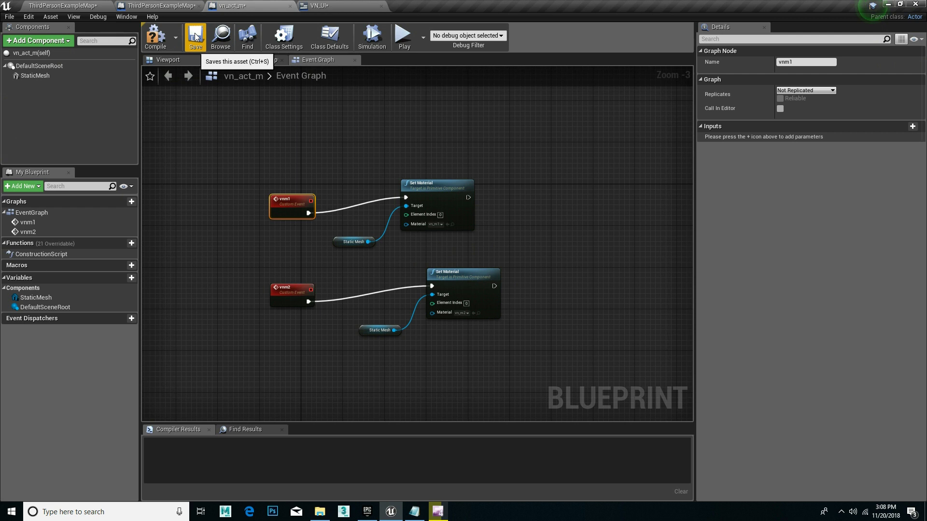
{"action": "left_click", "coordinate": [155, 38]}
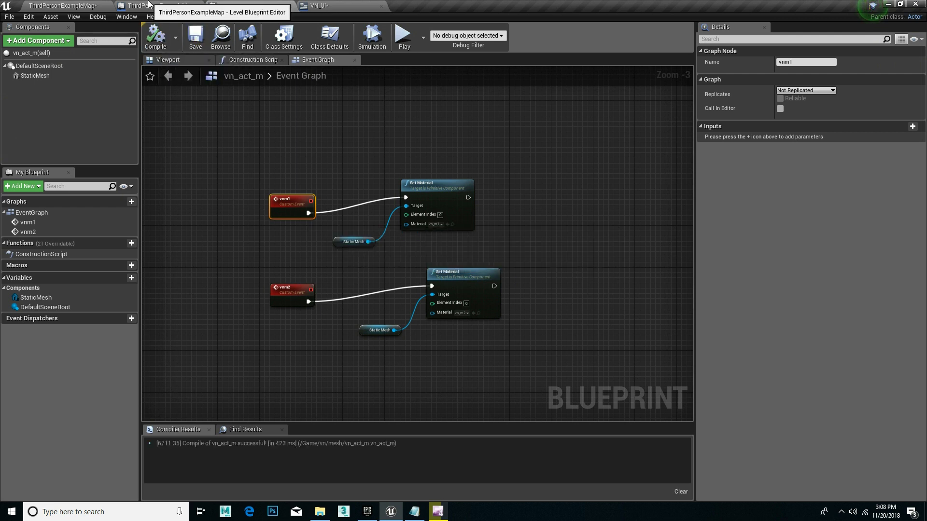
{"action": "left_click", "coordinate": [148, 5]}
{"action": "left_click", "coordinate": [320, 5]}
{"action": "left_click_drag", "start_coordinate": [491, 252], "coordinate": [528, 255]}
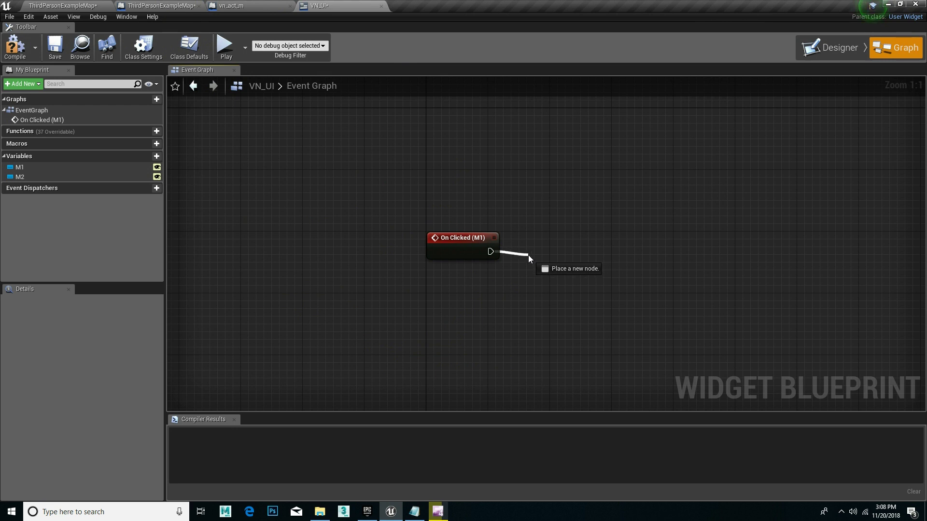
Add a Get All Actors Of Class node after On Clicked (M1) using a 'getall' search.
{"action": "left_click_drag", "start_coordinate": [528, 254], "coordinate": [528, 255]}
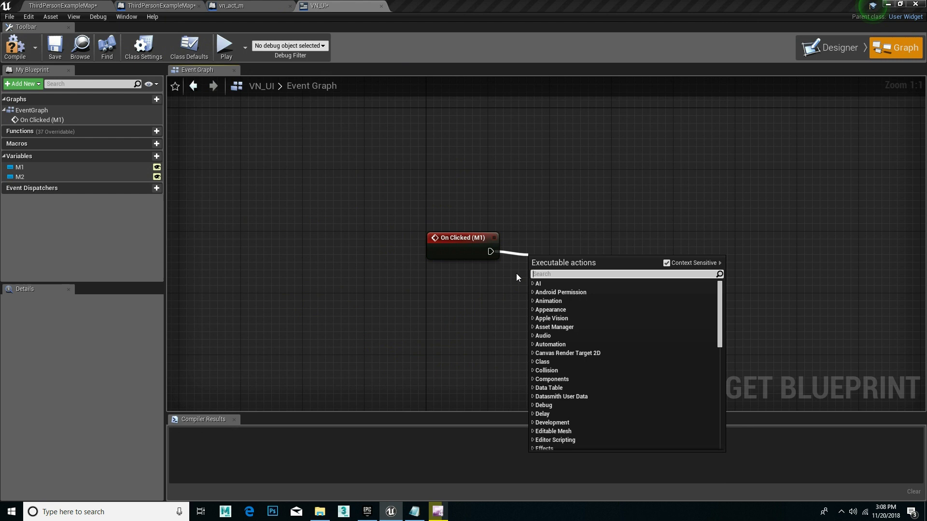
{"action": "type", "text": "s"}
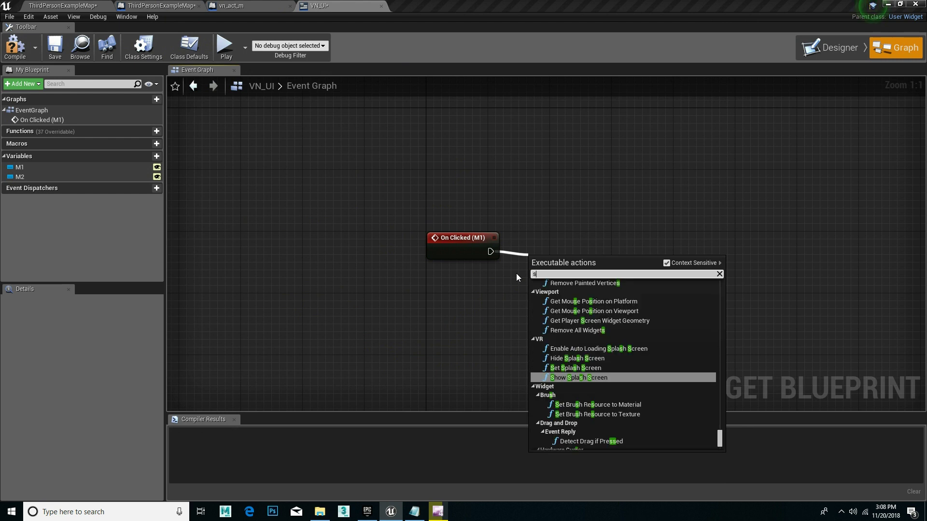
{"action": "key", "text": "BackSpace"}
{"action": "type", "text": "get"}
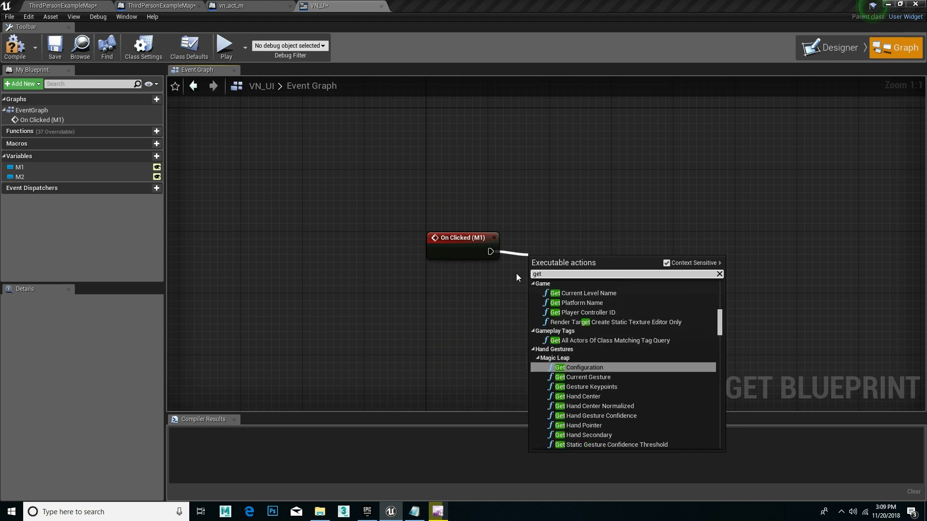
{"action": "type", "text": "all"}
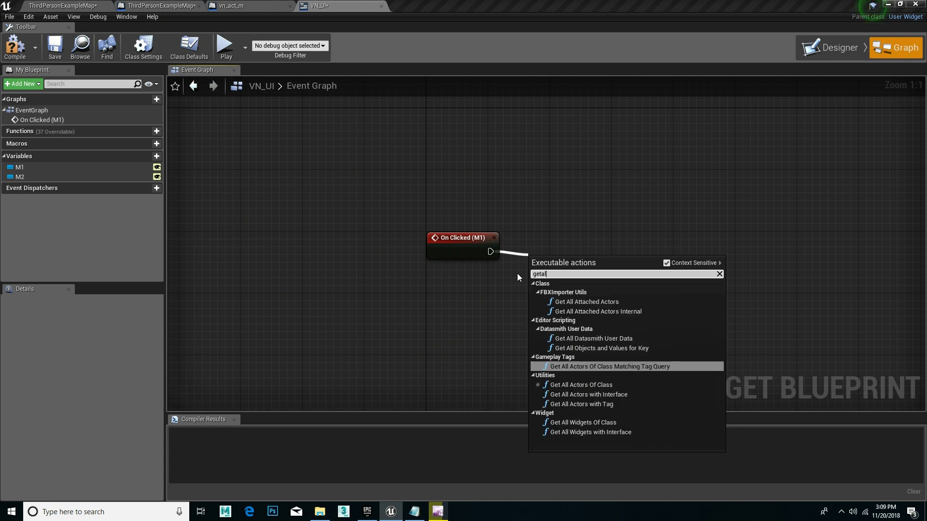
{"action": "left_click", "coordinate": [599, 385]}
Search the node's class list for 'vn' twice without choosing, then check the level tab.
{"action": "left_click", "coordinate": [571, 296]}
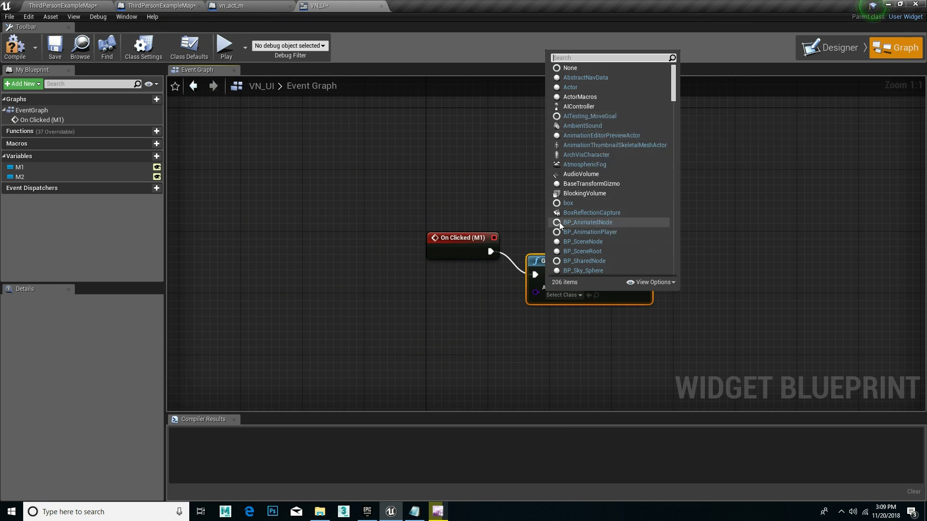
{"action": "type", "text": "vn"}
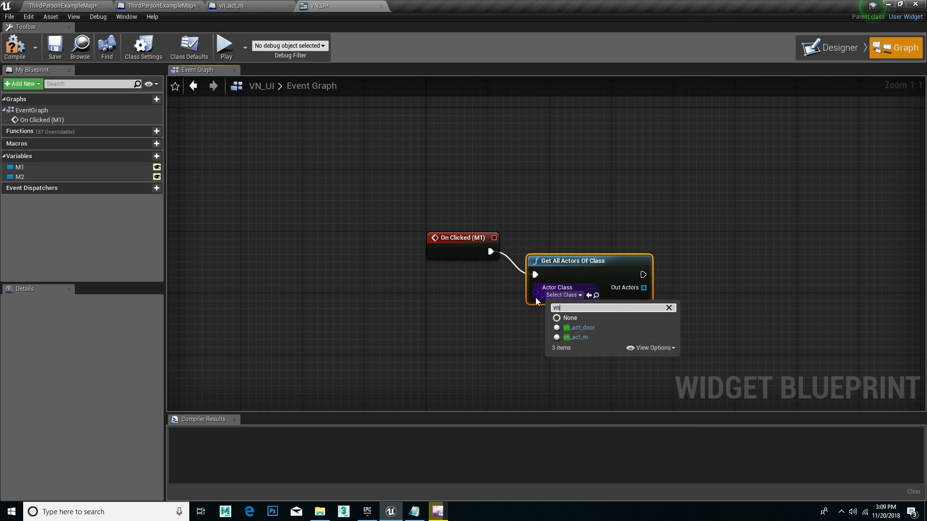
{"action": "left_click", "coordinate": [489, 302]}
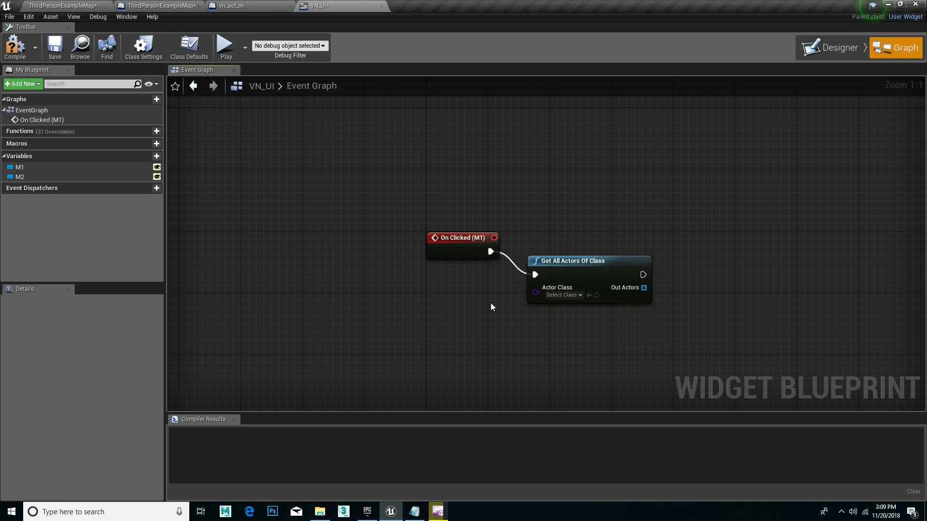
{"action": "left_click", "coordinate": [570, 295]}
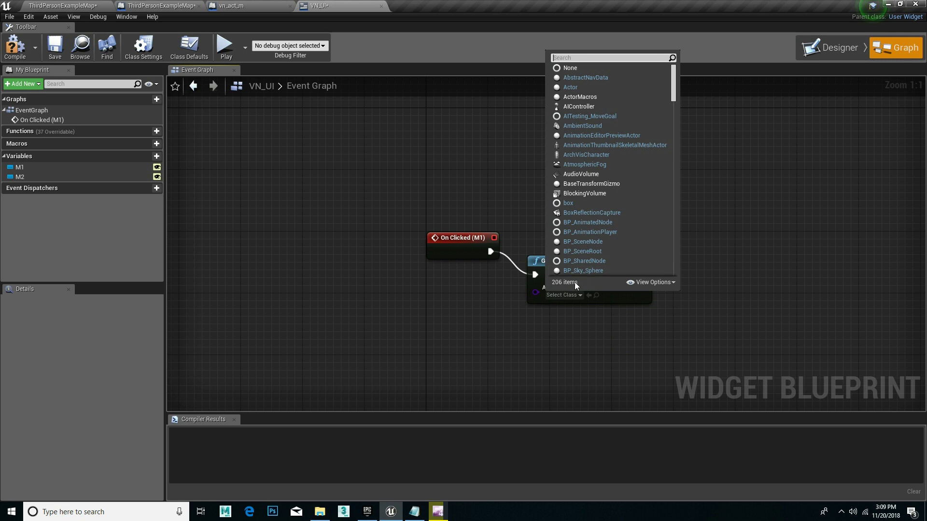
{"action": "type", "text": "vn"}
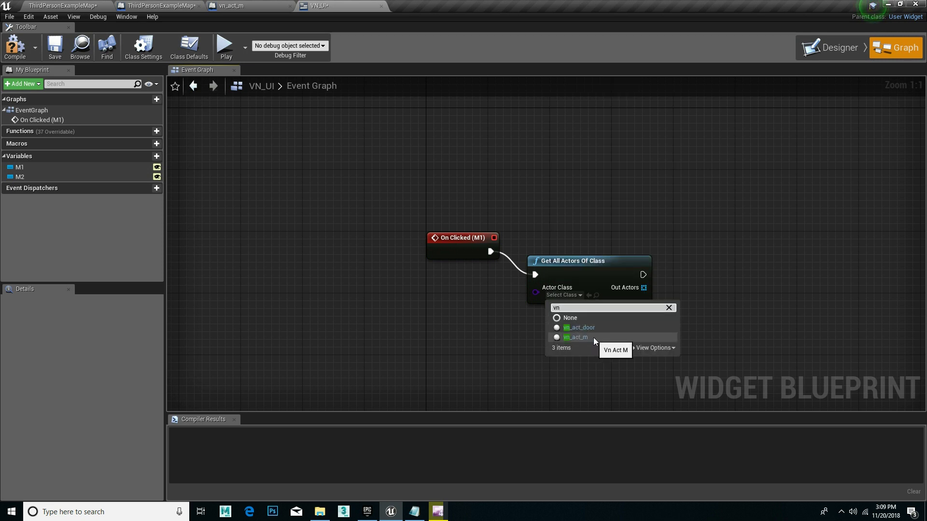
{"action": "left_click", "coordinate": [487, 338]}
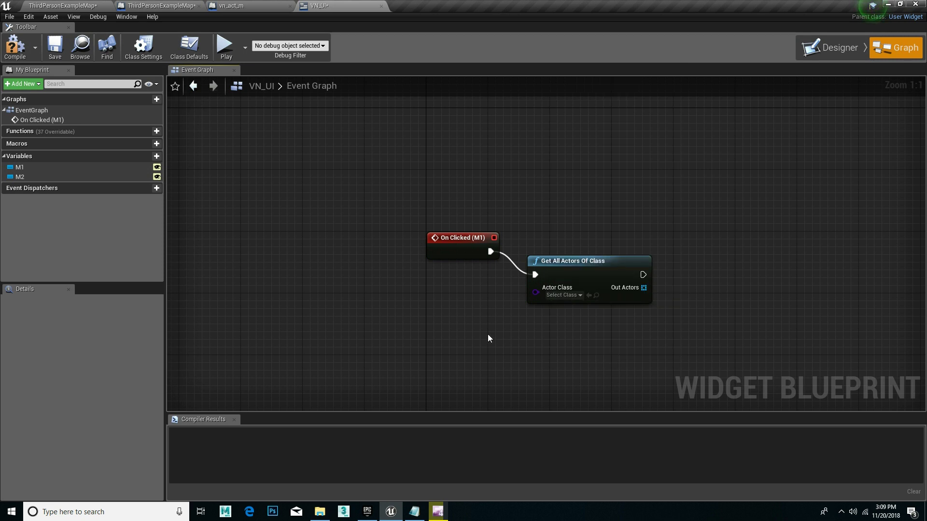
{"action": "left_click", "coordinate": [142, 5]}
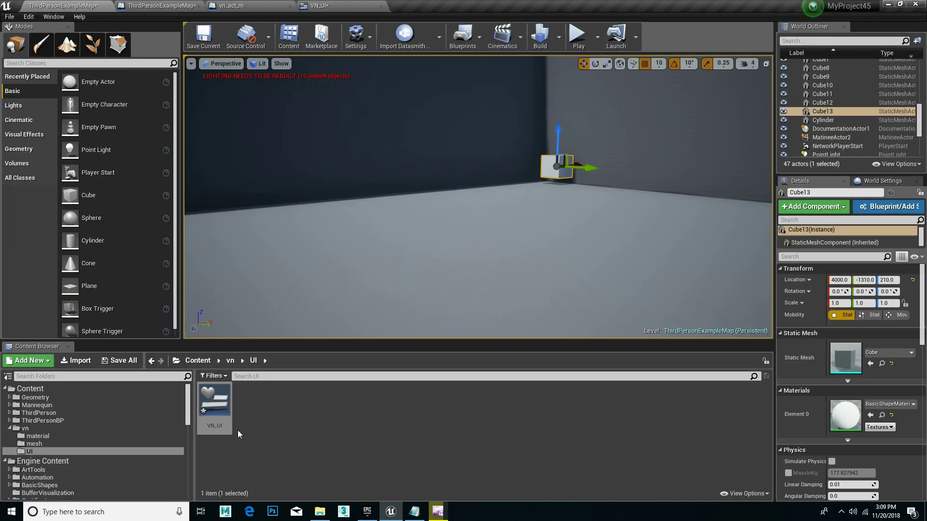
Find vn_act_m in the vn/mesh folder, then set the node's Actor Class to vn_act_m and align it.
{"action": "left_click", "coordinate": [30, 445]}
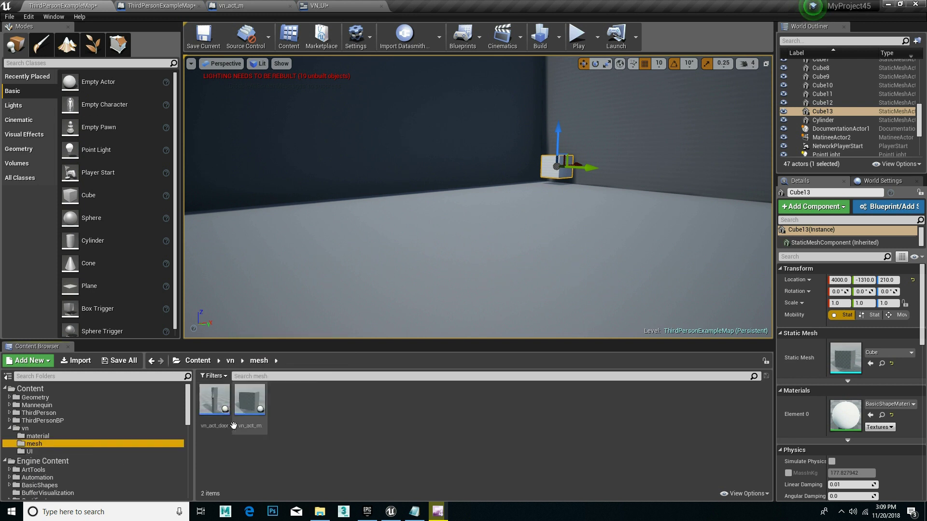
{"action": "left_click", "coordinate": [249, 406]}
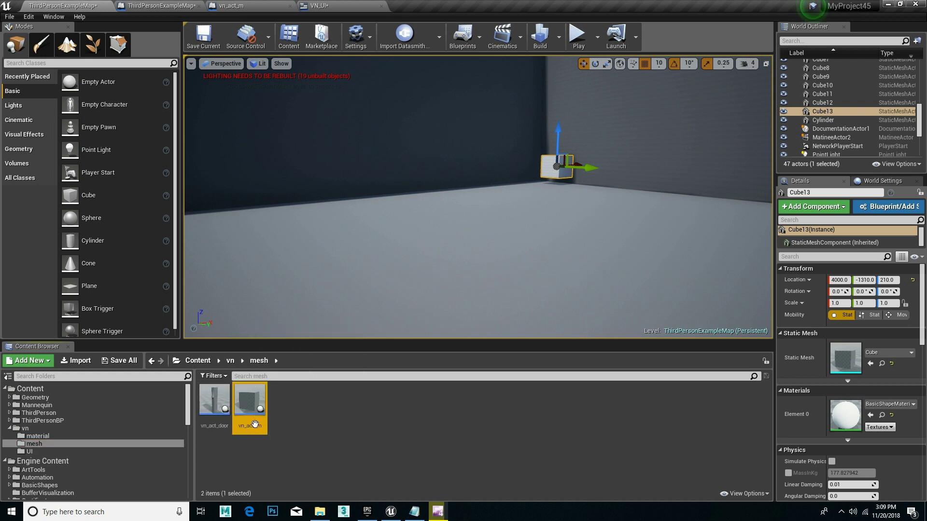
{"action": "left_click", "coordinate": [340, 5]}
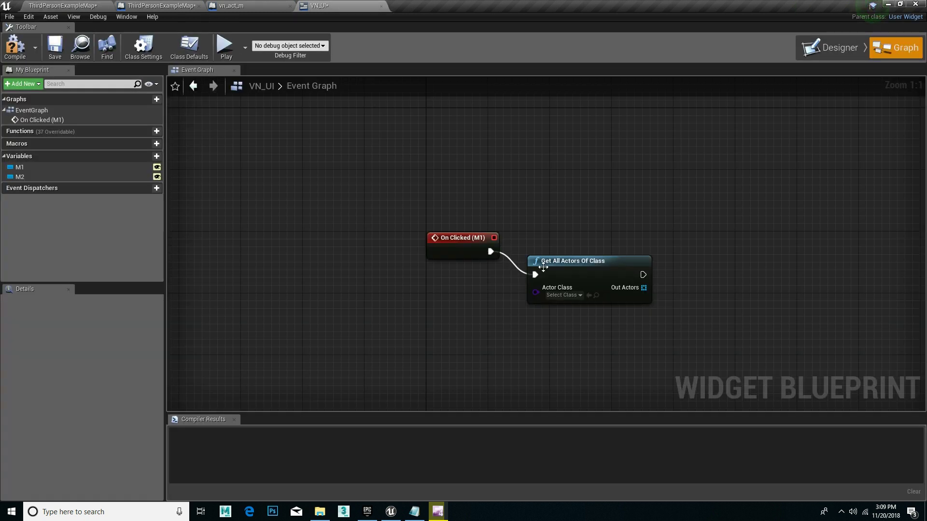
{"action": "left_click", "coordinate": [563, 296]}
{"action": "type", "text": "vn"}
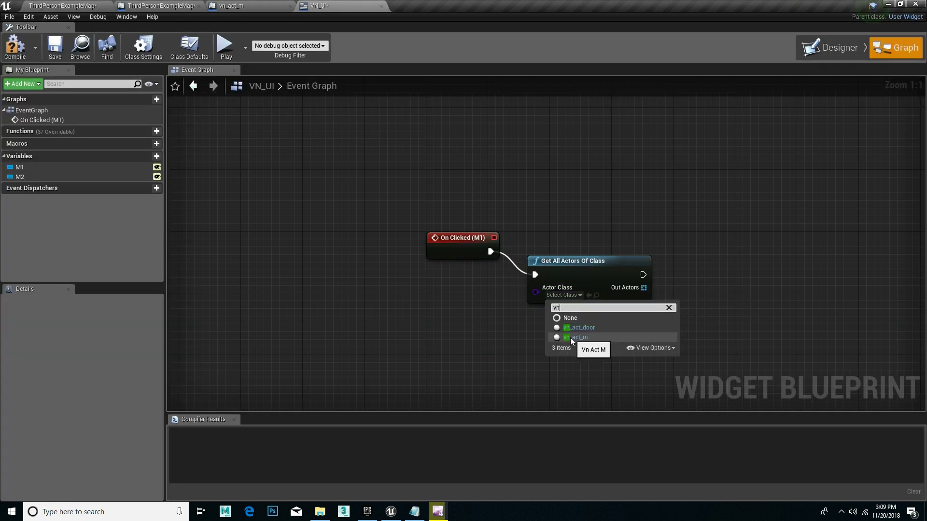
{"action": "left_click", "coordinate": [583, 336]}
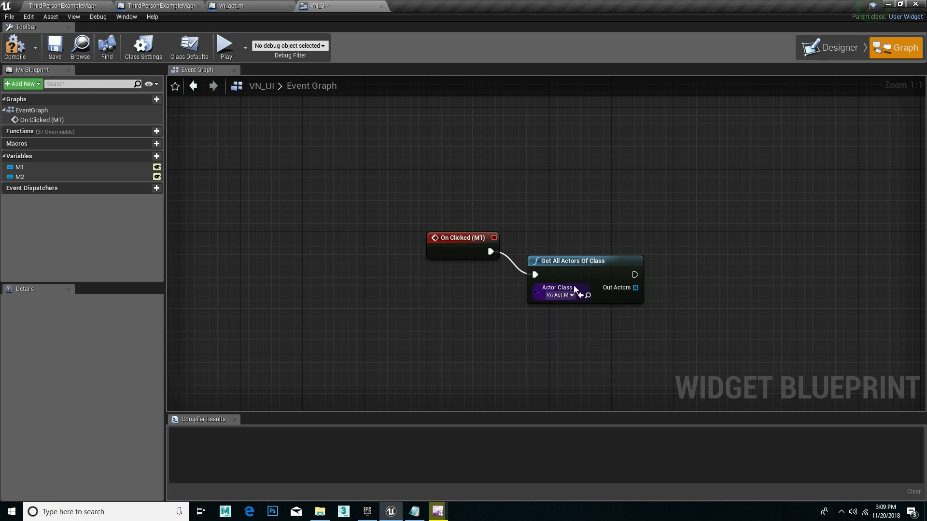
{"action": "left_click_drag", "start_coordinate": [580, 263], "coordinate": [584, 236]}
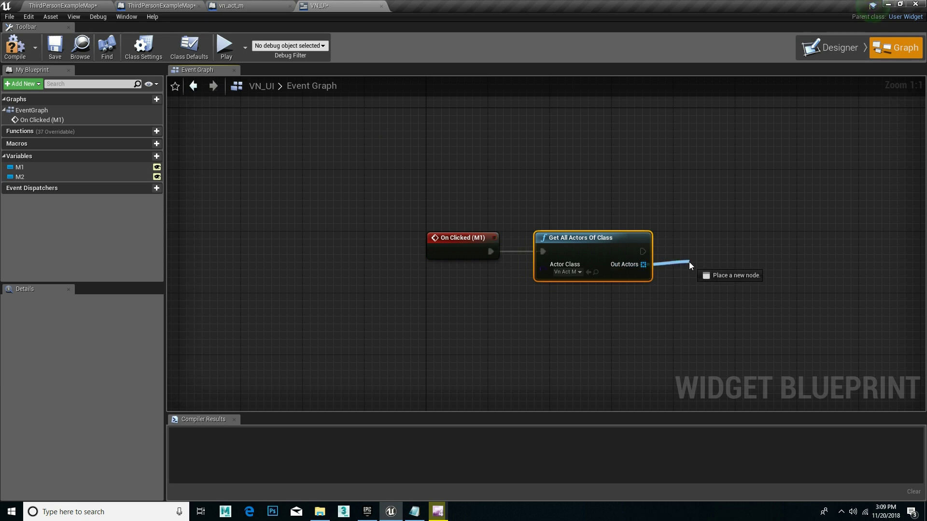
Add a Vnm 1 call from Out Actors with Context Sensitive off, aligned with the other nodes.
{"action": "left_click_drag", "start_coordinate": [643, 264], "coordinate": [689, 261]}
{"action": "type", "text": "vn"}
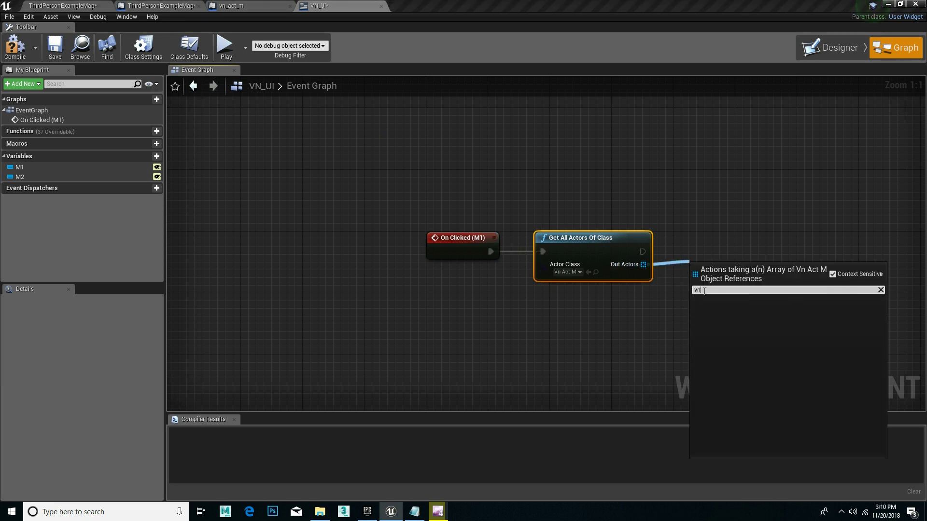
{"action": "left_click", "coordinate": [833, 275]}
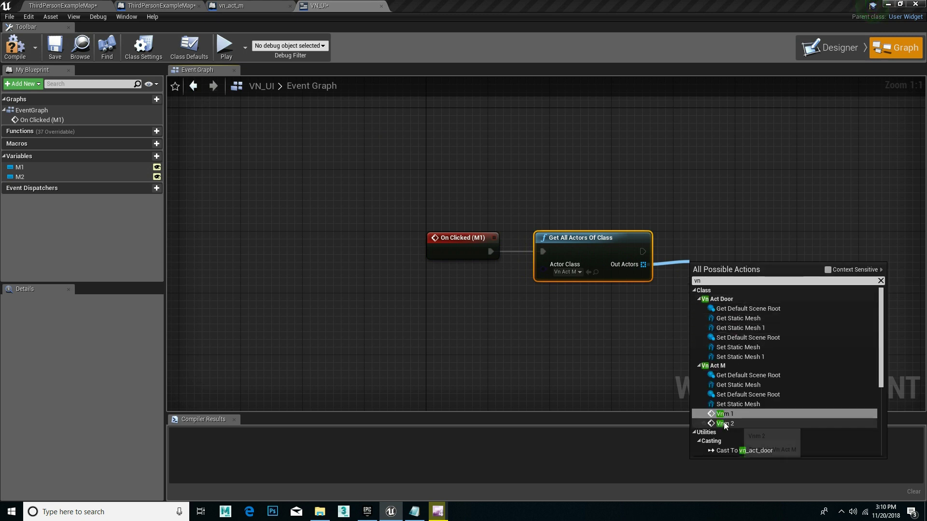
{"action": "left_click", "coordinate": [730, 415]}
{"action": "left_click_drag", "start_coordinate": [737, 270], "coordinate": [738, 233]}
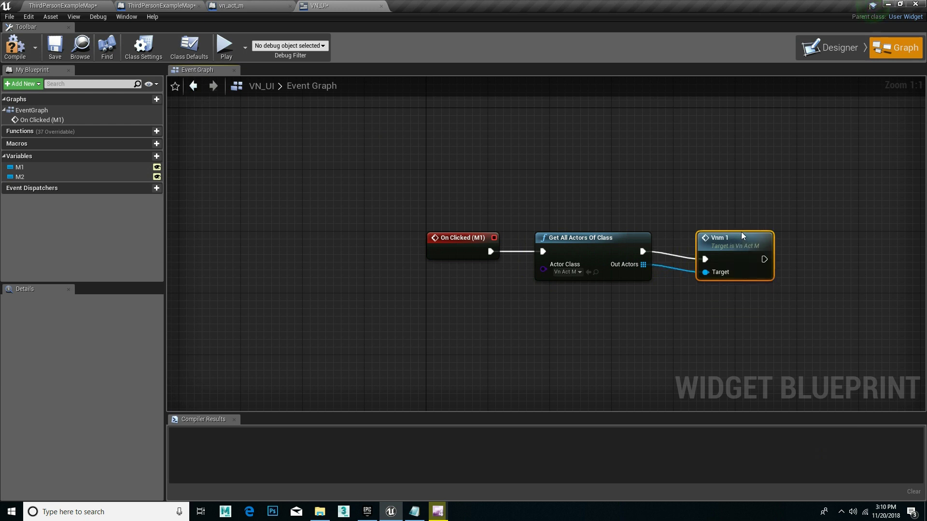
Glance at the widget Designer, then return to the On Clicked (M1) graph and select Vnm 1.
{"action": "left_click", "coordinate": [835, 56]}
{"action": "scroll", "coordinate": [338, 201], "scroll_direction": "up", "scroll_amount": 1}
{"action": "scroll", "coordinate": [338, 202], "scroll_direction": "up", "scroll_amount": 1}
{"action": "double_click", "coordinate": [338, 202]}
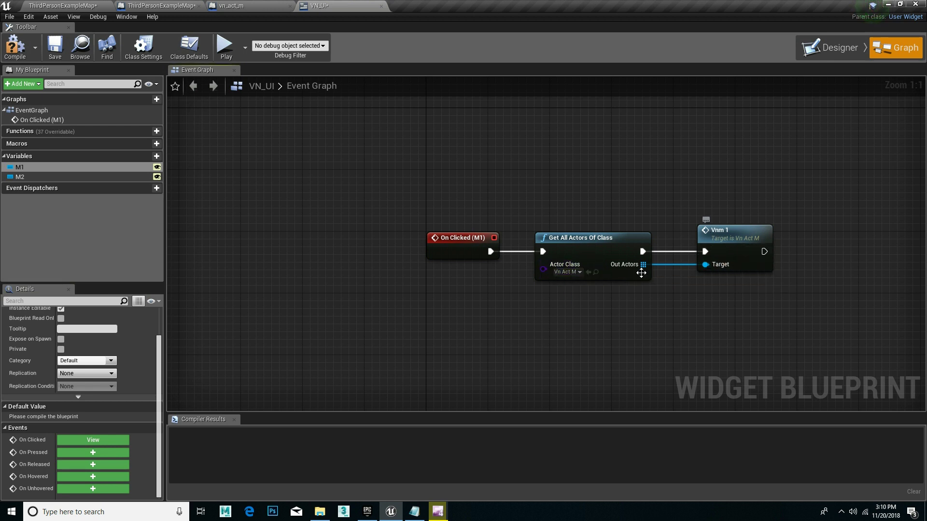
{"action": "left_click", "coordinate": [718, 239]}
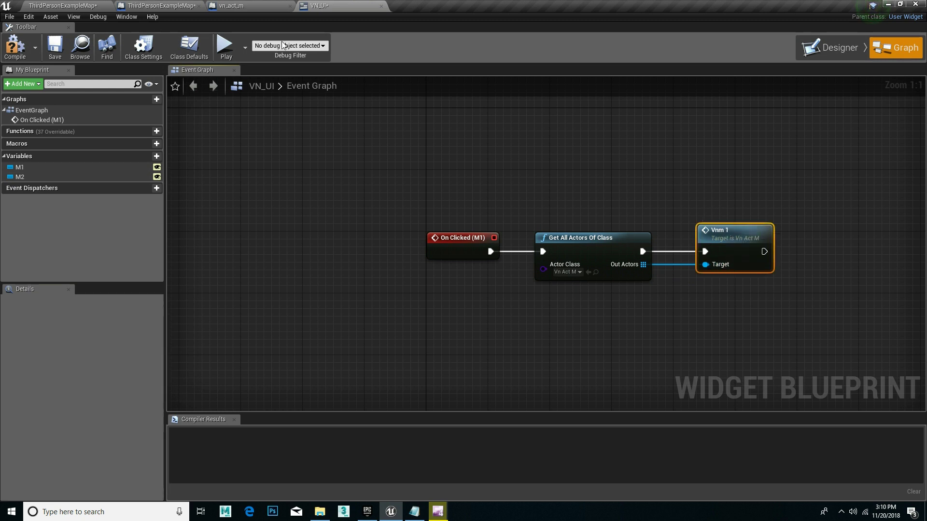
Save vn_act_m and display its Event Graph with the vnm1 and vnm2 Set Material events.
{"action": "left_click", "coordinate": [232, 6]}
{"action": "left_click", "coordinate": [194, 62]}
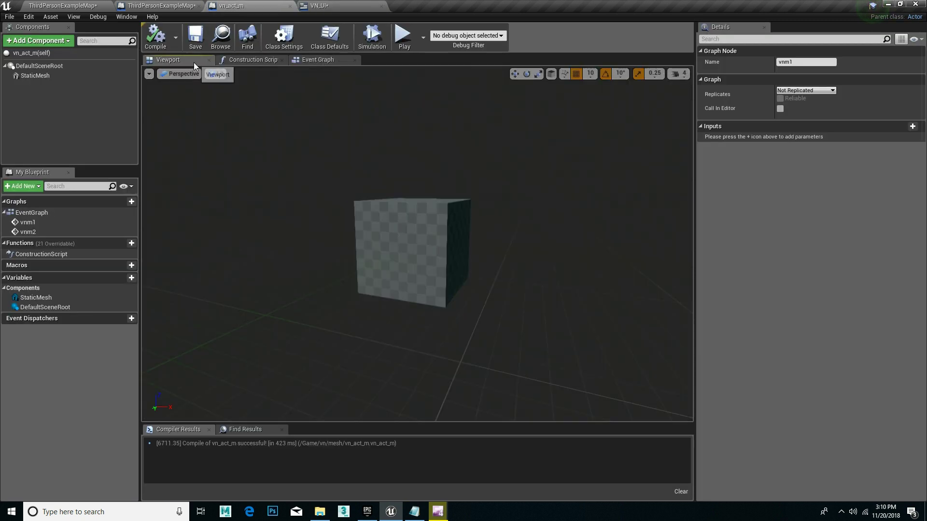
{"action": "left_click", "coordinate": [336, 60]}
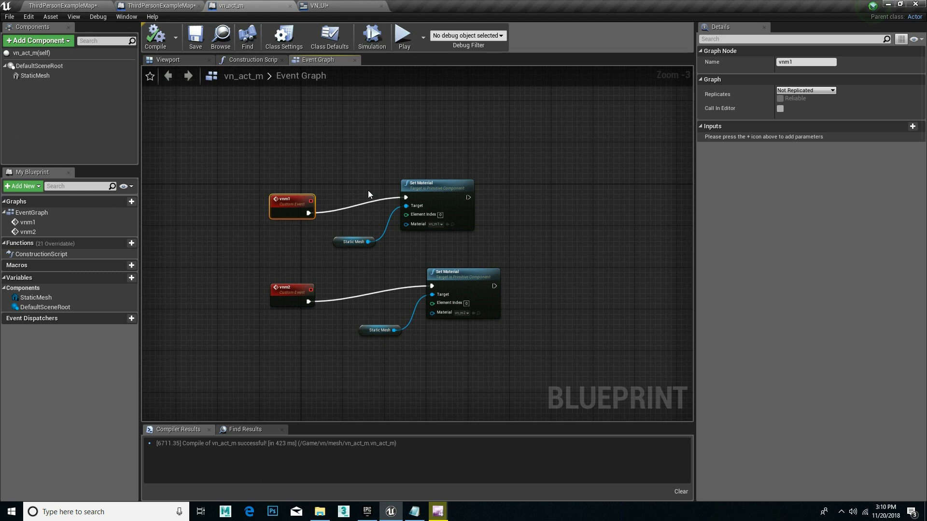
{"action": "left_click", "coordinate": [201, 45]}
{"action": "left_click", "coordinate": [191, 59]}
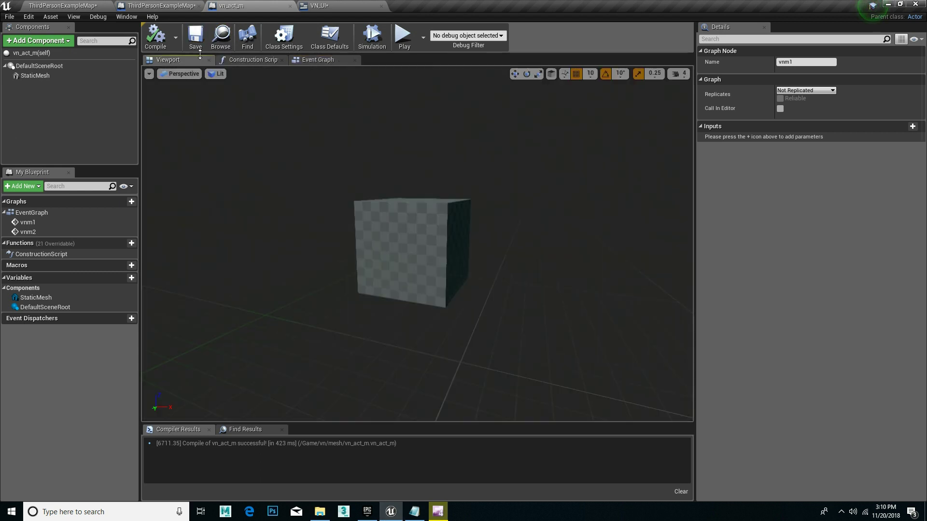
{"action": "left_click", "coordinate": [311, 60]}
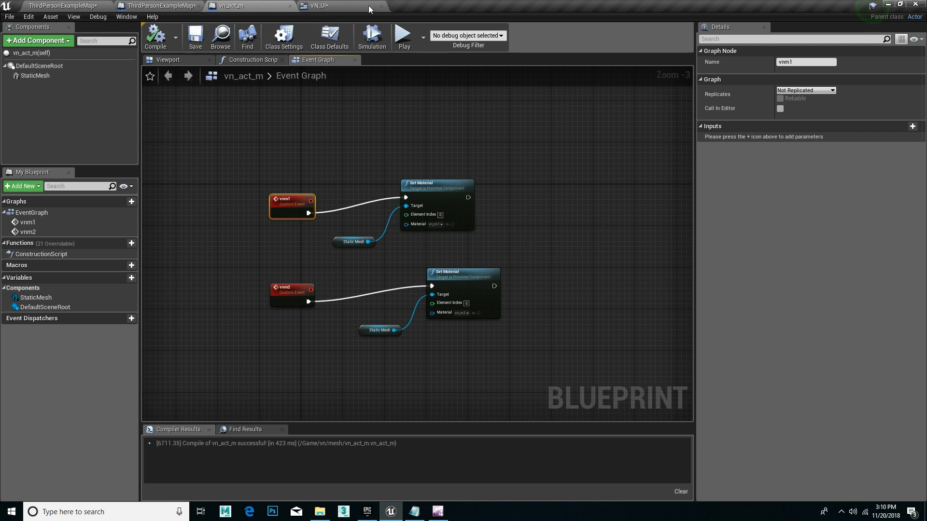
Switch to the VN_UI Event Graph, where On Clicked (M1) gets Vn Act M actors and calls Vnm 1.
{"action": "left_click", "coordinate": [303, 4]}
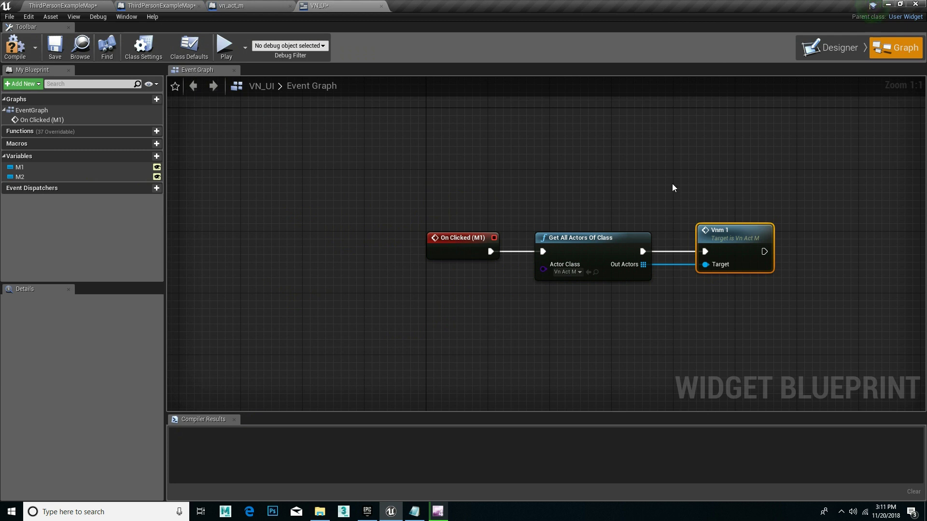
Add an On Clicked event for the M2 button in the VN_UI graph.
{"action": "left_click", "coordinate": [852, 54]}
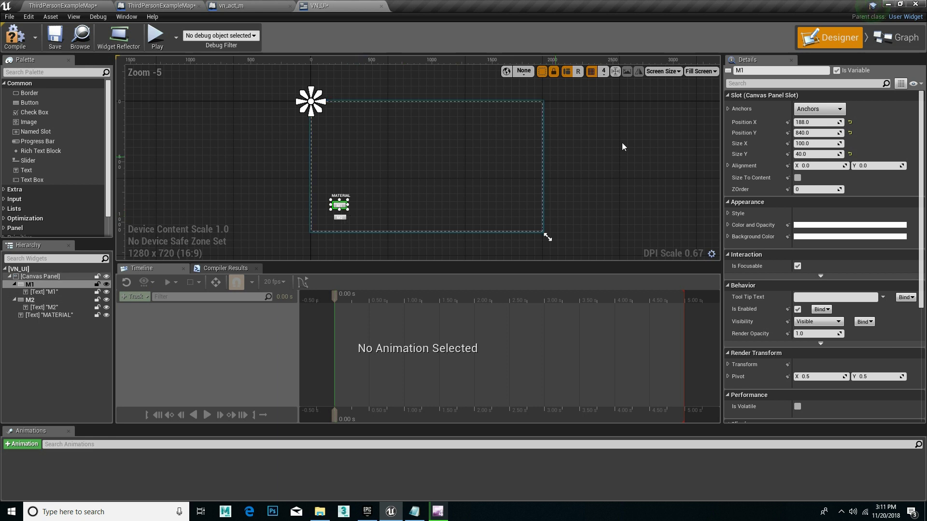
{"action": "left_click", "coordinate": [877, 44]}
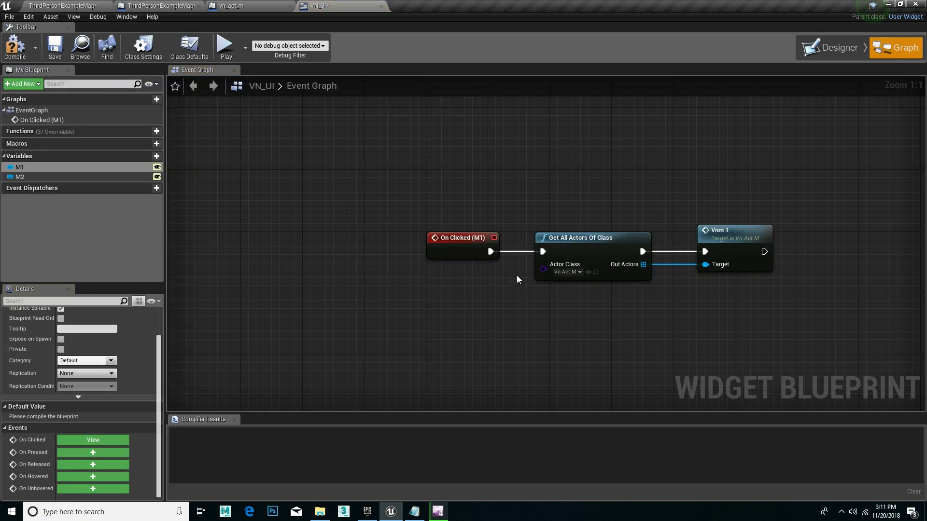
{"action": "left_click", "coordinate": [21, 177]}
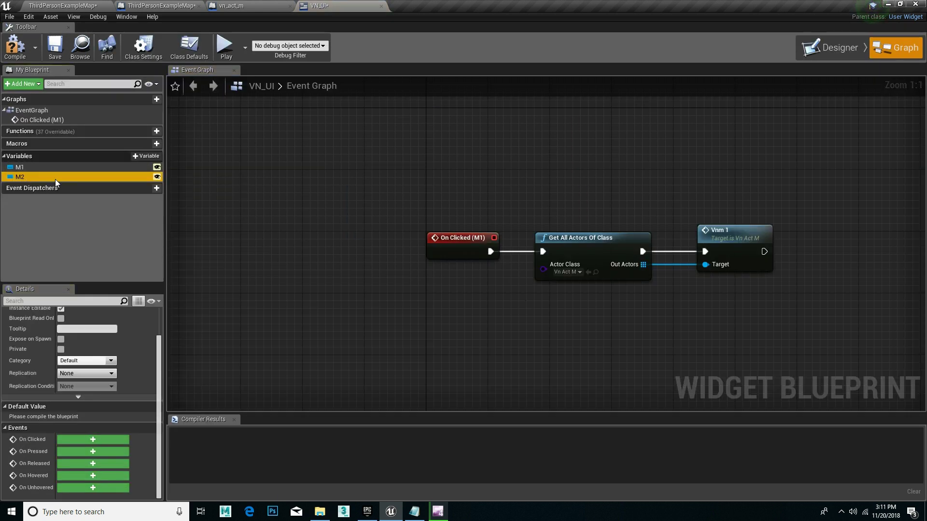
{"action": "left_click", "coordinate": [92, 437]}
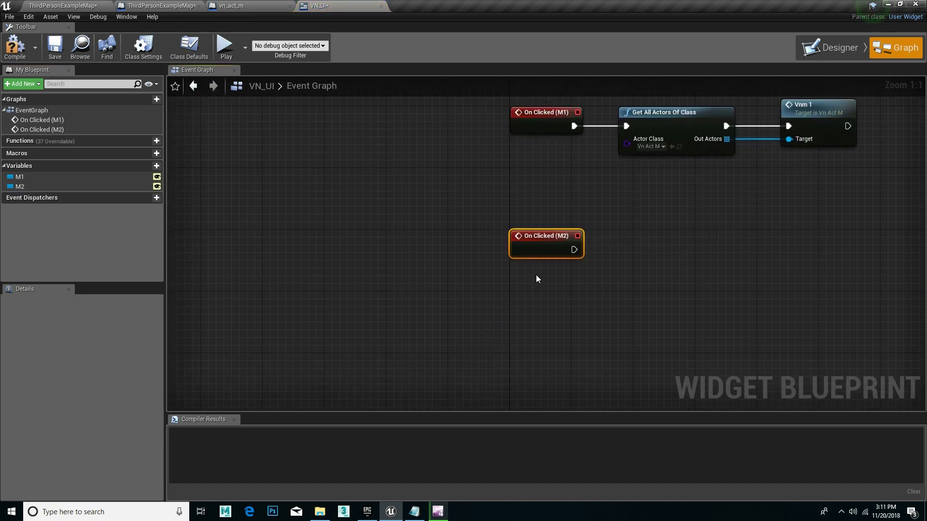
Duplicate the Get All Actors Of Class node and wire it after On Clicked (M2).
{"action": "left_click", "coordinate": [665, 149]}
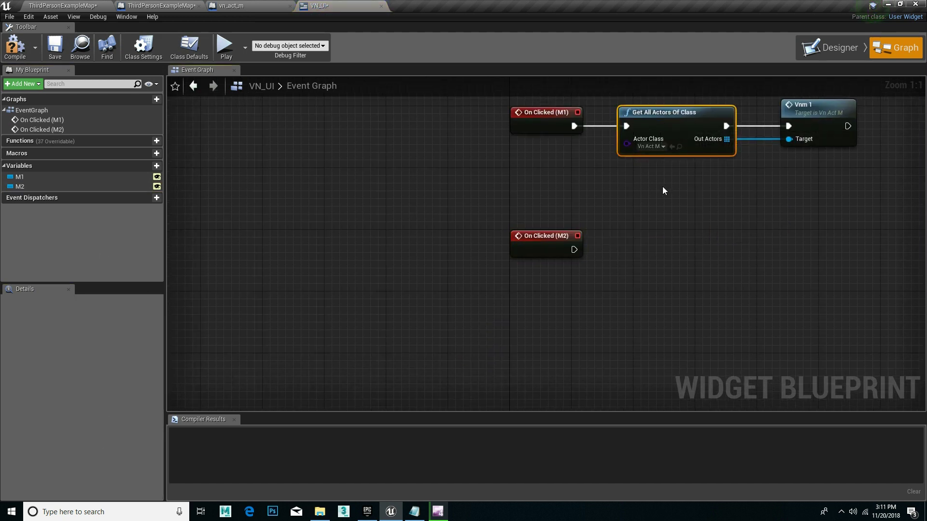
{"action": "key", "text": "ctrl+c"}
{"action": "key", "text": "ctrl+v"}
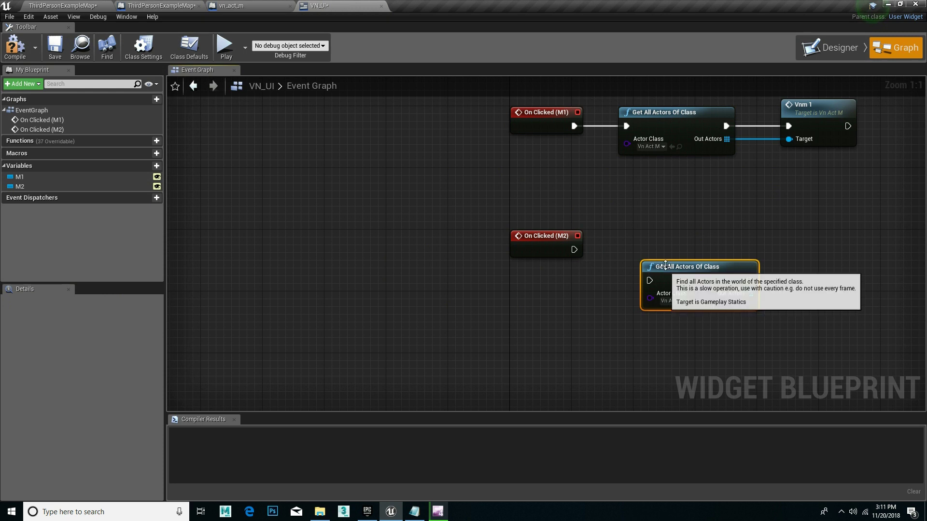
{"action": "left_click_drag", "start_coordinate": [656, 287], "coordinate": [650, 249]}
{"action": "left_click_drag", "start_coordinate": [574, 250], "coordinate": [641, 242]}
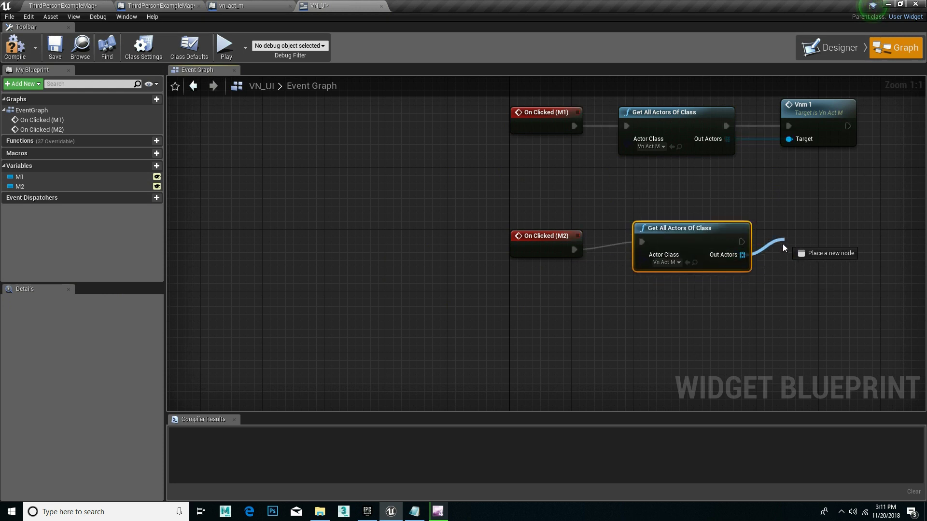
Call Vnm 2 on the found Out Actors, then save and compile VN_UI.
{"action": "left_click_drag", "start_coordinate": [742, 255], "coordinate": [781, 241]}
{"action": "type", "text": "vn"}
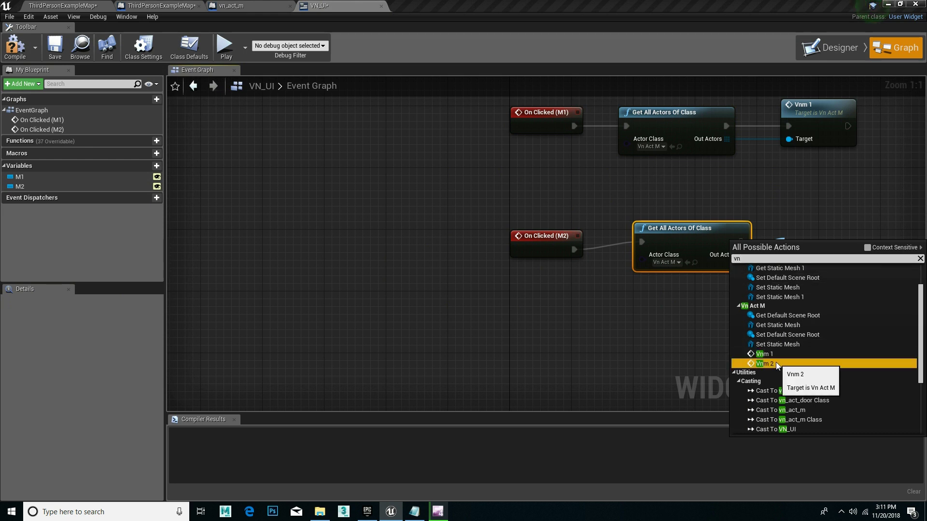
{"action": "left_click", "coordinate": [775, 363]}
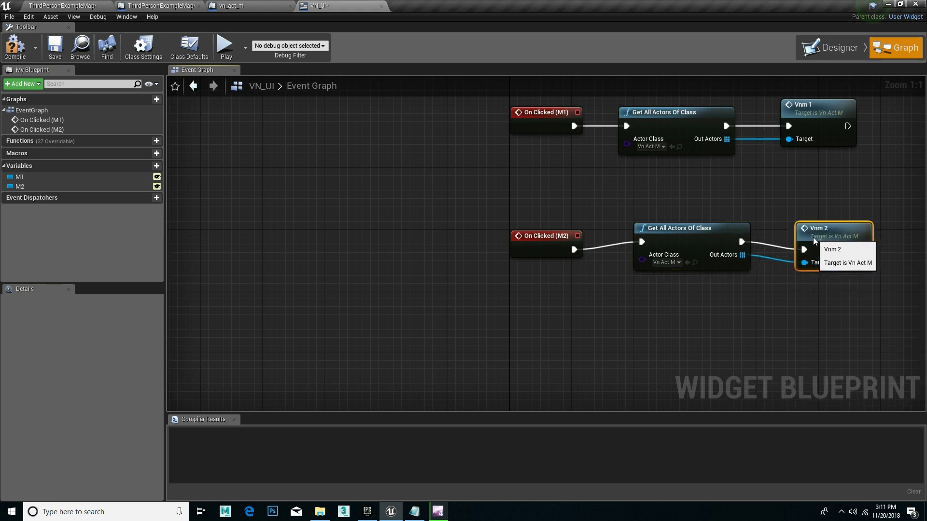
{"action": "left_click_drag", "start_coordinate": [813, 244], "coordinate": [820, 244]}
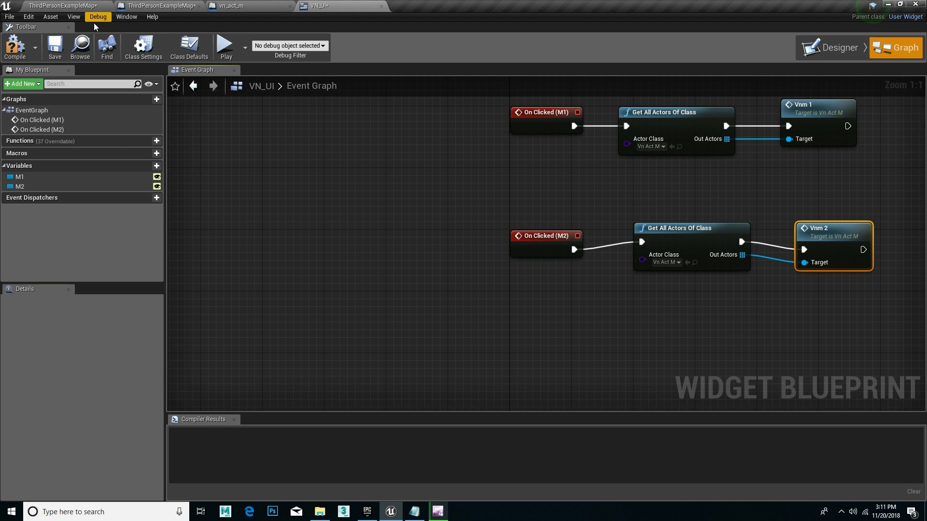
{"action": "left_click", "coordinate": [55, 50]}
{"action": "left_click", "coordinate": [16, 48]}
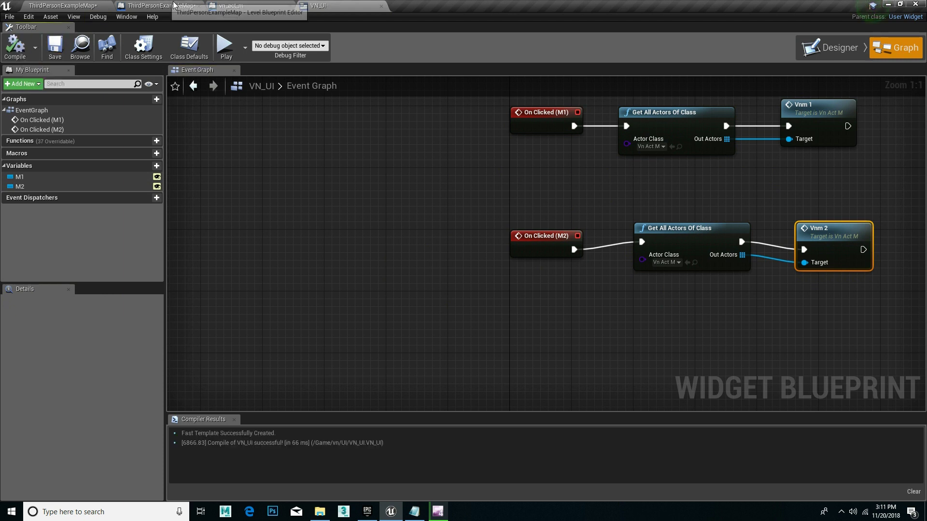
Play-test the level briefly from the level editor, then stop the session.
{"action": "left_click", "coordinate": [102, 5]}
{"action": "left_click", "coordinate": [576, 35]}
{"action": "left_click", "coordinate": [638, 228]}
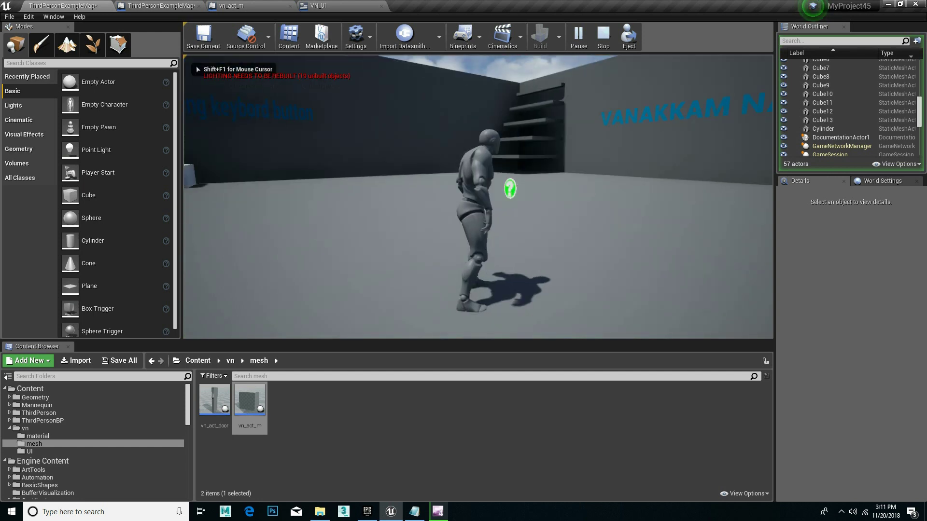
{"action": "key", "text": "Escape"}
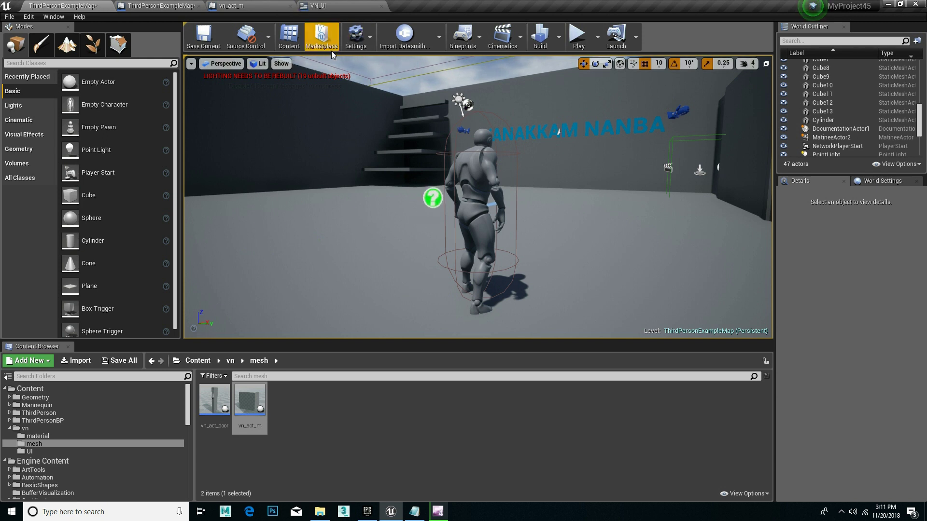
Open the ThirdPersonExampleMap Level Blueprint from the Blueprints menu.
{"action": "left_click", "coordinate": [460, 35]}
{"action": "mouse_move", "coordinate": [487, 96]}
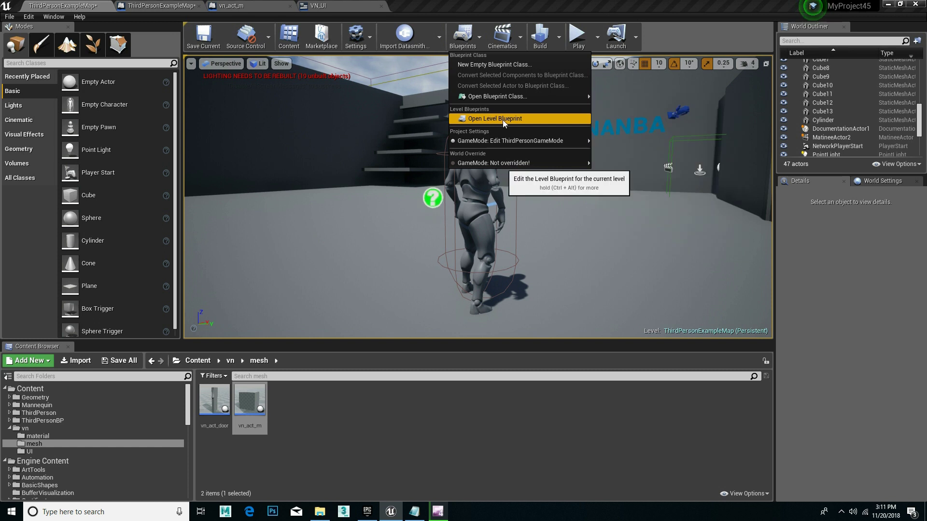
{"action": "left_click", "coordinate": [500, 117]}
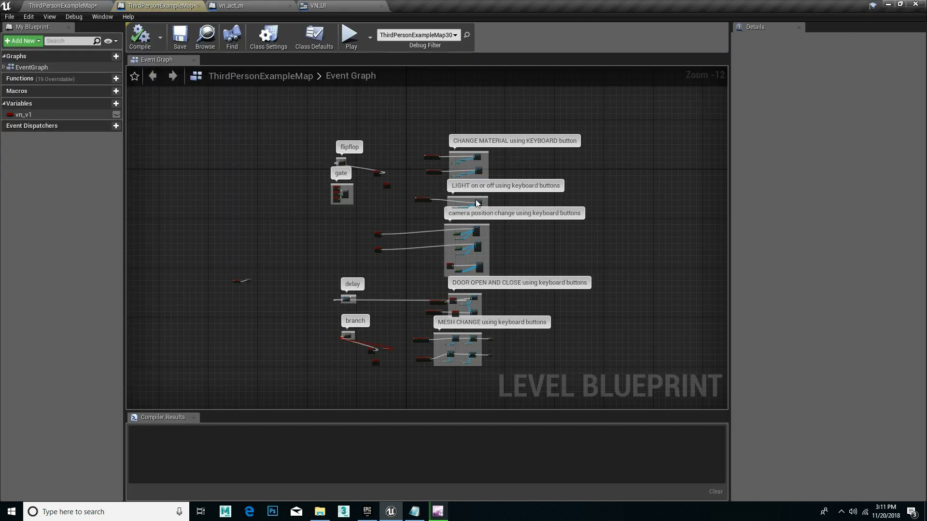
Disconnect the SET Vn V1 node from Event BeginPlay and move it aside.
{"action": "scroll", "coordinate": [239, 262], "scroll_direction": "up", "scroll_amount": 3}
{"action": "scroll", "coordinate": [284, 233], "scroll_direction": "up", "scroll_amount": 4}
{"action": "scroll", "coordinate": [284, 234], "scroll_direction": "up", "scroll_amount": 4}
{"action": "scroll", "coordinate": [295, 256], "scroll_direction": "up", "scroll_amount": 2}
{"action": "mouse_move", "coordinate": [317, 244]}
{"action": "left_mouse_down"}
{"action": "mouse_move", "coordinate": [315, 226]}
{"action": "mouse_move", "coordinate": [366, 215]}
{"action": "mouse_move", "coordinate": [343, 193]}
{"action": "left_mouse_up"}
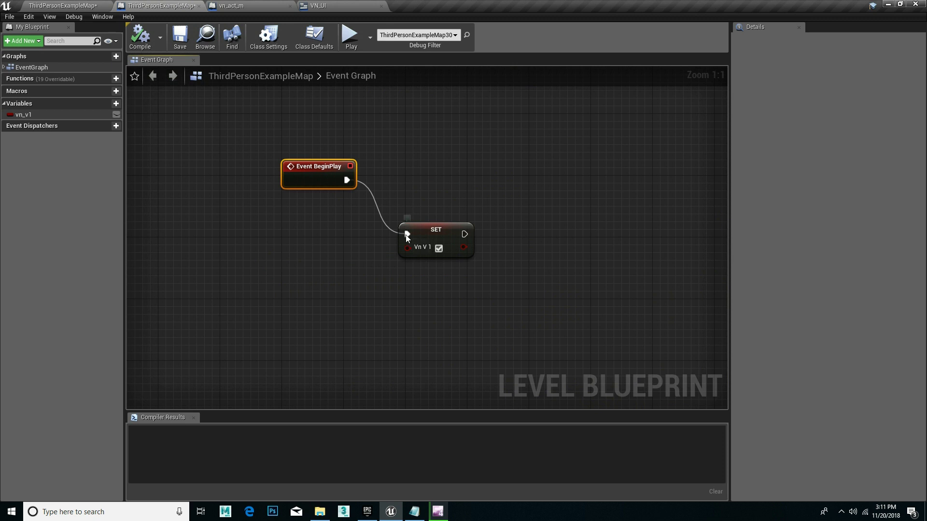
{"action": "right_click", "coordinate": [407, 235]}
{"action": "left_click", "coordinate": [422, 256]}
{"action": "mouse_move", "coordinate": [429, 236]}
{"action": "left_mouse_down"}
{"action": "mouse_move", "coordinate": [396, 350]}
{"action": "mouse_move", "coordinate": [413, 326]}
{"action": "mouse_move", "coordinate": [404, 334]}
{"action": "left_mouse_up"}
Drag a wire from Event BeginPlay and search for 'create w'.
{"action": "mouse_move", "coordinate": [341, 170]}
{"action": "left_mouse_down"}
{"action": "mouse_move", "coordinate": [441, 147]}
{"action": "mouse_move", "coordinate": [395, 155]}
{"action": "mouse_move", "coordinate": [396, 143]}
{"action": "mouse_move", "coordinate": [383, 151]}
{"action": "mouse_move", "coordinate": [436, 158]}
{"action": "left_mouse_up"}
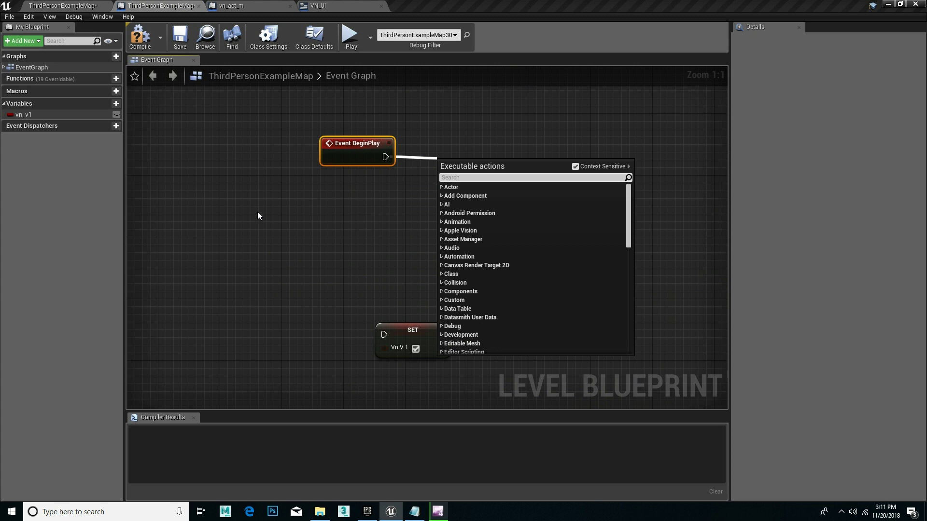
{"action": "left_click", "coordinate": [382, 168]}
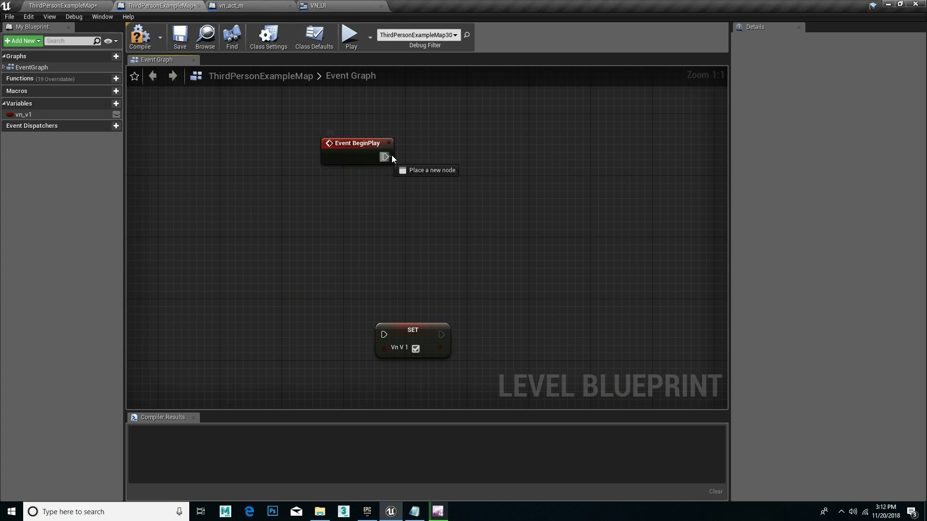
{"action": "left_click_drag", "start_coordinate": [392, 158], "coordinate": [410, 149]}
{"action": "type", "text": "cre"}
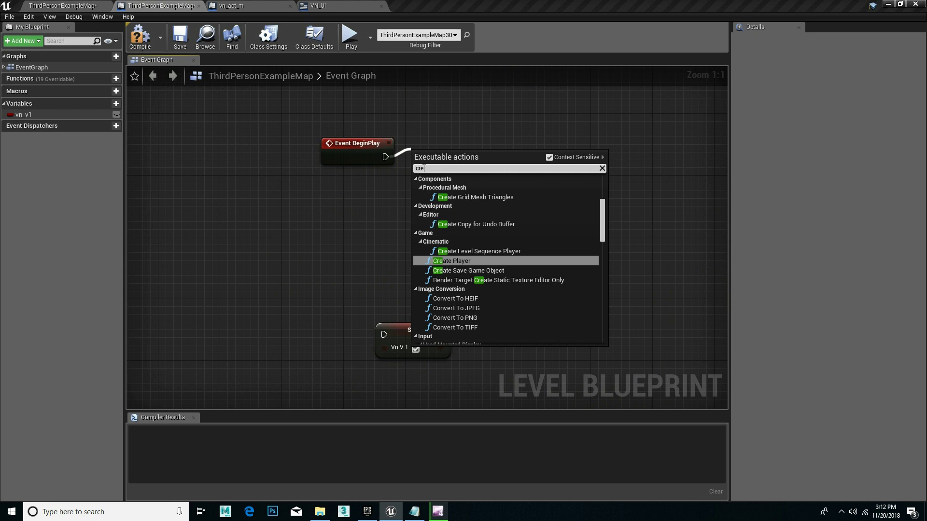
{"action": "type", "text": "ate"}
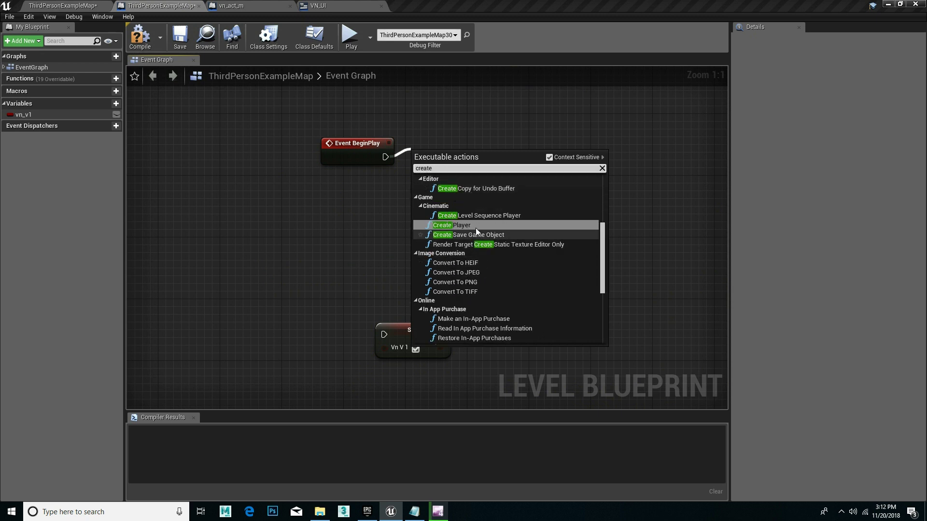
{"action": "type", "text": " w"}
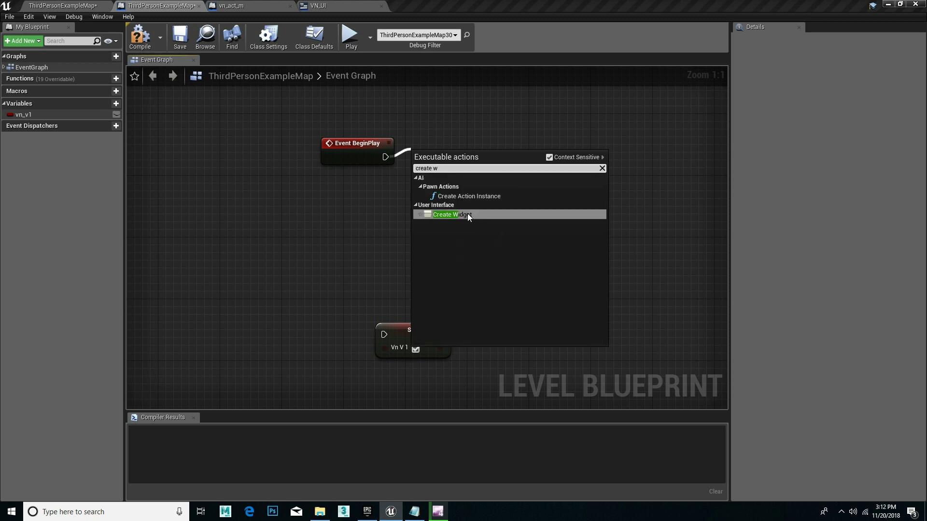
Add a Create Widget node after BeginPlay with the VN_UI widget class.
{"action": "left_click", "coordinate": [470, 214]}
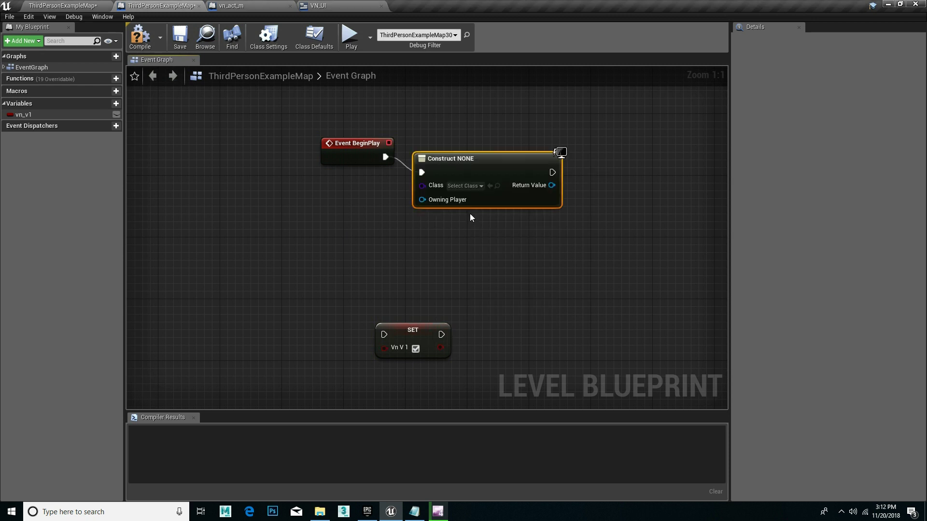
{"action": "left_click_drag", "start_coordinate": [479, 162], "coordinate": [494, 146]}
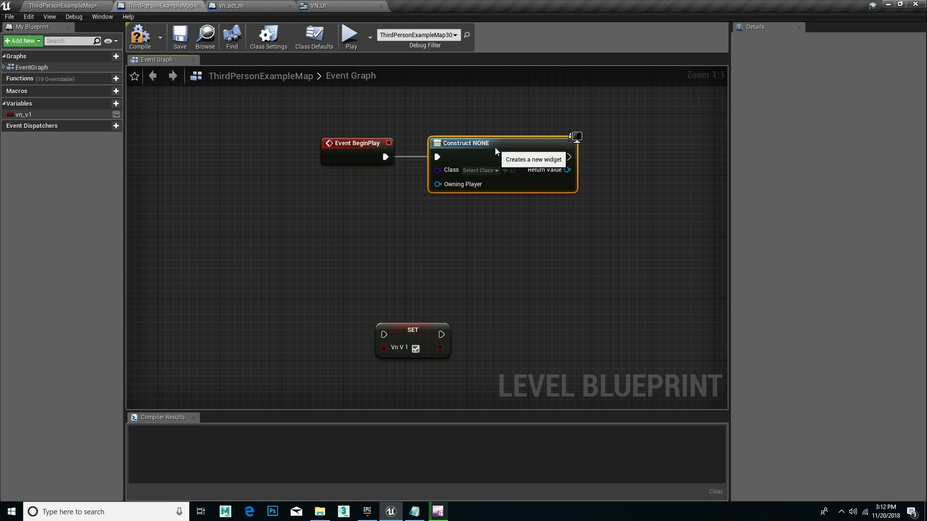
{"action": "left_click", "coordinate": [474, 171]}
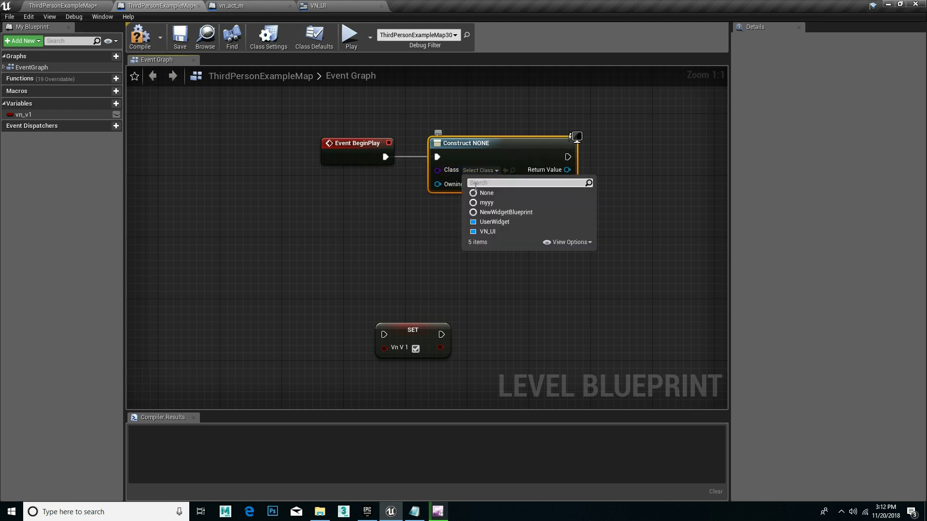
{"action": "left_click", "coordinate": [491, 232]}
{"action": "left_click_drag", "start_coordinate": [480, 155], "coordinate": [486, 155]}
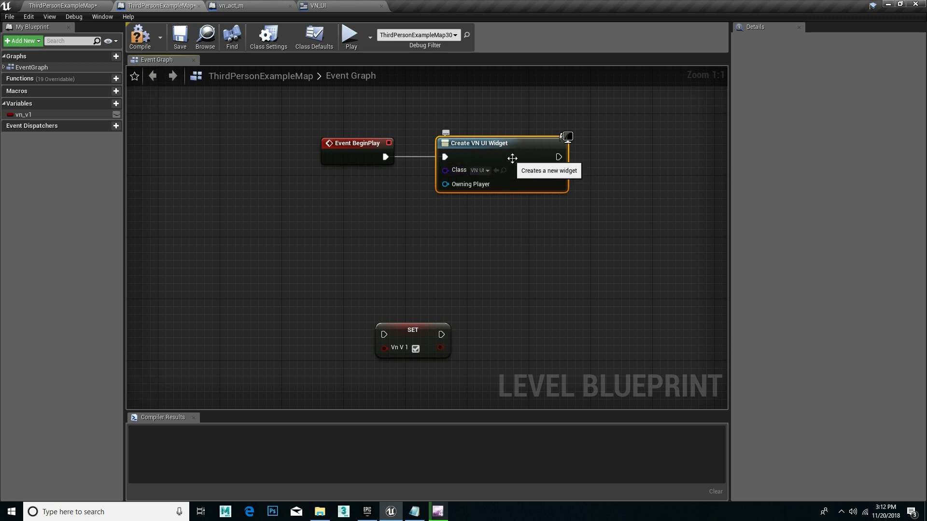
Promote the widget's Return Value to a new variable NewVar_0 with a SET node.
{"action": "right_click", "coordinate": [558, 169]}
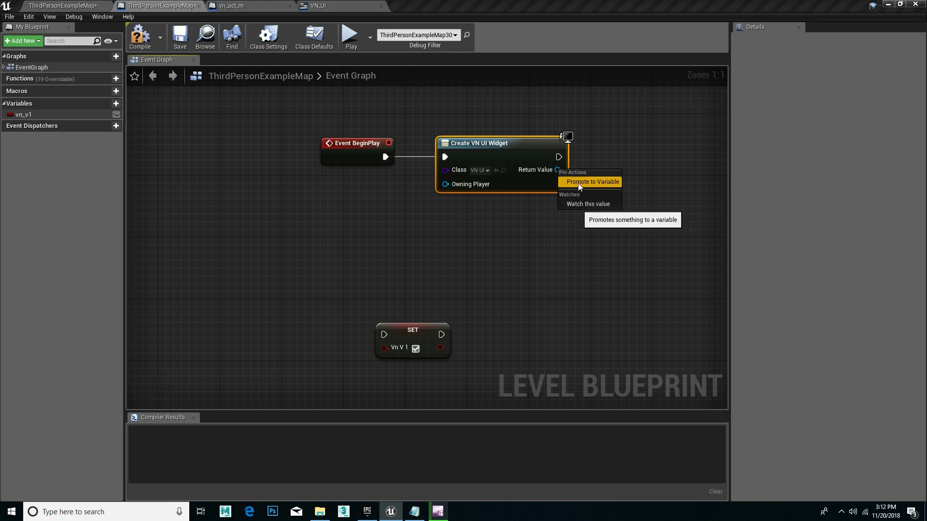
{"action": "key", "text": "Escape"}
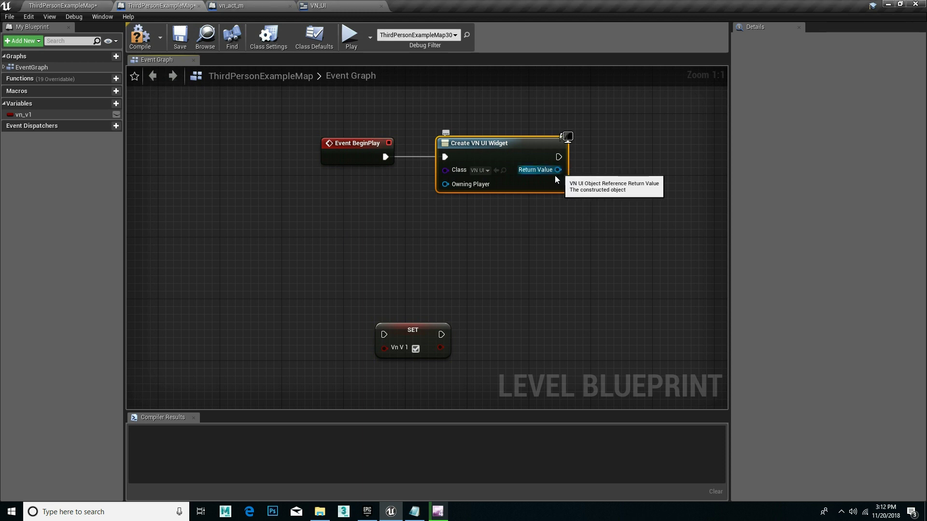
{"action": "right_click", "coordinate": [558, 171]}
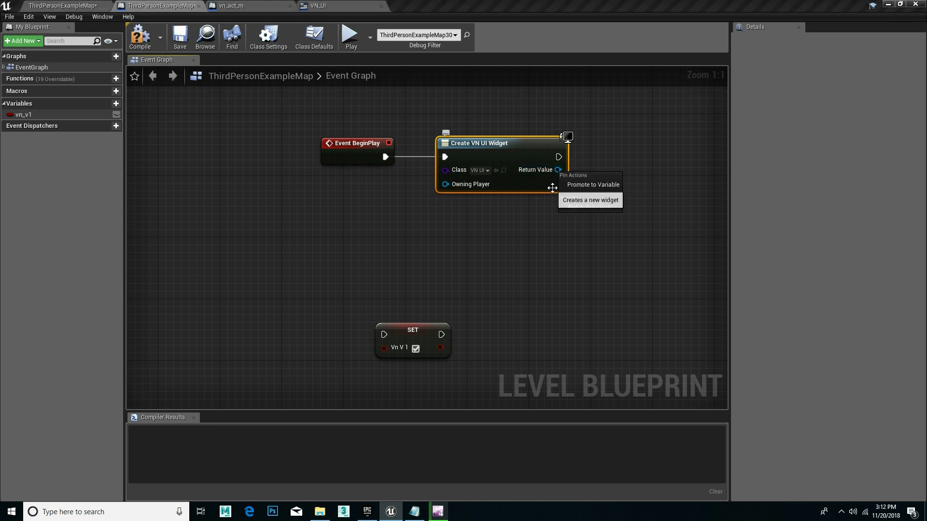
{"action": "key", "text": "Escape"}
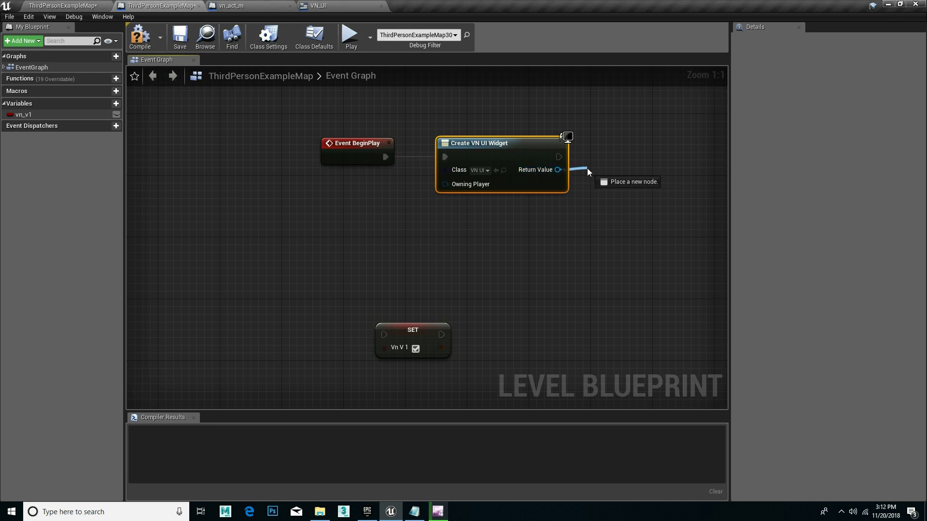
{"action": "right_click", "coordinate": [558, 170]}
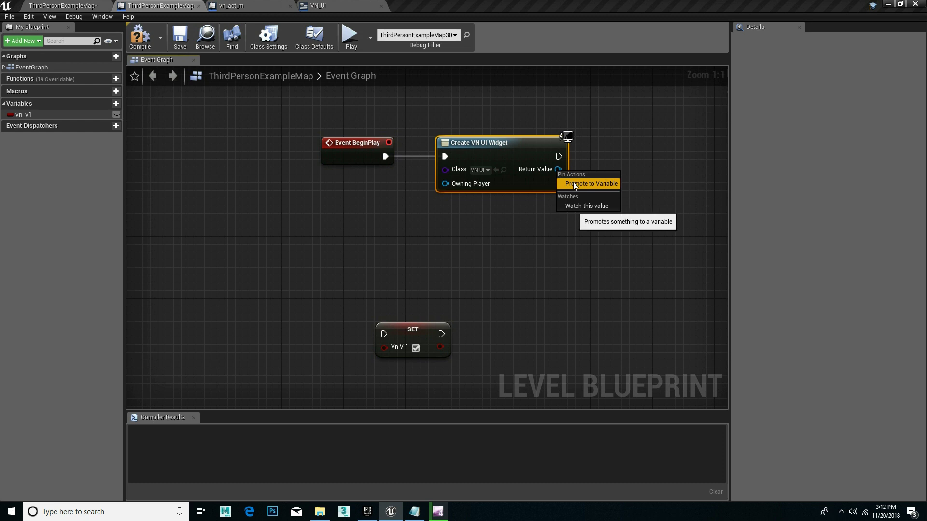
{"action": "left_click", "coordinate": [572, 183]}
{"action": "right_click_drag", "start_coordinate": [680, 161], "coordinate": [623, 168]}
{"action": "left_click_drag", "start_coordinate": [637, 155], "coordinate": [676, 152]}
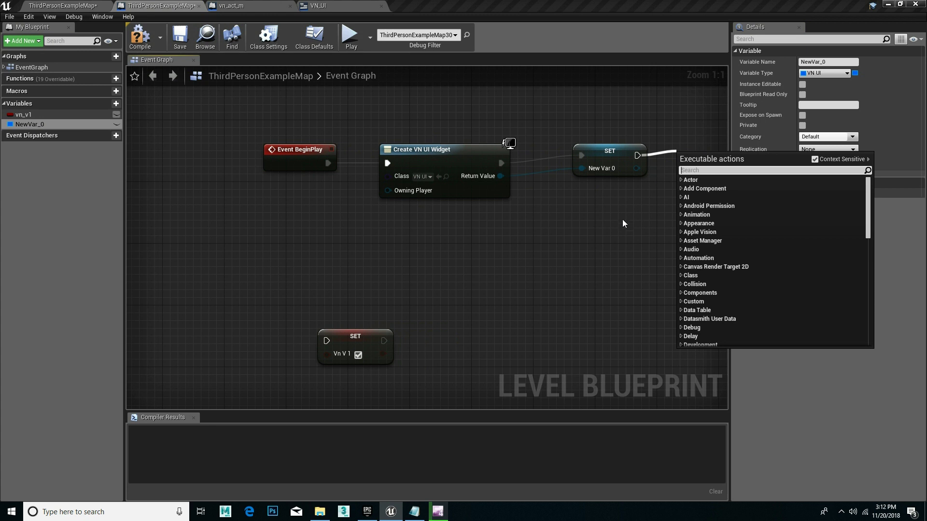
Add an Add to Viewport node targeting New Var 0, placed after the SET node.
{"action": "left_click", "coordinate": [644, 188]}
{"action": "right_click_drag", "start_coordinate": [643, 189], "coordinate": [565, 159]}
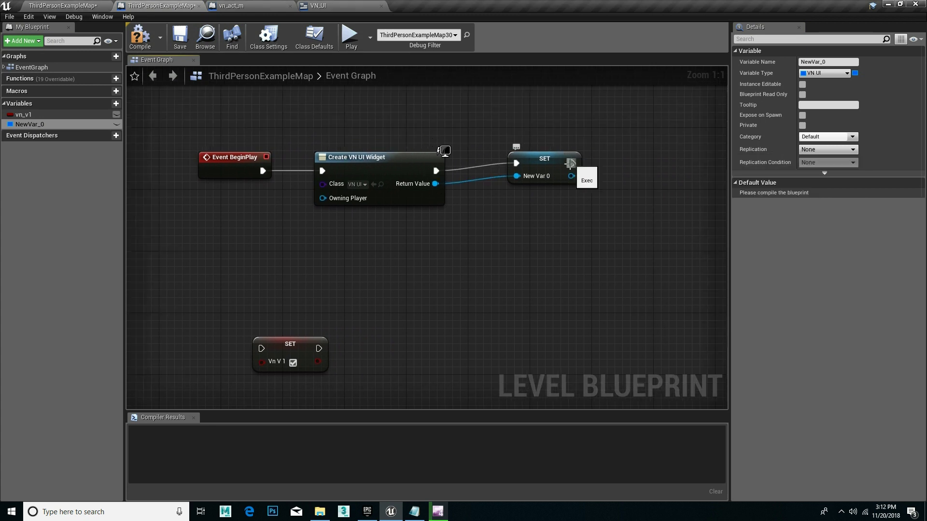
{"action": "left_click_drag", "start_coordinate": [571, 176], "coordinate": [613, 173]}
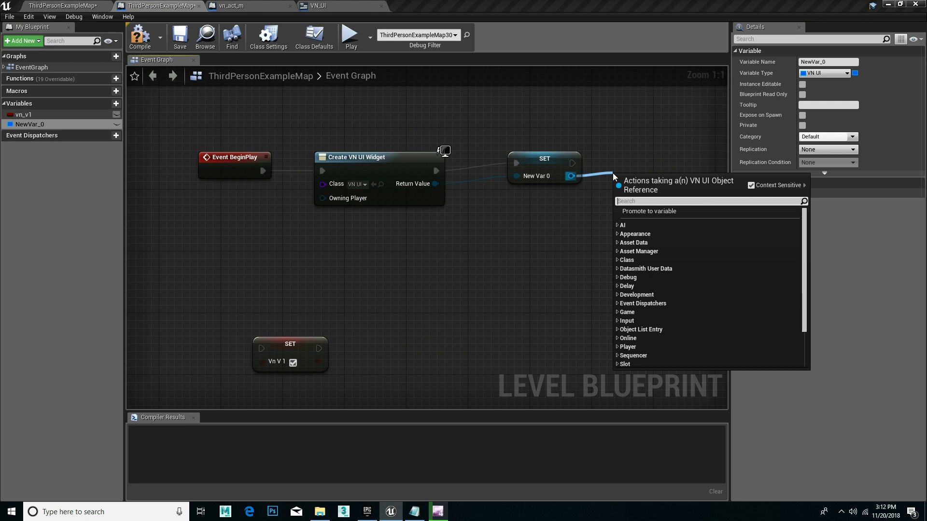
{"action": "type", "text": "add"}
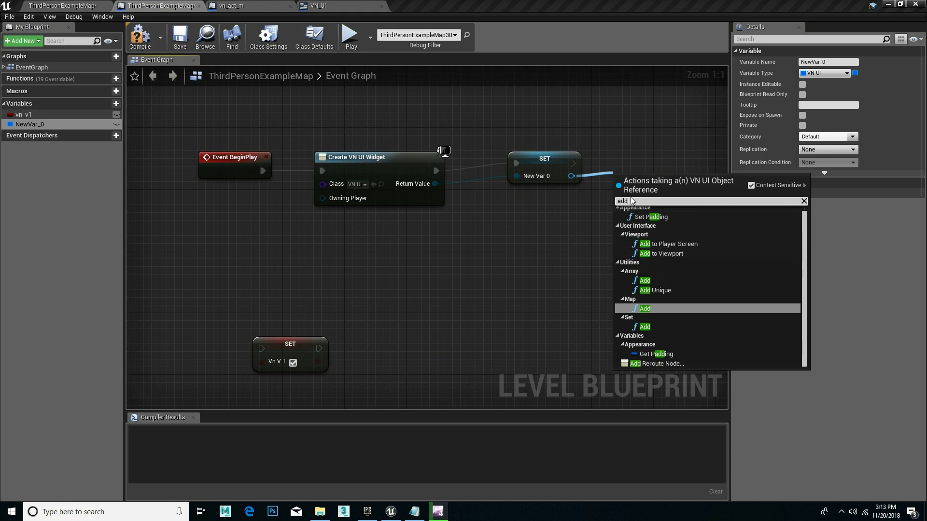
{"action": "left_click", "coordinate": [669, 255]}
{"action": "left_click_drag", "start_coordinate": [656, 212], "coordinate": [663, 147]}
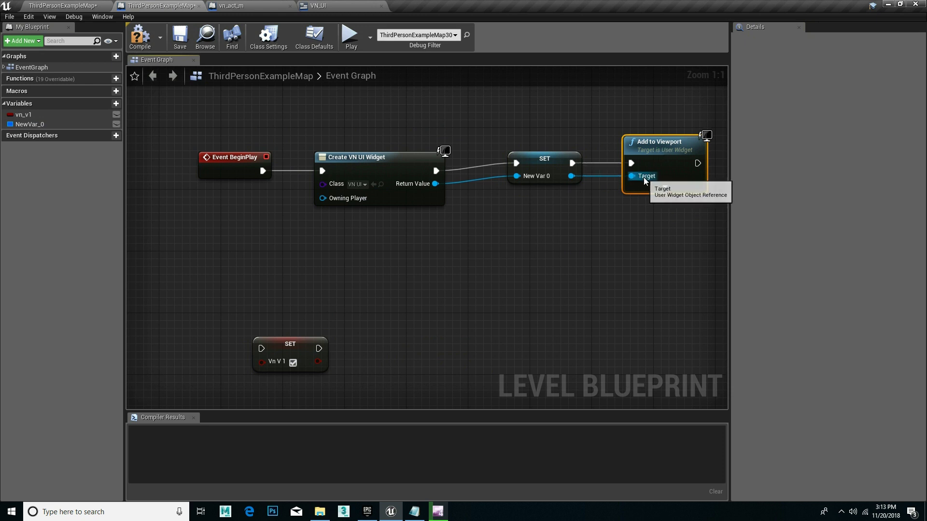
Save the map, compile the level blueprint and start Play.
{"action": "mouse_move", "coordinate": [662, 232]}
{"action": "right_mouse_down"}
{"action": "mouse_move", "coordinate": [570, 248]}
{"action": "mouse_move", "coordinate": [589, 247]}
{"action": "right_mouse_up"}
{"action": "scroll", "coordinate": [580, 248], "scroll_direction": "down", "scroll_amount": 1}
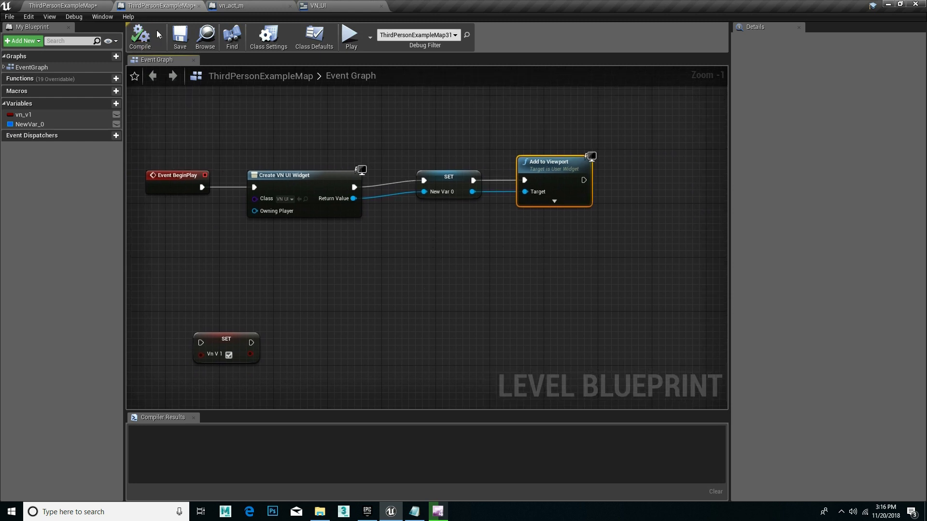
{"action": "left_click", "coordinate": [178, 37]}
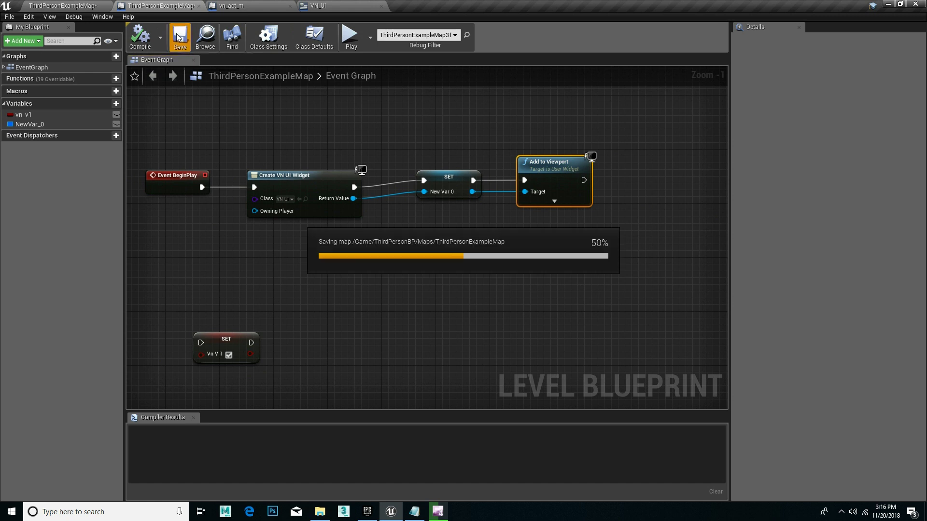
{"action": "left_click", "coordinate": [146, 37]}
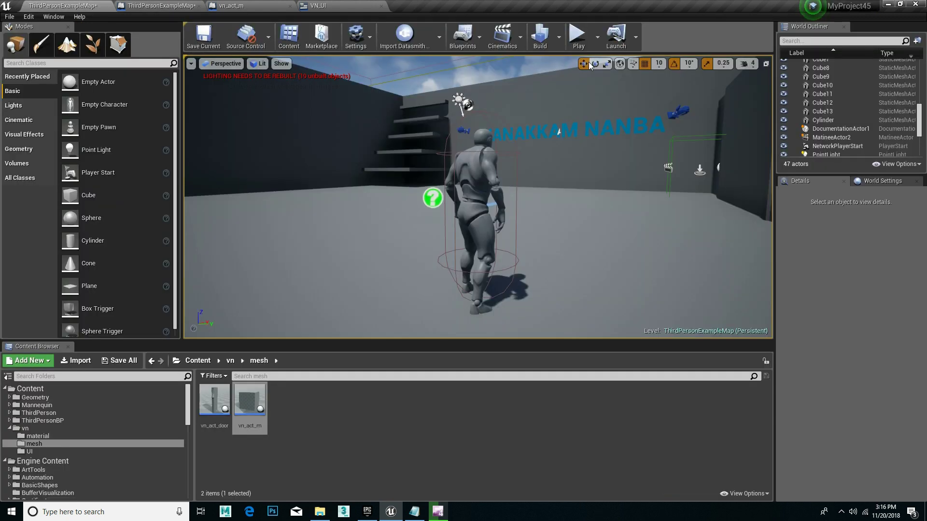
{"action": "left_click", "coordinate": [577, 34]}
Walk the character around to check the MATERIAL M1/M2 buttons appear, then stop play.
{"action": "left_click", "coordinate": [253, 282]}
{"action": "key", "text": "w"}
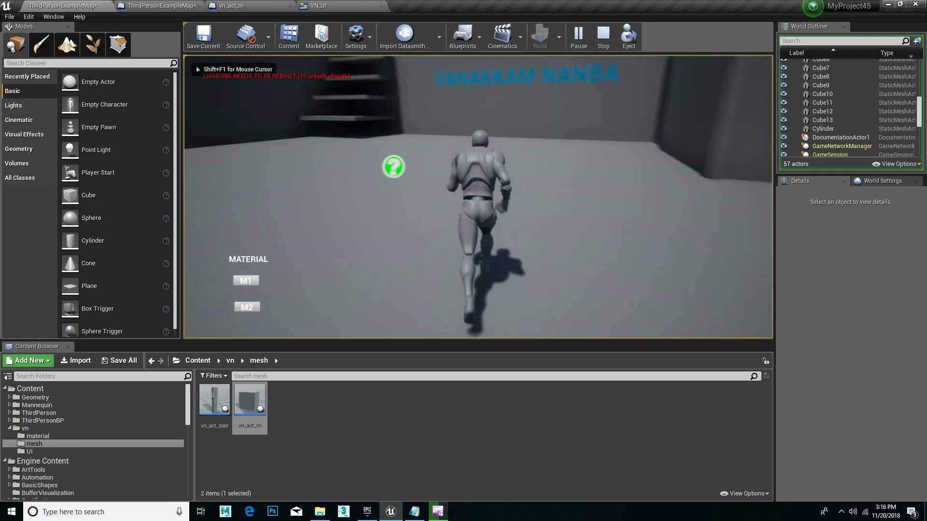
{"action": "key", "text": "a"}
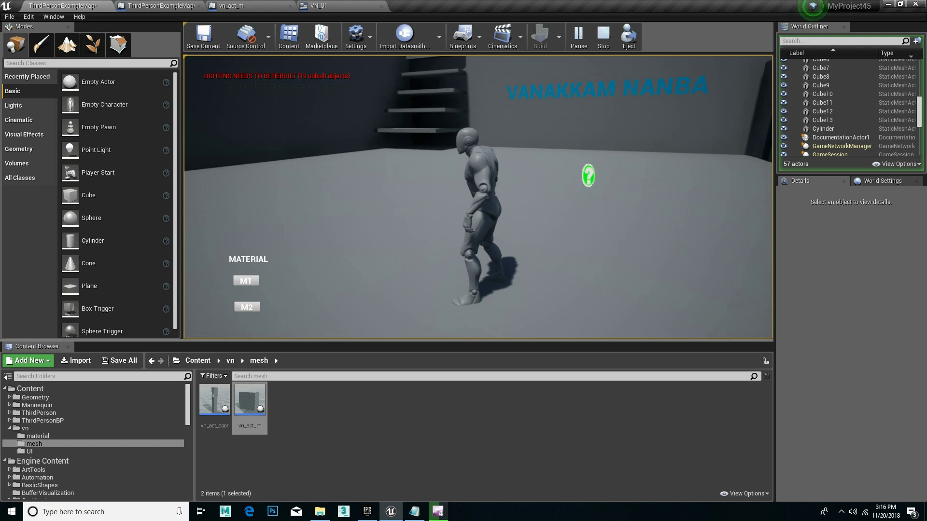
{"action": "left_click", "coordinate": [478, 193]}
{"action": "key", "text": "w"}
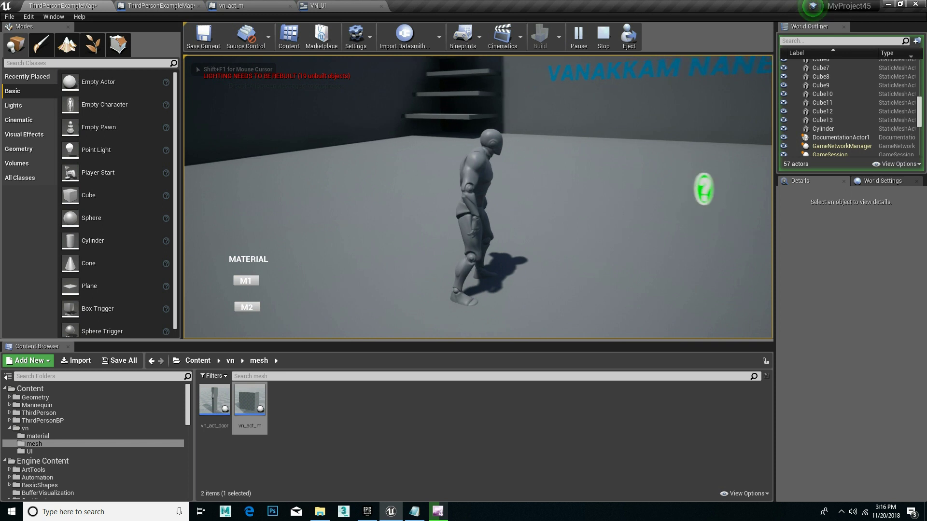
{"action": "key", "text": "Escape"}
In the level blueprint, add a Get Player Controller node below the BeginPlay chain.
{"action": "left_click", "coordinate": [322, 6]}
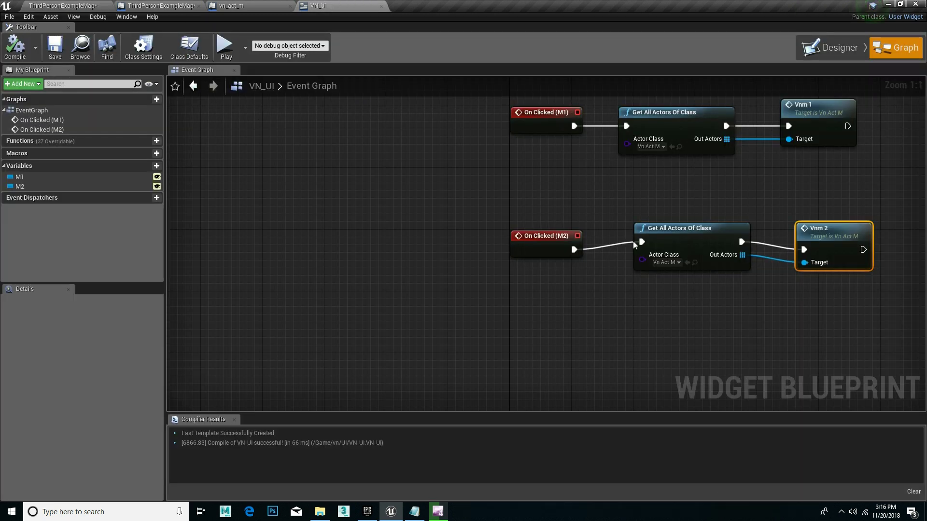
{"action": "left_click", "coordinate": [278, 4]}
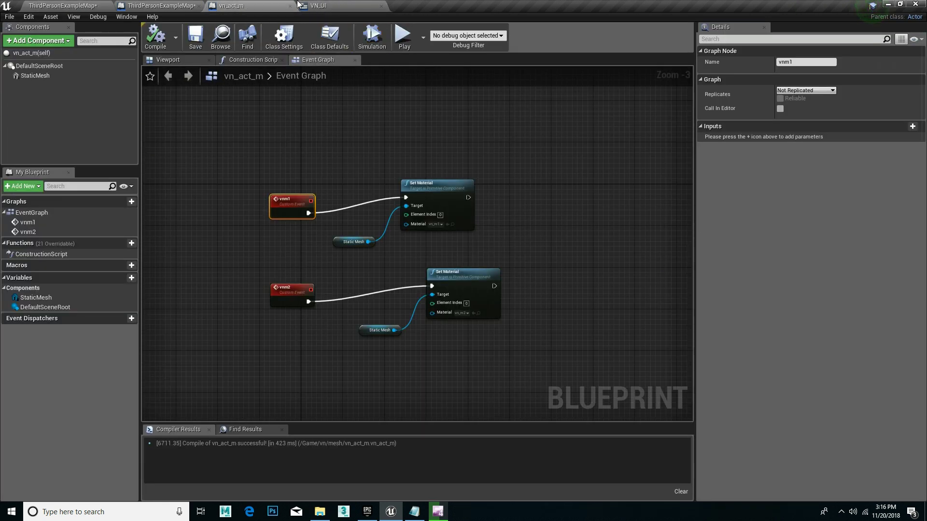
{"action": "left_click", "coordinate": [189, 5]}
{"action": "mouse_move", "coordinate": [609, 233]}
{"action": "right_mouse_down"}
{"action": "mouse_move", "coordinate": [517, 347]}
{"action": "mouse_move", "coordinate": [477, 321]}
{"action": "right_mouse_up"}
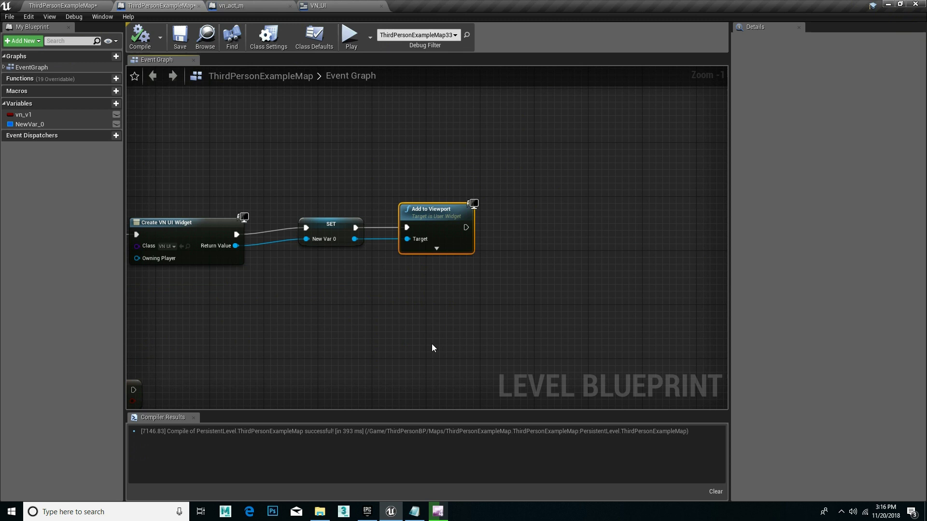
{"action": "right_click", "coordinate": [416, 333]}
{"action": "type", "text": "get "}
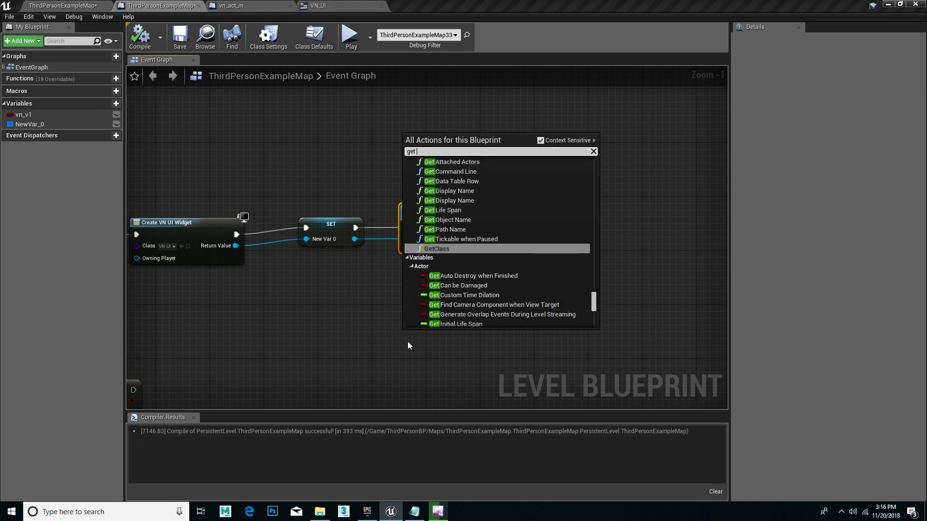
{"action": "type", "text": "pla"}
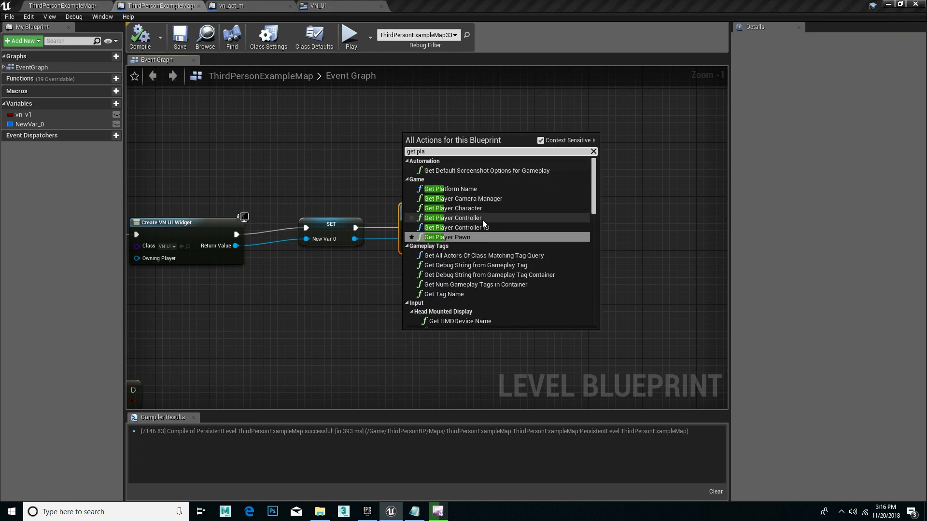
{"action": "left_click", "coordinate": [480, 218]}
{"action": "mouse_move", "coordinate": [471, 330]}
{"action": "left_mouse_down"}
{"action": "mouse_move", "coordinate": [447, 319]}
{"action": "mouse_move", "coordinate": [518, 259]}
{"action": "left_mouse_up"}
Add SET Show Mouse Cursor (true) after Add to Viewport, then select the whole chain.
{"action": "type", "text": "sho"}
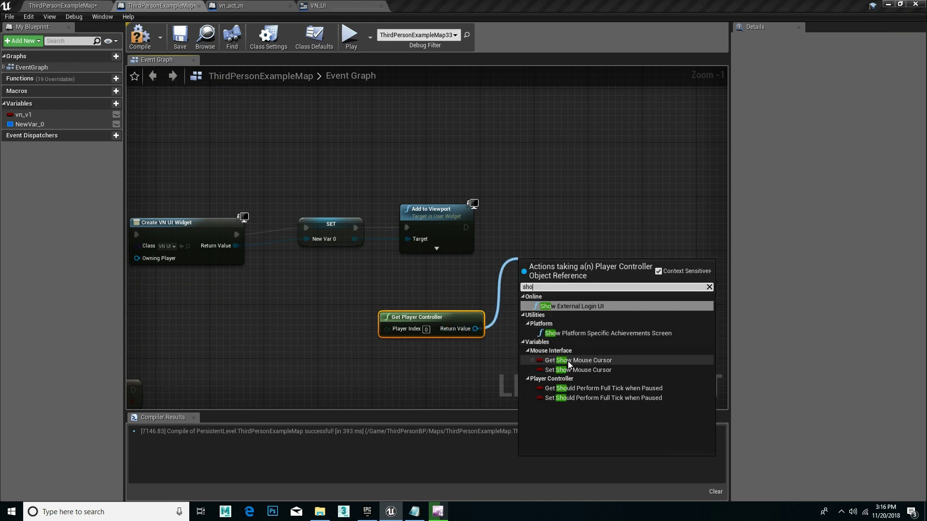
{"action": "left_click", "coordinate": [579, 370]}
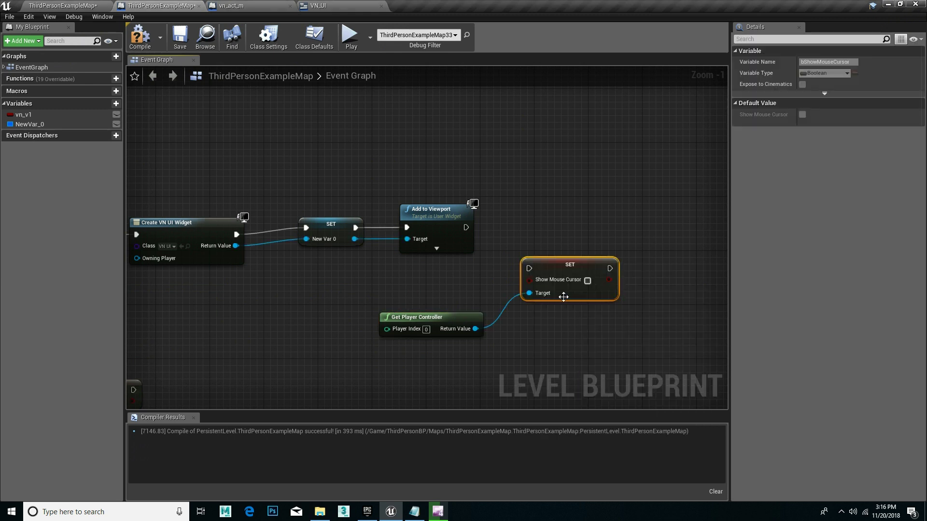
{"action": "left_click", "coordinate": [587, 281]}
{"action": "left_click_drag", "start_coordinate": [587, 267], "coordinate": [594, 226]}
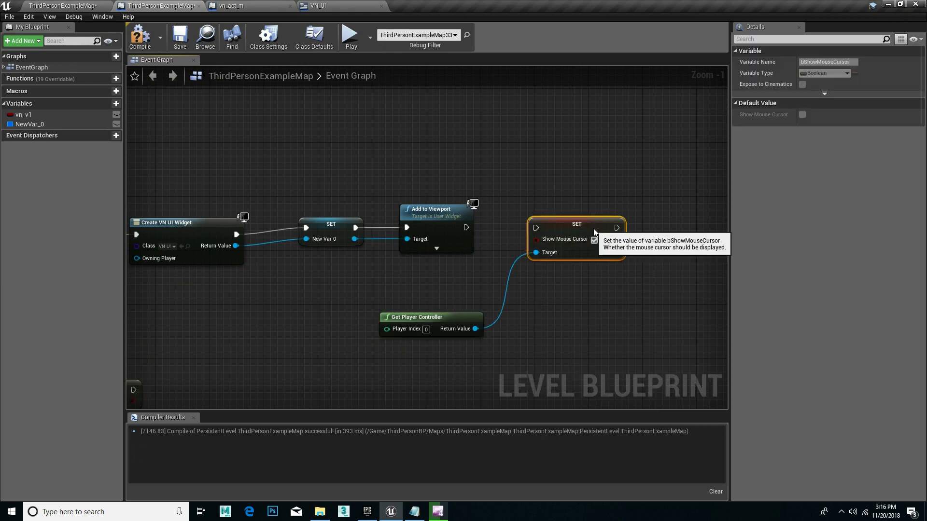
{"action": "left_click_drag", "start_coordinate": [468, 228], "coordinate": [535, 227]}
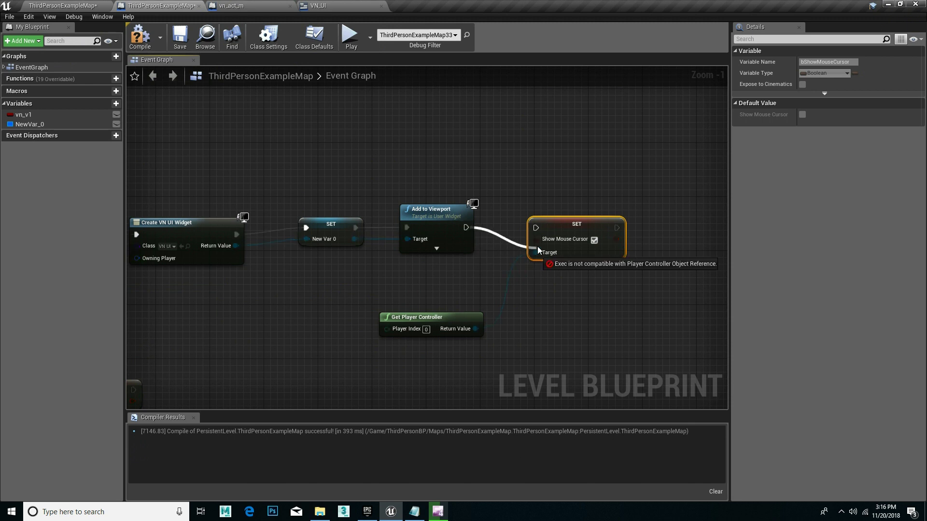
{"action": "scroll", "coordinate": [468, 266], "scroll_direction": "down", "scroll_amount": 3}
{"action": "right_click_drag", "start_coordinate": [469, 269], "coordinate": [430, 225]}
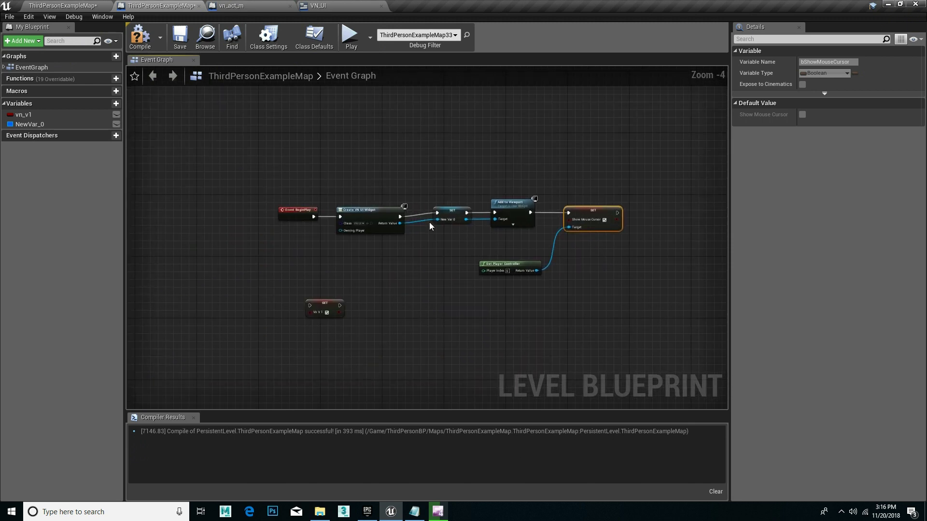
{"action": "left_click_drag", "start_coordinate": [296, 195], "coordinate": [642, 280]}
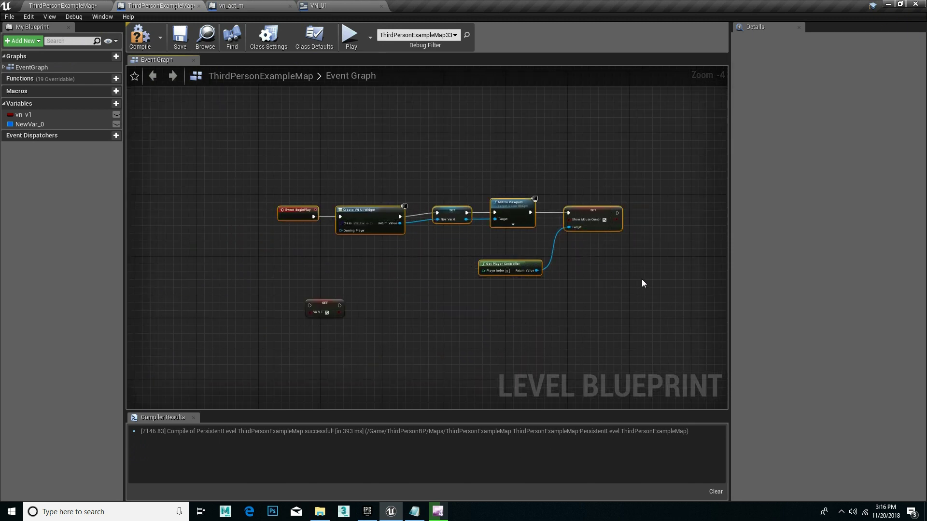
Wrap the selected BeginPlay nodes in a comment titled 'ui visible and mouse cursor visible'.
{"action": "key", "text": "c"}
{"action": "type", "text": "ui visible and mouse"}
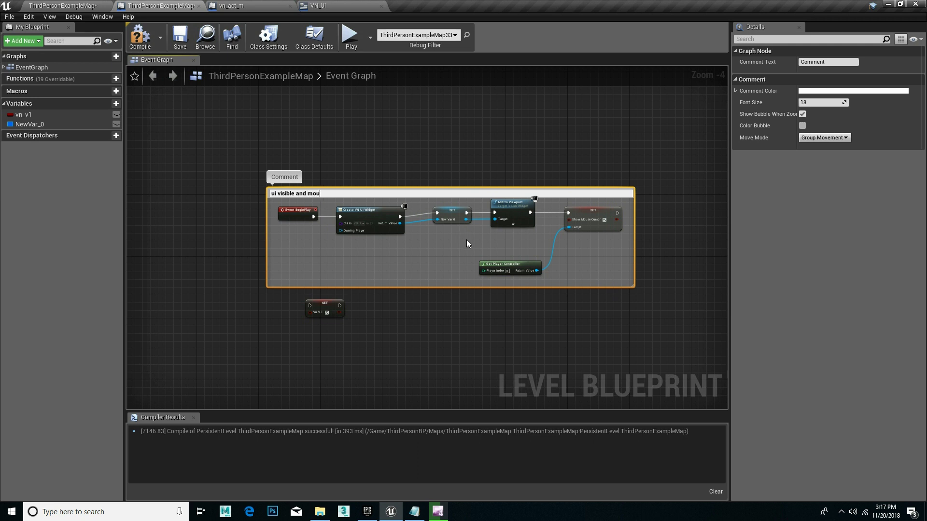
{"action": "type", "text": "cur"}
{"action": "type", "text": "sor visib"}
{"action": "type", "text": "le"}
{"action": "left_click", "coordinate": [506, 303]}
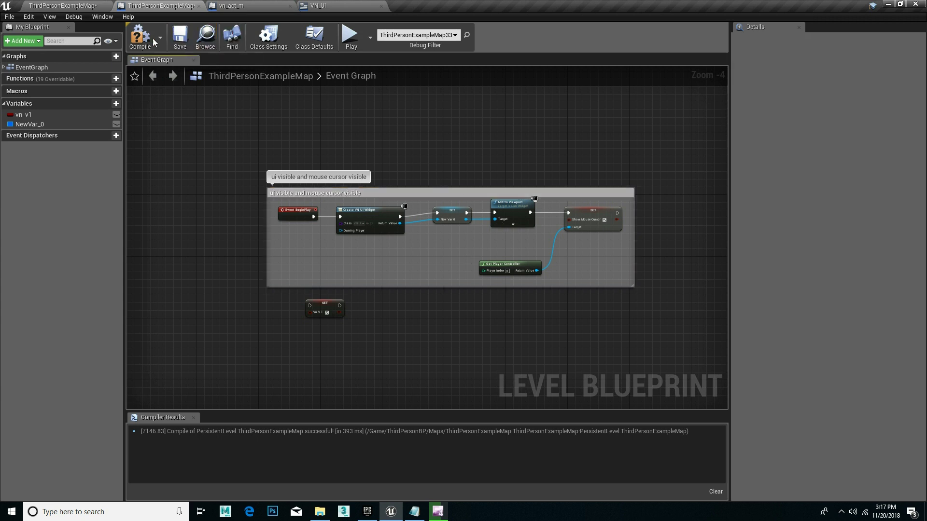
Compile the level blueprint, save the map, and start Play from the level editor.
{"action": "left_click", "coordinate": [140, 34]}
{"action": "left_click", "coordinate": [180, 37]}
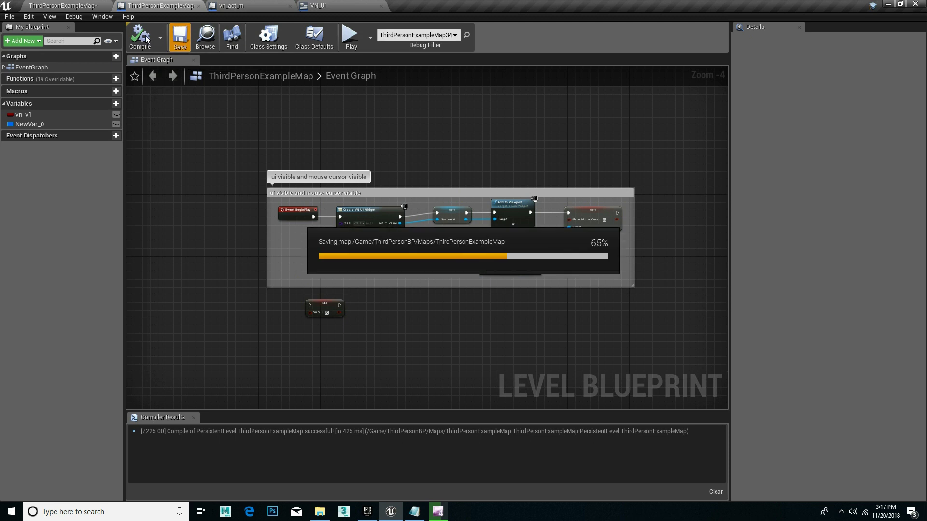
{"action": "left_click", "coordinate": [107, 5]}
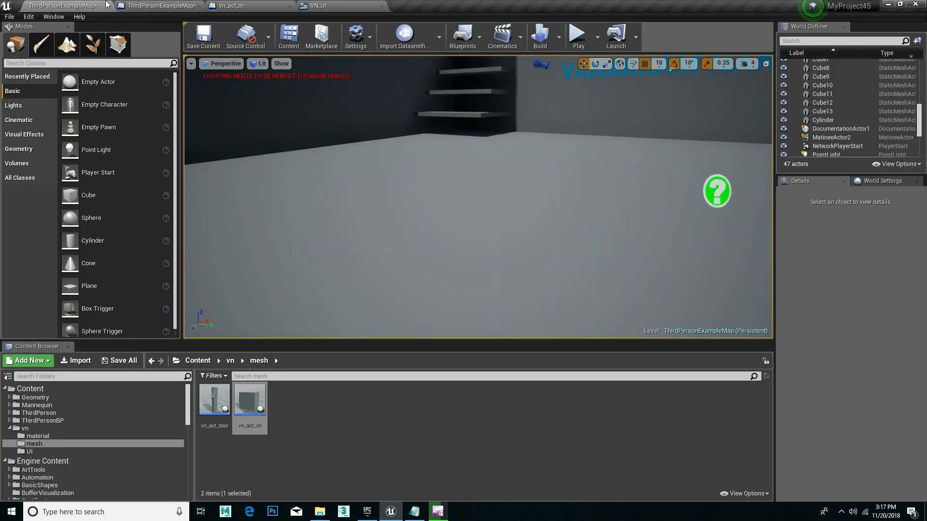
{"action": "left_click", "coordinate": [578, 34]}
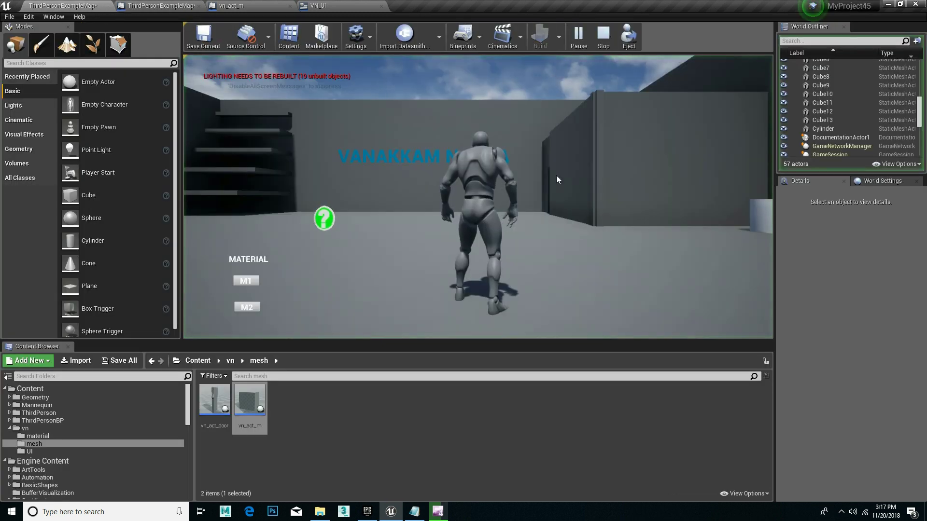
Turn the camera, run the character forward and jump onto the ledge.
{"action": "left_click_drag", "start_coordinate": [556, 180], "coordinate": [475, 211]}
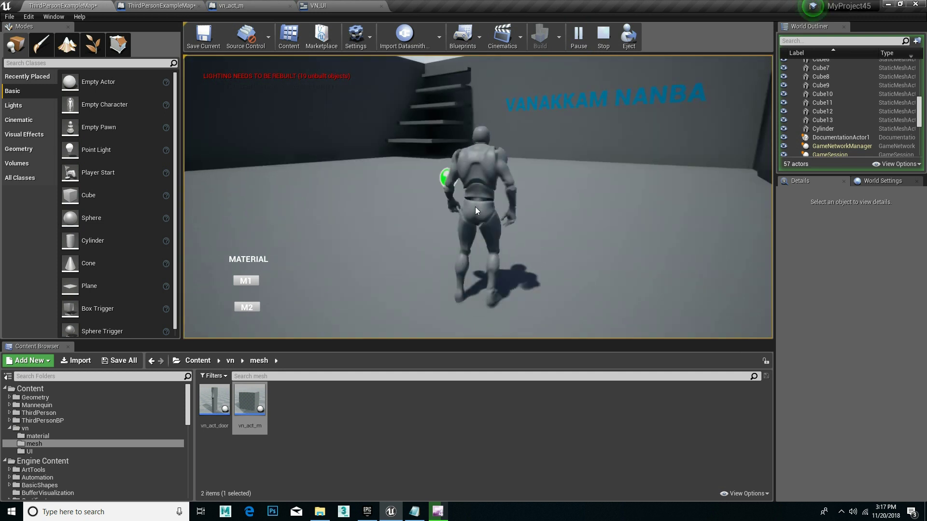
{"action": "key", "text": "w"}
{"action": "mouse_move", "coordinate": [475, 210]}
{"action": "left_mouse_down"}
{"action": "mouse_move", "coordinate": [366, 197]}
{"action": "mouse_move", "coordinate": [314, 220]}
{"action": "mouse_move", "coordinate": [653, 215]}
{"action": "left_mouse_up"}
{"action": "key", "text": "w"}
{"action": "mouse_move", "coordinate": [331, 273]}
{"action": "left_mouse_down"}
{"action": "mouse_move", "coordinate": [578, 206]}
{"action": "mouse_move", "coordinate": [660, 219]}
{"action": "mouse_move", "coordinate": [759, 216]}
{"action": "mouse_move", "coordinate": [447, 223]}
{"action": "mouse_move", "coordinate": [558, 200]}
{"action": "mouse_move", "coordinate": [551, 208]}
{"action": "mouse_move", "coordinate": [642, 207]}
{"action": "mouse_move", "coordinate": [584, 257]}
{"action": "mouse_move", "coordinate": [596, 296]}
{"action": "mouse_move", "coordinate": [599, 236]}
{"action": "mouse_move", "coordinate": [575, 181]}
{"action": "mouse_move", "coordinate": [485, 180]}
{"action": "mouse_move", "coordinate": [468, 192]}
{"action": "mouse_move", "coordinate": [520, 189]}
{"action": "mouse_move", "coordinate": [503, 192]}
{"action": "left_mouse_up"}
{"action": "key", "text": "space"}
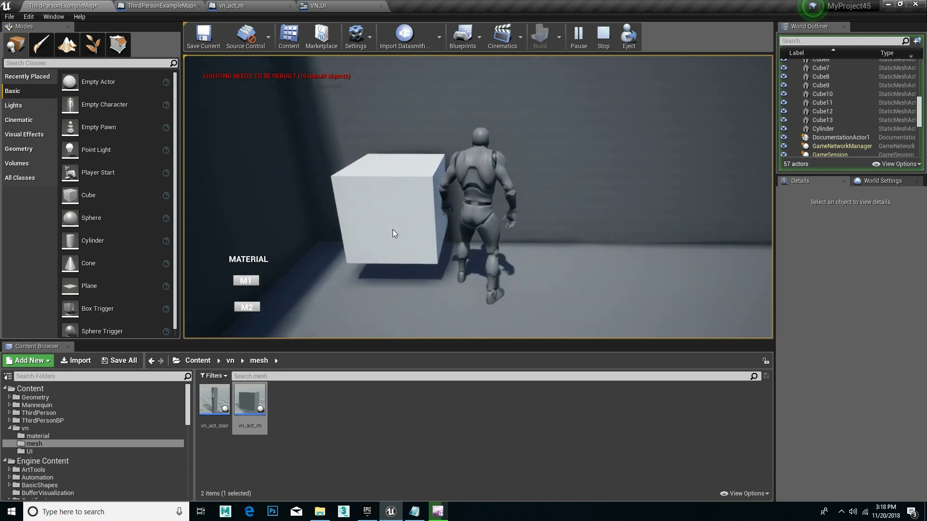
Stop the play session and focus the view on the white cube.
{"action": "key", "text": "Escape"}
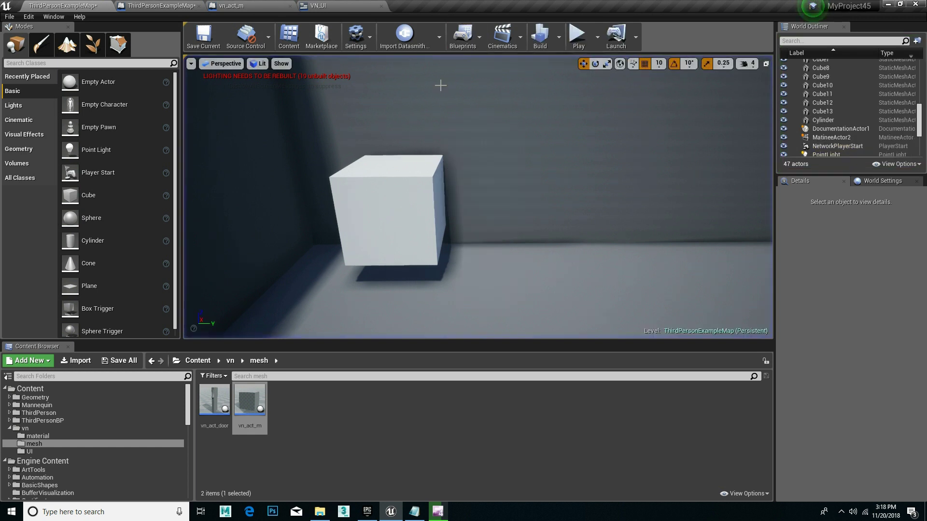
{"action": "left_click", "coordinate": [391, 182]}
{"action": "key", "text": "f"}
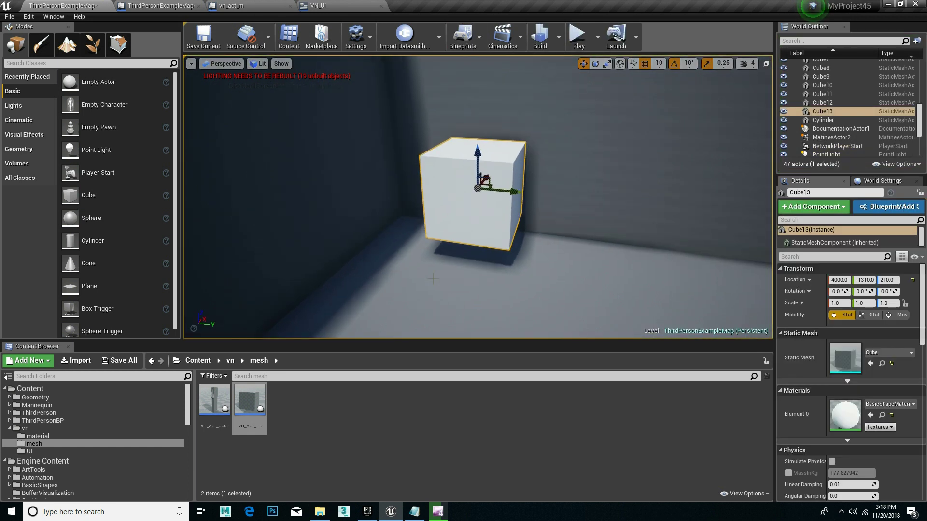
{"action": "right_click", "coordinate": [459, 174]}
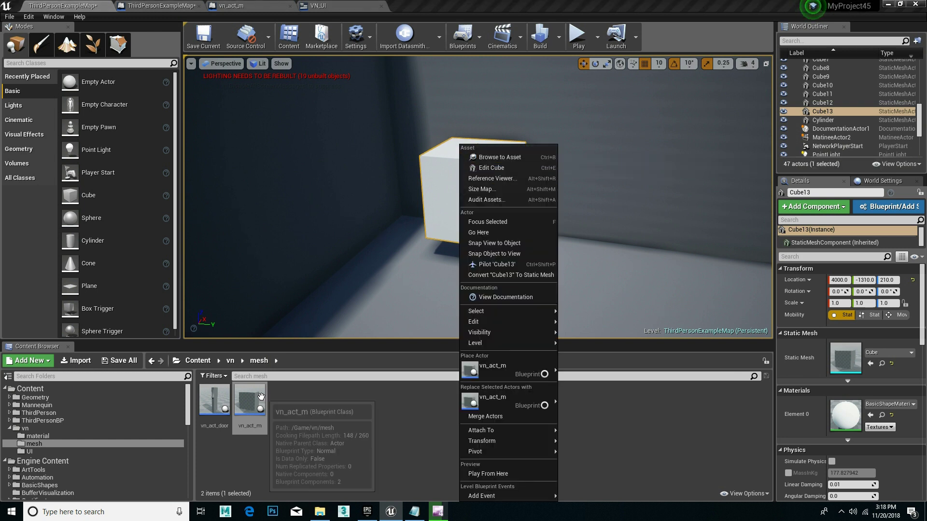
{"action": "left_click", "coordinate": [260, 396]}
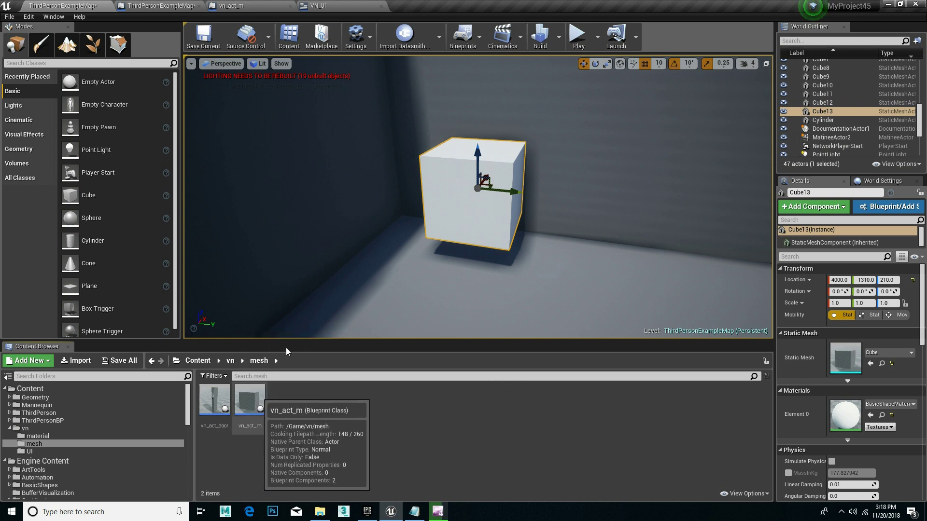
Place a vn_act_m actor, delete the white Cube13, and raise the box to Z 210.
{"action": "mouse_move", "coordinate": [249, 400]}
{"action": "left_mouse_down"}
{"action": "mouse_move", "coordinate": [269, 363]}
{"action": "mouse_move", "coordinate": [388, 295]}
{"action": "left_mouse_up"}
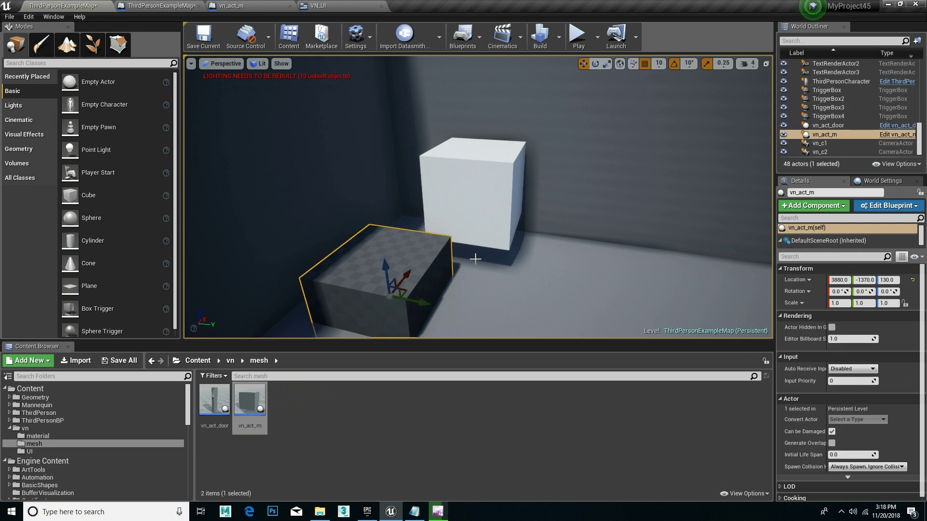
{"action": "left_click", "coordinate": [478, 205]}
{"action": "key", "text": "Delete"}
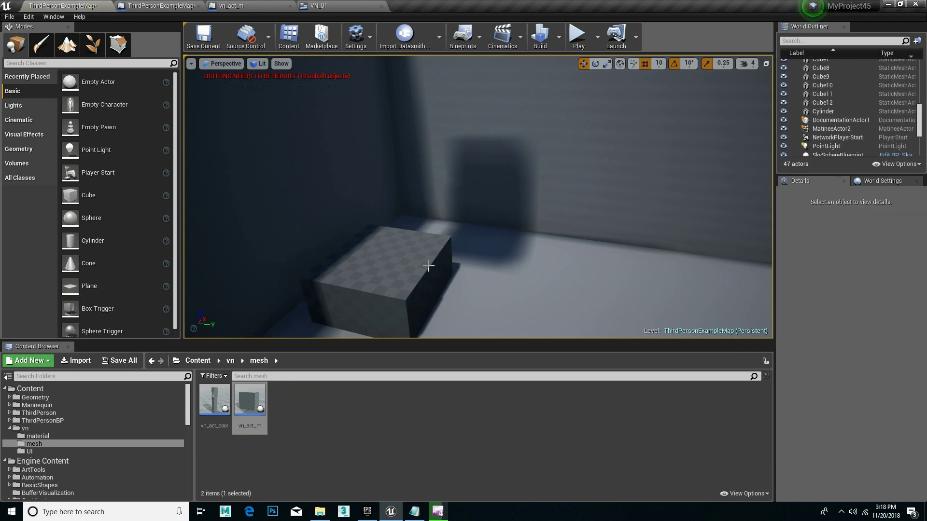
{"action": "left_click", "coordinate": [432, 282]}
{"action": "mouse_move", "coordinate": [405, 280]}
{"action": "left_mouse_down"}
{"action": "mouse_move", "coordinate": [439, 243]}
{"action": "mouse_move", "coordinate": [436, 161]}
{"action": "left_mouse_up"}
{"action": "right_click_drag", "start_coordinate": [476, 108], "coordinate": [518, 97]}
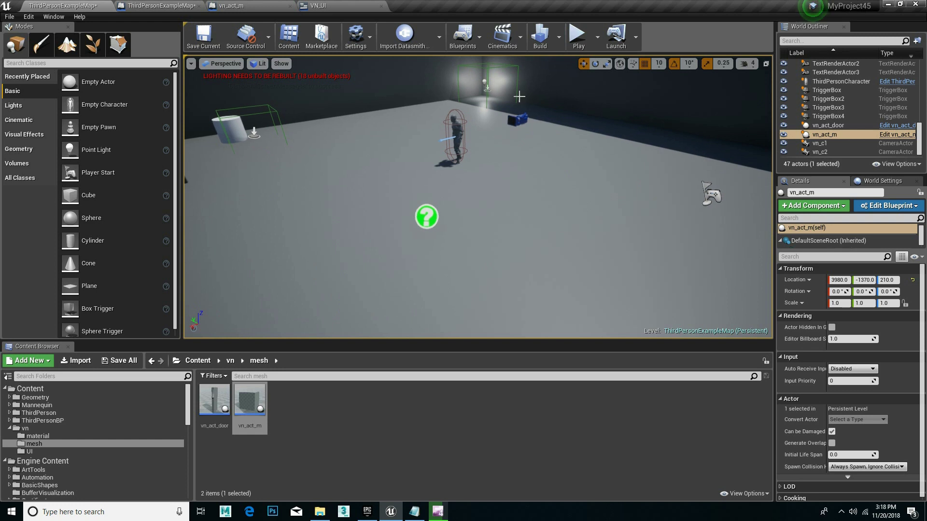
Move ThirdPersonCharacter along X to 1599.99, close to the box.
{"action": "left_click", "coordinate": [456, 138]}
{"action": "right_click_drag", "start_coordinate": [456, 138], "coordinate": [456, 138]}
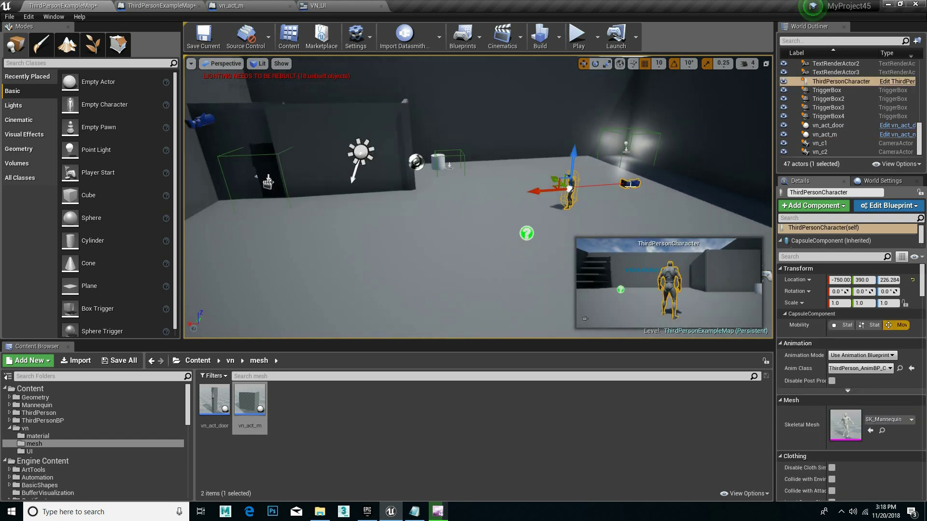
{"action": "right_click_drag", "start_coordinate": [537, 205], "coordinate": [537, 205]}
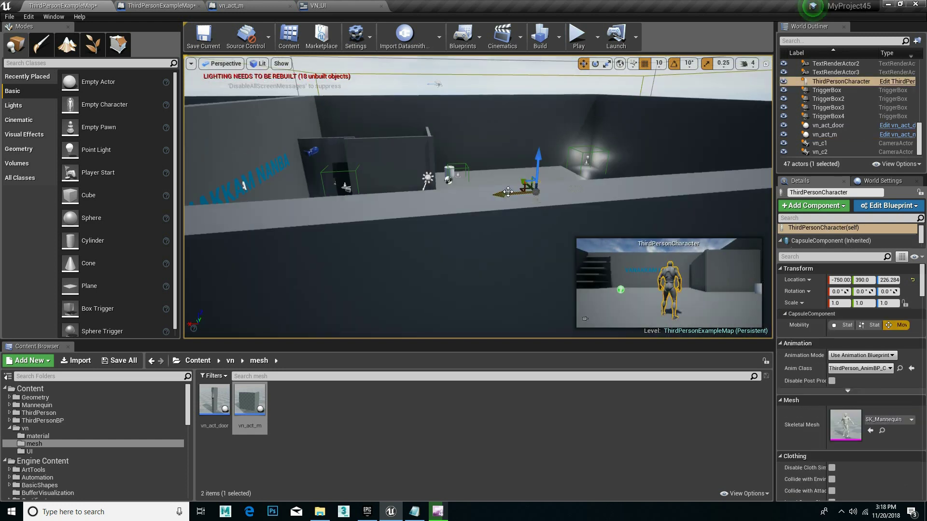
{"action": "left_click_drag", "start_coordinate": [508, 192], "coordinate": [212, 208]}
{"action": "right_click_drag", "start_coordinate": [213, 208], "coordinate": [213, 207]}
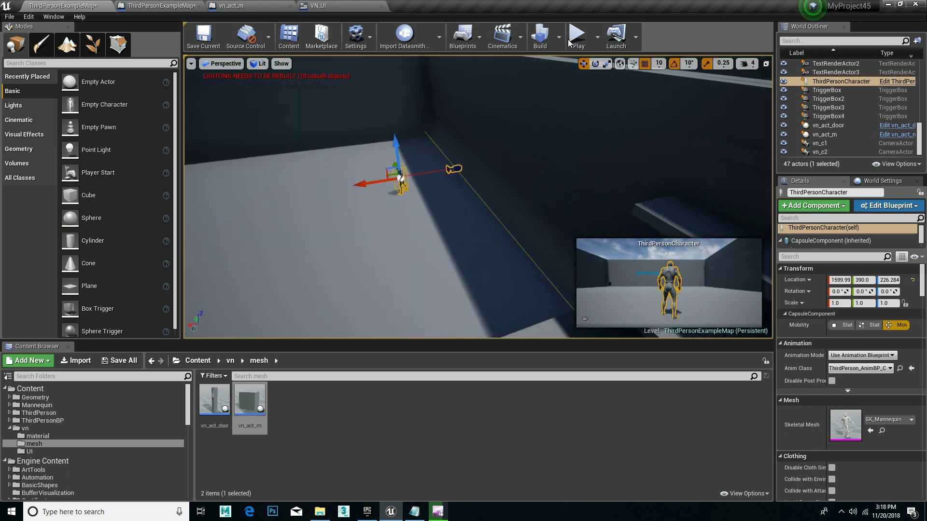
Play the level, walk to the box, and toggle it green and red with the M1/M2 buttons.
{"action": "left_click", "coordinate": [576, 36]}
{"action": "key", "text": "w"}
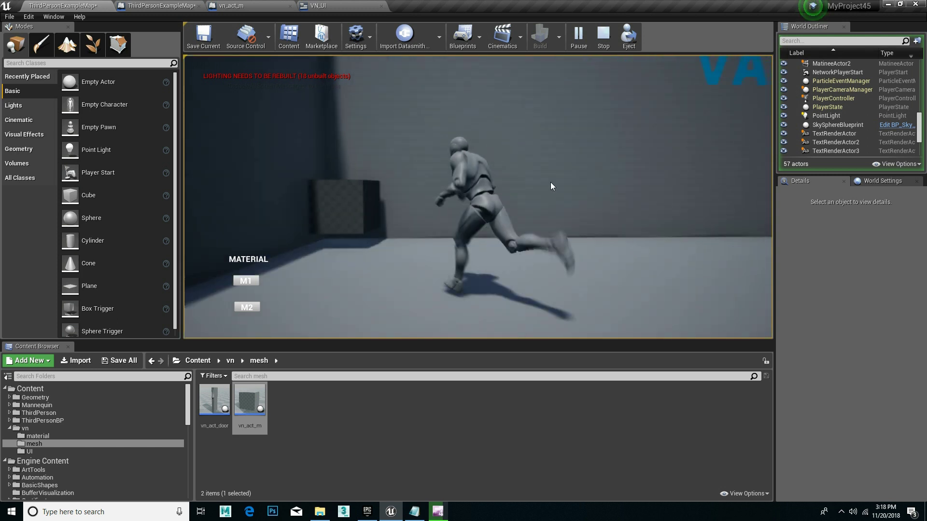
{"action": "key", "text": "a"}
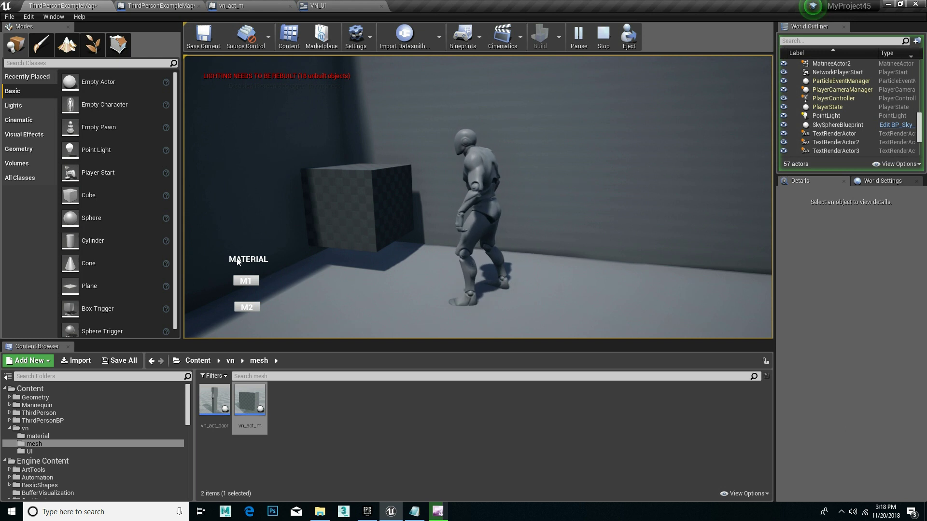
{"action": "left_click", "coordinate": [249, 283]}
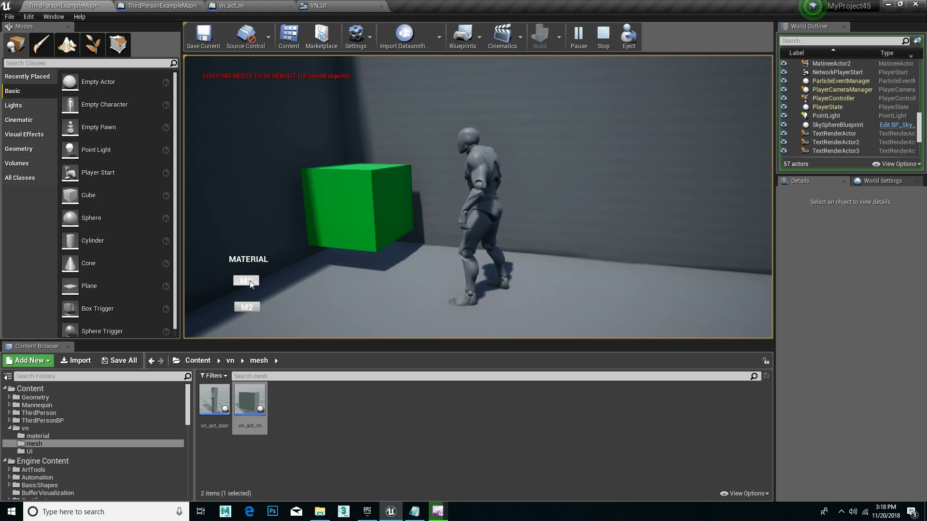
{"action": "left_click", "coordinate": [252, 306]}
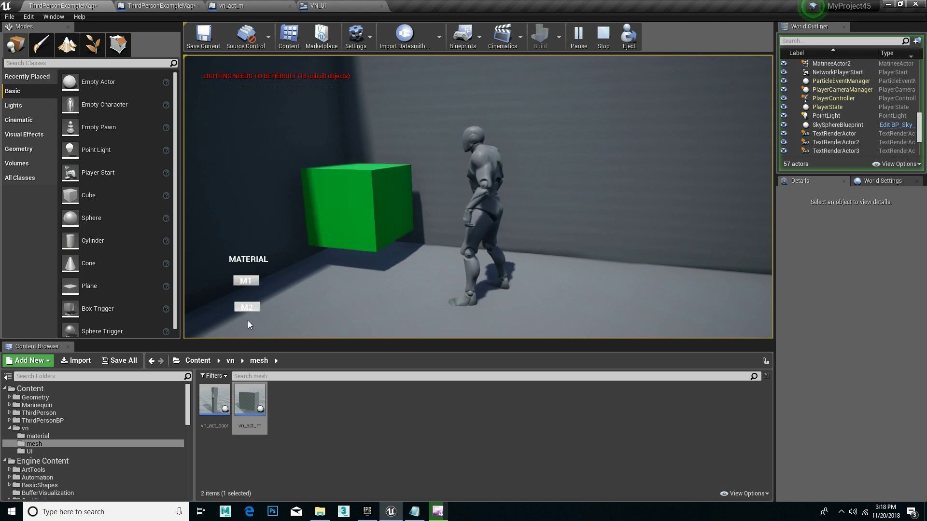
{"action": "left_click", "coordinate": [251, 308]}
{"action": "left_click", "coordinate": [249, 282]}
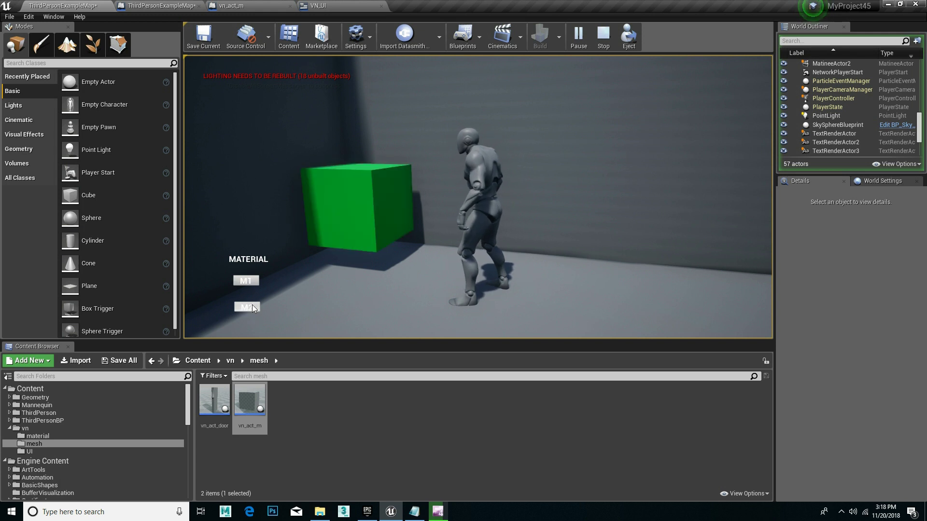
{"action": "left_click", "coordinate": [252, 283]}
{"action": "left_click", "coordinate": [251, 304]}
{"action": "left_click", "coordinate": [253, 283]}
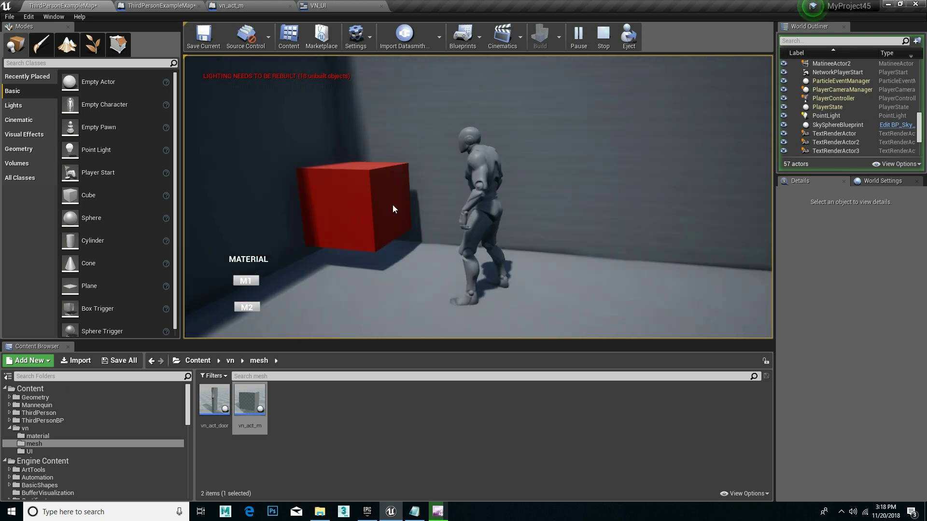
Stop playing and glance at VN_UI's event graph before returning to the level.
{"action": "left_click", "coordinate": [603, 35]}
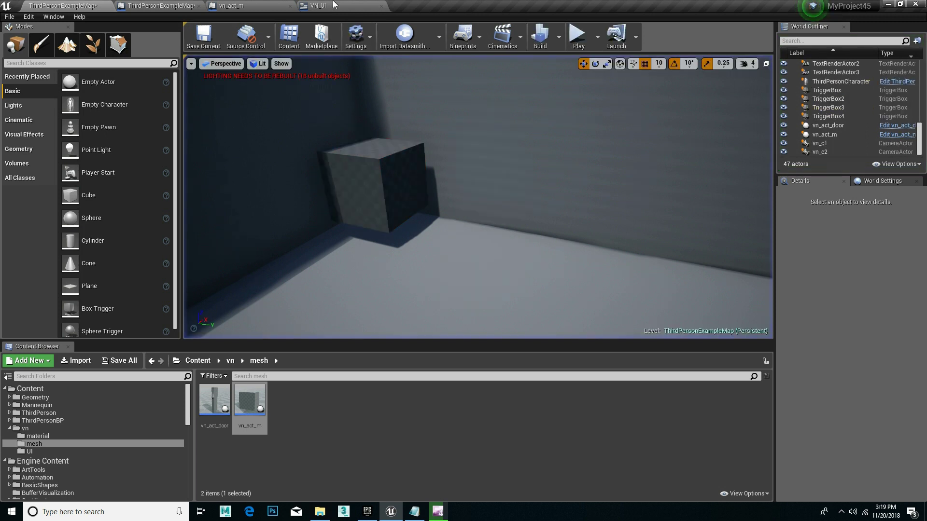
{"action": "left_click", "coordinate": [333, 5]}
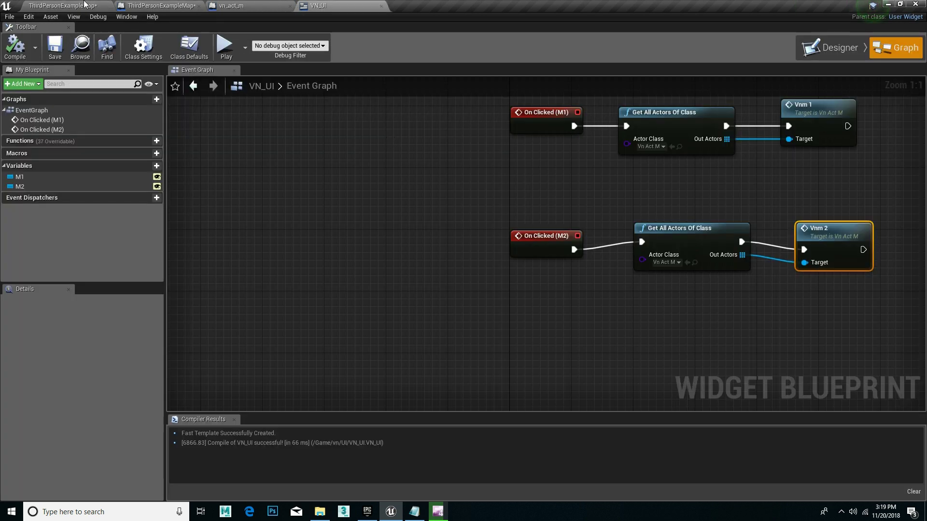
{"action": "left_click", "coordinate": [85, 5]}
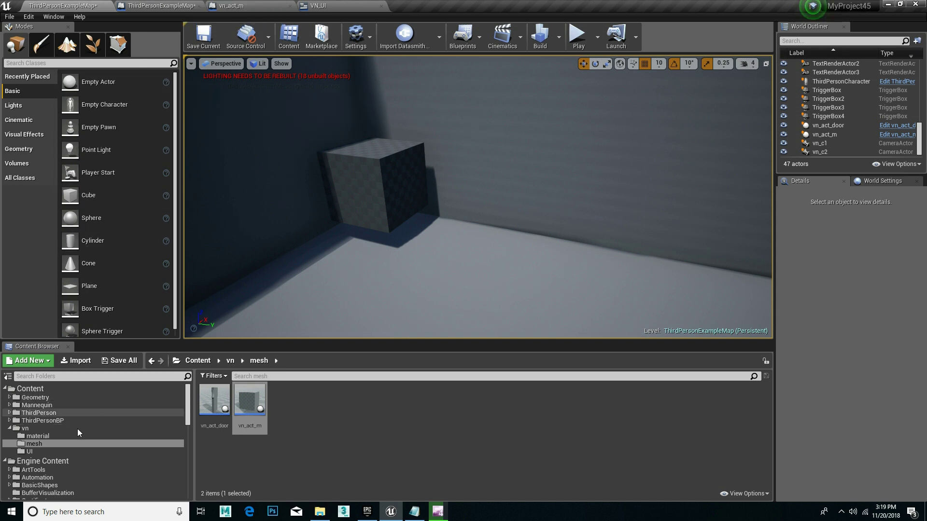
Open the vn_act_m blueprint and inspect its vnm1 and vnm2 Set Material nodes.
{"action": "left_click", "coordinate": [34, 443]}
{"action": "left_click", "coordinate": [247, 403]}
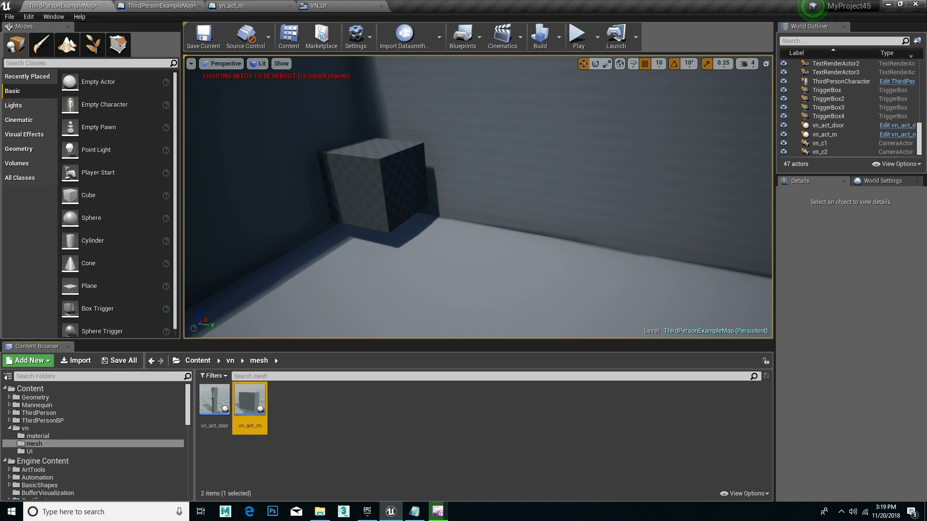
{"action": "double_click", "coordinate": [250, 403]}
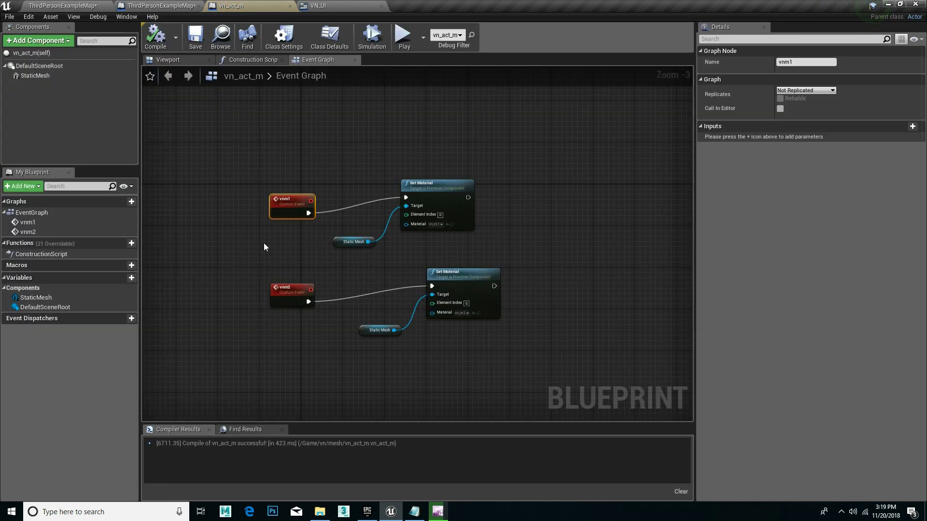
{"action": "left_click", "coordinate": [190, 62]}
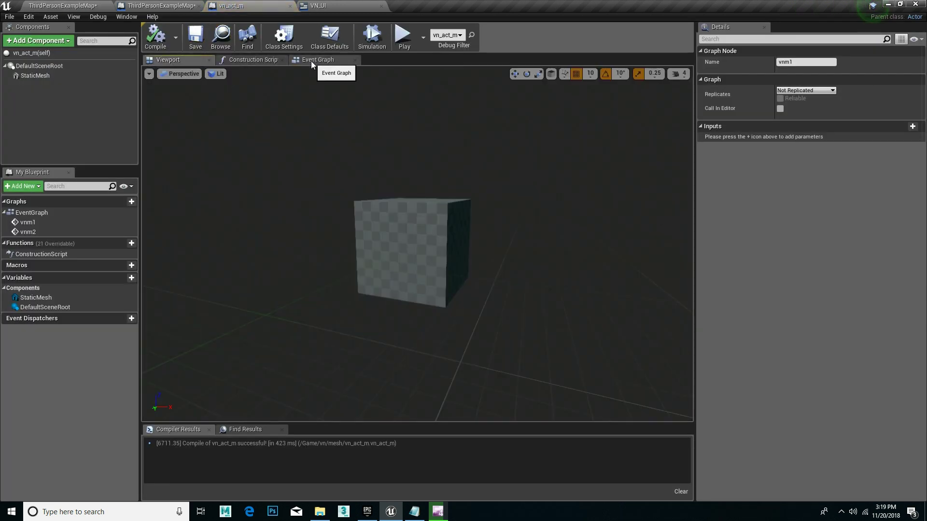
{"action": "left_click", "coordinate": [311, 61]}
{"action": "left_click_drag", "start_coordinate": [352, 130], "coordinate": [502, 372]}
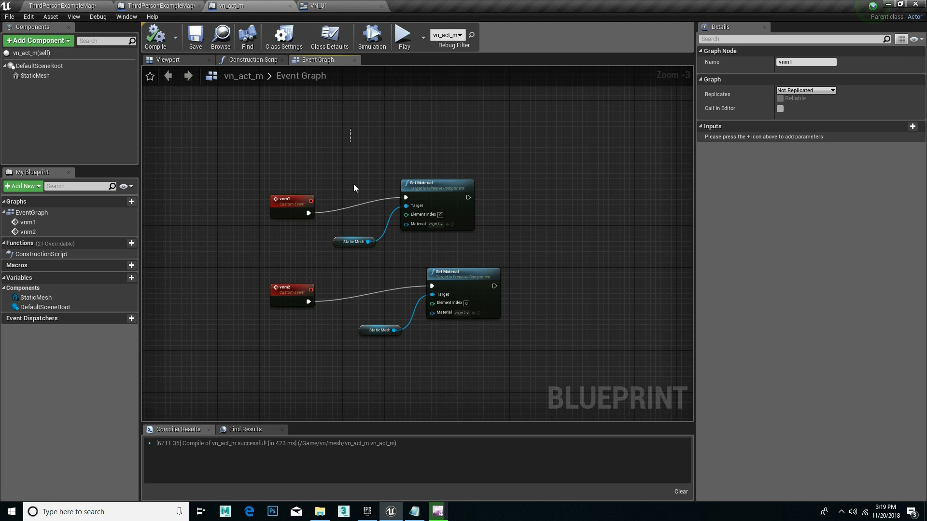
{"action": "left_click_drag", "start_coordinate": [256, 121], "coordinate": [321, 343]}
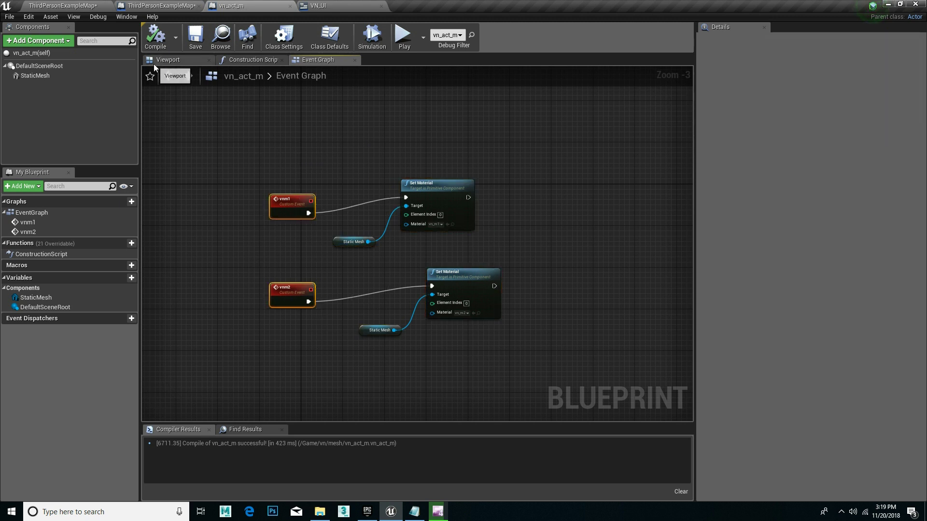
Open the VN_UI widget blueprint from the UI folder.
{"action": "left_click", "coordinate": [318, 4]}
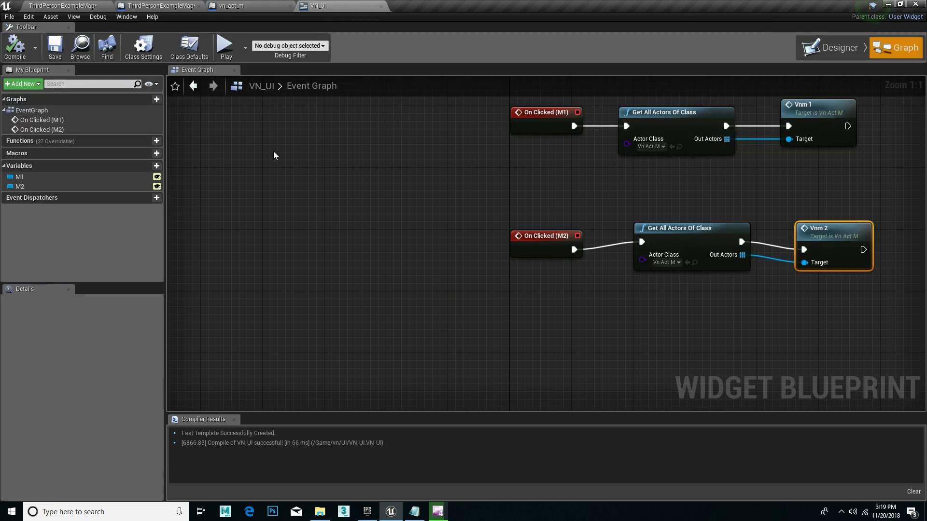
{"action": "left_click", "coordinate": [84, 5]}
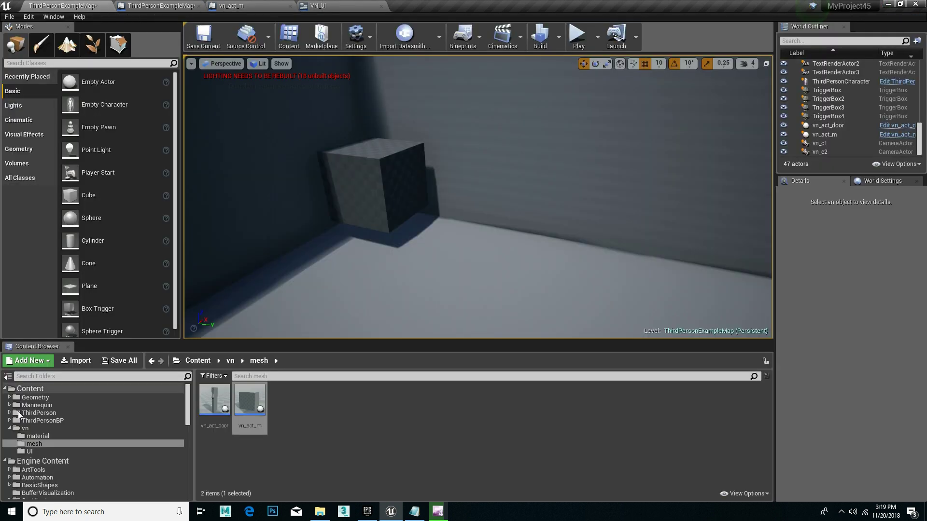
{"action": "left_click", "coordinate": [29, 451]}
{"action": "left_click", "coordinate": [209, 400]}
{"action": "right_click", "coordinate": [264, 436]}
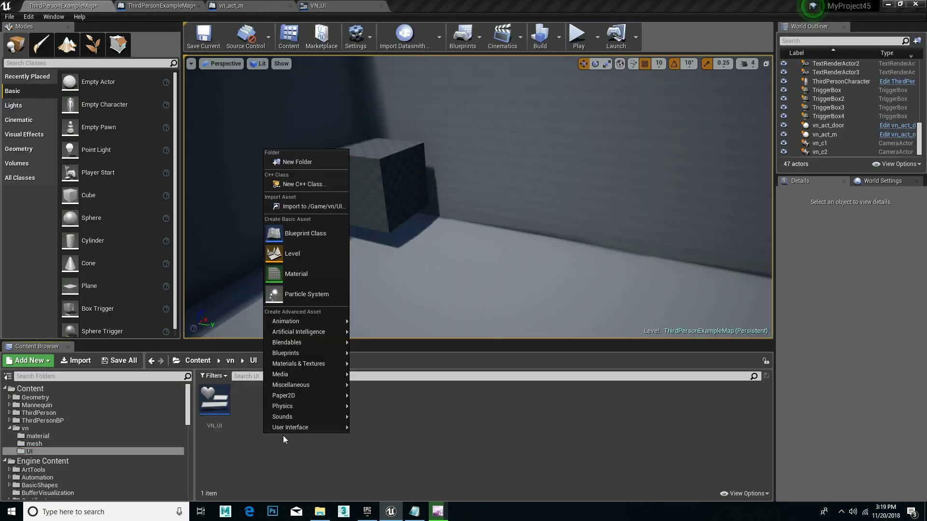
{"action": "mouse_move", "coordinate": [292, 431]}
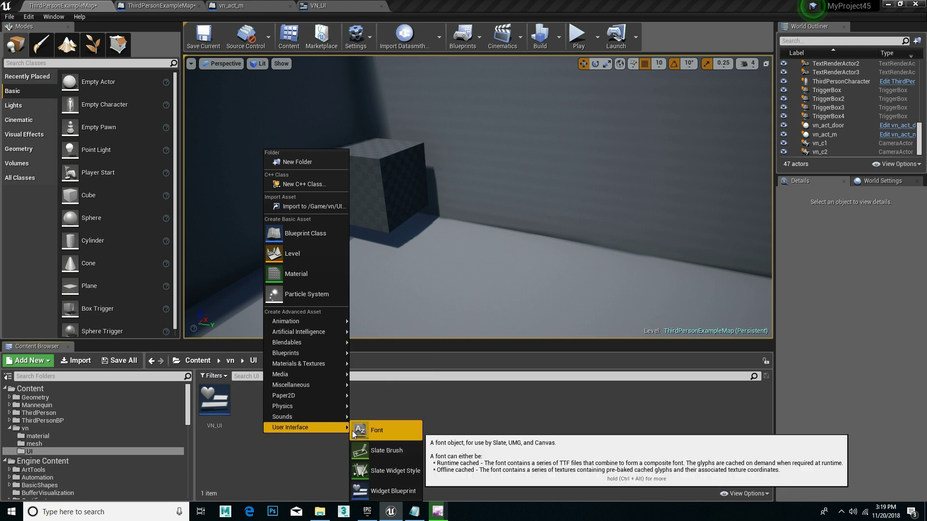
{"action": "left_click", "coordinate": [305, 477]}
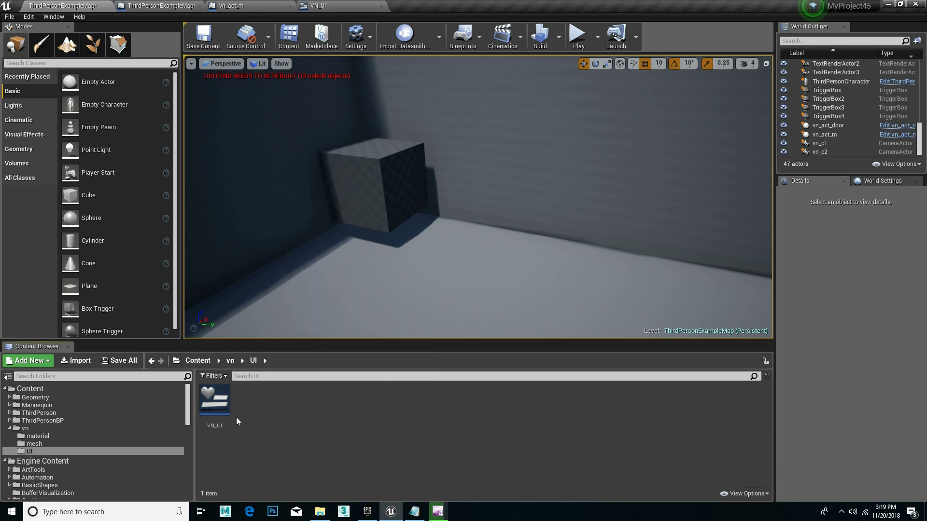
{"action": "double_click", "coordinate": [219, 403]}
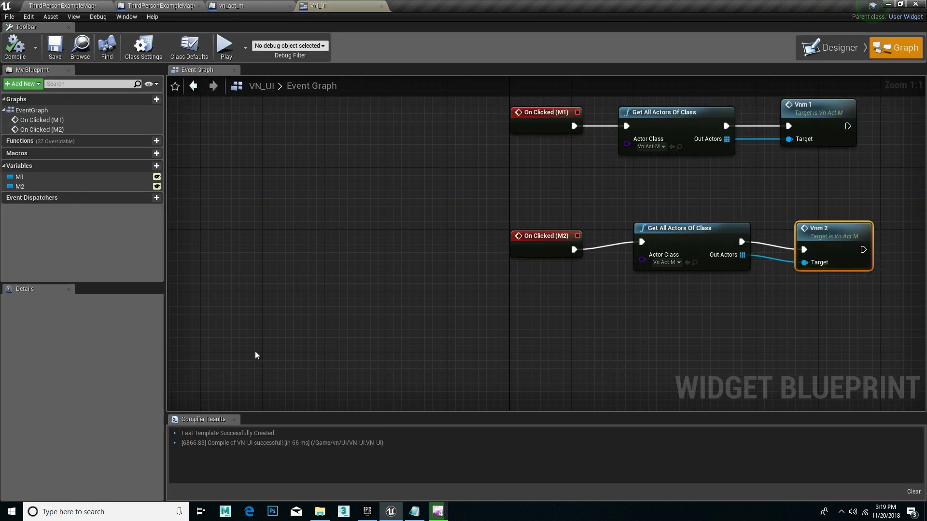
Review VN_UI's Designer layout and its On Clicked → Get All Actors Of Class → Vnm call chains.
{"action": "left_click", "coordinate": [830, 47]}
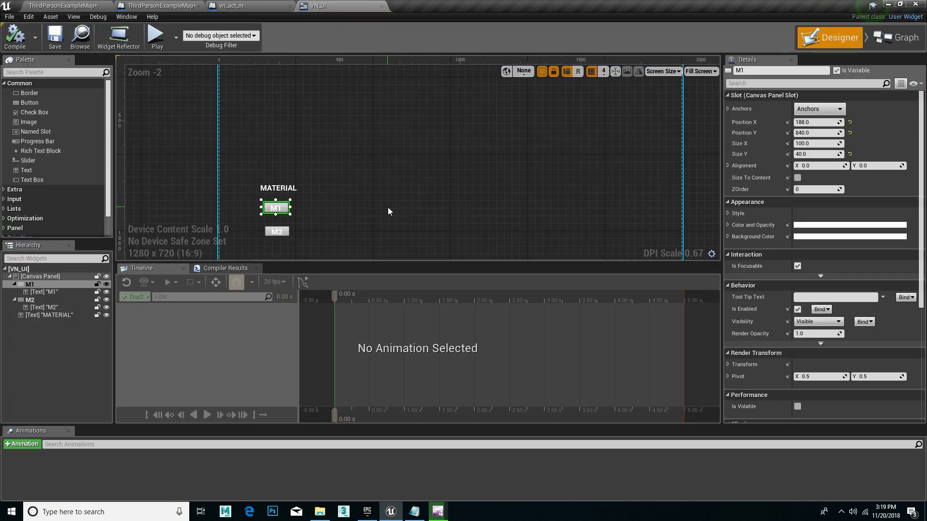
{"action": "scroll", "coordinate": [363, 198], "scroll_direction": "down", "scroll_amount": 2}
{"action": "scroll", "coordinate": [321, 223], "scroll_direction": "up", "scroll_amount": 1}
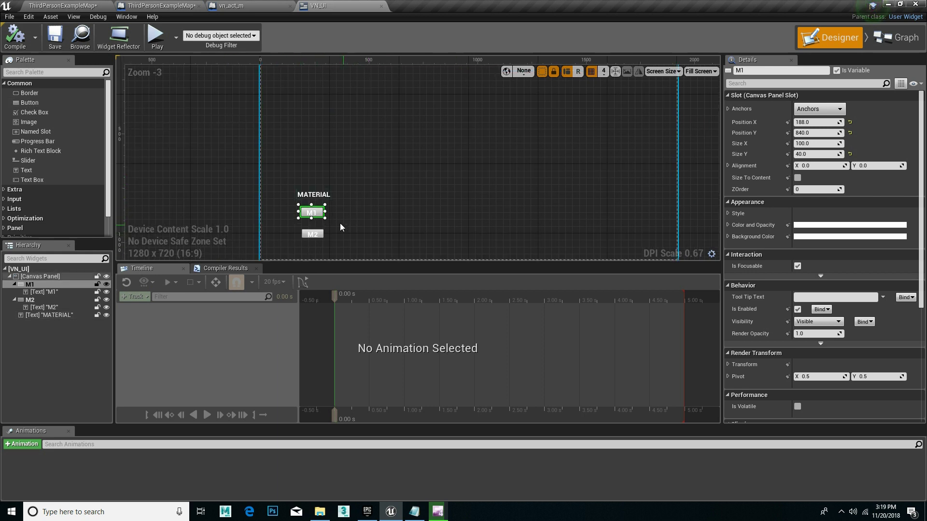
{"action": "left_click", "coordinate": [890, 39]}
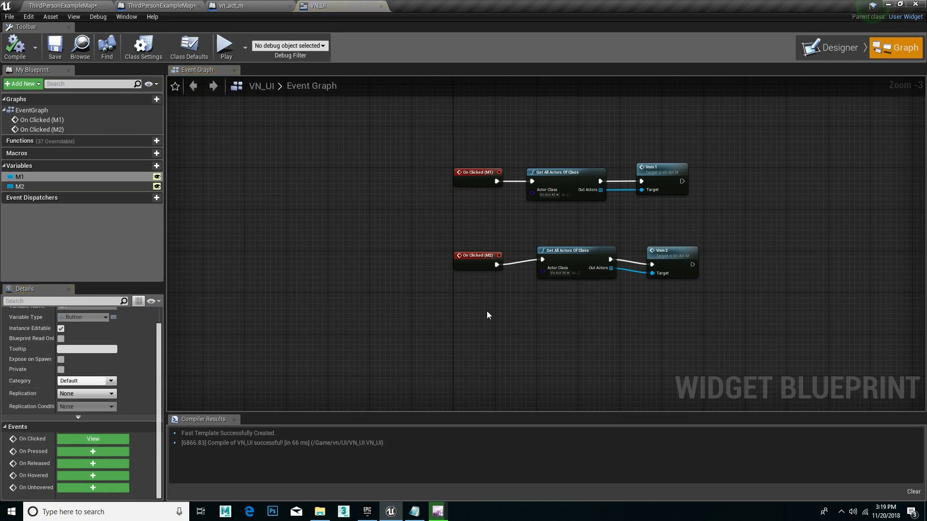
{"action": "left_click_drag", "start_coordinate": [427, 140], "coordinate": [498, 351]}
{"action": "left_click_drag", "start_coordinate": [549, 166], "coordinate": [544, 170]}
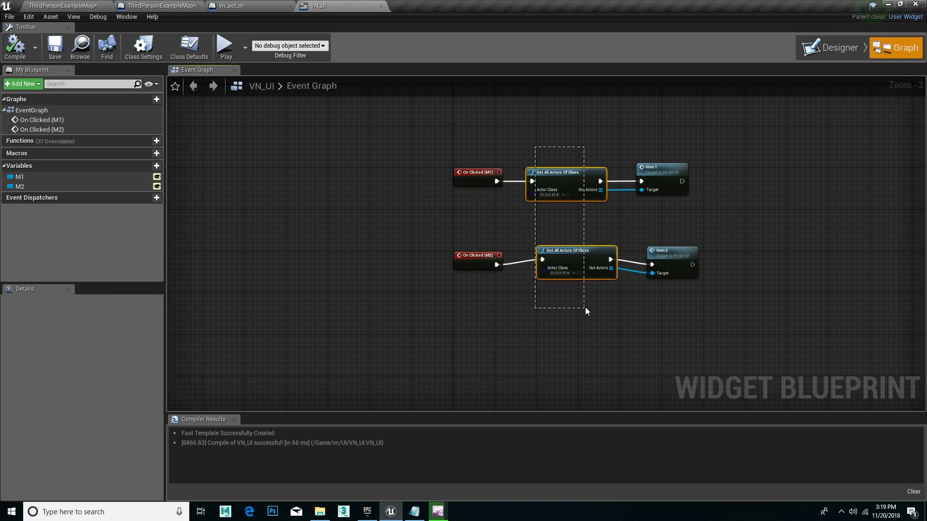
{"action": "left_click_drag", "start_coordinate": [583, 309], "coordinate": [589, 309]}
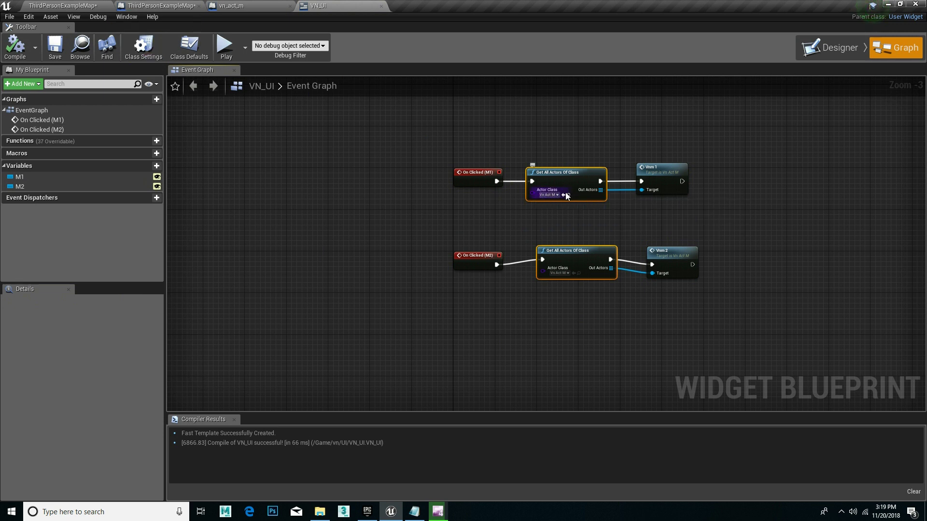
{"action": "left_click_drag", "start_coordinate": [520, 134], "coordinate": [586, 316]}
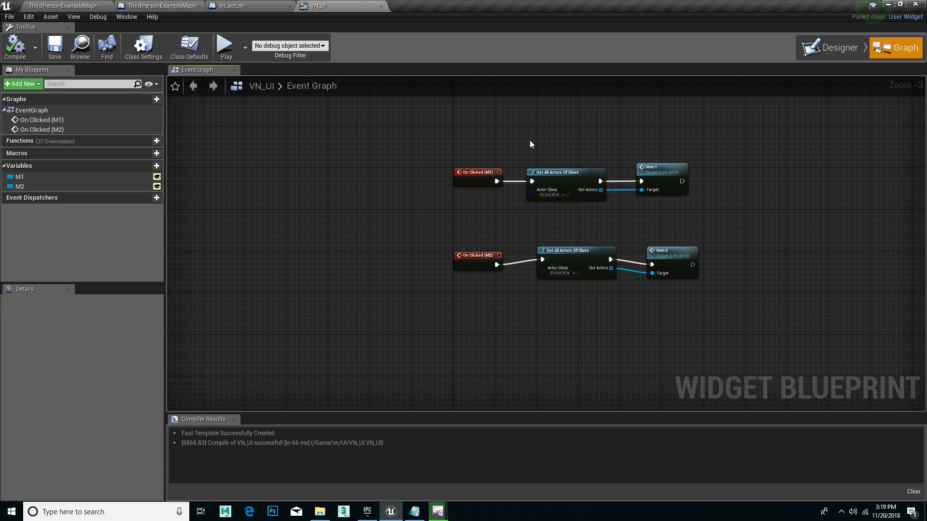
{"action": "left_click_drag", "start_coordinate": [644, 151], "coordinate": [688, 309]}
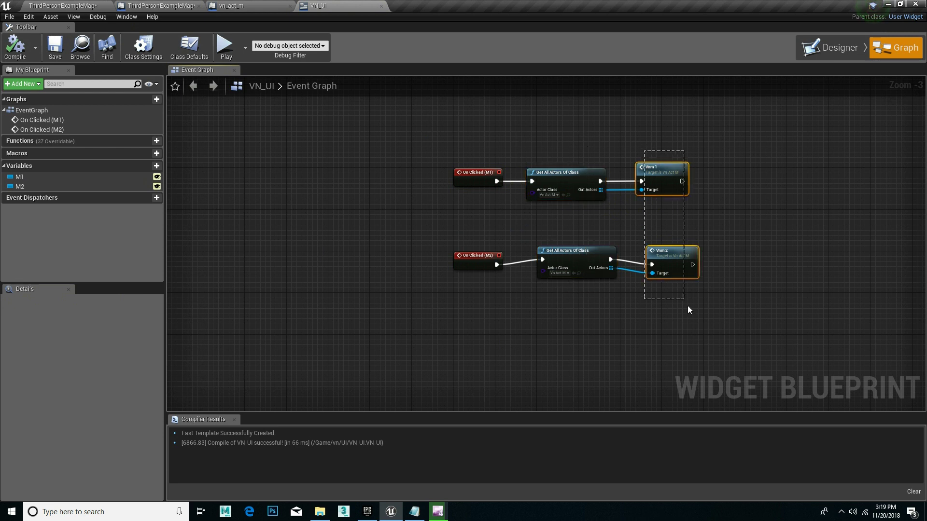
Check vn_act_m's two vnm custom events, then switch to the level blueprint.
{"action": "left_click", "coordinate": [236, 6]}
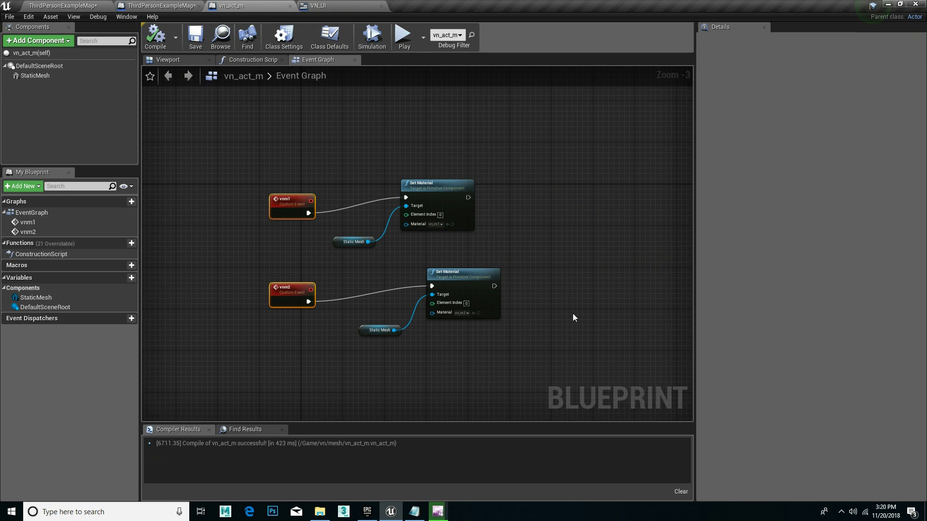
{"action": "left_click_drag", "start_coordinate": [297, 322], "coordinate": [299, 364]}
{"action": "left_click", "coordinate": [161, 5]}
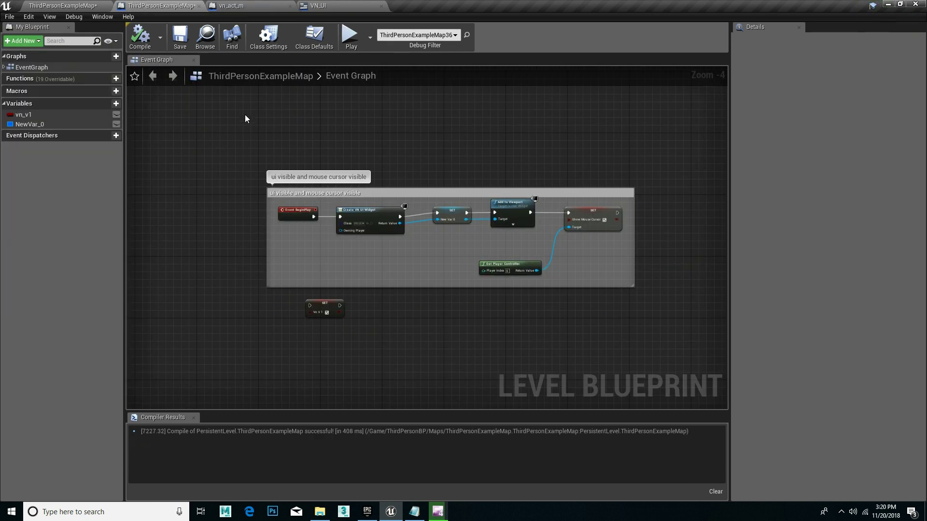
Inspect the level blueprint's Event BeginPlay widget-creation and Show Mouse Cursor chain.
{"action": "left_click", "coordinate": [99, 5]}
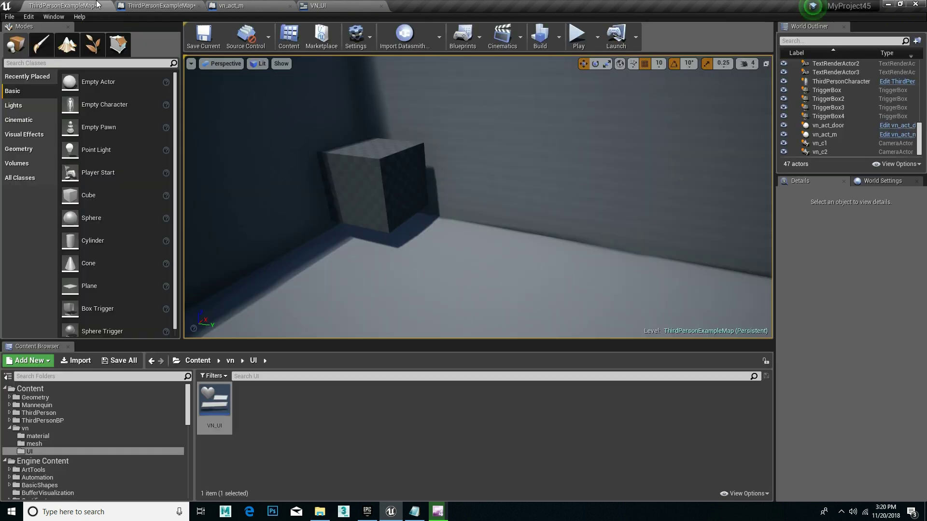
{"action": "left_click", "coordinate": [161, 5]}
{"action": "scroll", "coordinate": [305, 226], "scroll_direction": "up", "scroll_amount": 3}
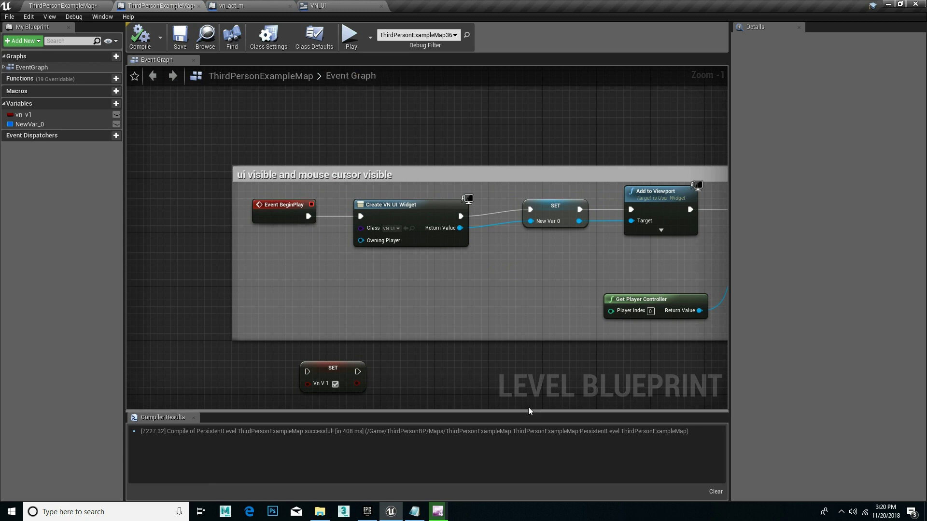
{"action": "left_click", "coordinate": [282, 214]}
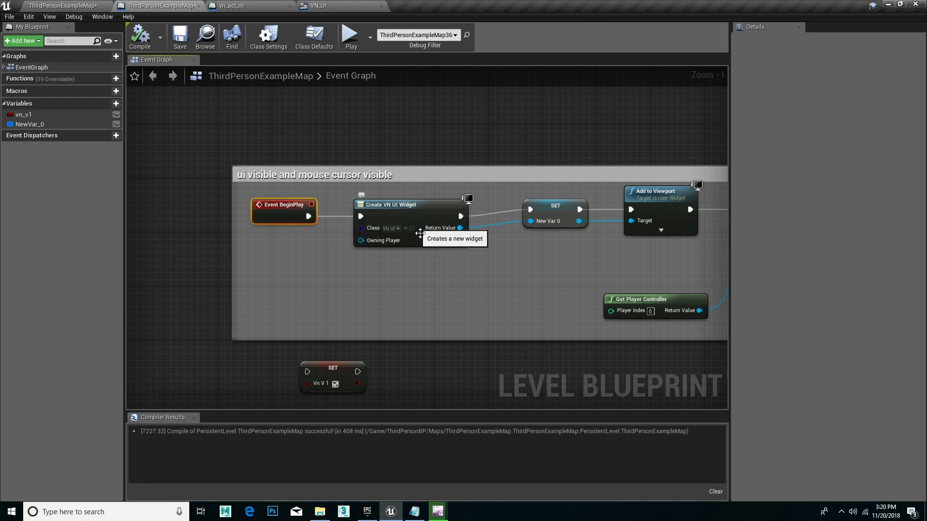
{"action": "right_click_drag", "start_coordinate": [398, 227], "coordinate": [380, 212]}
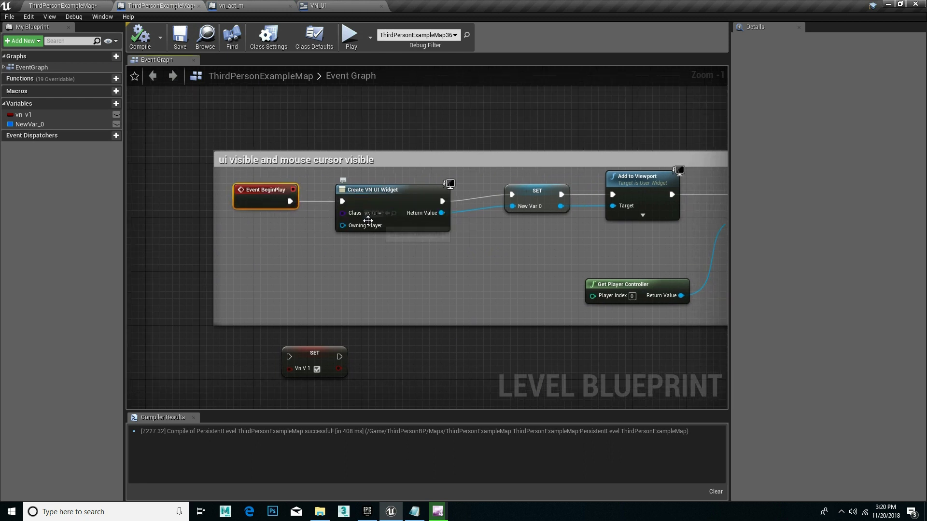
{"action": "right_click_drag", "start_coordinate": [560, 244], "coordinate": [482, 239]}
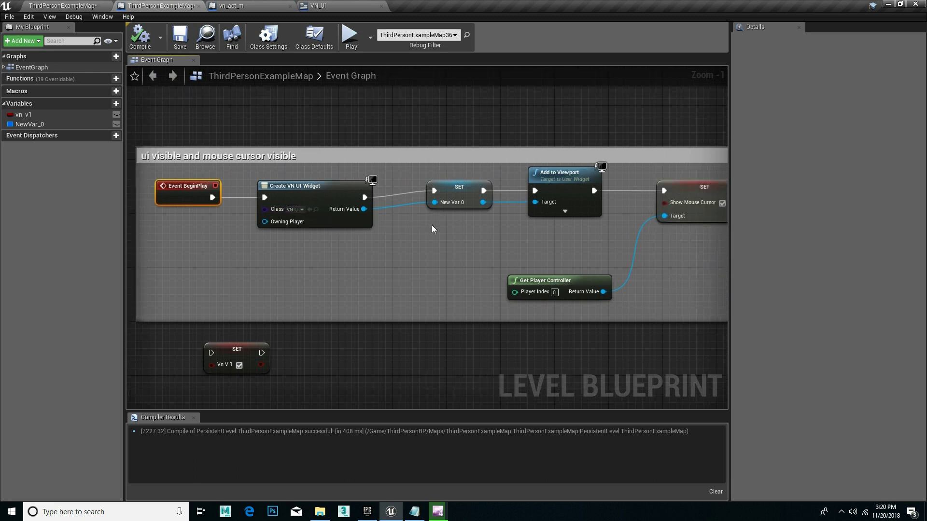
{"action": "right_click_drag", "start_coordinate": [423, 229], "coordinate": [452, 226]}
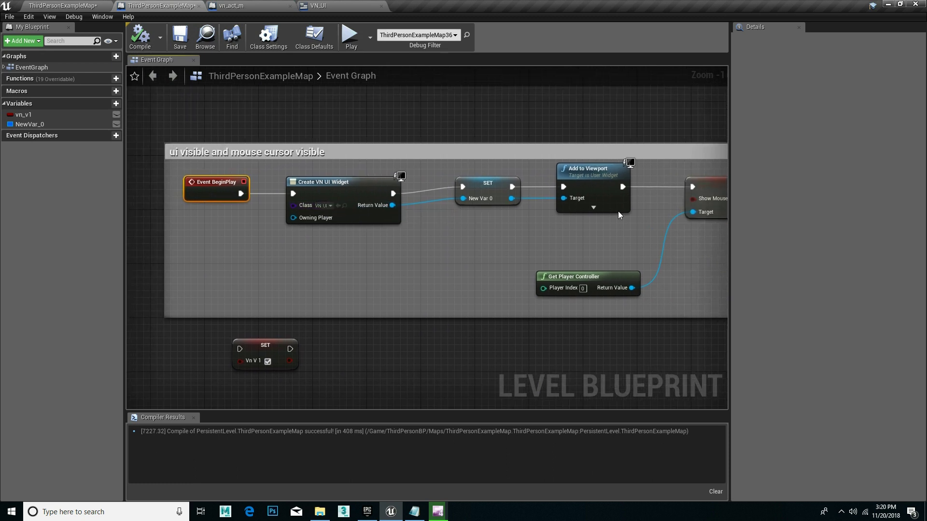
Check the cursor-setting Get Player Controller nodes, then save the ThirdPersonExampleMap level.
{"action": "right_click", "coordinate": [393, 205]}
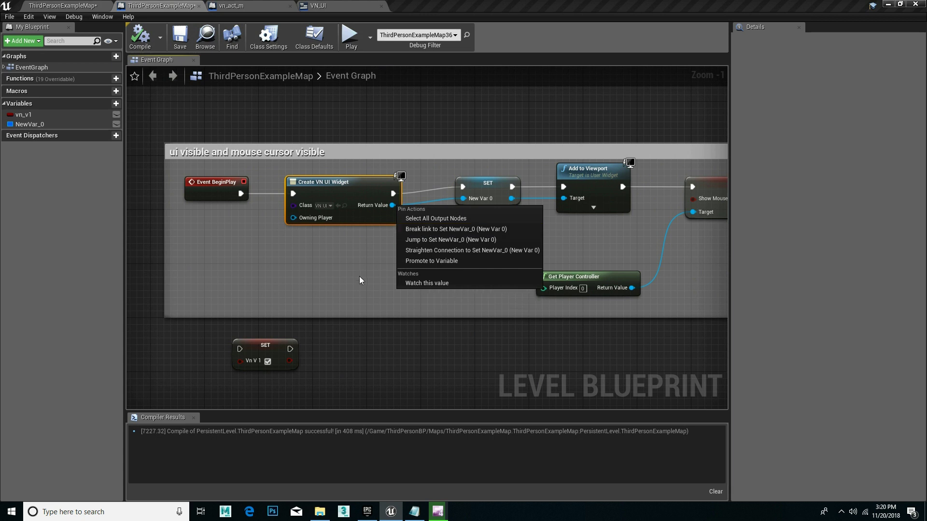
{"action": "left_click", "coordinate": [437, 272]}
{"action": "right_click_drag", "start_coordinate": [436, 271], "coordinate": [345, 300]}
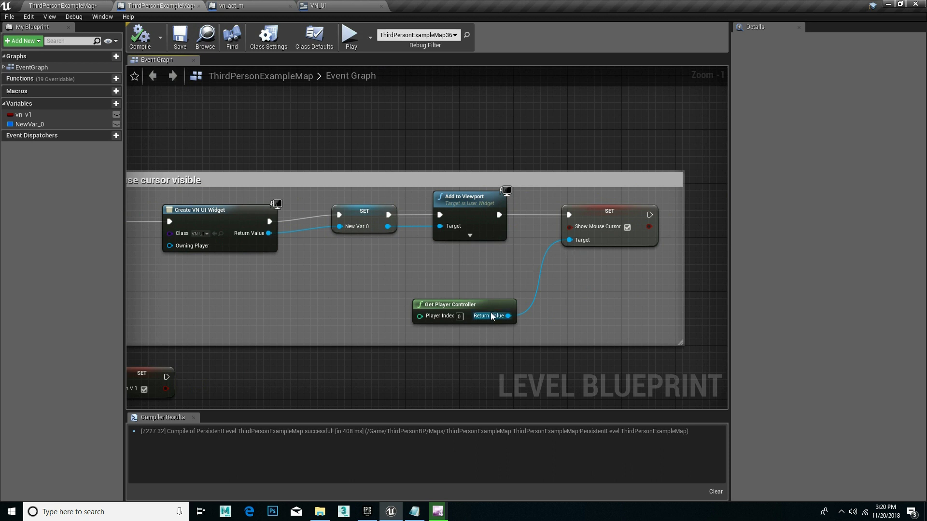
{"action": "left_click", "coordinate": [444, 324]}
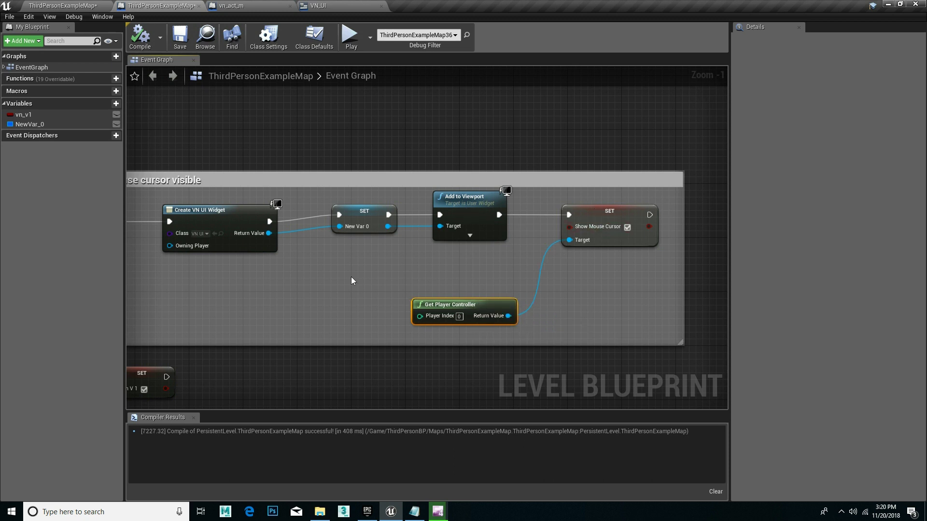
{"action": "scroll", "coordinate": [351, 277], "scroll_direction": "down", "scroll_amount": 1}
{"action": "left_click", "coordinate": [180, 37]}
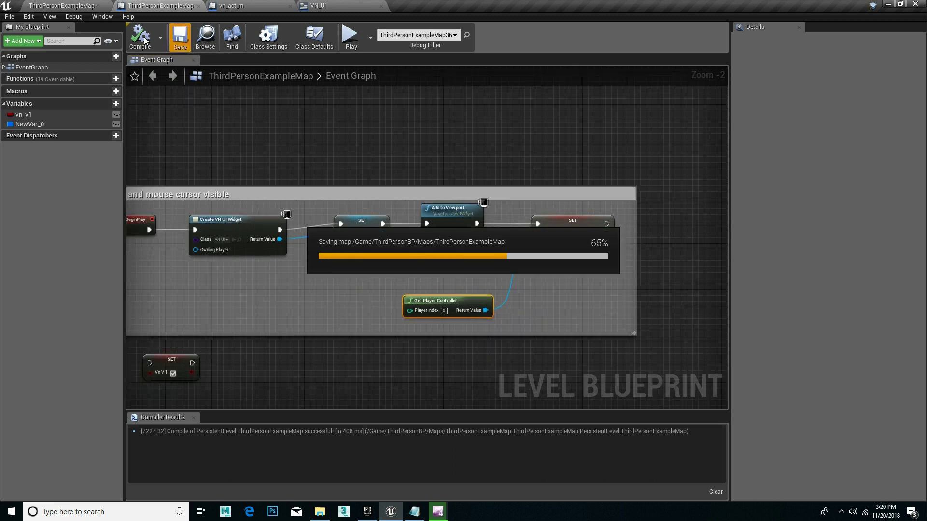
{"action": "left_click", "coordinate": [95, 4]}
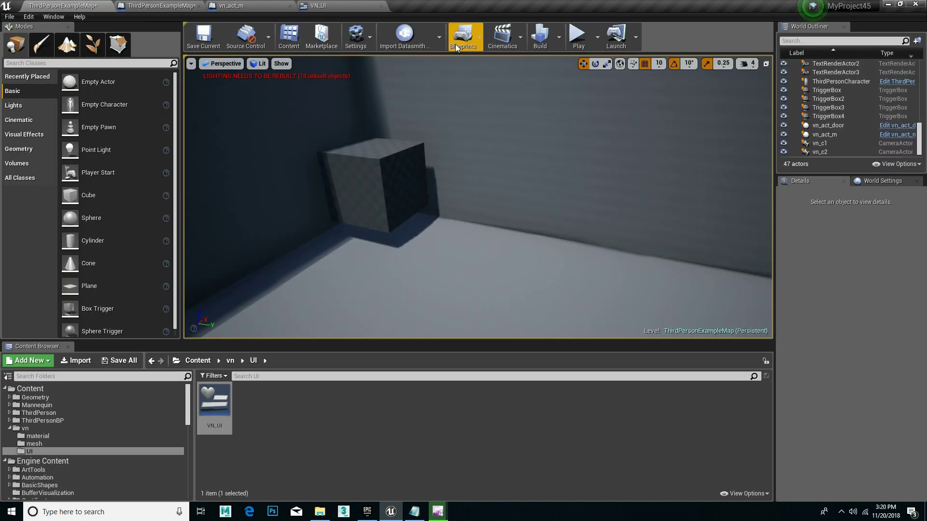
{"action": "left_click", "coordinate": [577, 36]}
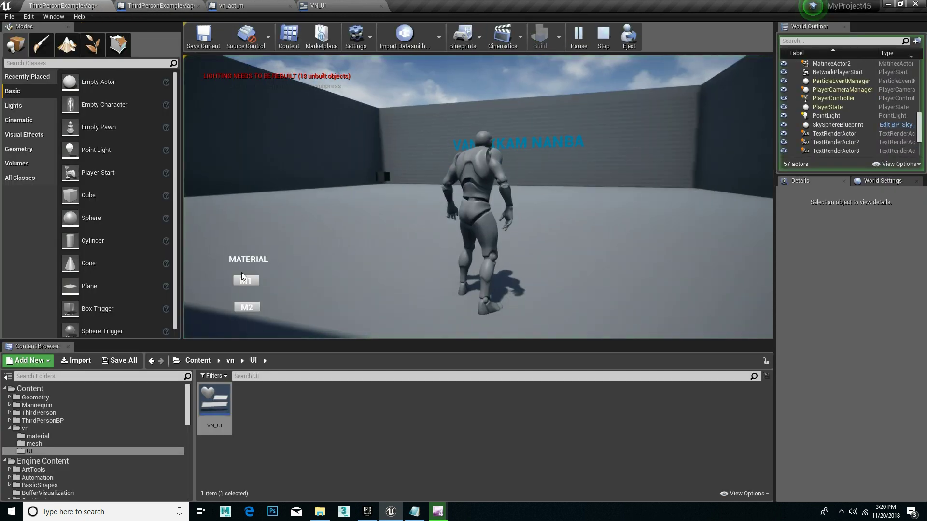
{"action": "left_click", "coordinate": [246, 280]}
{"action": "left_click", "coordinate": [253, 308]}
{"action": "left_click", "coordinate": [253, 282]}
{"action": "left_click", "coordinate": [253, 304]}
{"action": "left_click", "coordinate": [251, 283]}
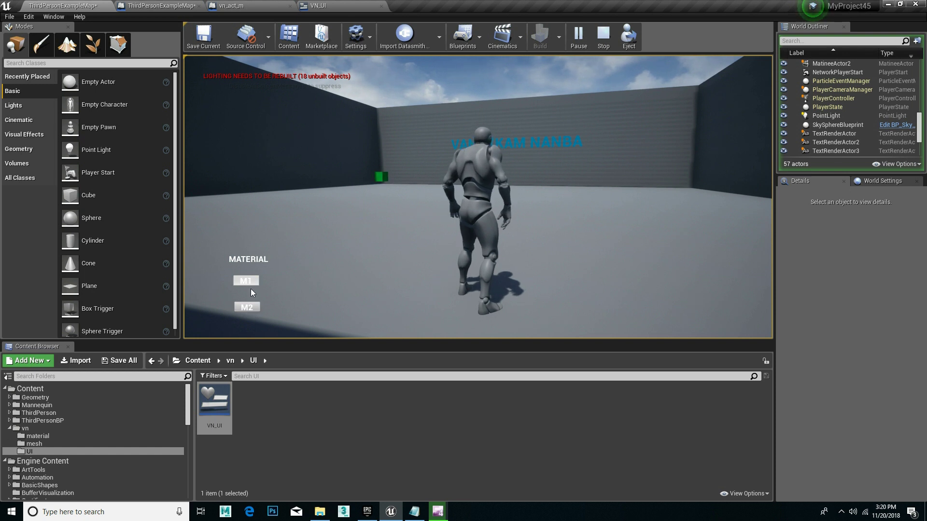
{"action": "left_click", "coordinate": [252, 306]}
{"action": "left_click", "coordinate": [249, 279]}
{"action": "left_click", "coordinate": [251, 310]}
{"action": "key", "text": "Escape"}
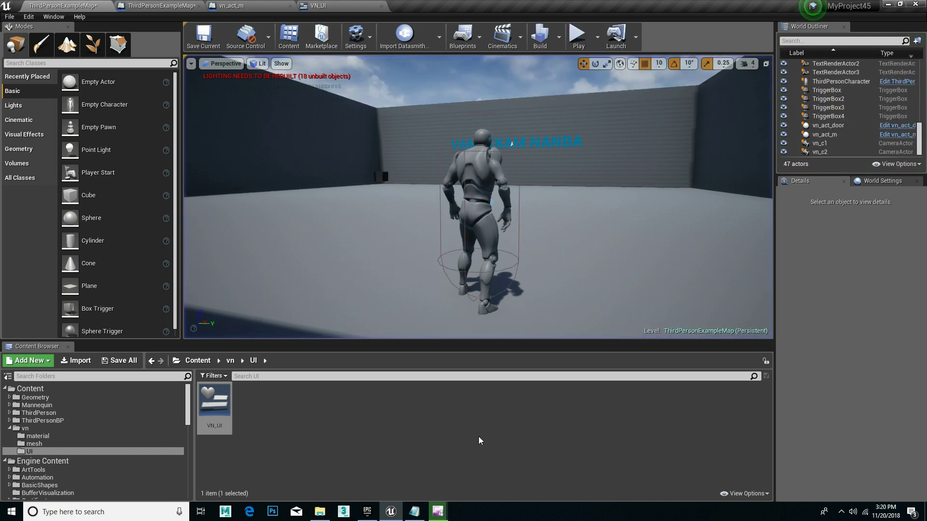
Bring up the tuto notes and highlight the MATERIAL and LIGHT UI-button lines.
{"action": "left_click", "coordinate": [414, 512]}
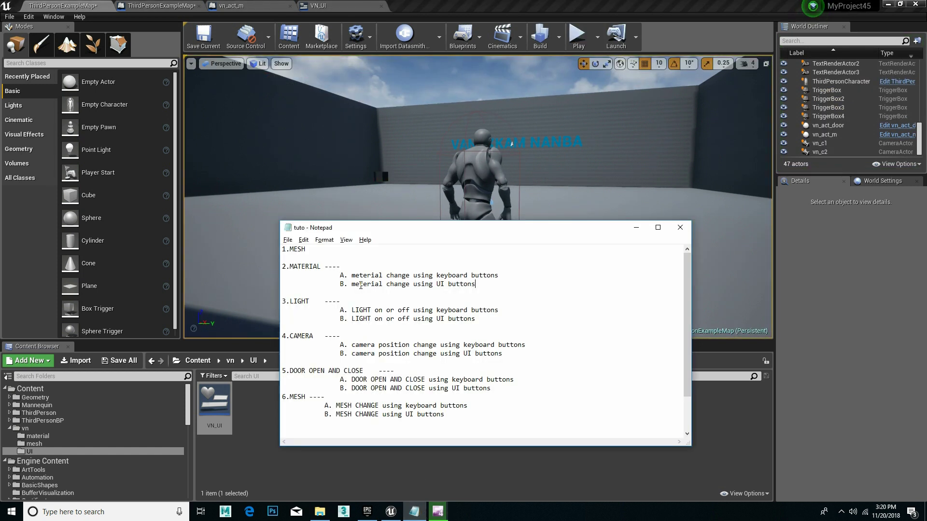
{"action": "mouse_move", "coordinate": [352, 284]}
{"action": "left_mouse_down"}
{"action": "mouse_move", "coordinate": [476, 285]}
{"action": "mouse_move", "coordinate": [469, 282]}
{"action": "left_mouse_up"}
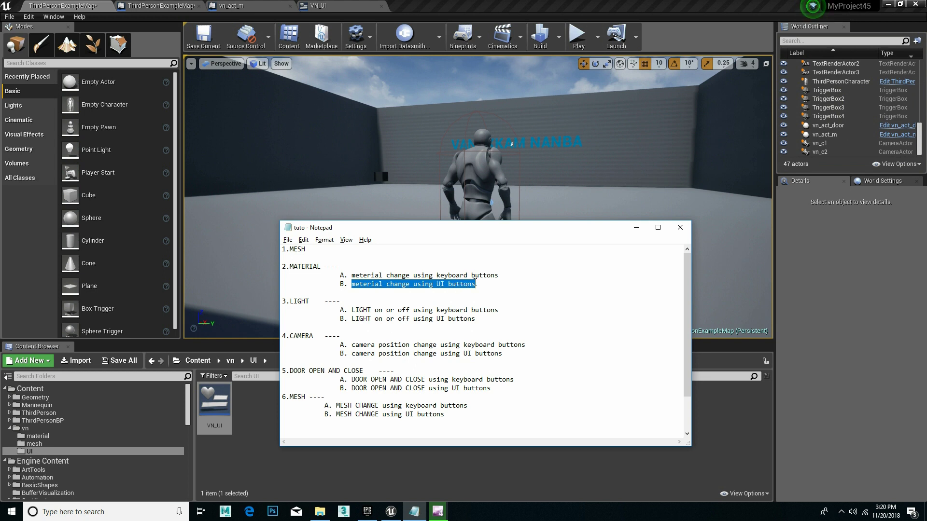
{"action": "left_click_drag", "start_coordinate": [352, 320], "coordinate": [473, 326]}
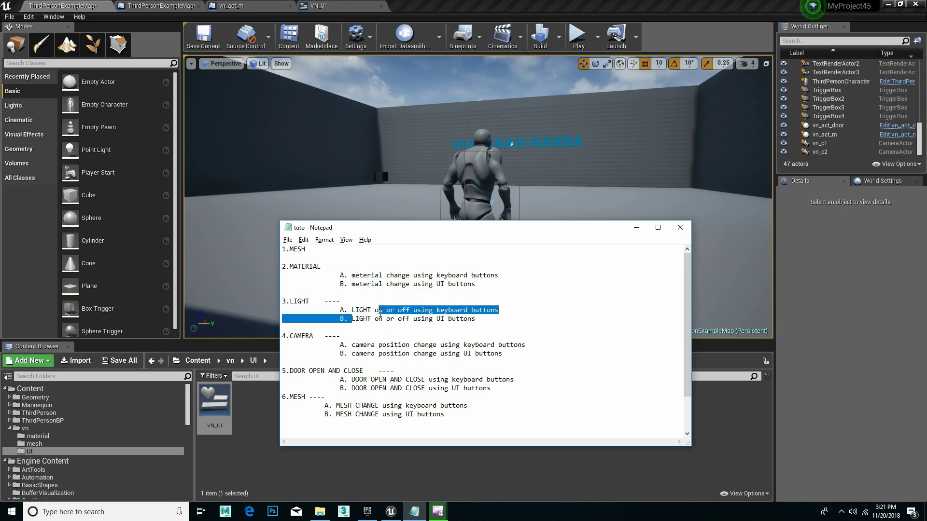